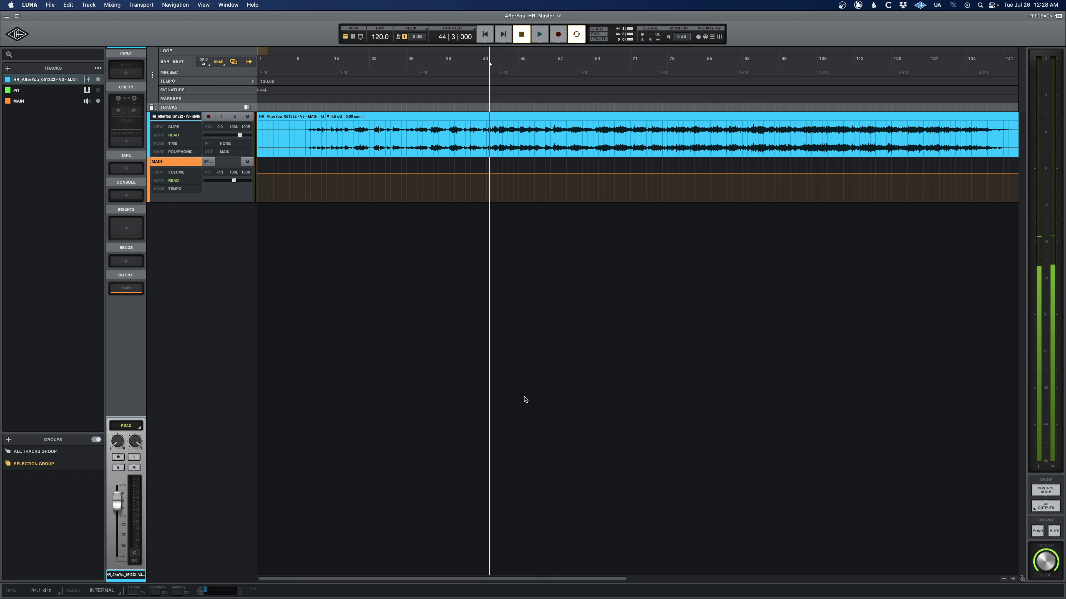
Insert the Waves VU Meter (s) plug-in in the first insert slot of the song's audio track
click(305, 131)
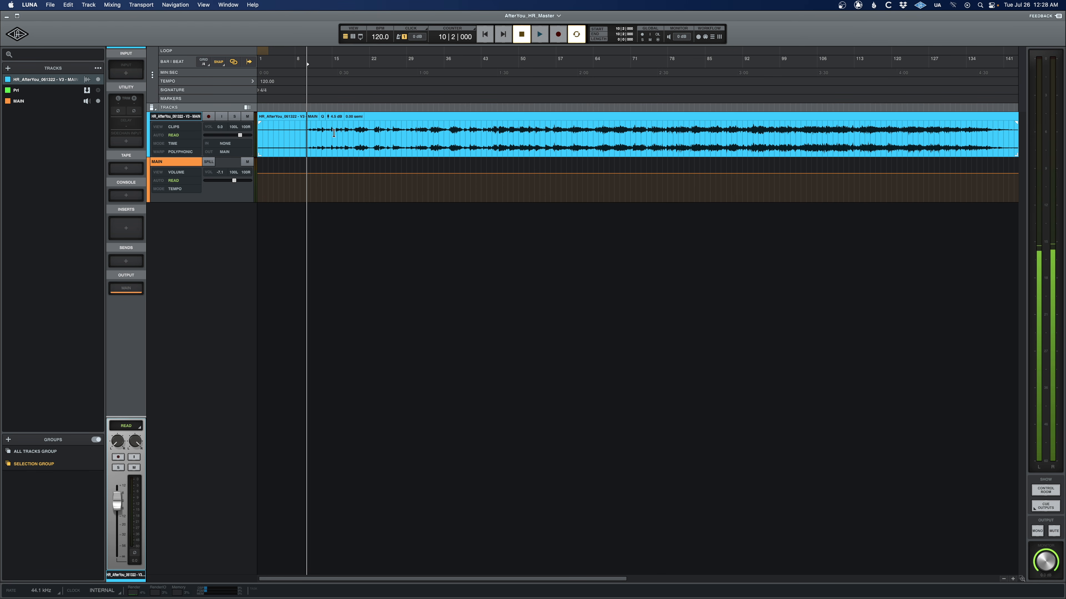
click(180, 164)
click(178, 118)
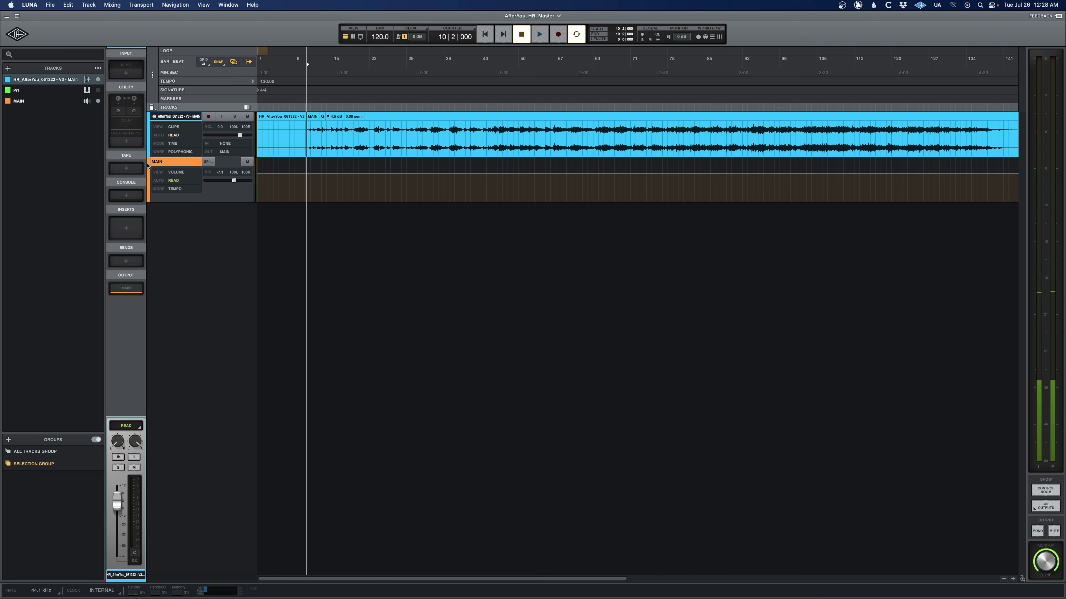
click(125, 232)
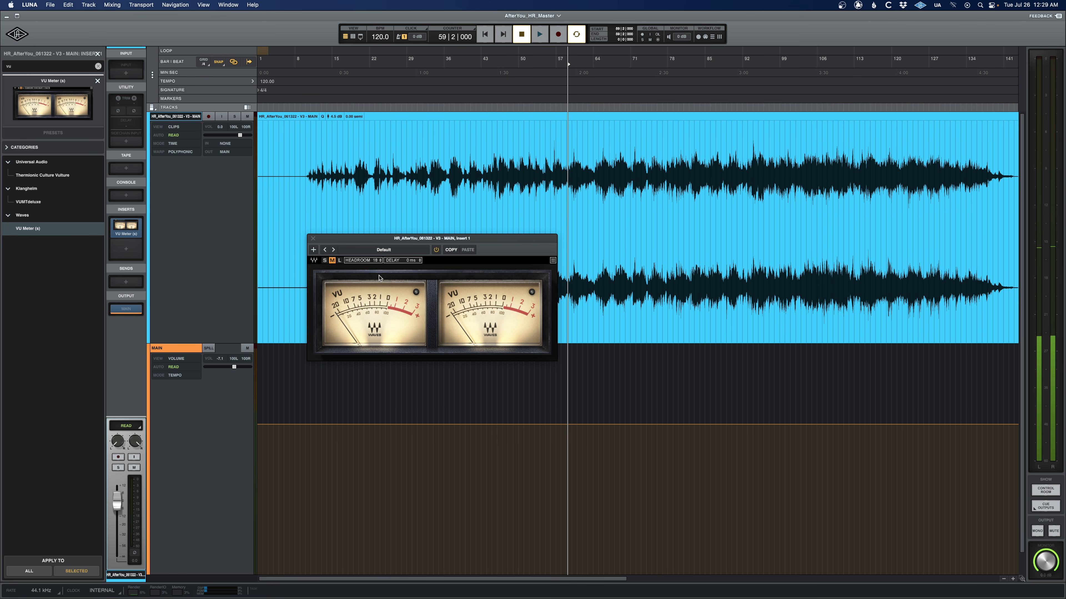
Play the song from bar 59 to check its level on the VU meter, locate the louder section near bar 93, and close the meter
key(space)
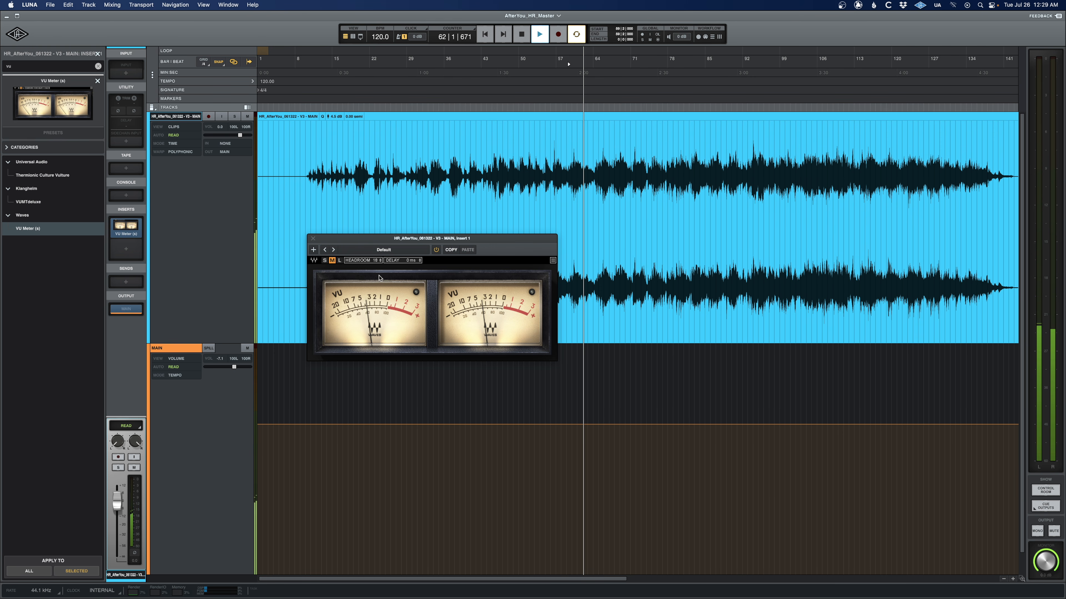
key(space)
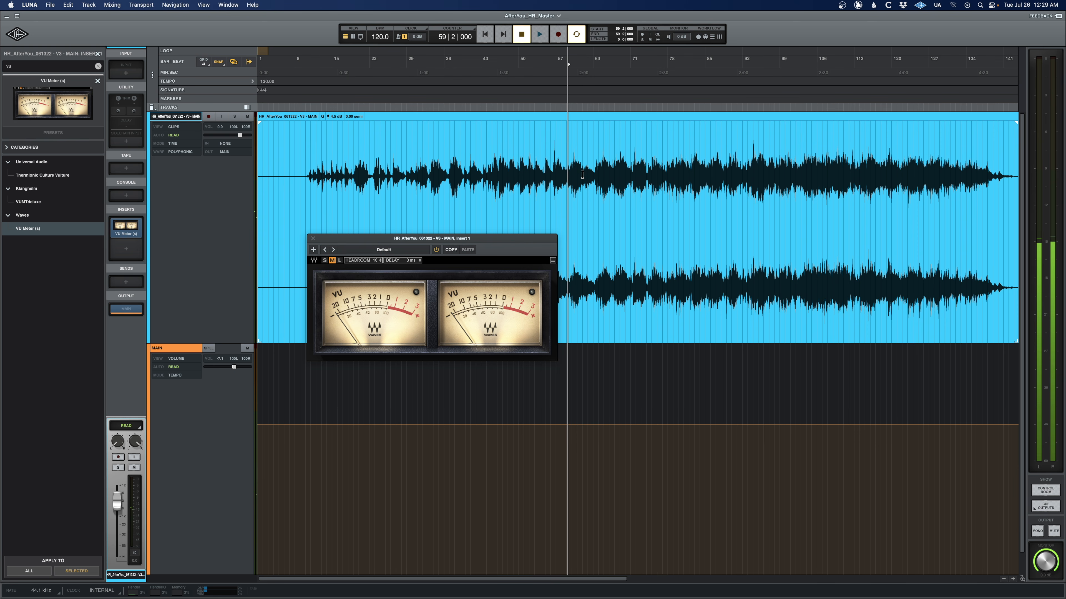
drag(751, 169, 767, 171)
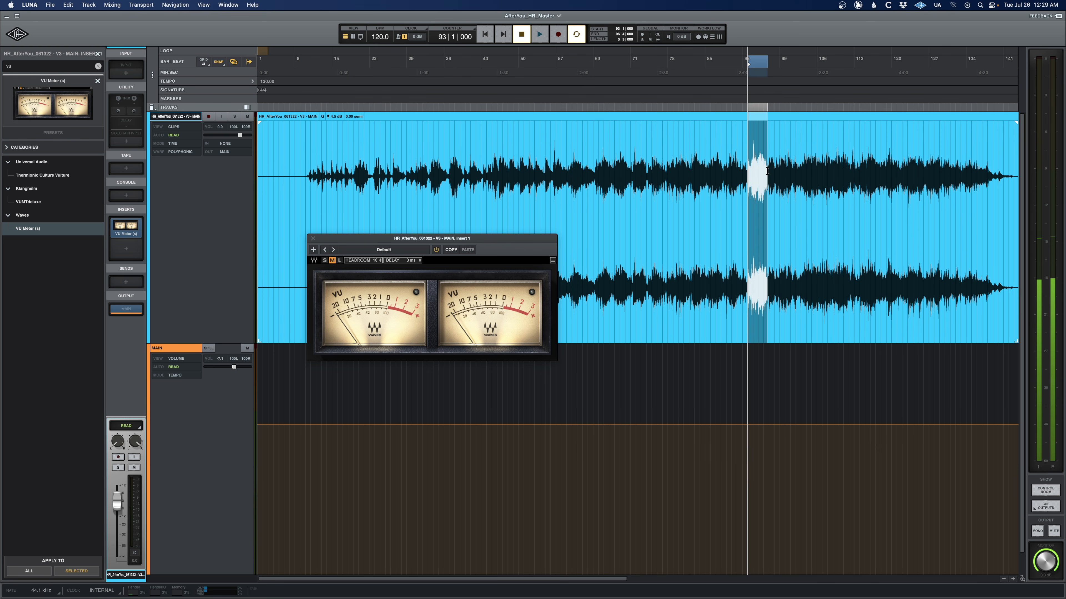
click(750, 171)
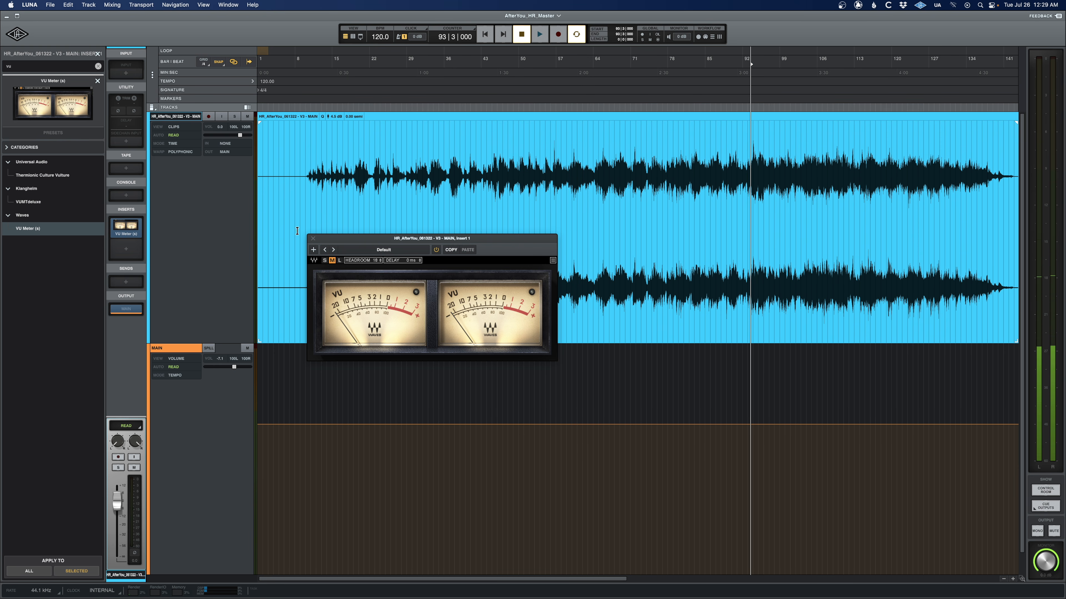
click(313, 239)
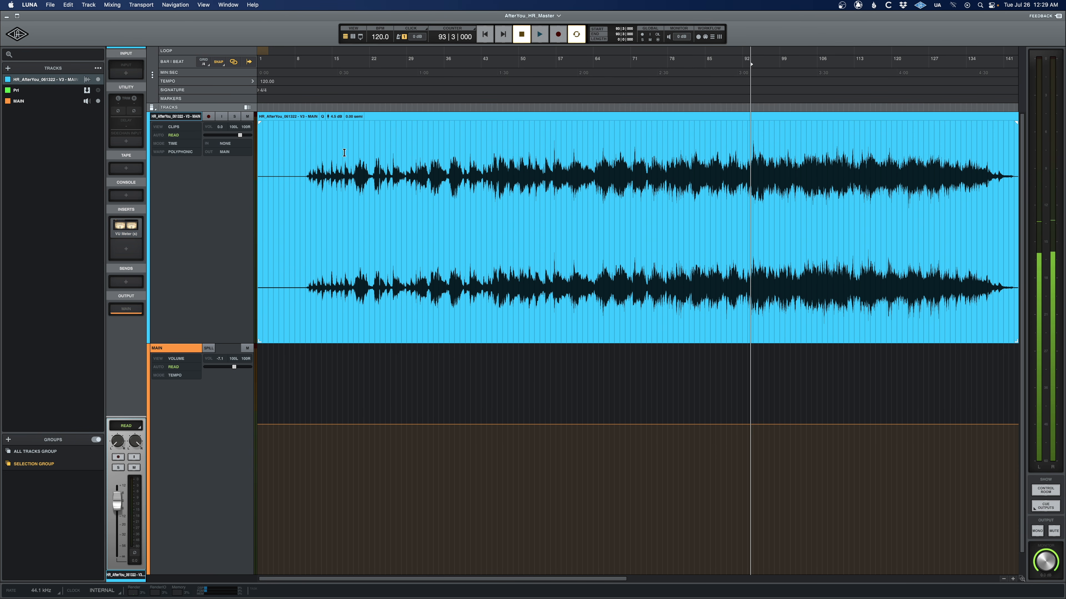
Place the playhead where the music starts near bar 10 and remove the VU Meter insert from the song track
click(307, 177)
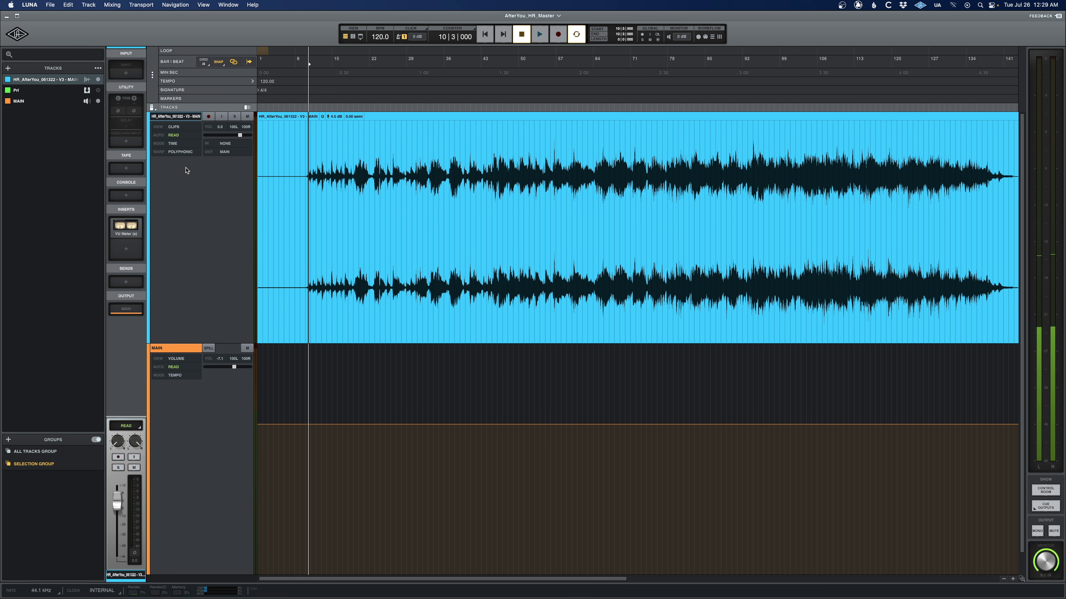
click(136, 234)
click(138, 291)
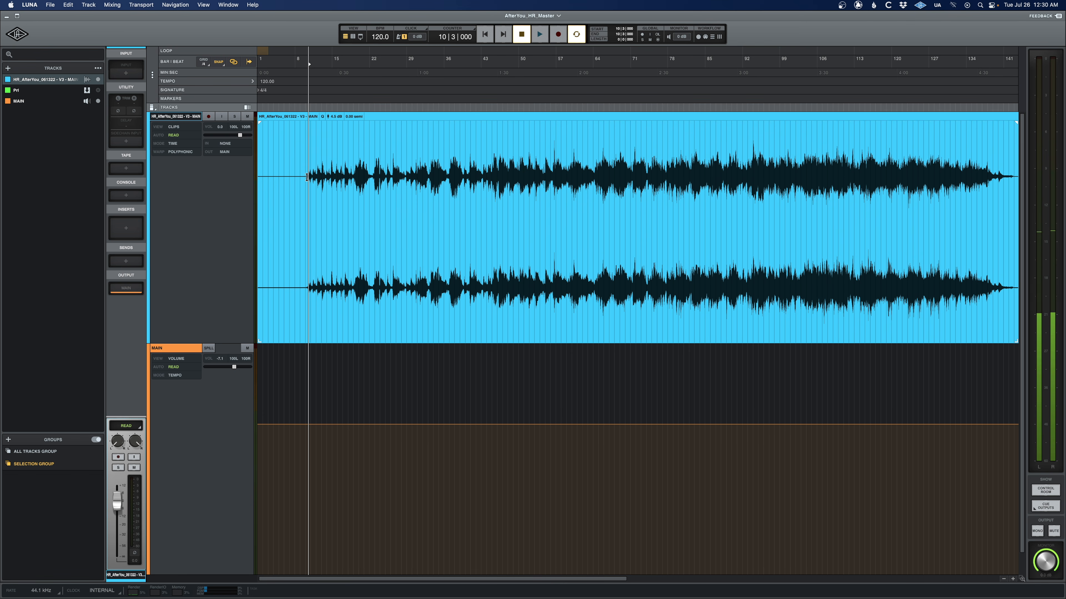
Raise the MAIN track's fader to -1.3 dB during playback, reselect the song track and stop playback
key(space)
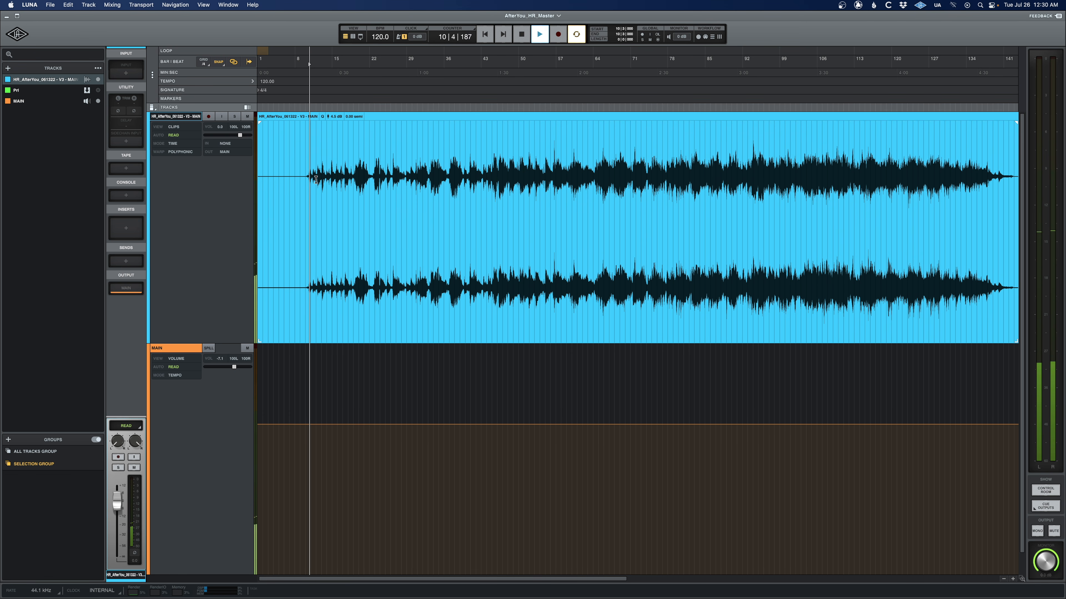
click(177, 399)
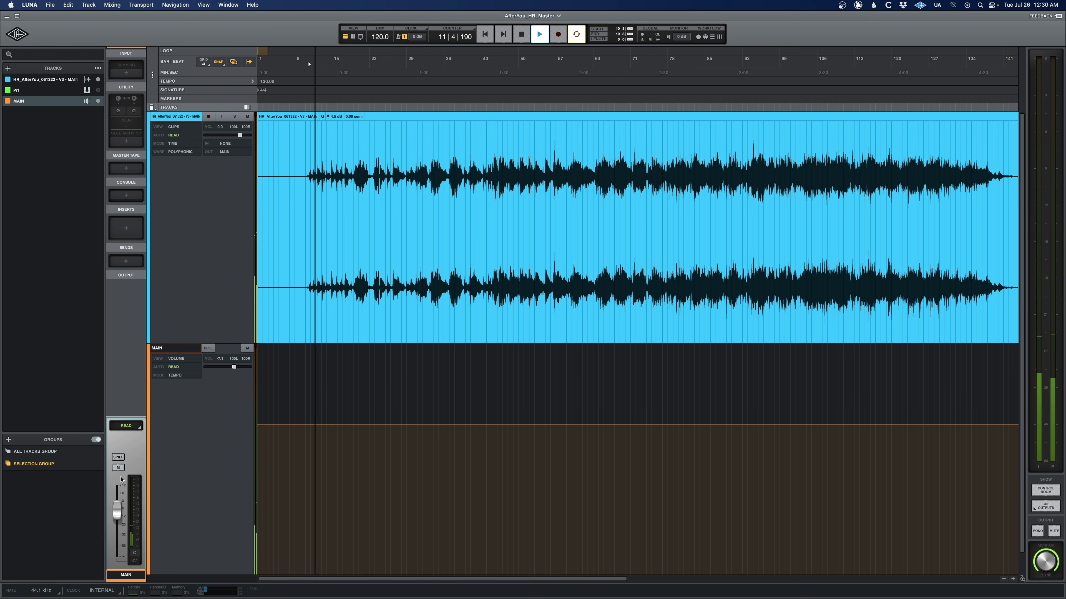
drag(117, 508, 119, 497)
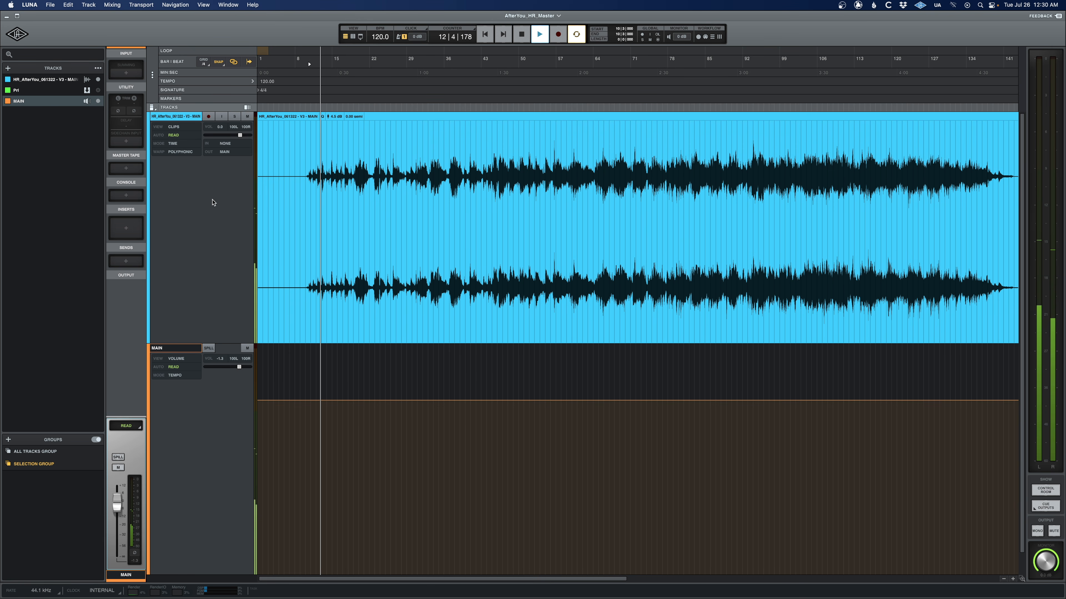
click(183, 117)
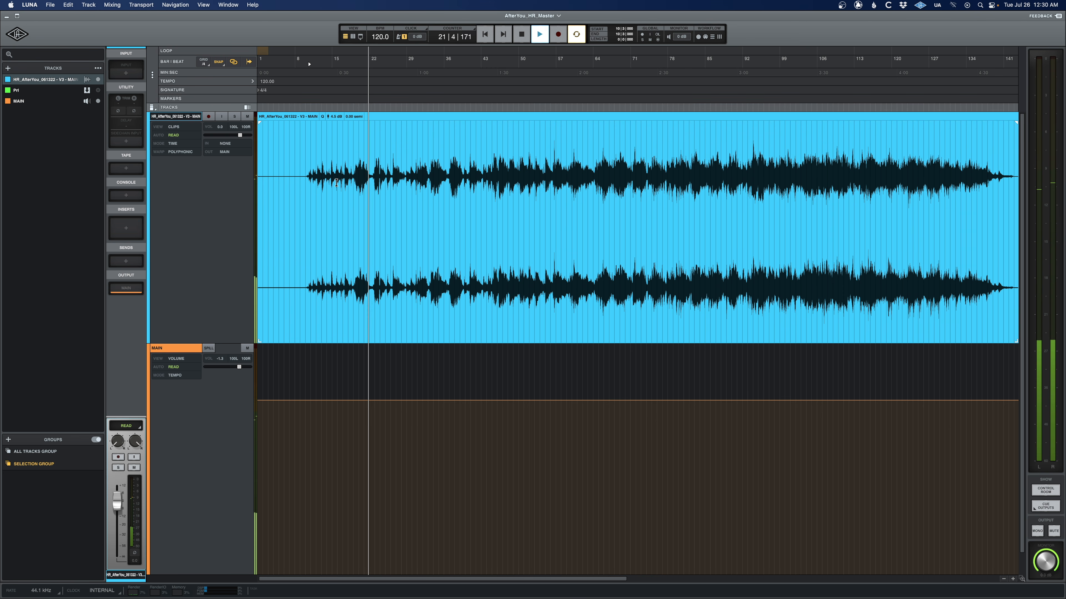
key(space)
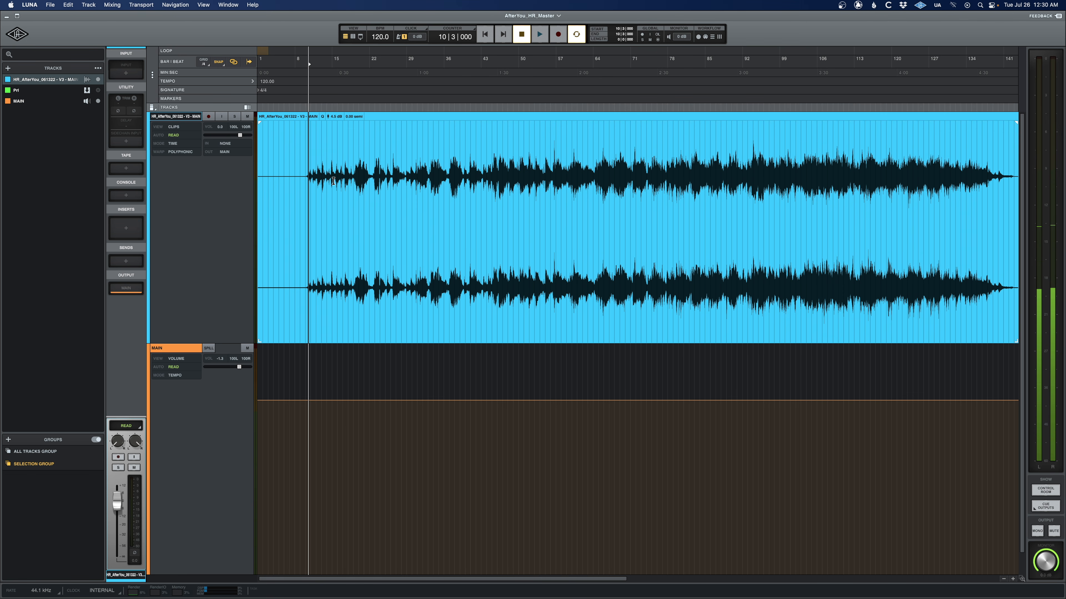
Insert FabFilter Pro-Q 3 on the song track and reposition its window over the arrangement
click(125, 228)
text(pro)
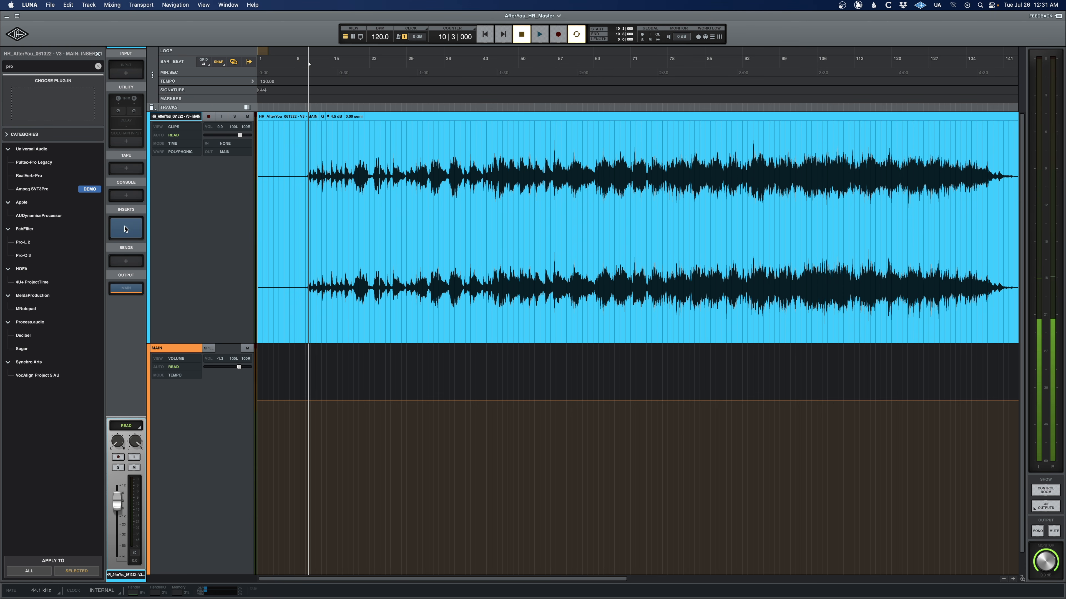
click(25, 256)
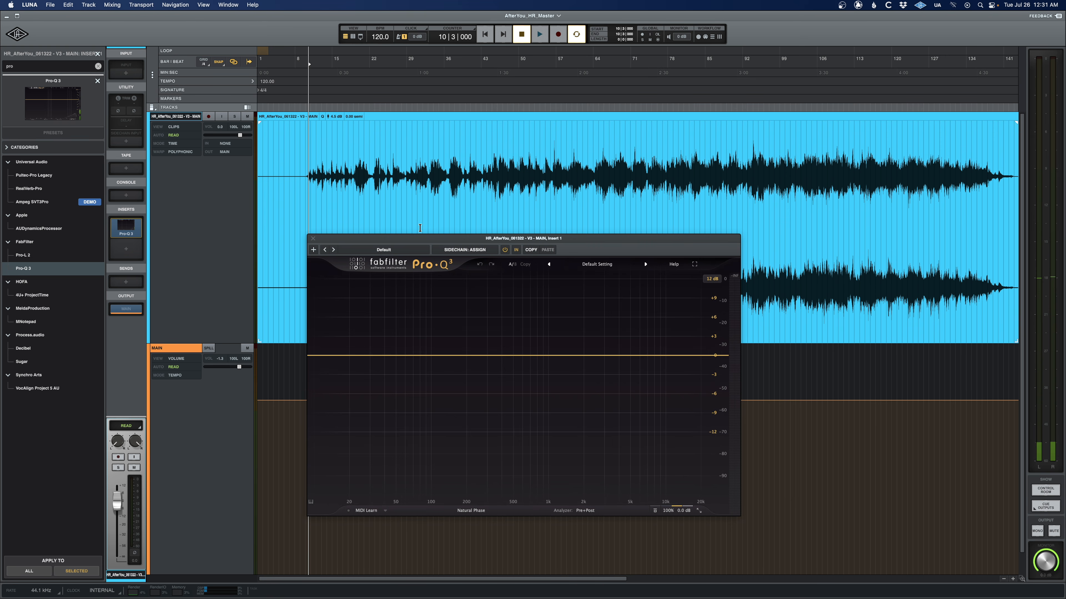
drag(496, 223, 483, 212)
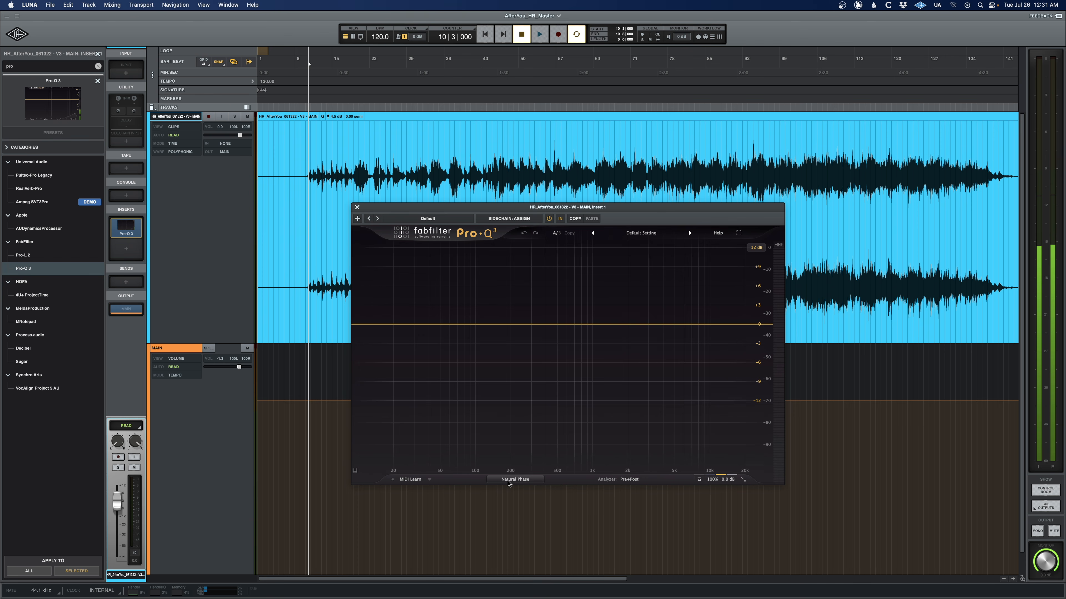
Add a bell band in Pro-Q 3 and shape it to a cut of about -1.13 dB at 137 Hz during playback
click(489, 324)
mouse_move(488, 327)
mouse_down()
mouse_move(501, 322)
mouse_move(485, 327)
mouse_up()
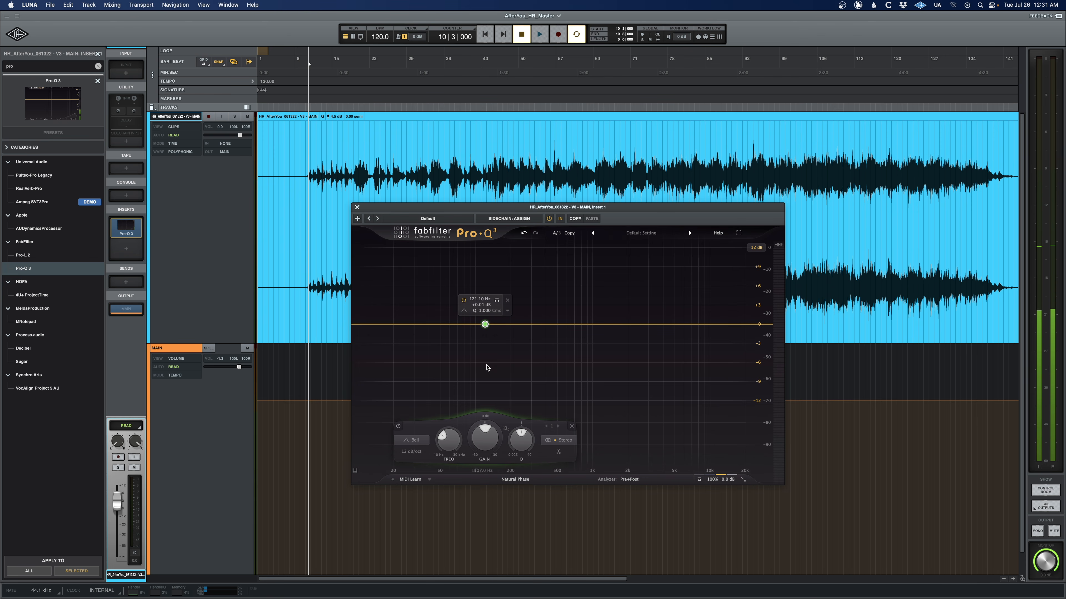
drag(485, 324, 505, 348)
key(space)
click(501, 345)
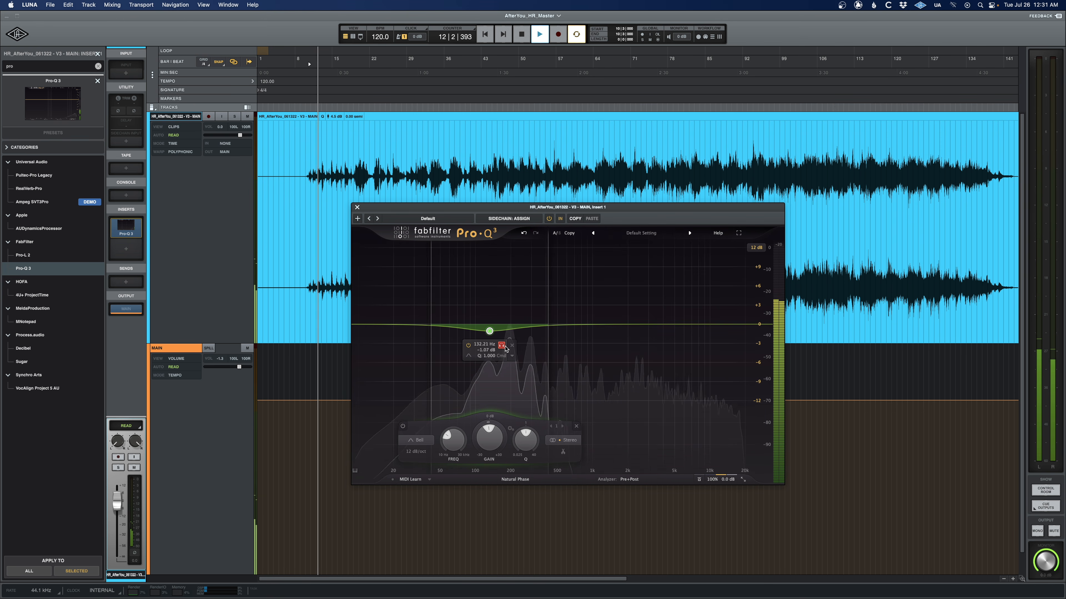
mouse_move(505, 348)
mouse_down()
mouse_move(489, 299)
mouse_move(492, 335)
mouse_up()
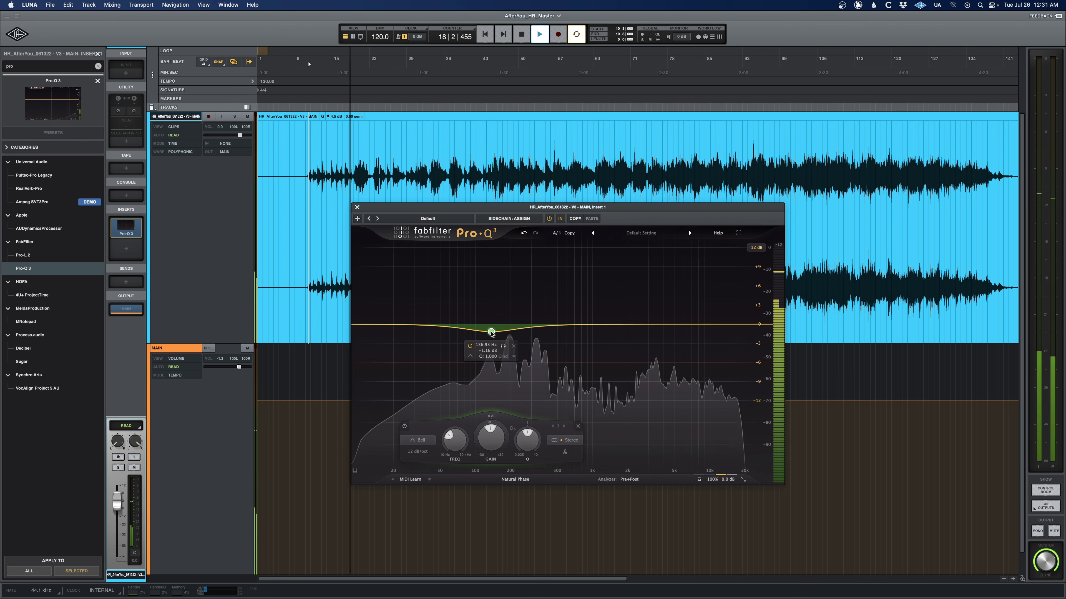
drag(491, 332, 491, 332)
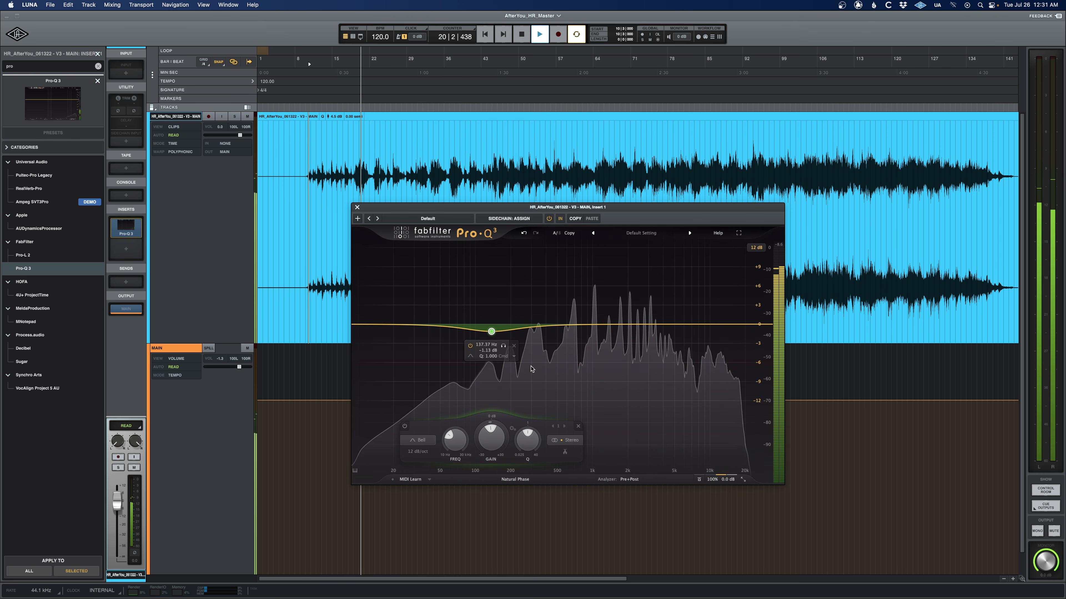
Refine the bell cut to about -1.06 dB at 147 Hz, close the Pro-Q 3 window and stop playback
click(699, 481)
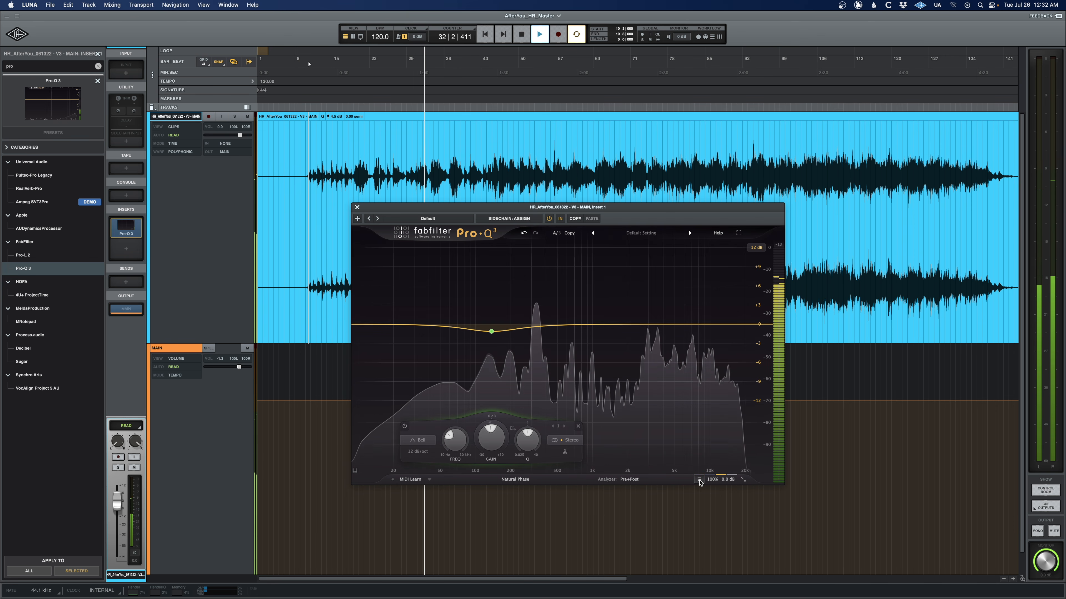
mouse_move(492, 333)
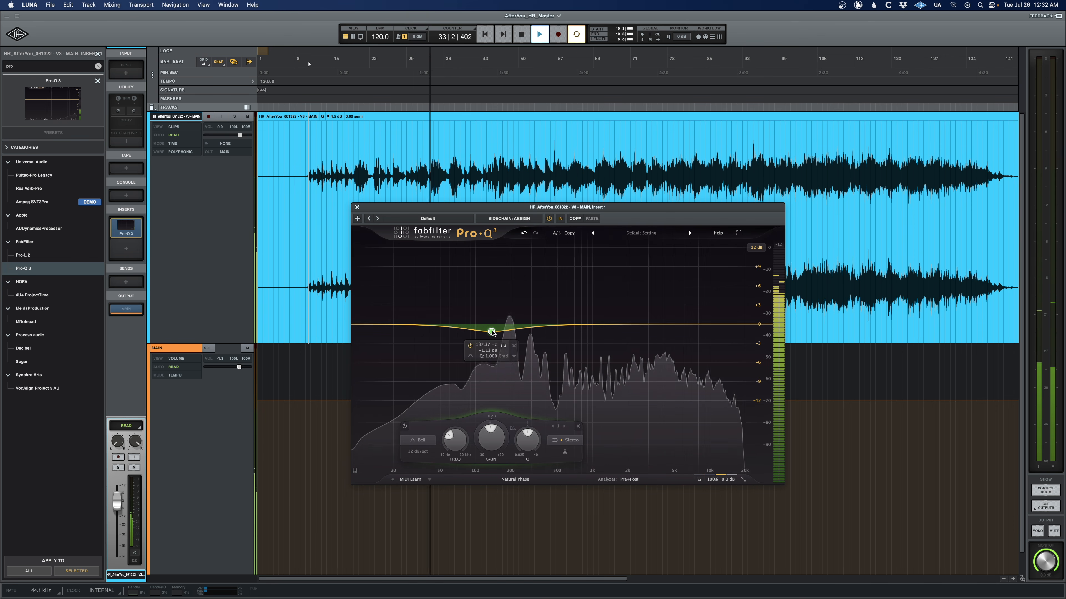
drag(493, 332, 496, 333)
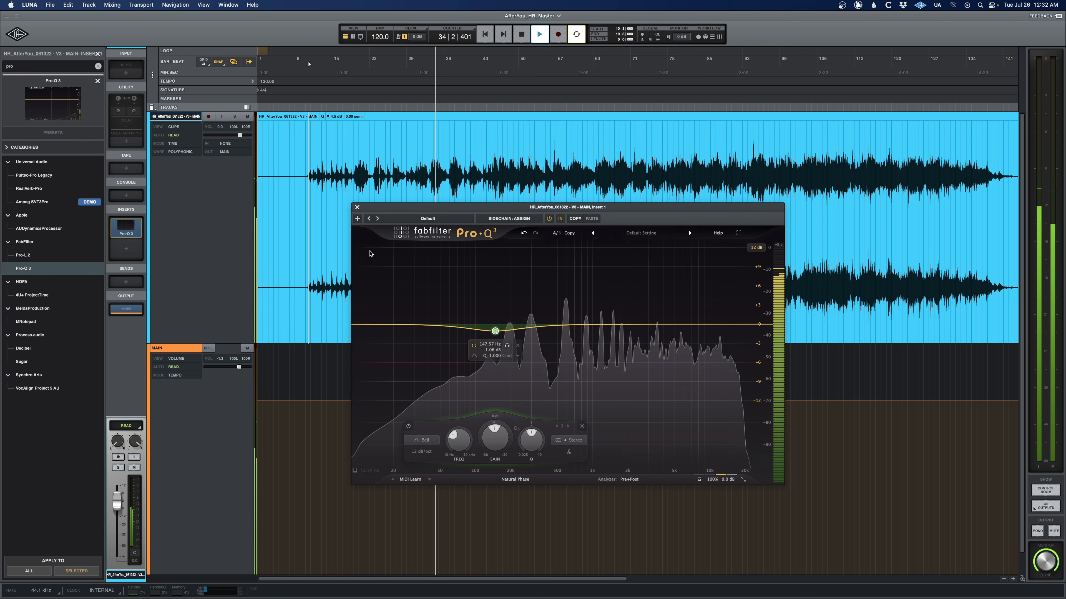
click(357, 207)
key(space)
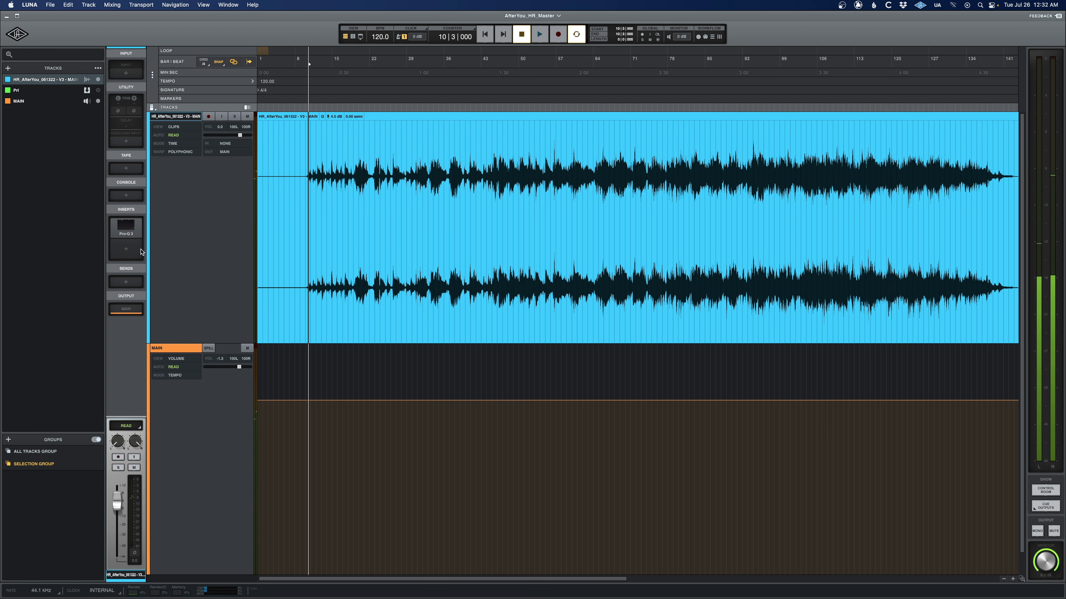
Insert the Plugin Alliance Black Box Analog Design HG-2 after the Pro-Q 3 and move its window lower
click(306, 193)
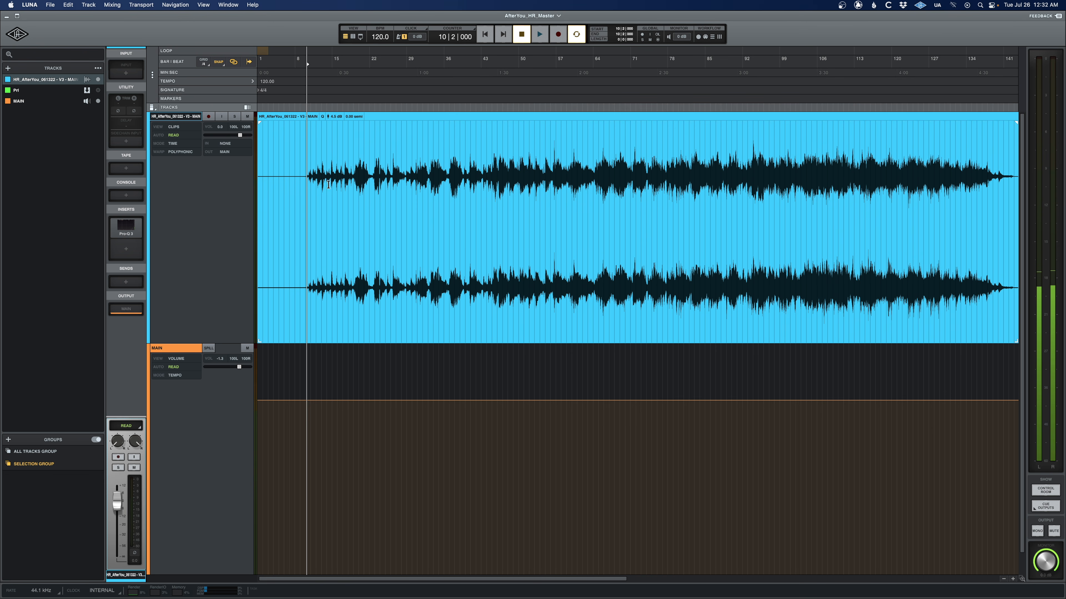
click(125, 251)
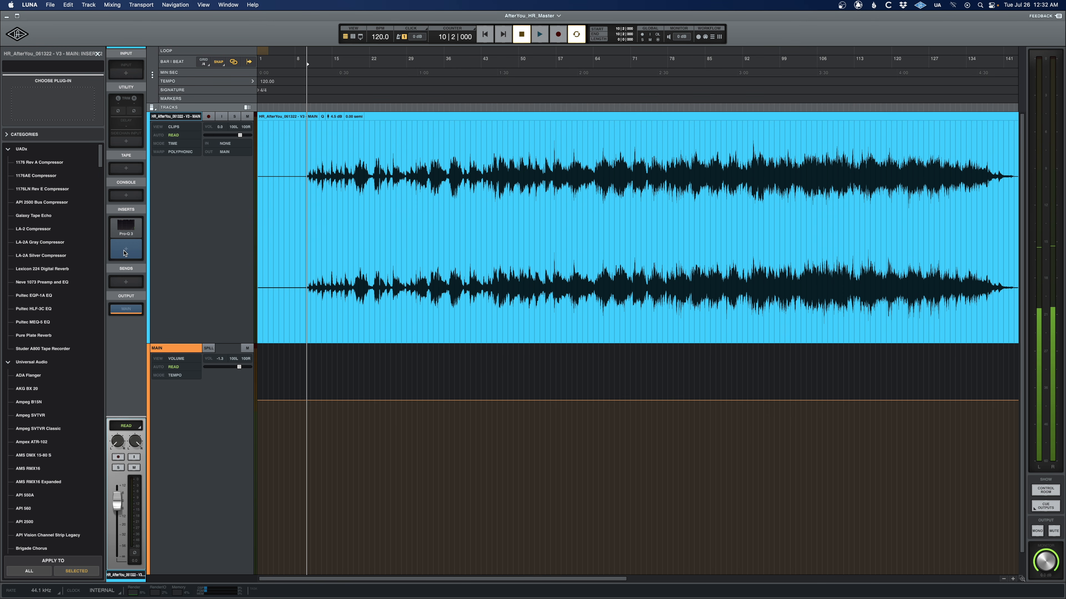
scroll(84, 273, down, 20)
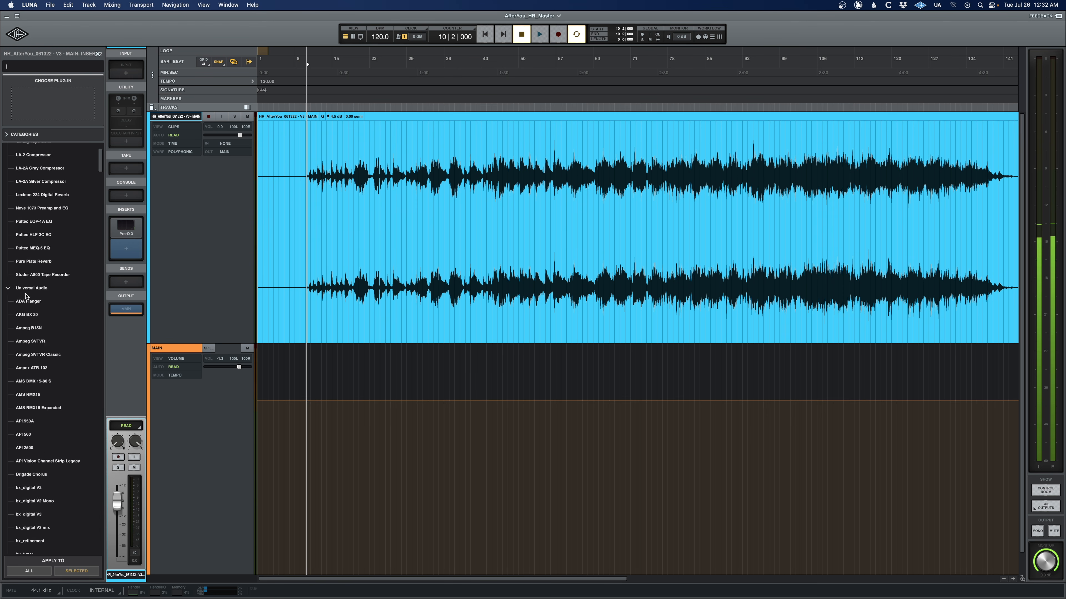
drag(101, 255, 108, 477)
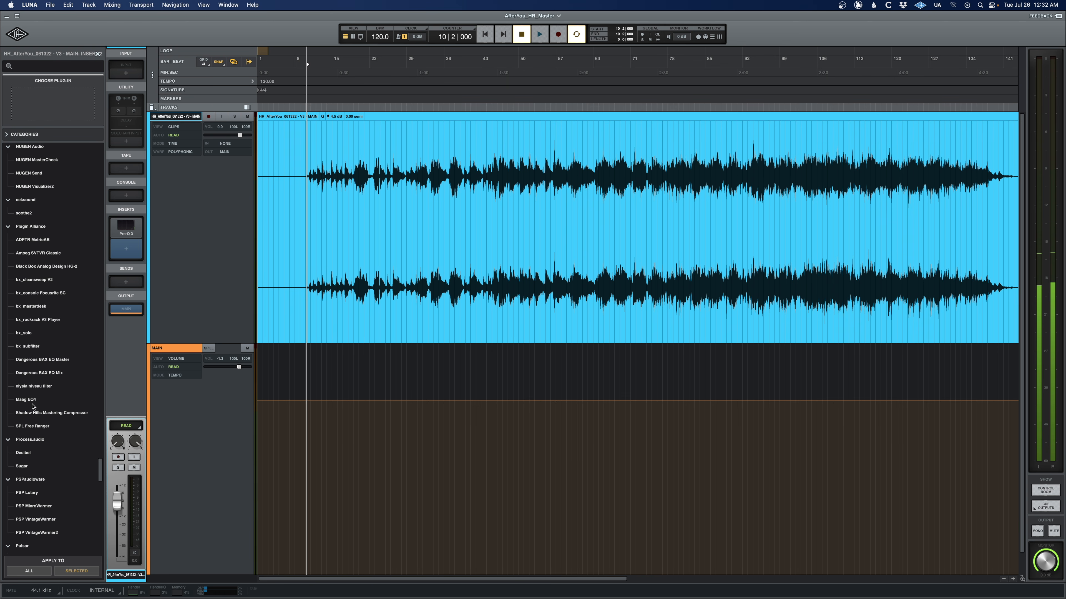
click(41, 270)
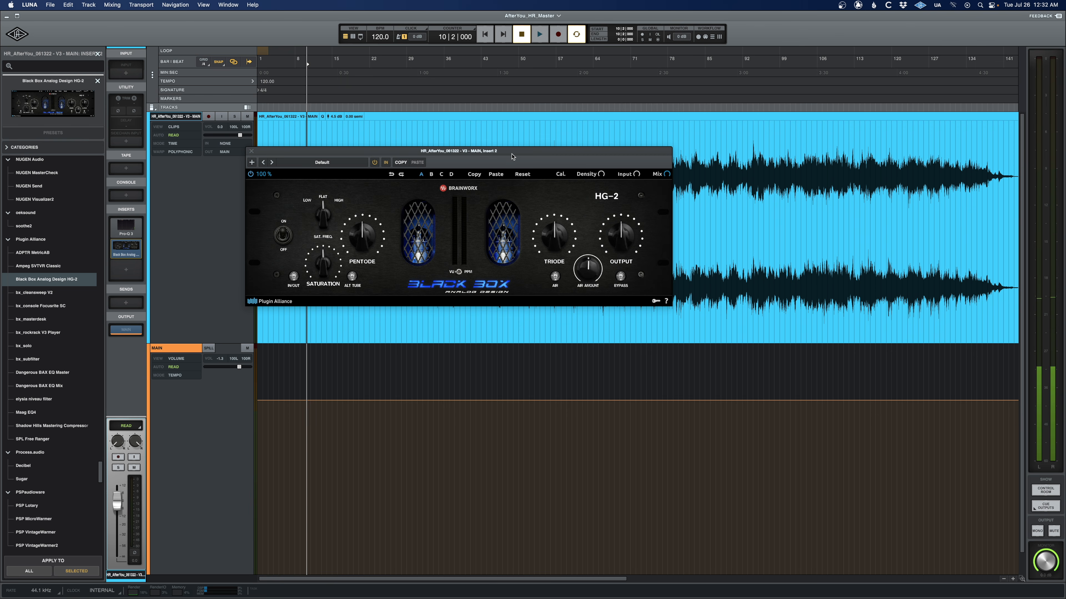
drag(513, 154, 565, 266)
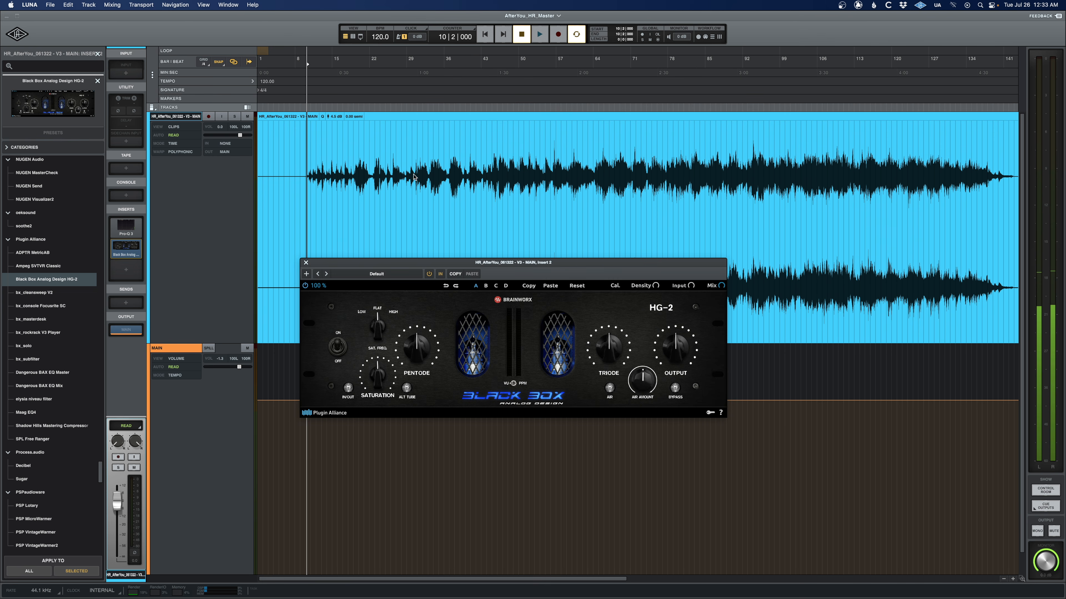
Play from around bar 28, set the HG-2 saturation to 19% and turn the pentode down from its centre position
click(406, 167)
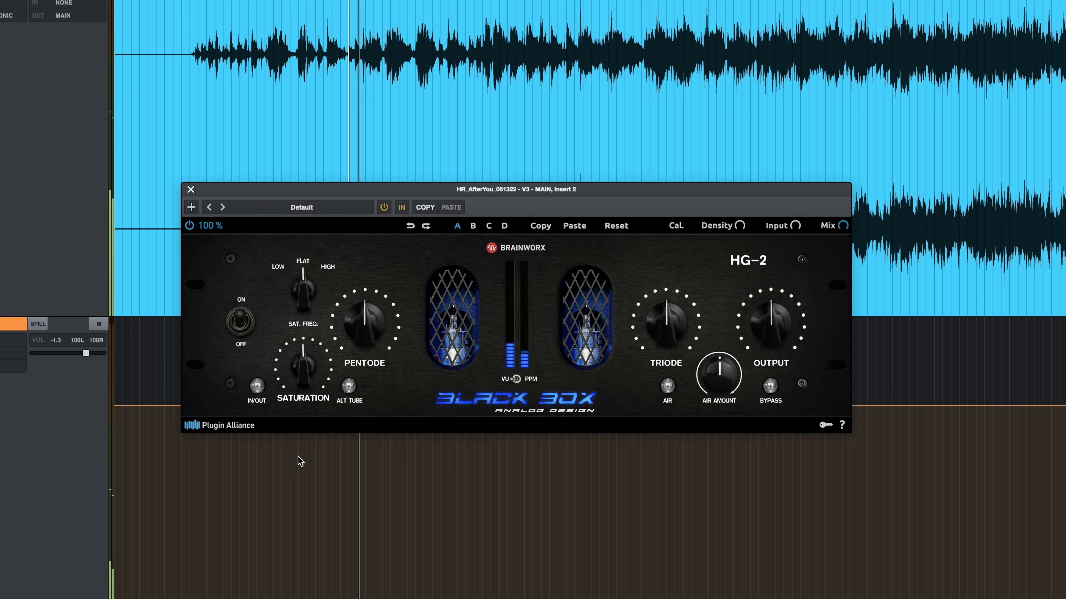
drag(301, 361, 299, 405)
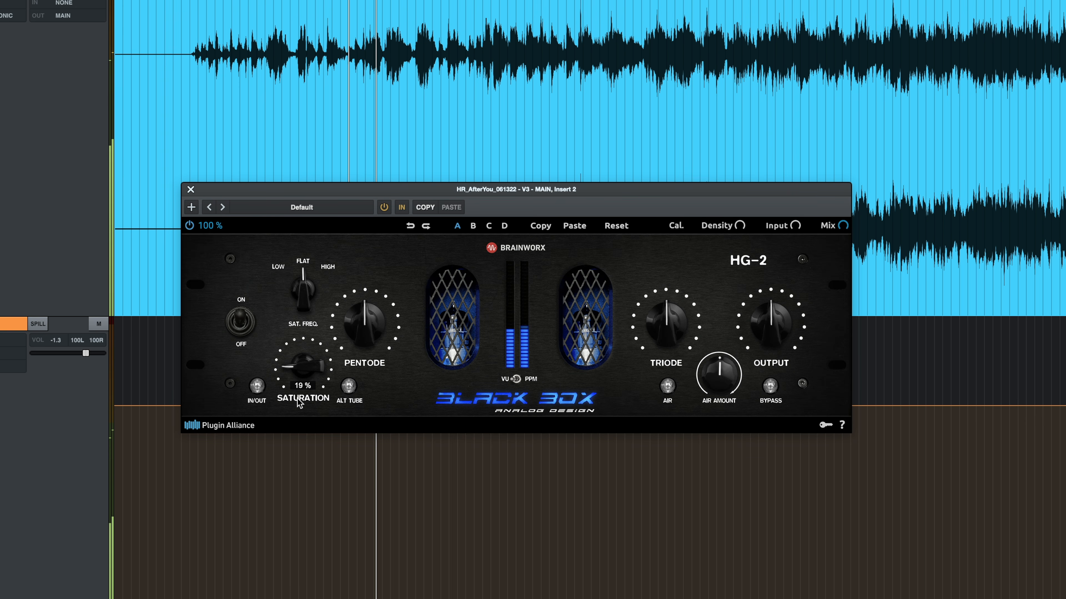
drag(354, 342, 358, 332)
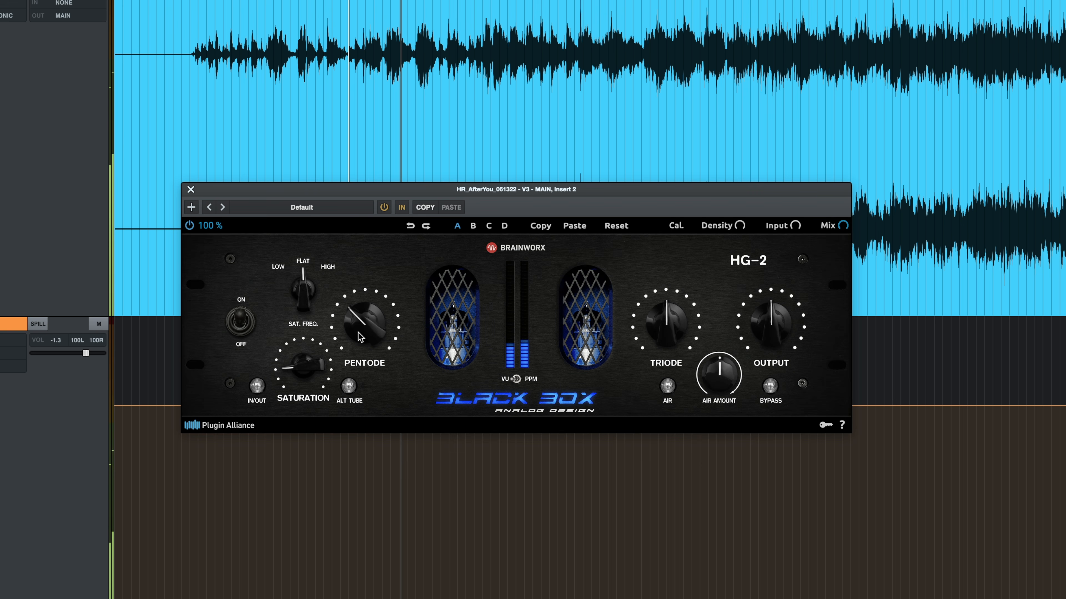
Enable Air on the HG-2, turn the triode down to about 33% and raise the output to 63% during playback
drag(668, 334, 669, 340)
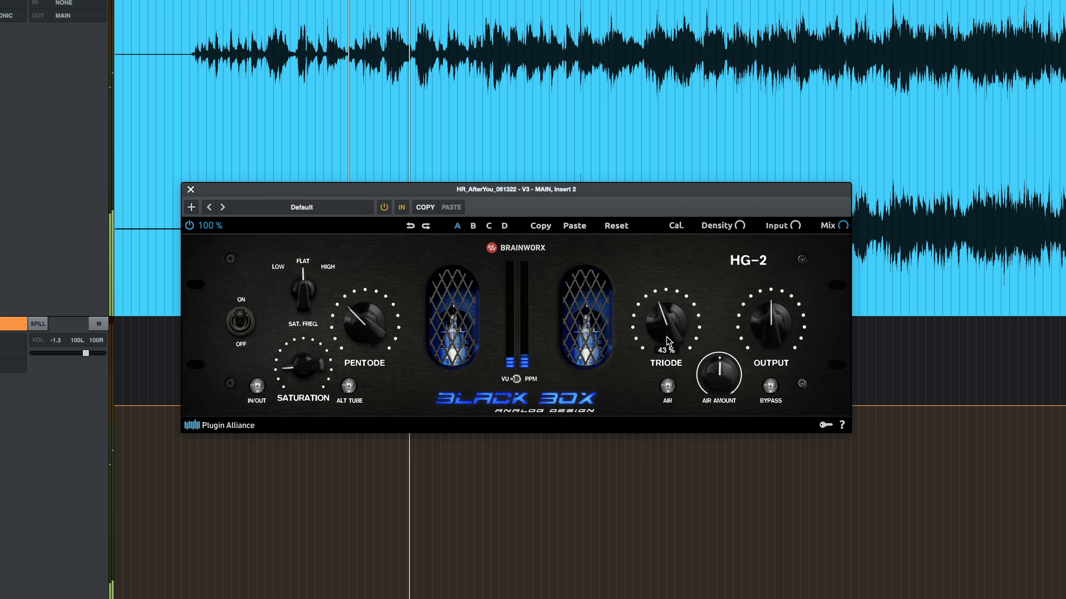
click(668, 387)
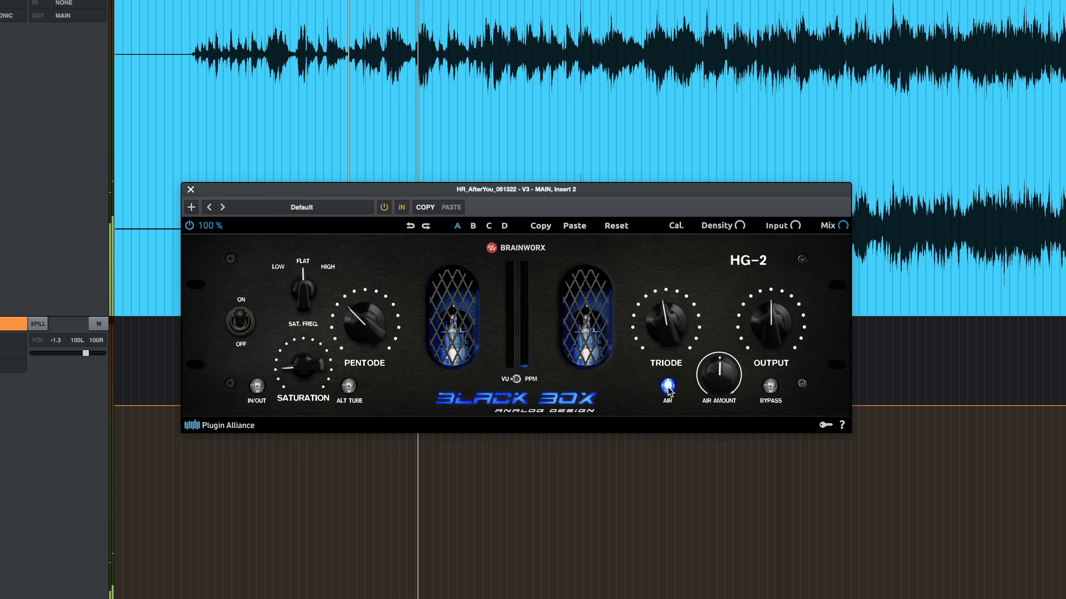
drag(667, 334, 666, 342)
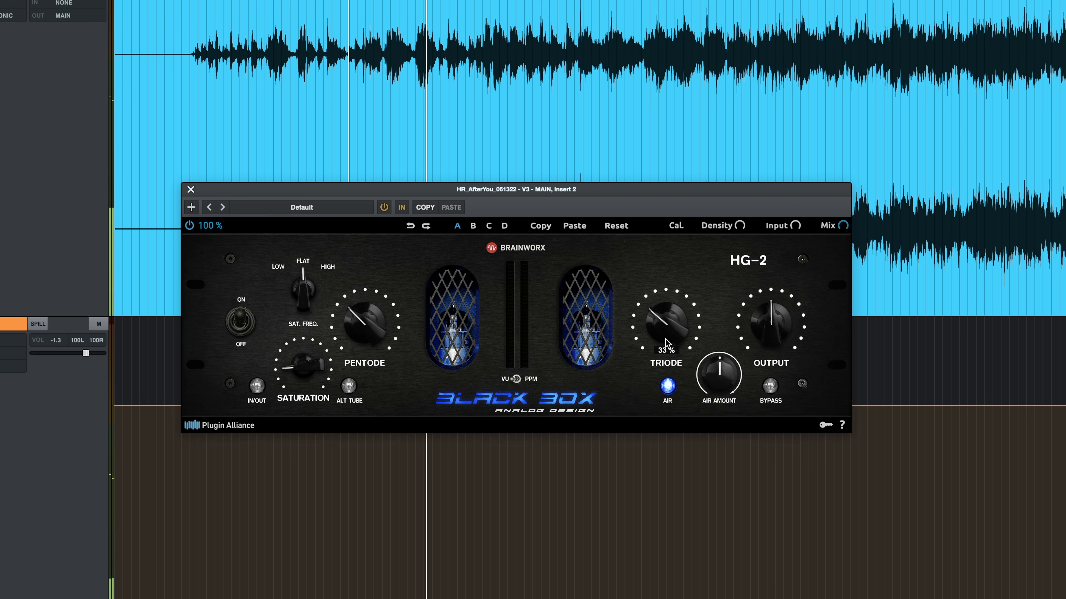
drag(772, 334, 774, 326)
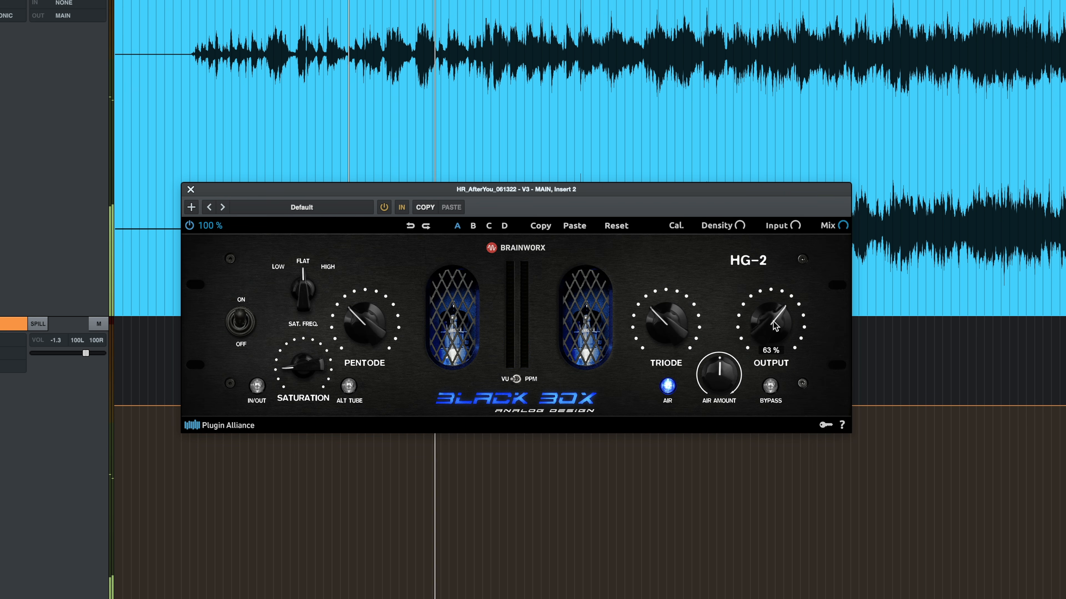
Fine-tune the HG-2 triode against the output, raising the output to about 72%, and set the Air amount to 53%
drag(671, 321, 666, 329)
drag(760, 330, 758, 323)
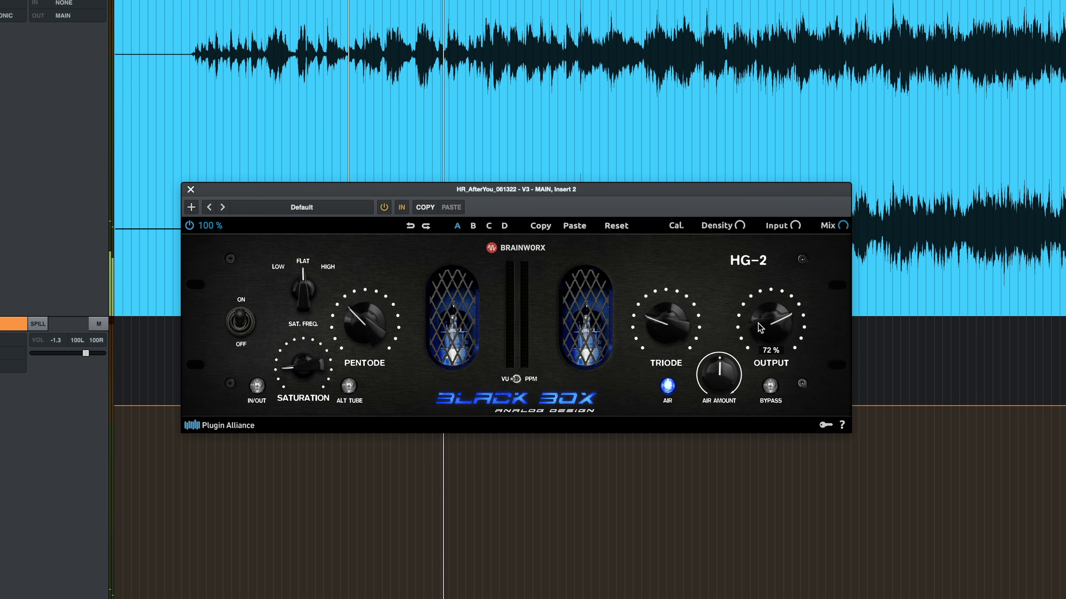
drag(667, 330, 665, 323)
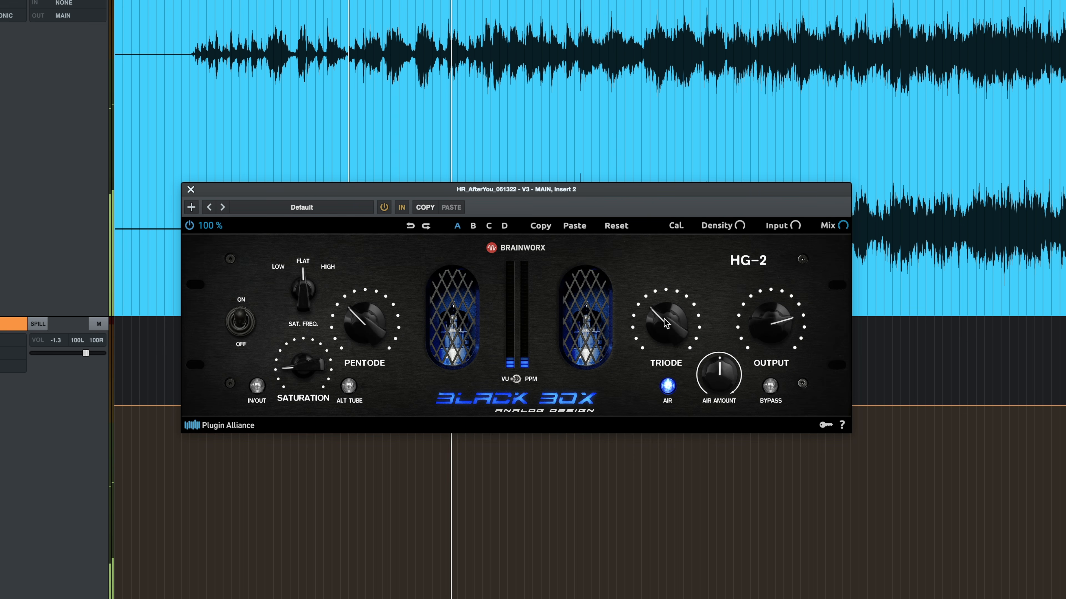
drag(710, 380, 709, 377)
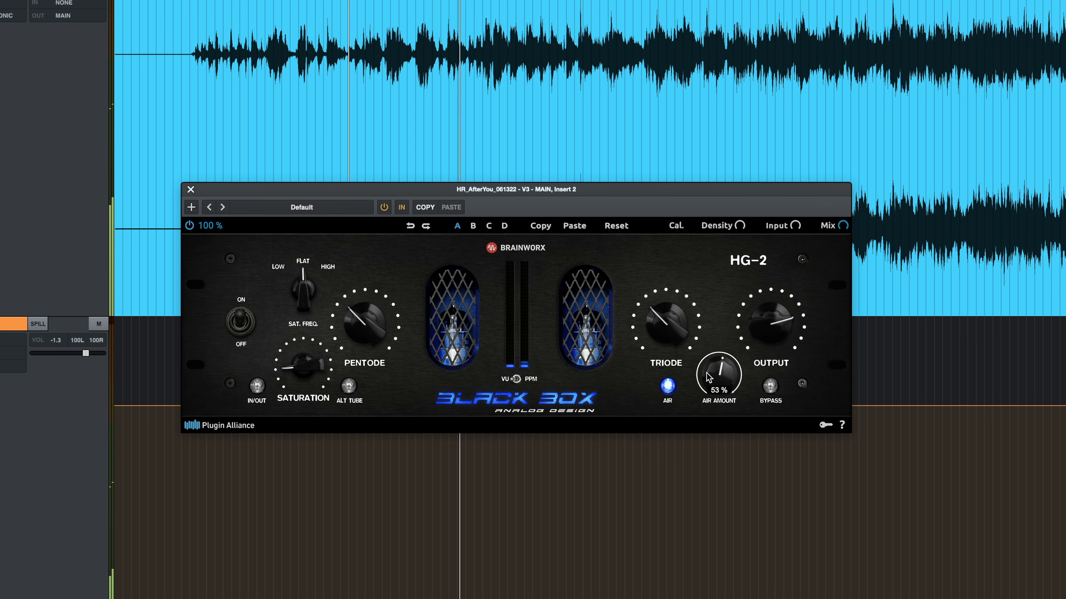
Compare the HG-2 with Air off and on, turn the pentode down slightly further and stop playback
click(668, 387)
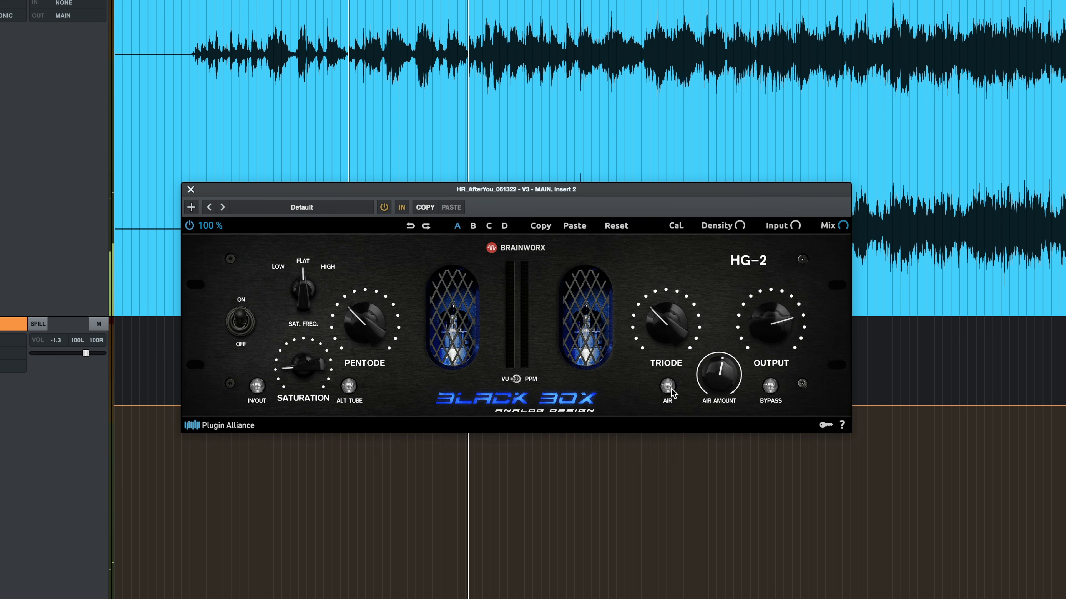
click(668, 387)
drag(363, 322, 363, 330)
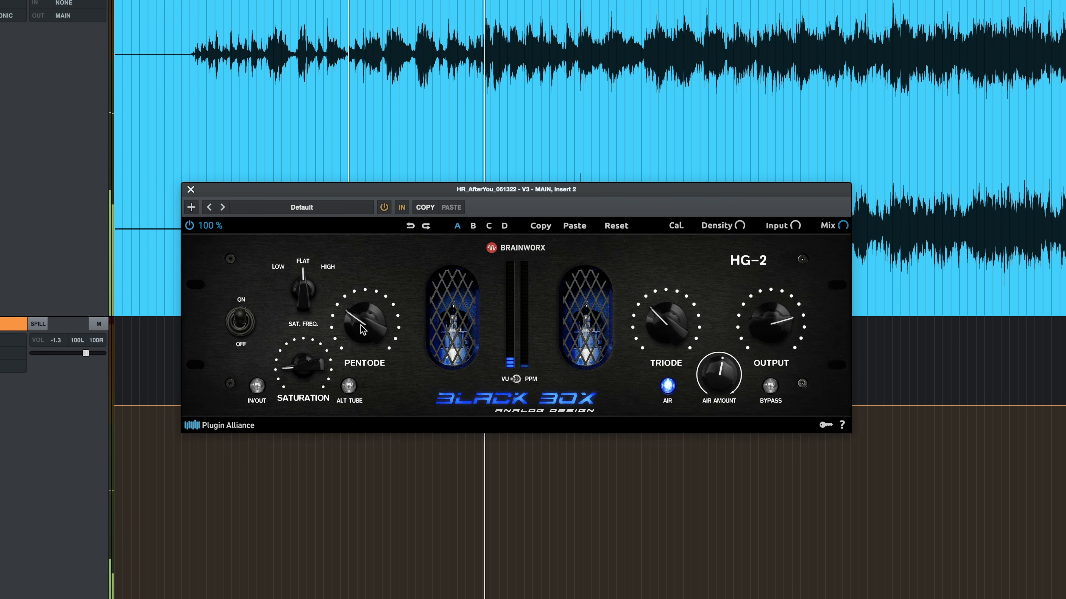
key(space)
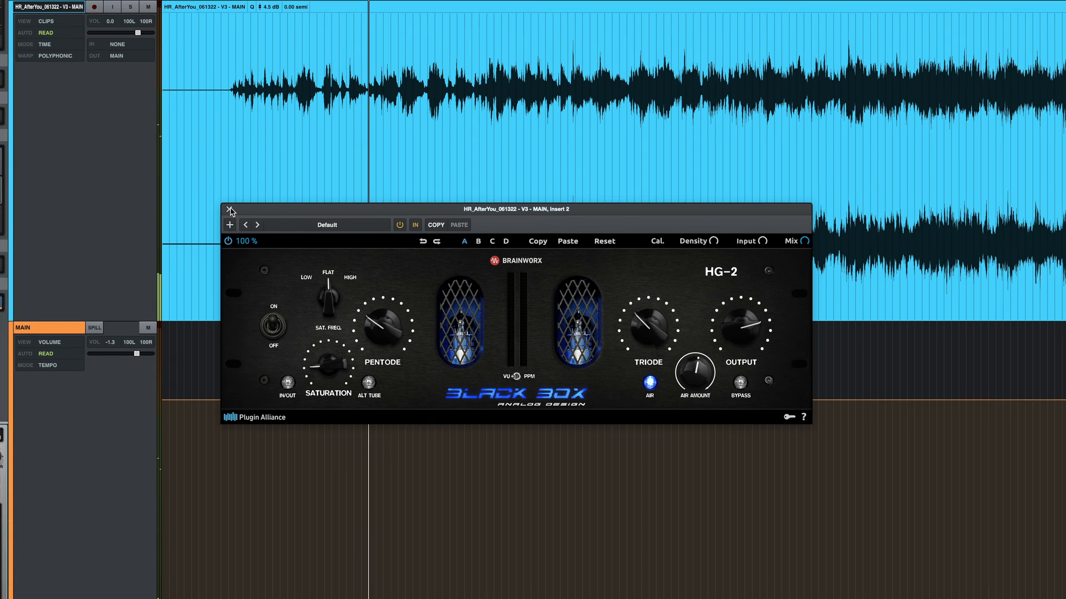
Close the HG-2 window and remove the plug-in from the song track's inserts
click(230, 209)
click(108, 251)
click(135, 320)
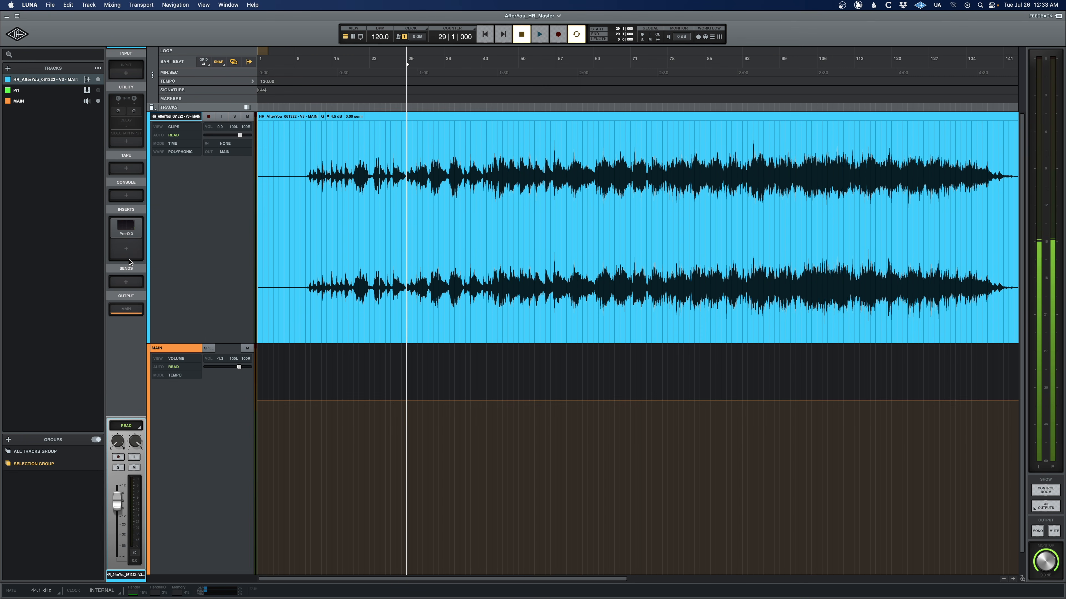
Insert the Universal Audio Fairchild 670 after the Pro-Q 3 and move its window higher
click(130, 254)
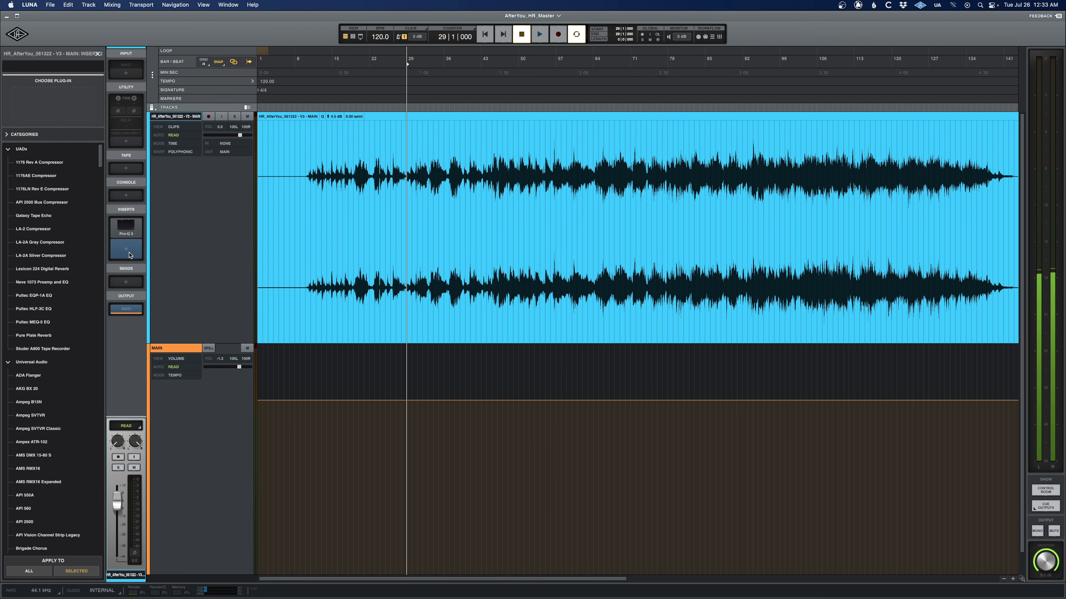
text(fairchild)
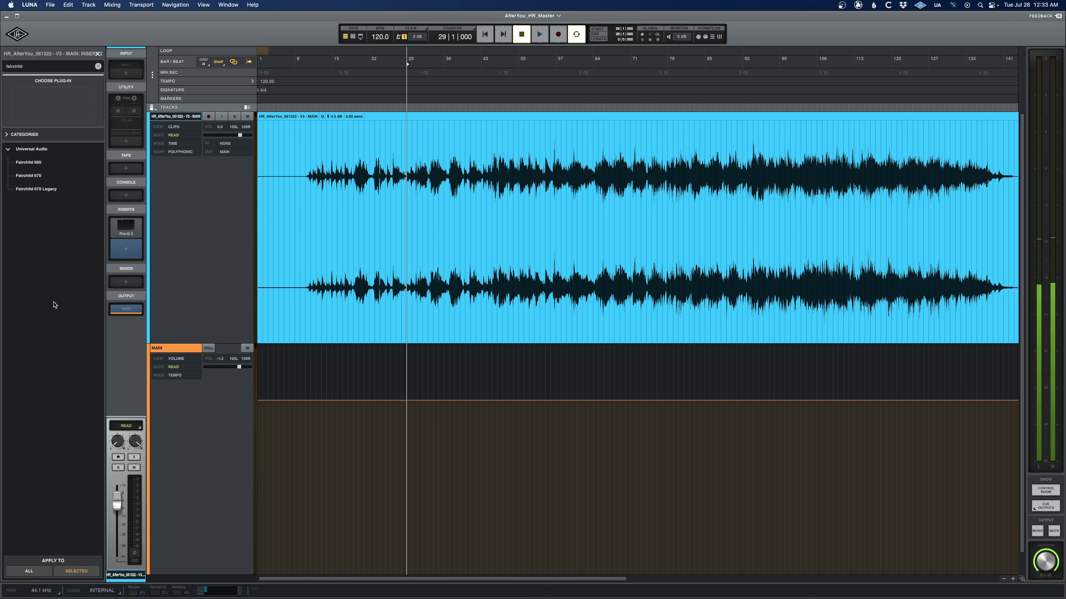
click(41, 176)
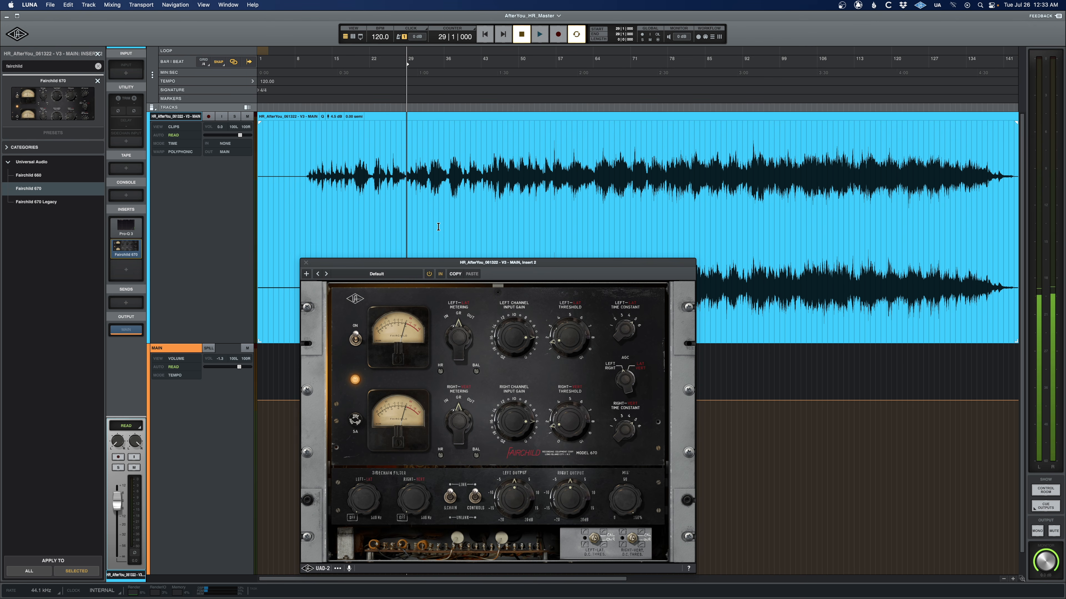
drag(508, 263, 492, 221)
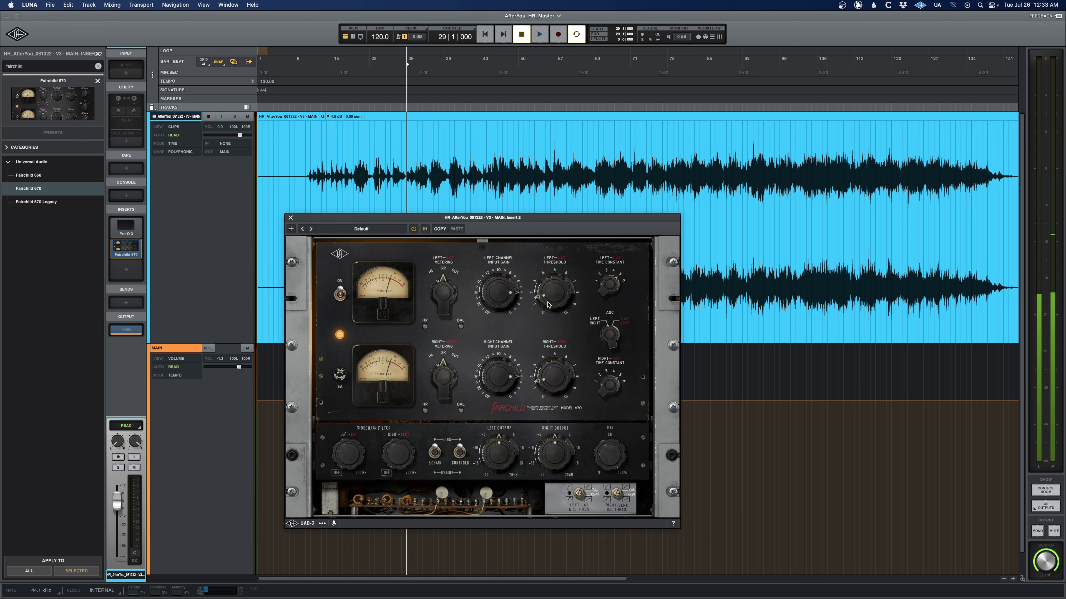
Play from bar 29, move the Fairchild 670 window aside and compare the compressor off and on before stopping playback
drag(553, 306, 556, 290)
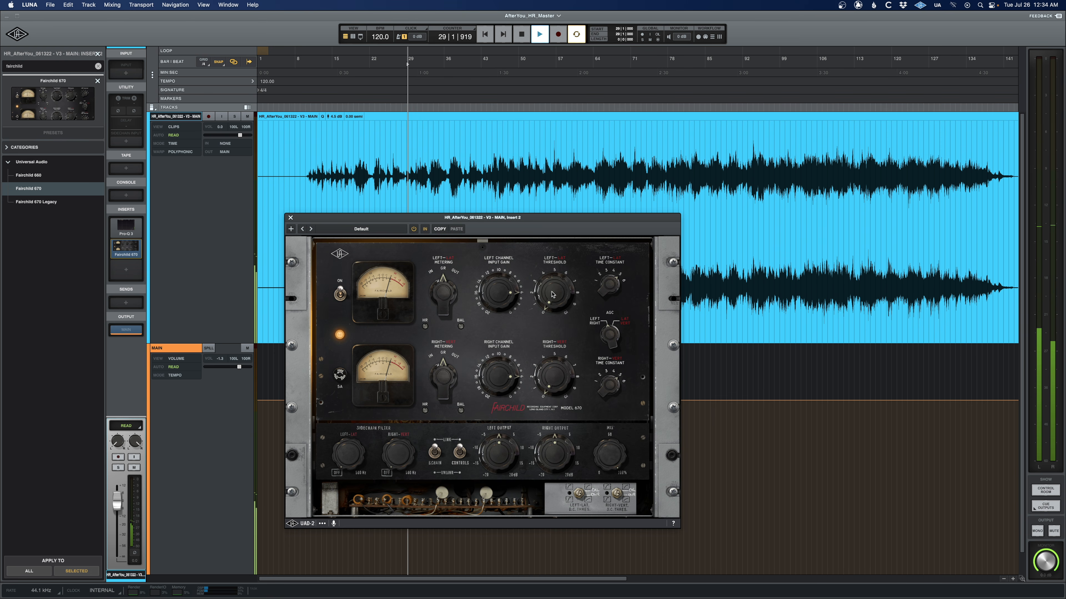
drag(549, 221, 710, 205)
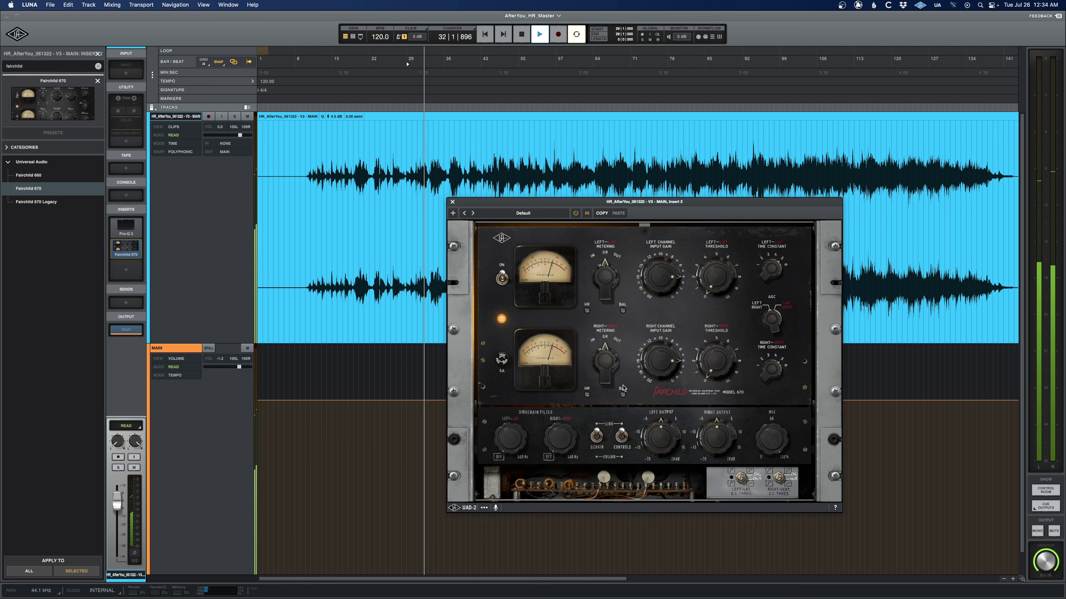
click(501, 278)
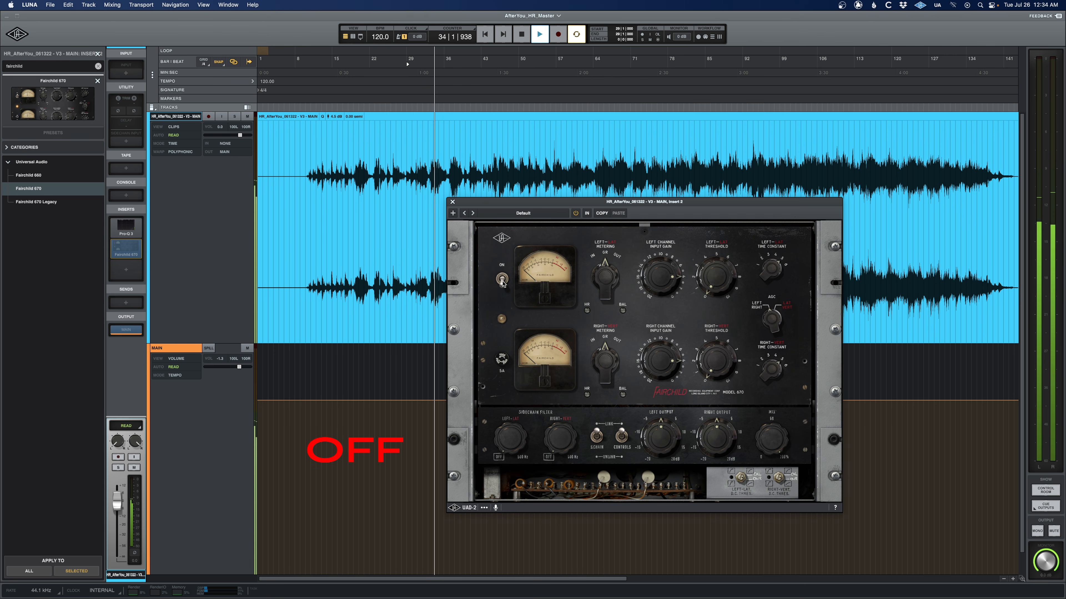
click(501, 278)
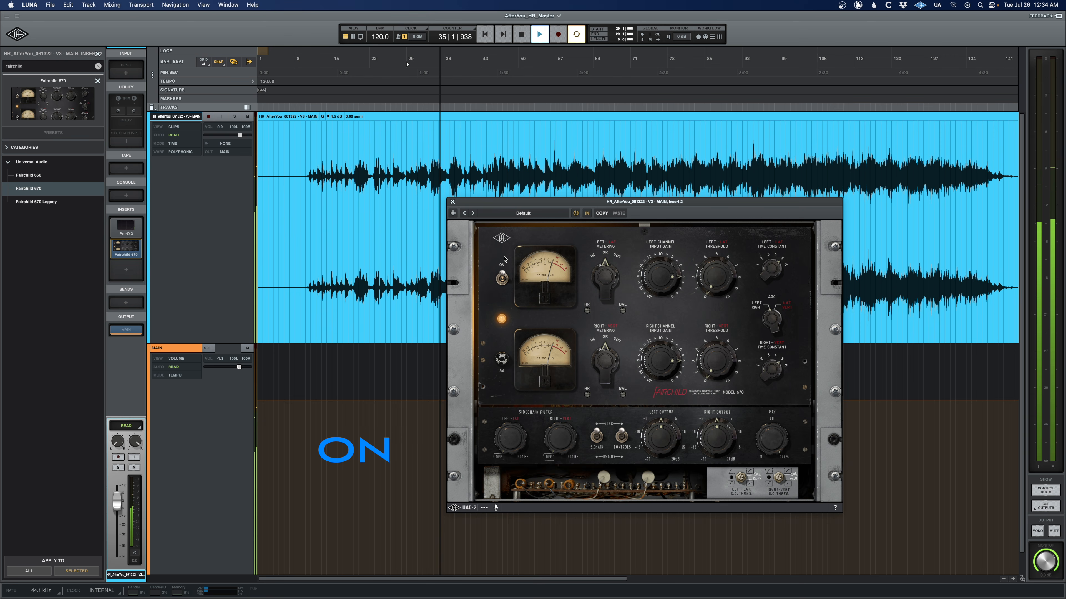
key(space)
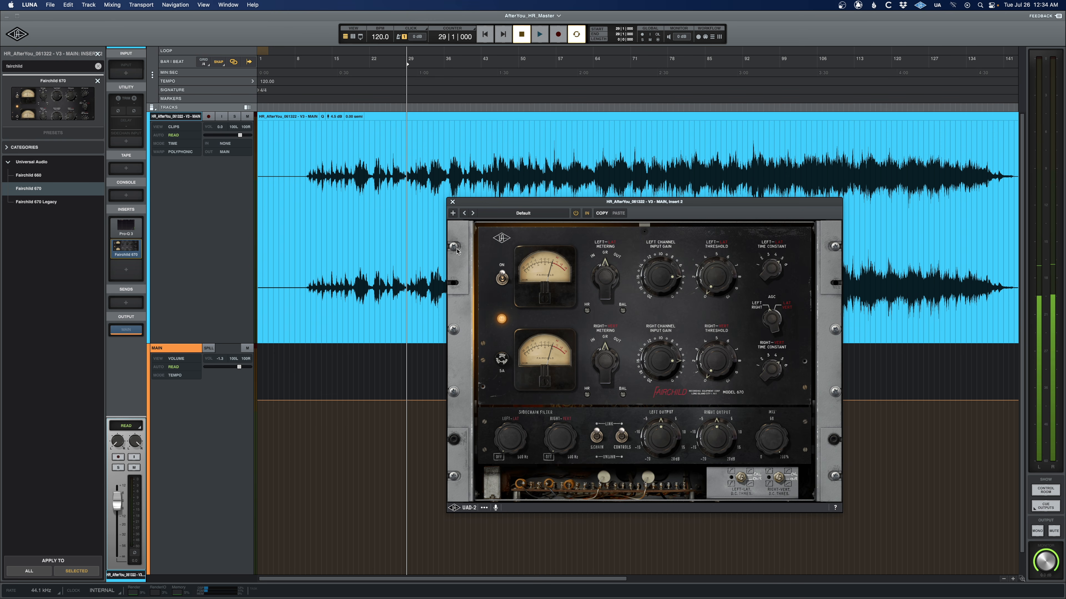
Play from bar 31 to compare the Fairchild 670 off and on again, stop playback and close its window
key(space)
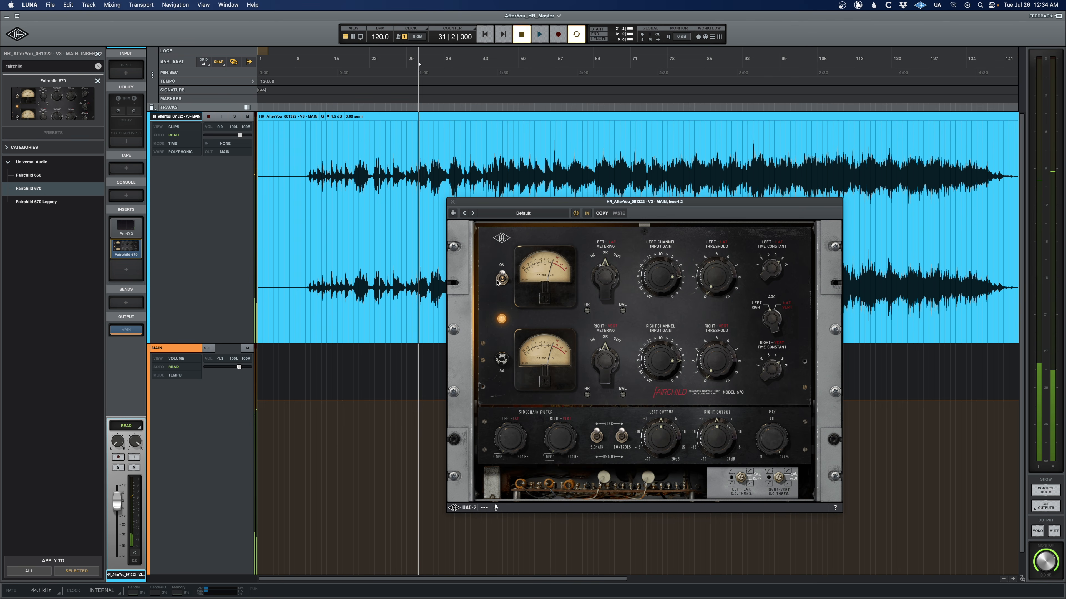
click(501, 278)
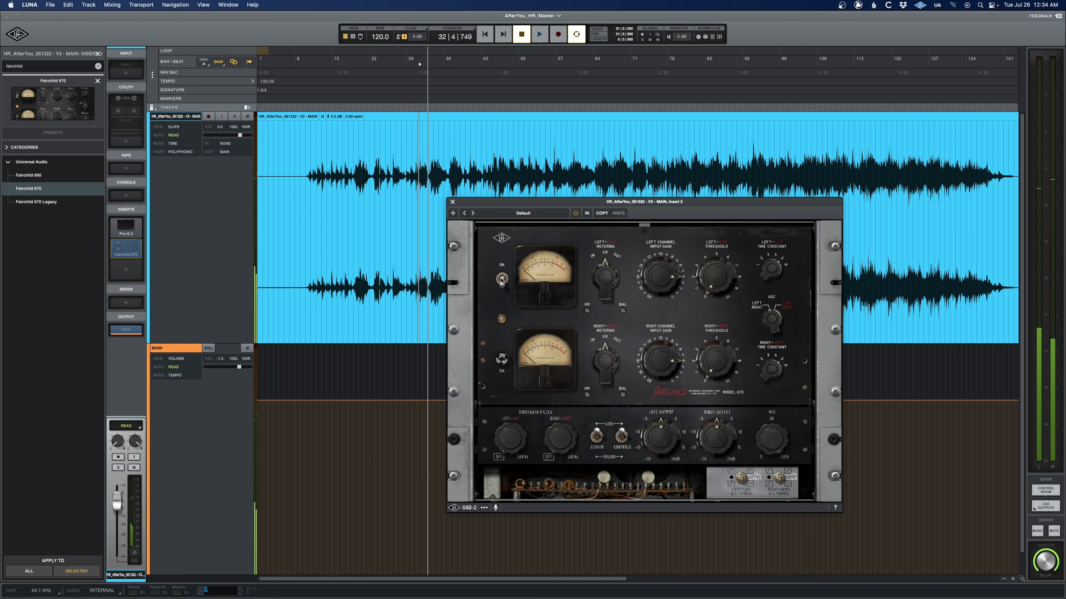
click(501, 279)
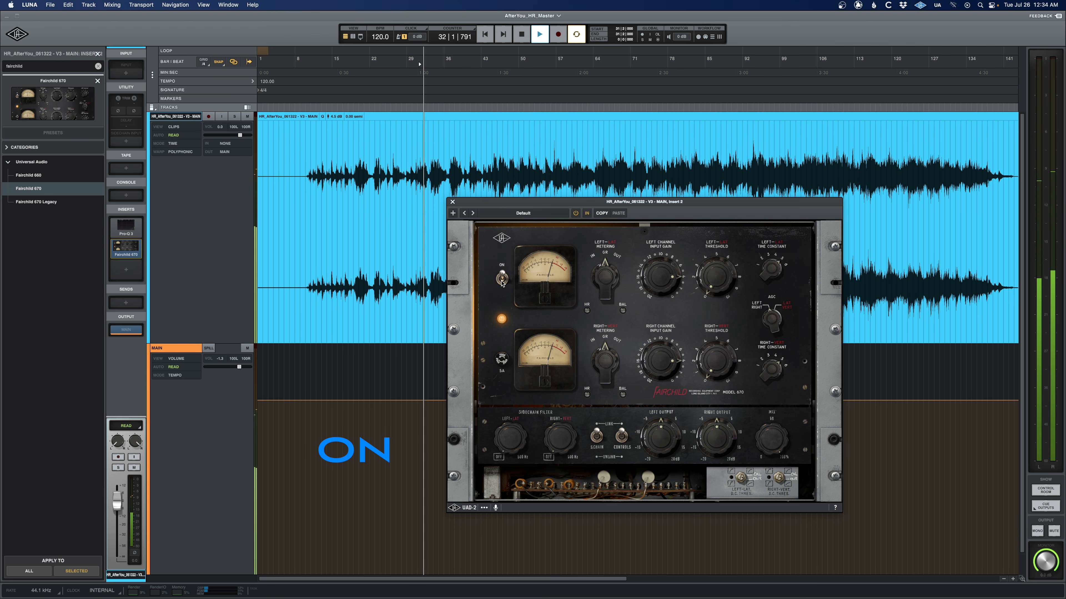
key(space)
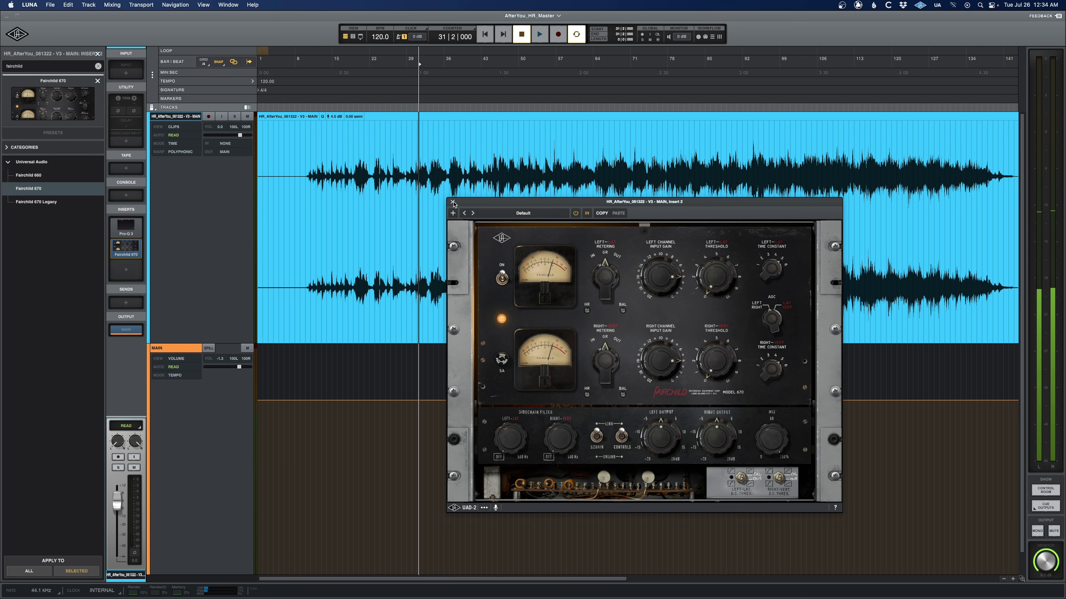
click(453, 202)
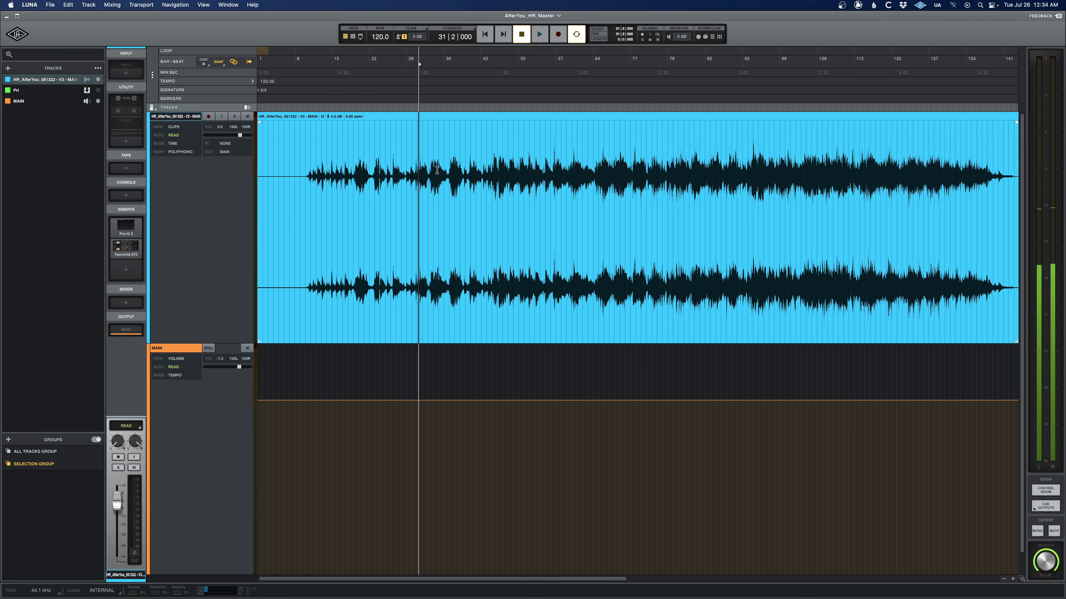
Listen to the song with the current chain from bar 37 and again from bar 45, and stop playback
click(447, 173)
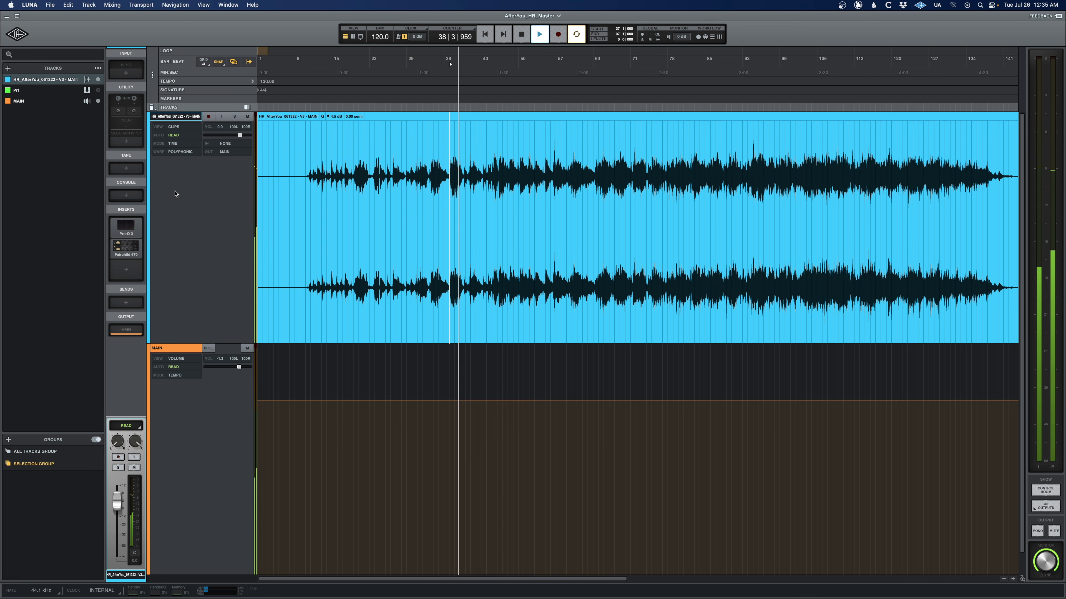
key(space)
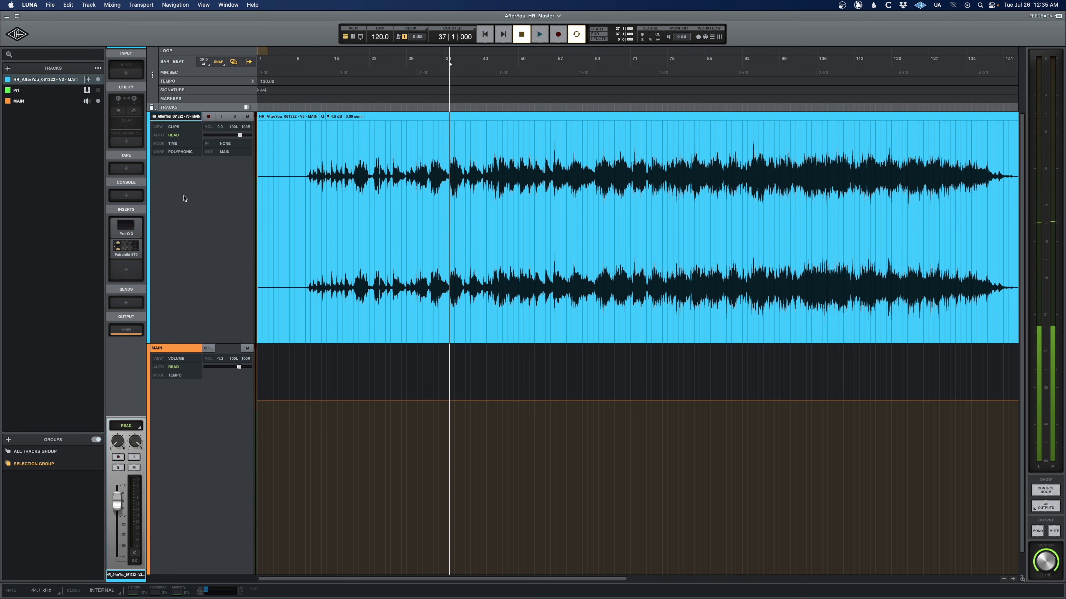
key(space)
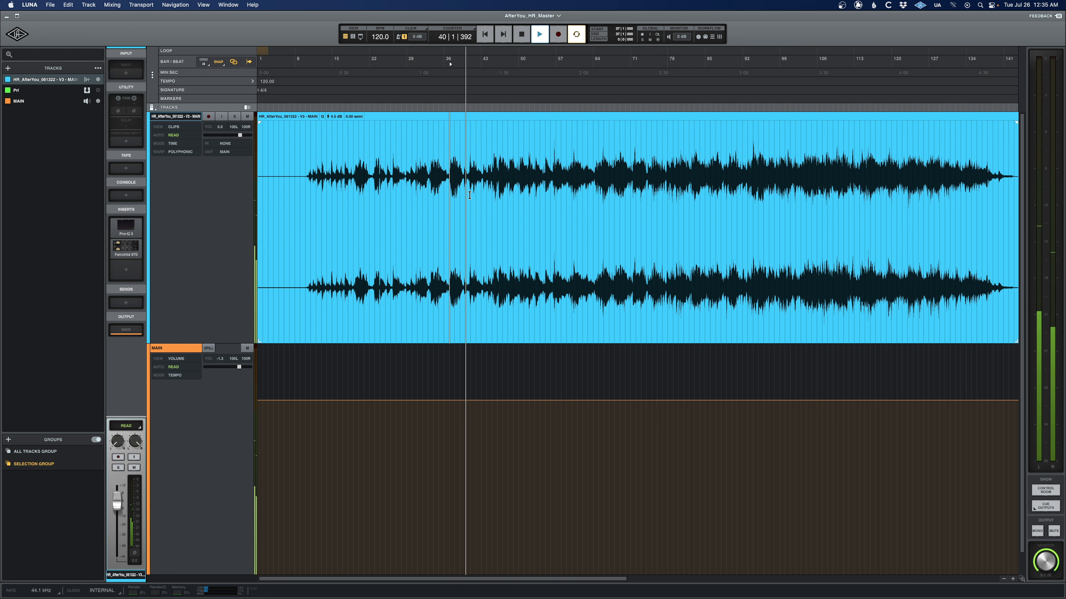
click(494, 219)
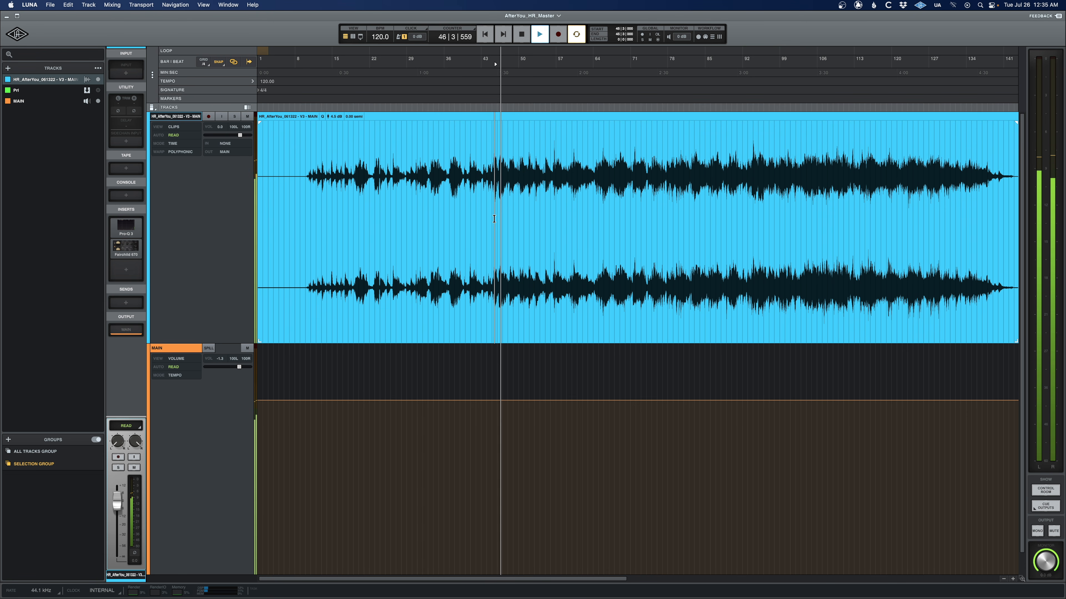
key(space)
Insert the Sonnox Oxford Dynamic EQ after the Fairchild 670
click(125, 271)
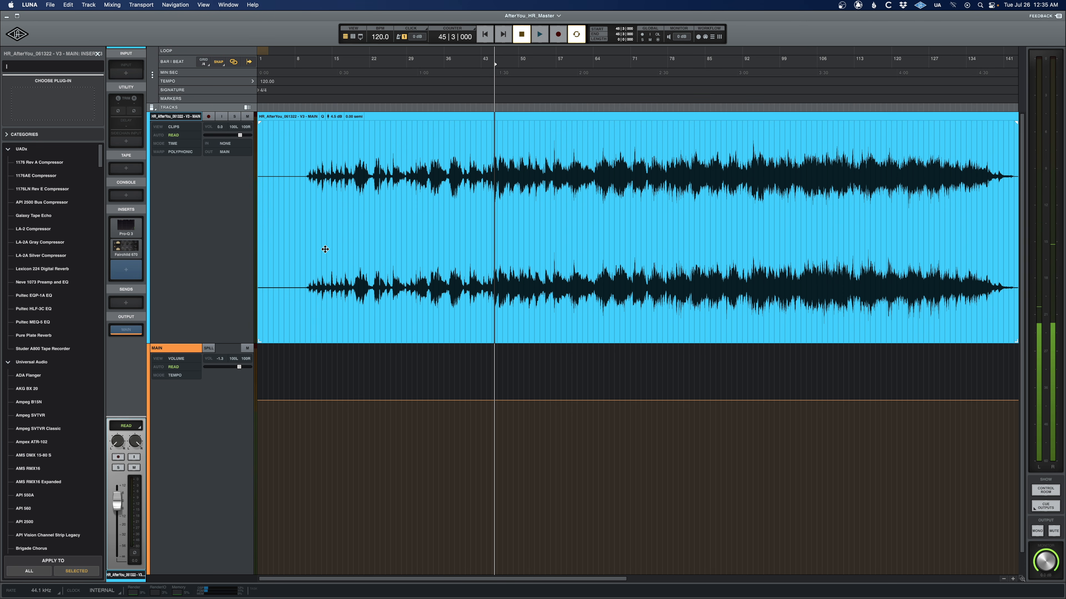
text(oxford)
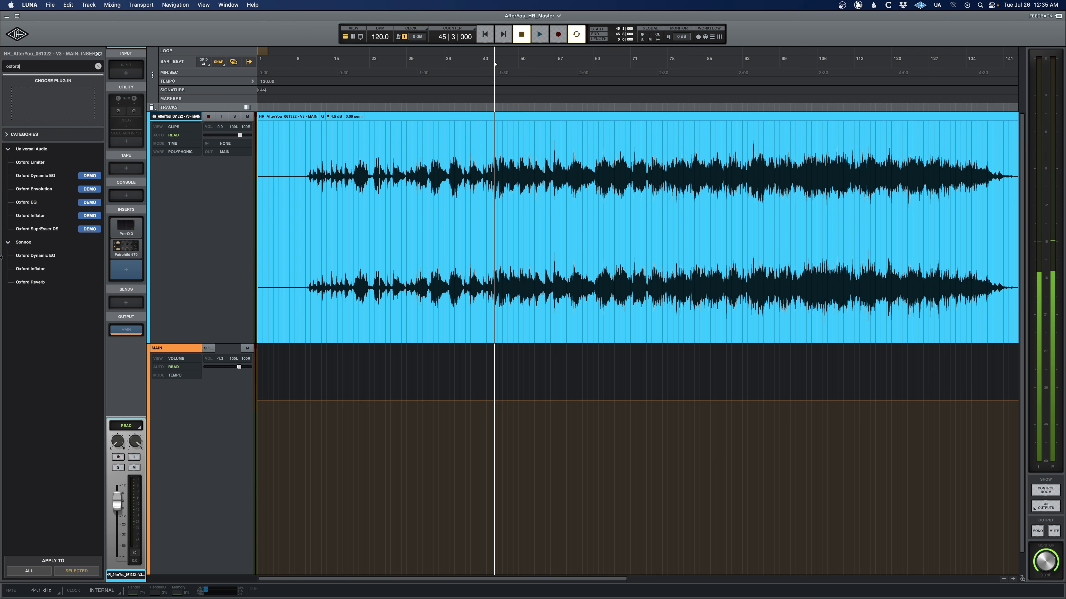
click(40, 259)
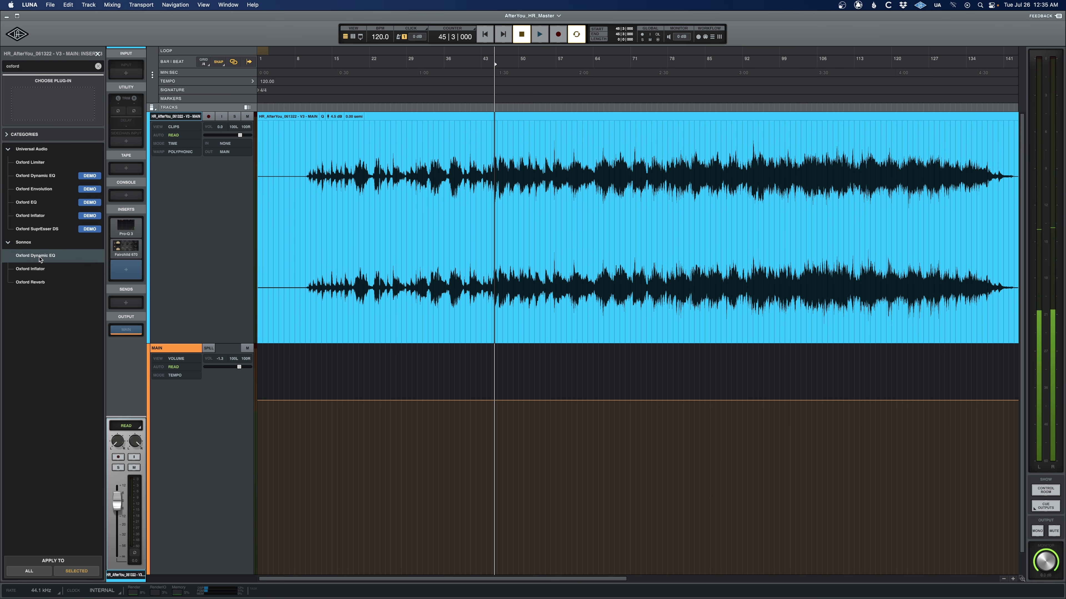
double_click(40, 257)
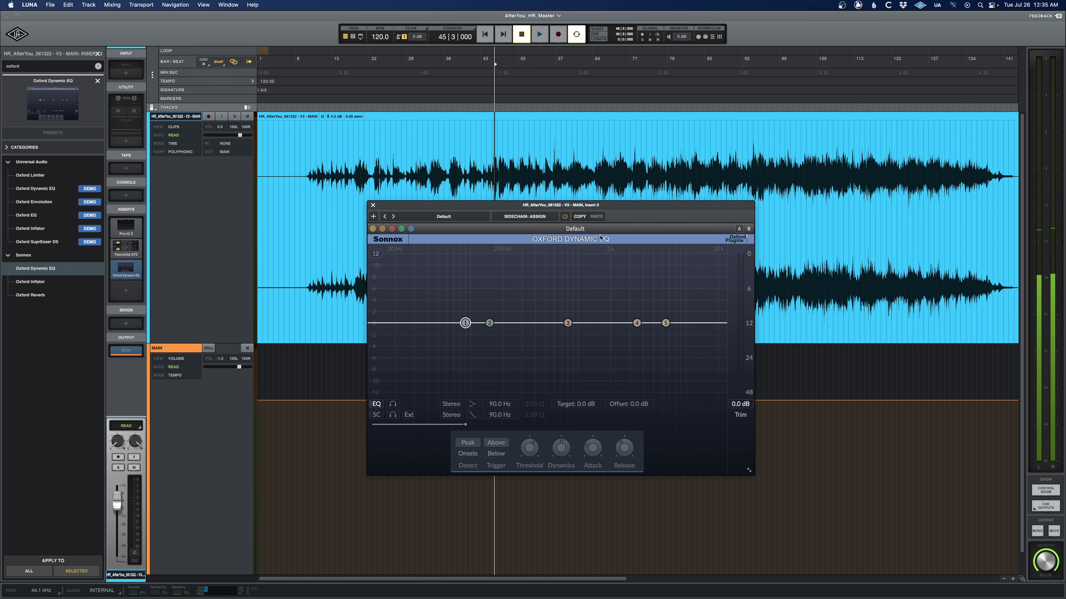
Try a slight cut with EQ band 1 and a deep cut of about 8 dB at 168 Hz with band 2
drag(465, 323, 460, 328)
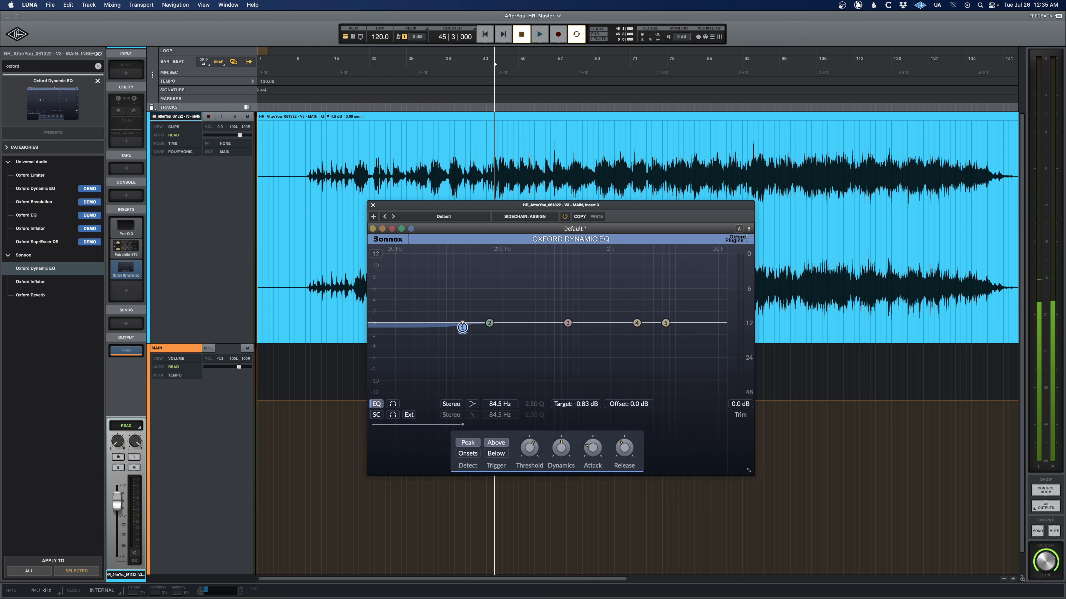
click(489, 324)
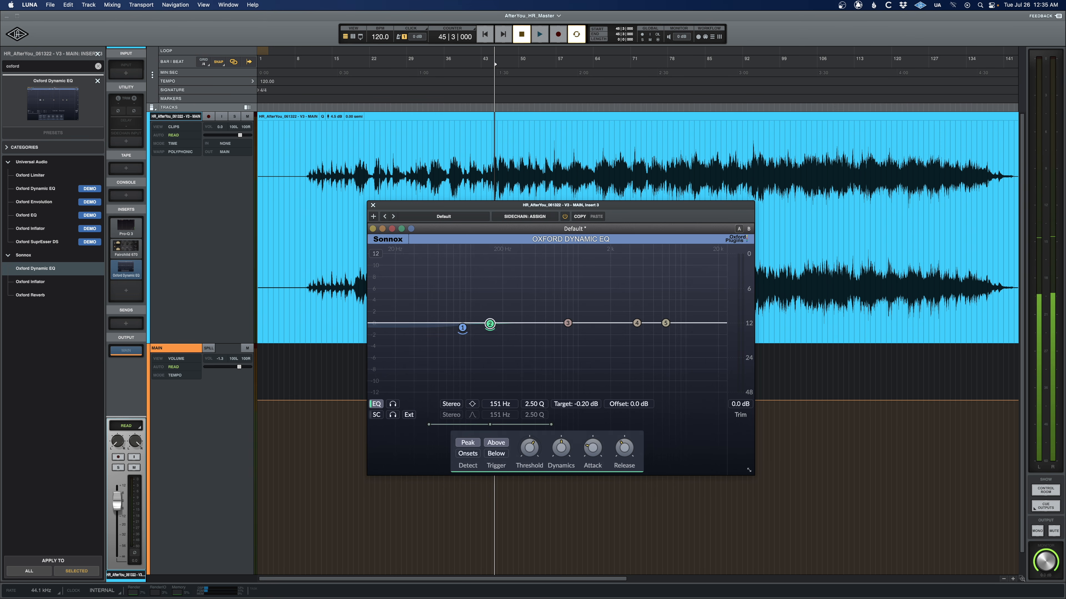
drag(490, 327, 495, 369)
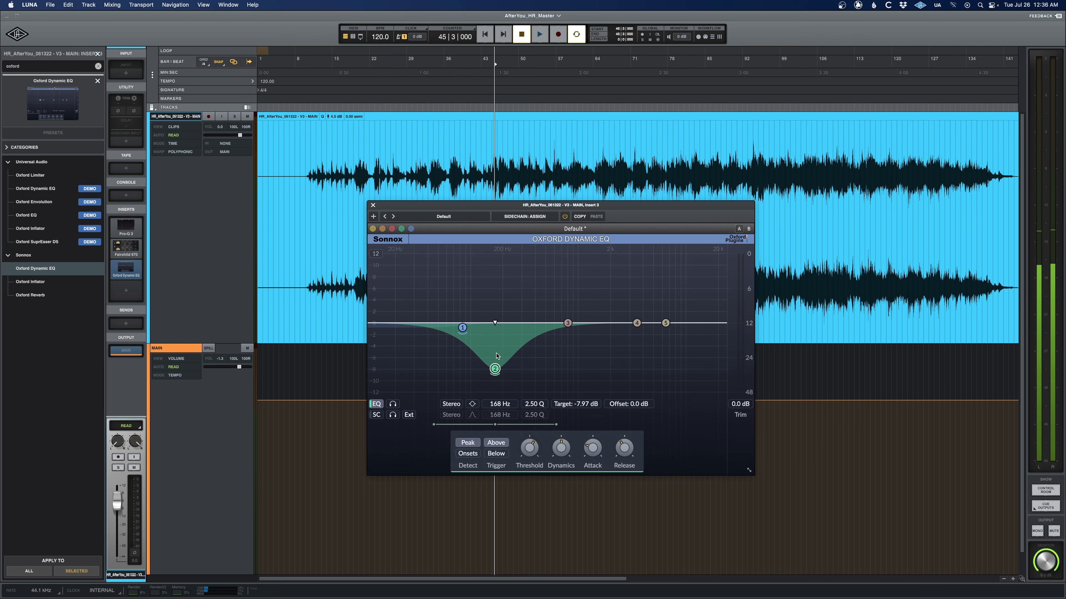
drag(494, 370, 462, 326)
During playback from bar 45, set band 1 to about -0.79 dB at 81.4 Hz and band 2 to about -1.80 dB at 142 Hz, adjusting its threshold
key(space)
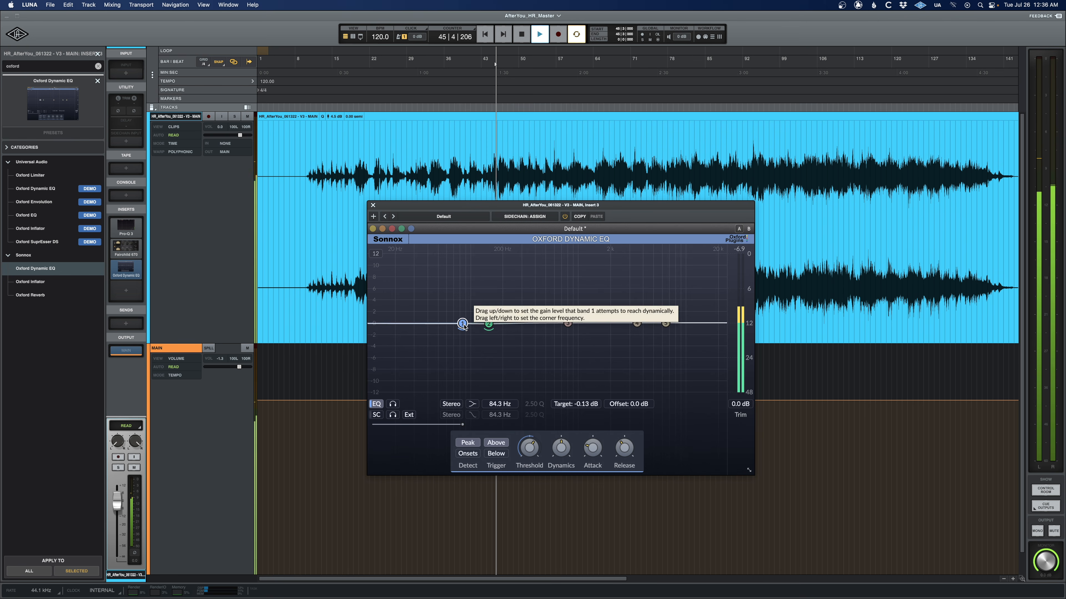
drag(462, 325, 487, 333)
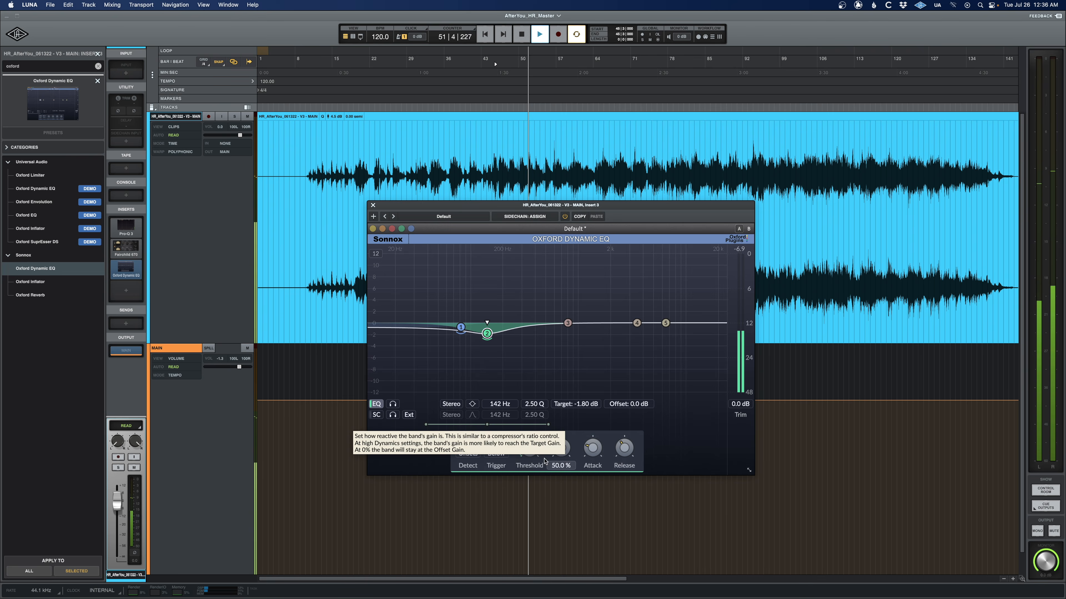
scroll(528, 450, up, 3)
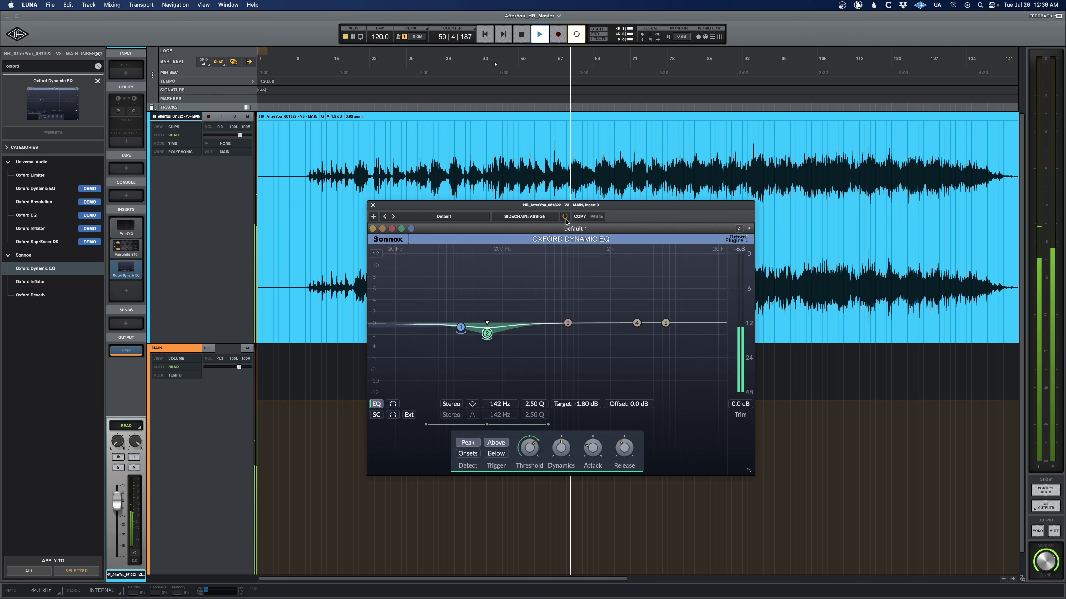
mouse_move(529, 450)
key(space)
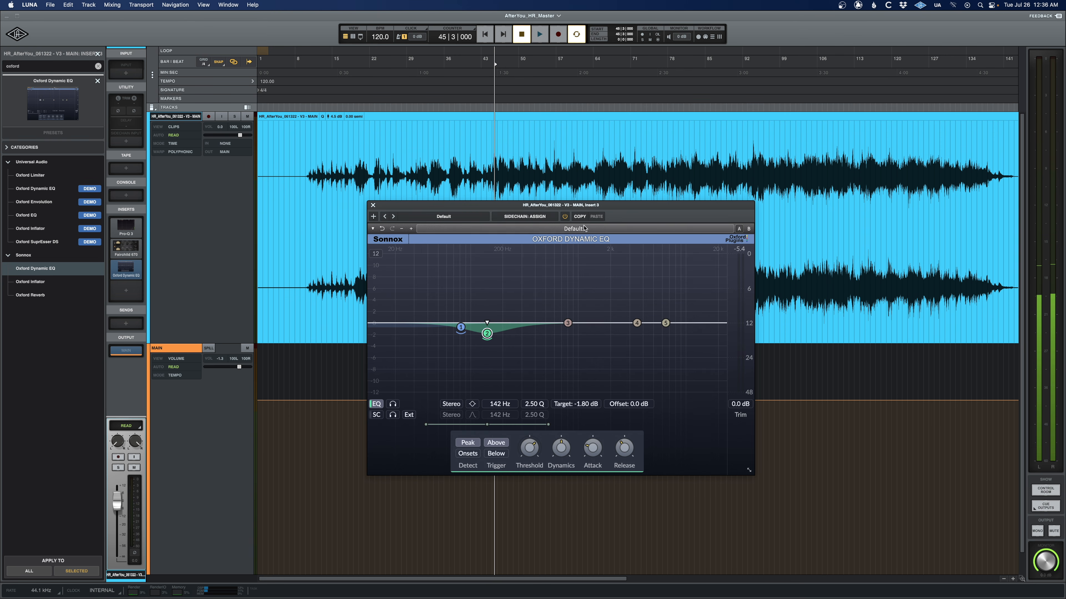
Play from bar 45 and compare the processing of dynamic EQ bands 1 and 2 off and on
click(376, 404)
key(space)
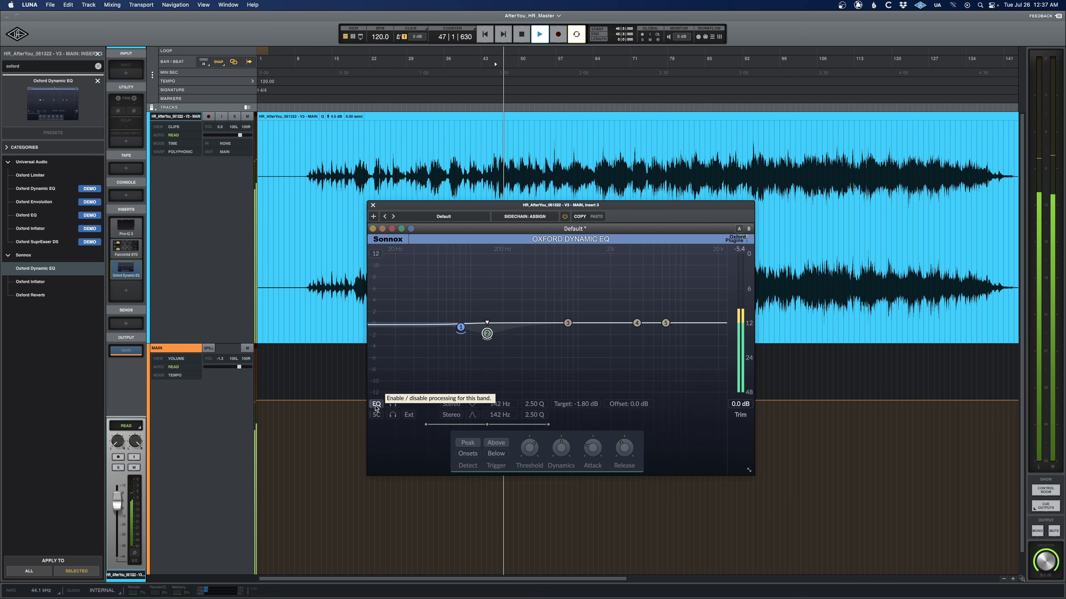
click(461, 327)
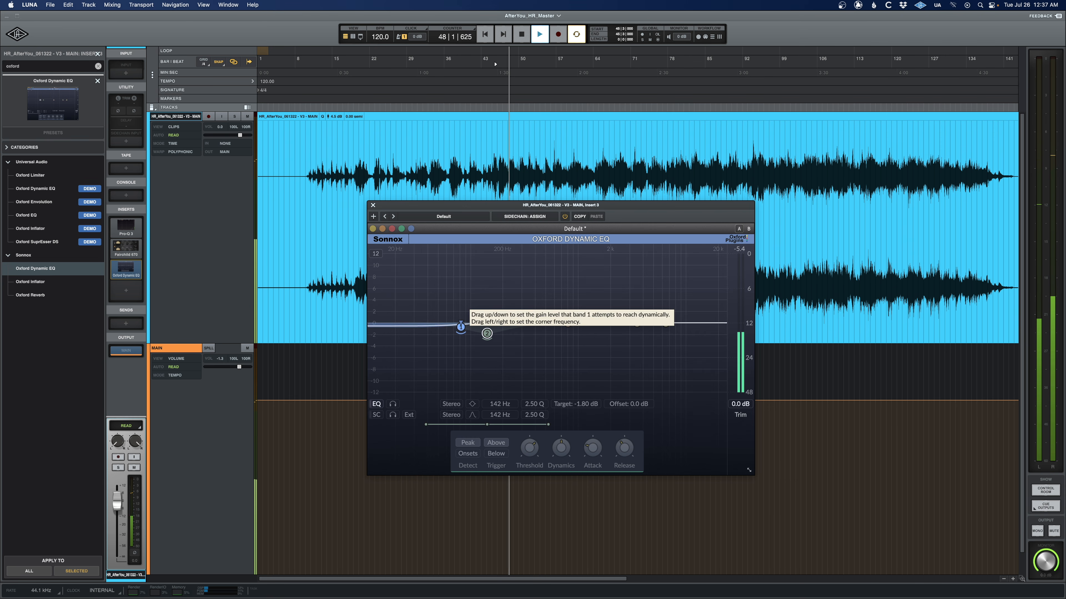
click(376, 404)
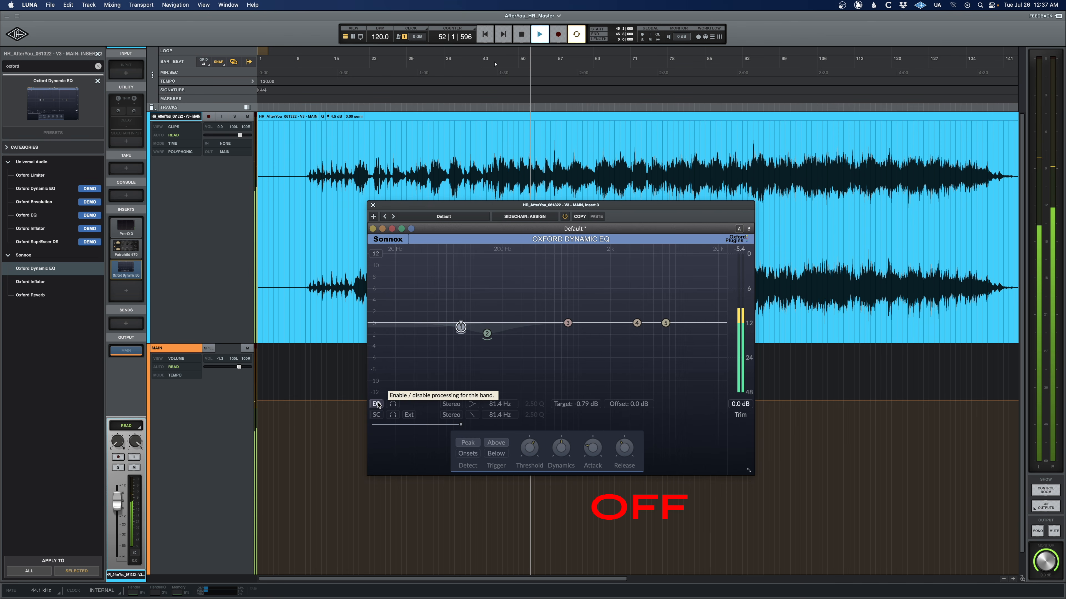
click(377, 405)
click(486, 333)
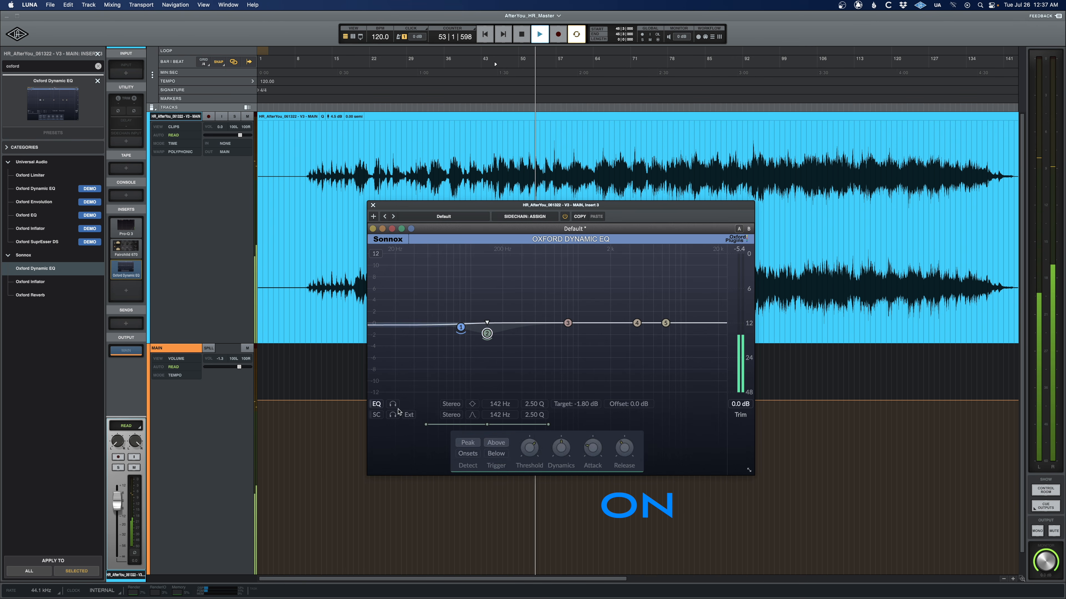
click(378, 405)
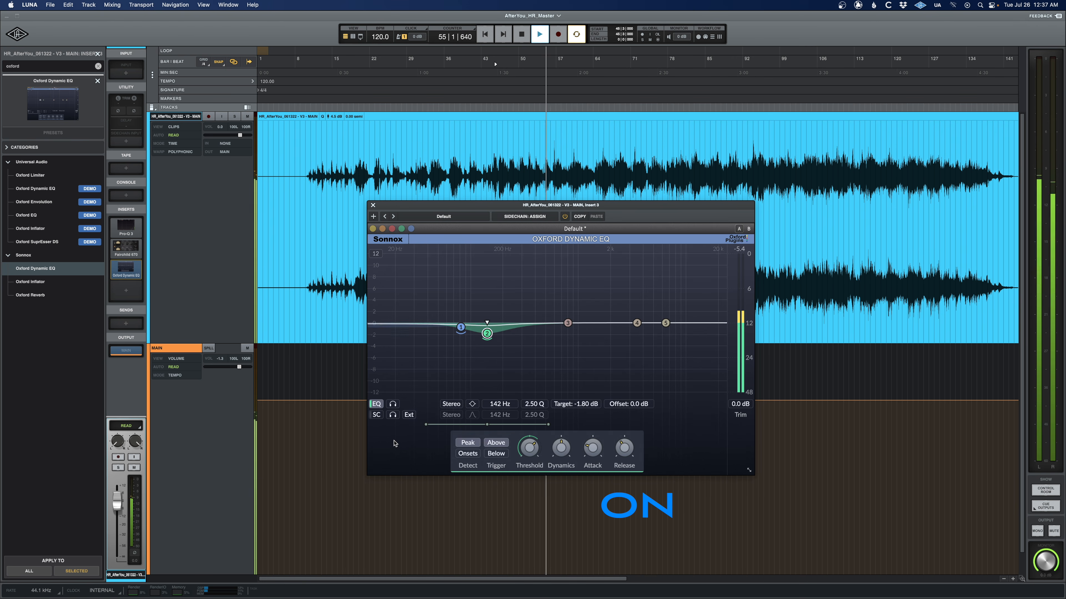
Refine band 2 to about -1.51 dB at 144 Hz with Q 2.21 and a -26.0 dB threshold, stop playback and close the EQ window
drag(486, 335, 486, 333)
scroll(487, 334, down, 2)
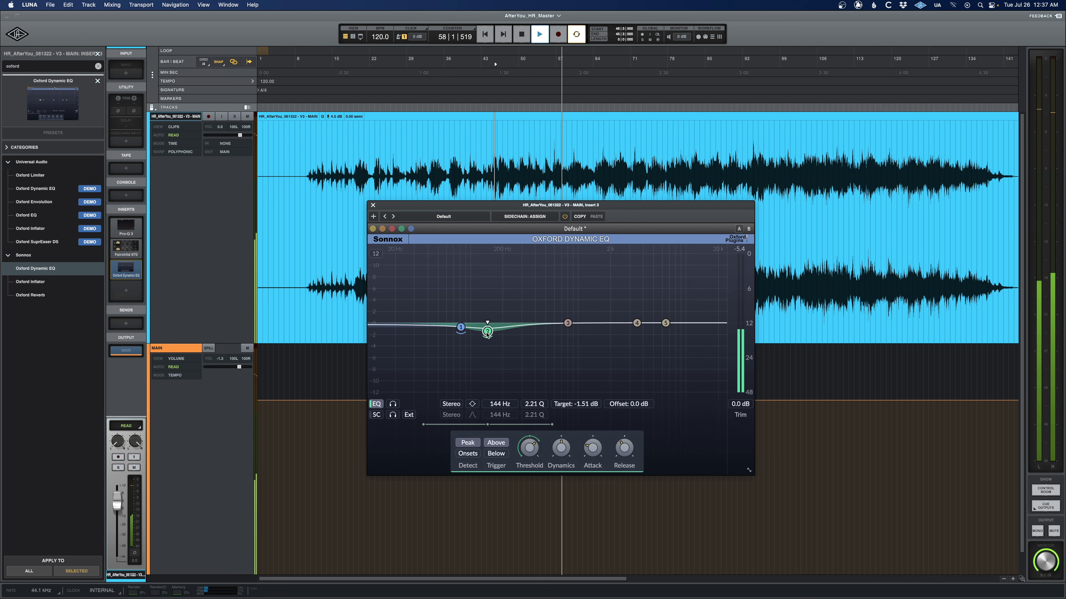
scroll(487, 334, down, 1)
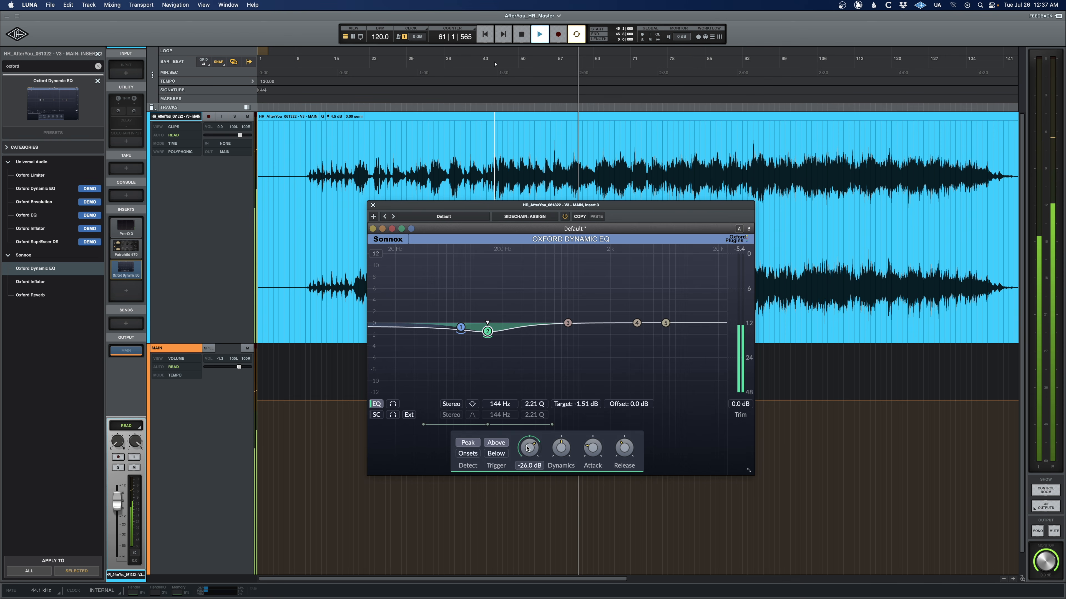
key(space)
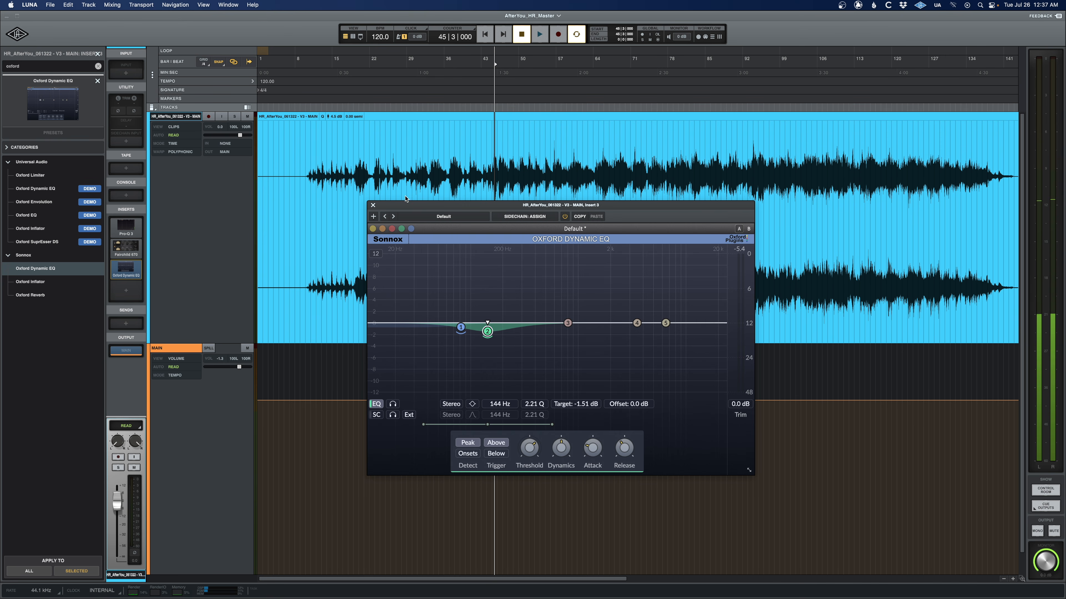
click(373, 206)
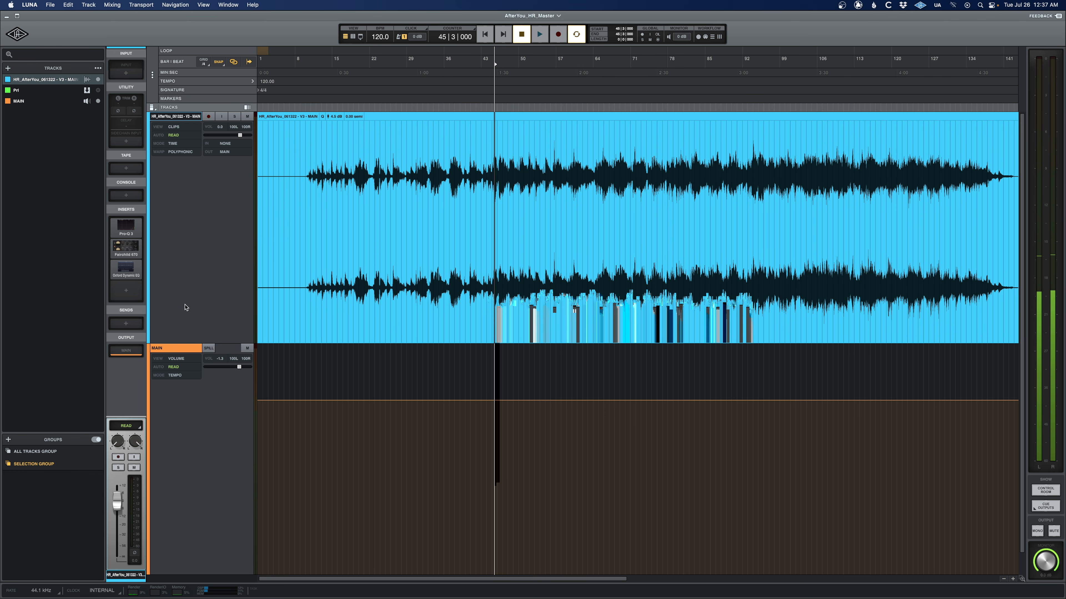
Insert the Sonnox Oxford Inflator after the Oxford Dynamic EQ and move its window toward the middle of the project
click(134, 289)
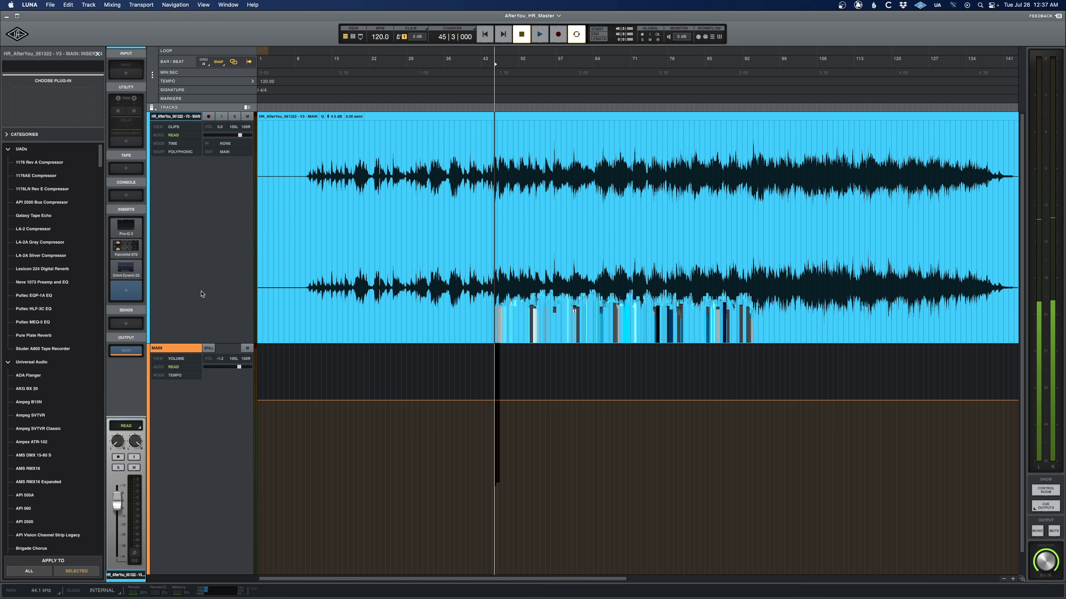
text(sonnox)
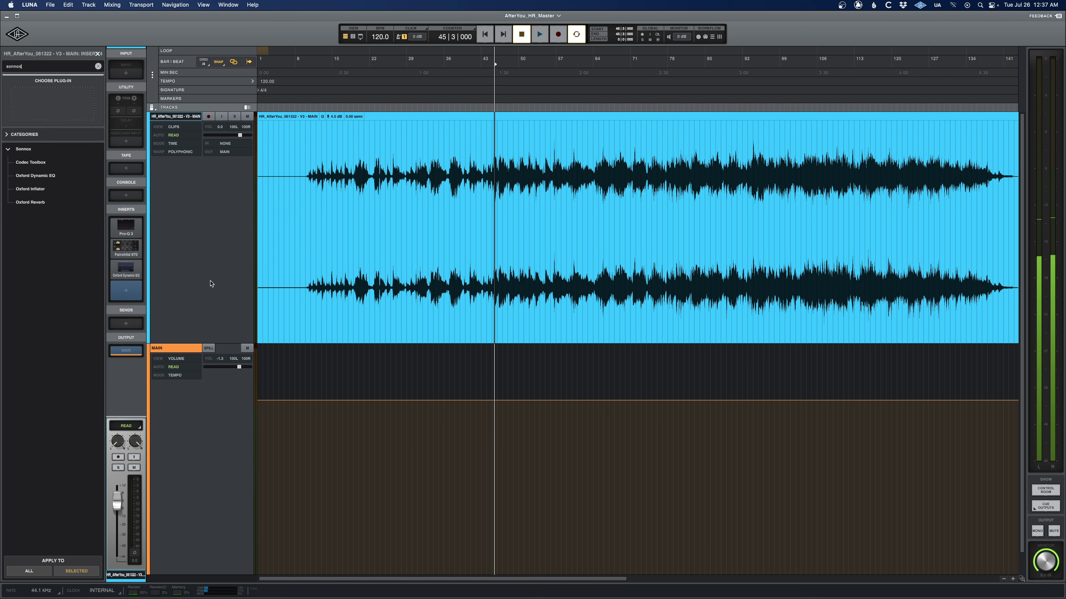
click(31, 189)
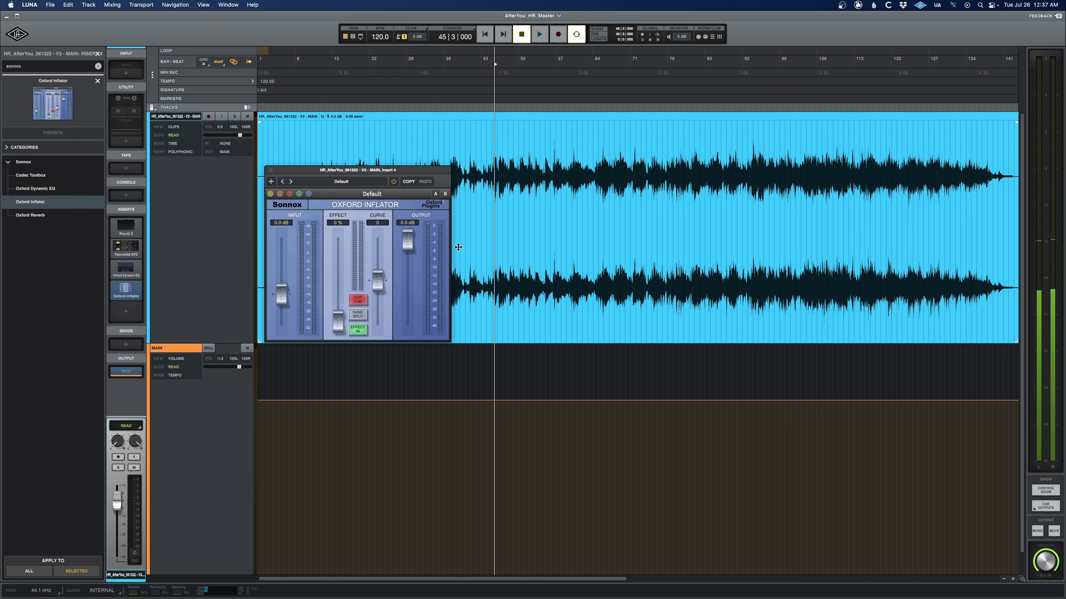
drag(400, 170, 535, 236)
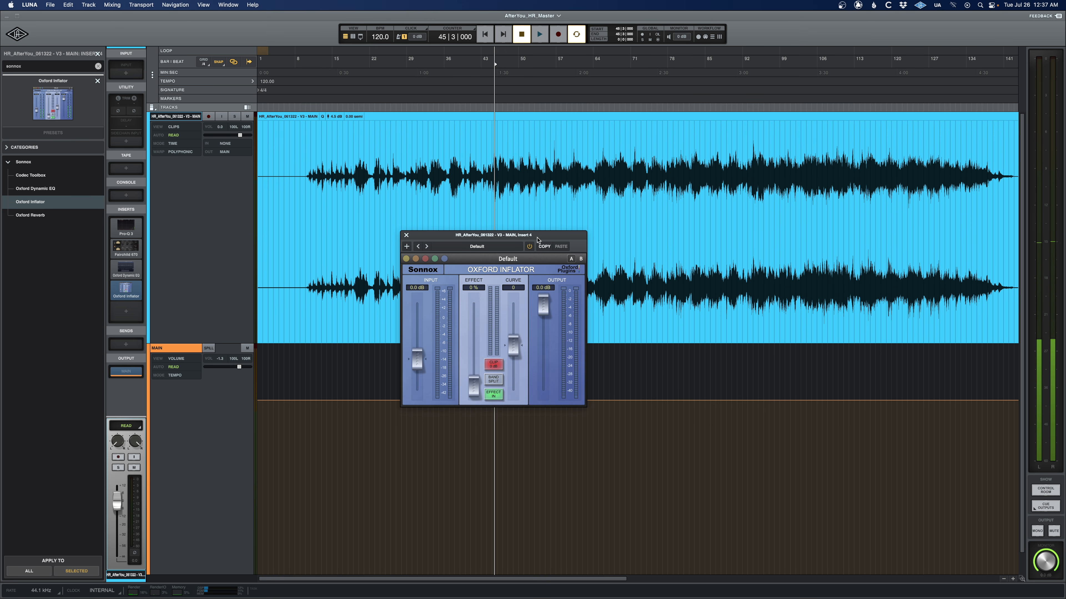
drag(537, 240, 526, 251)
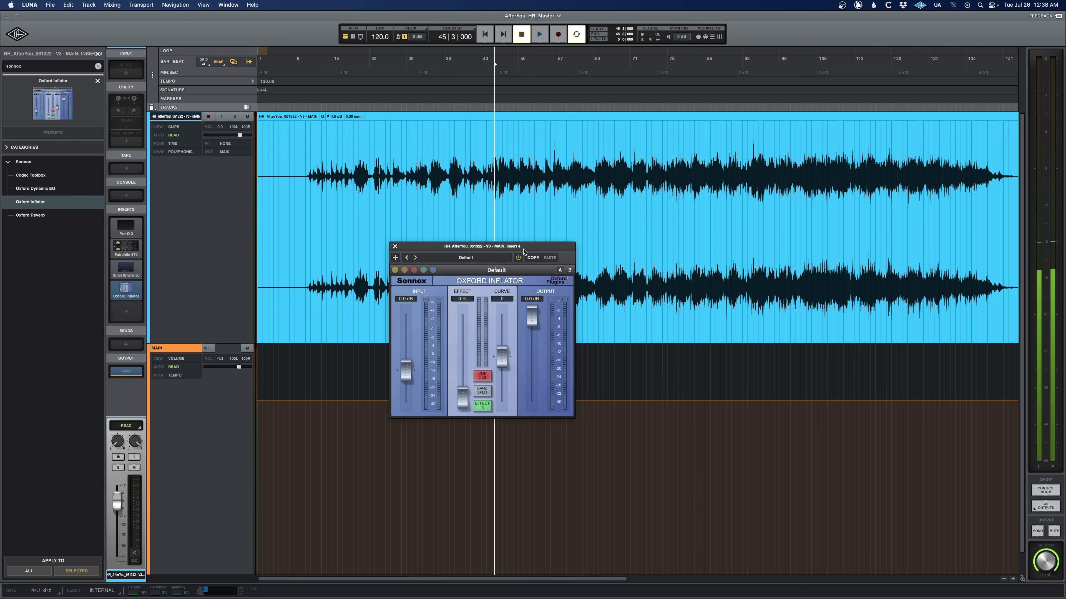
Try the Inflator's Effect and Curve faders and return both to 0
mouse_move(461, 402)
mouse_down()
mouse_move(461, 367)
mouse_move(462, 405)
mouse_up()
alt+click(502, 367)
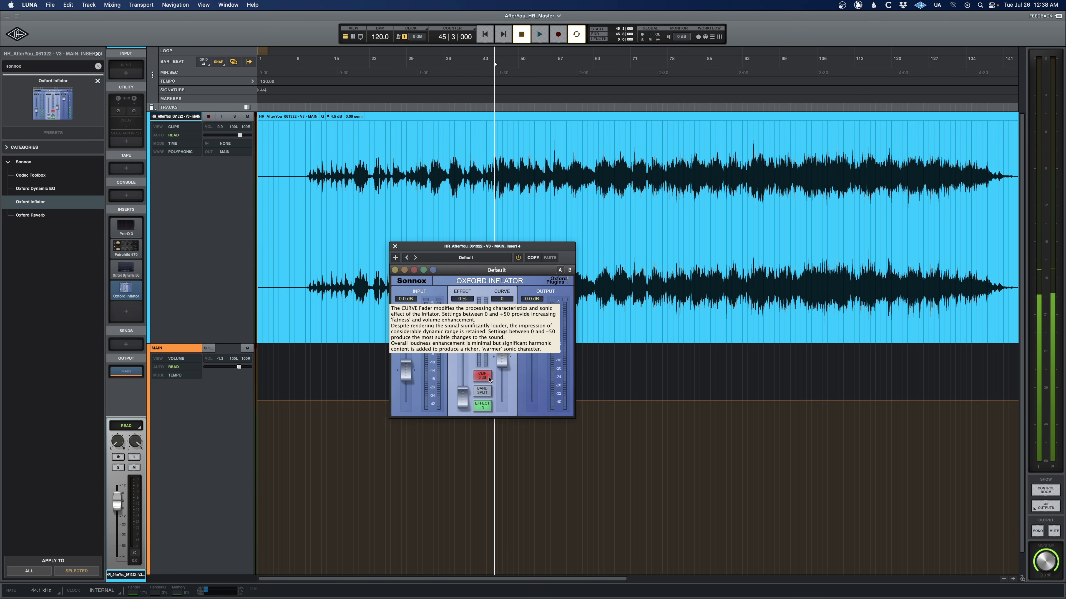
drag(463, 399, 463, 411)
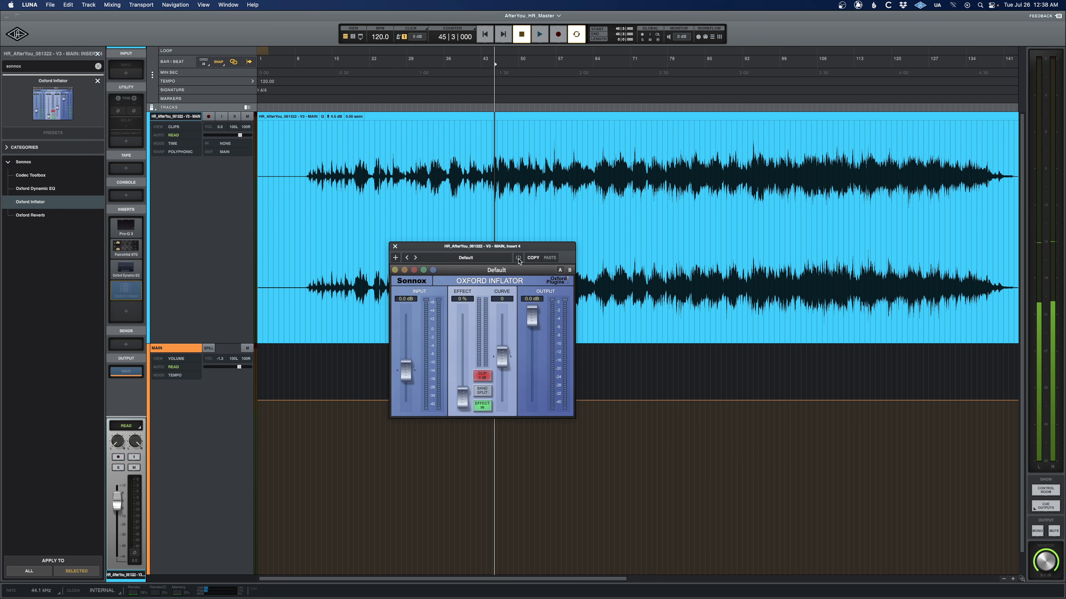
Play from bar 45, enable the Inflator and set its Effect to about 20.1 % and Curve to about -9.5
key(space)
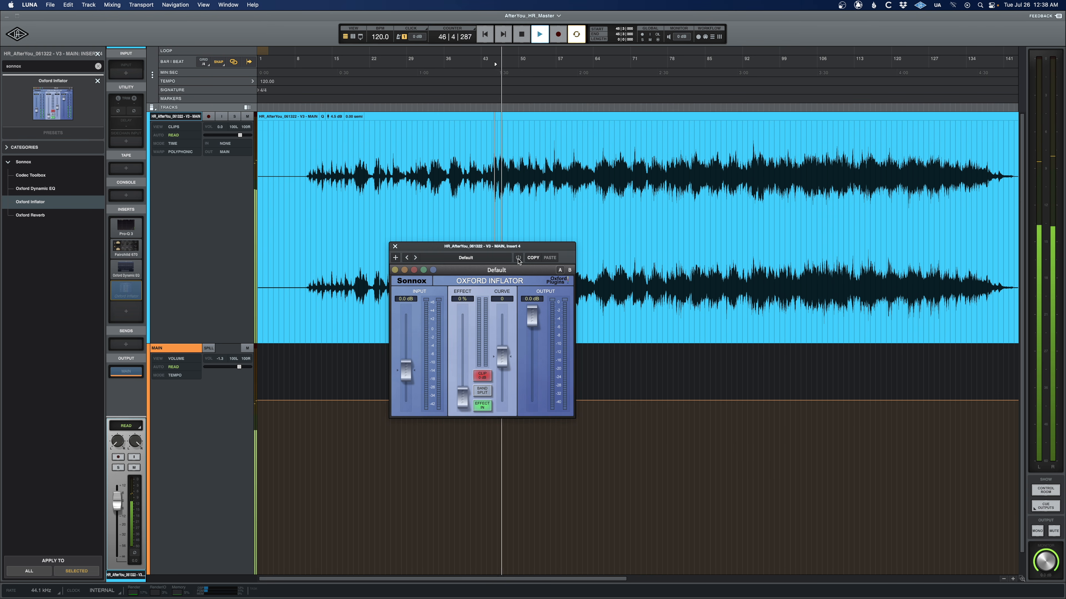
click(518, 258)
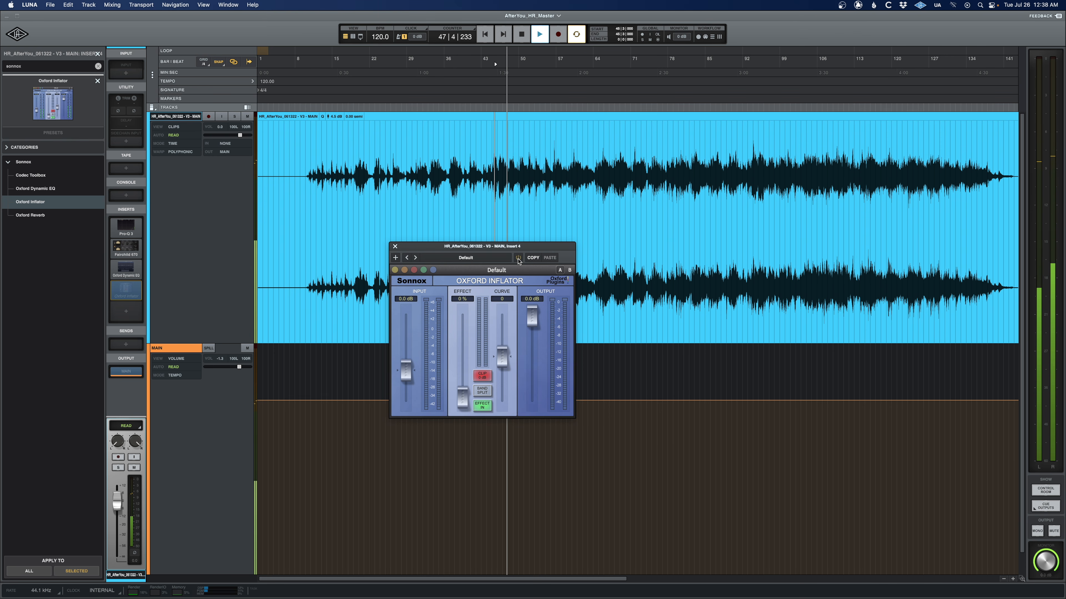
click(461, 402)
drag(462, 402, 503, 369)
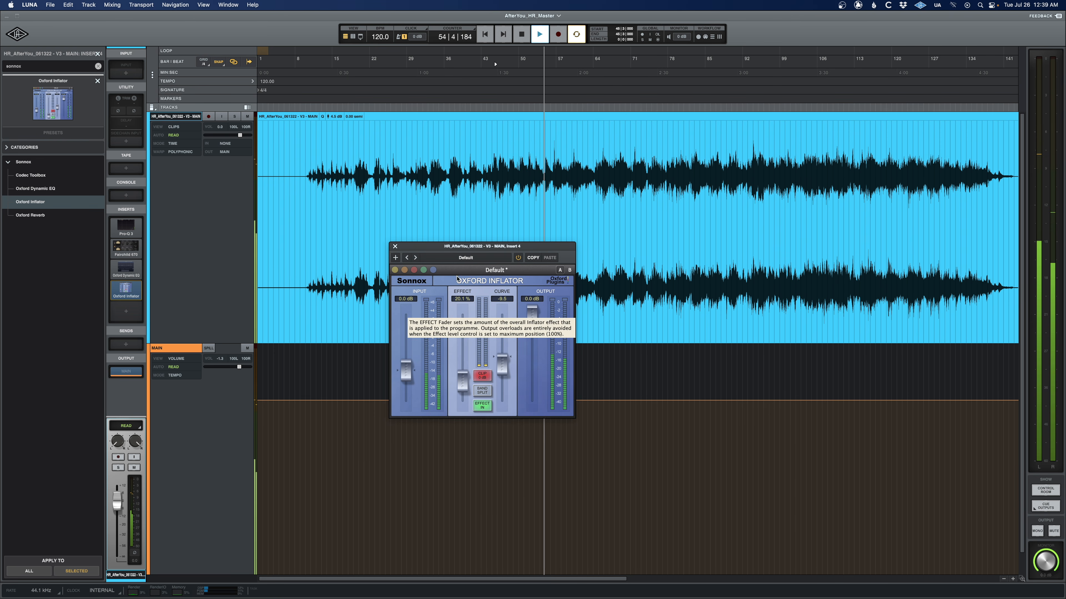
Move the Inflator window below the waveform, compare the plug-in off and on from bar 18, close its window and stop playback
drag(473, 249, 467, 324)
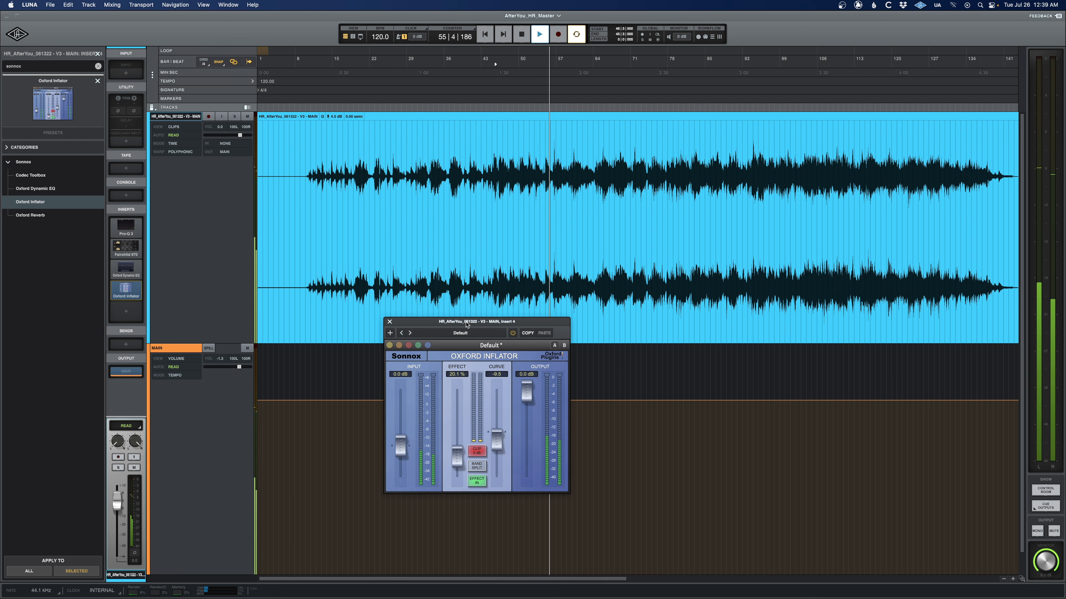
key(space)
click(355, 165)
click(513, 334)
key(space)
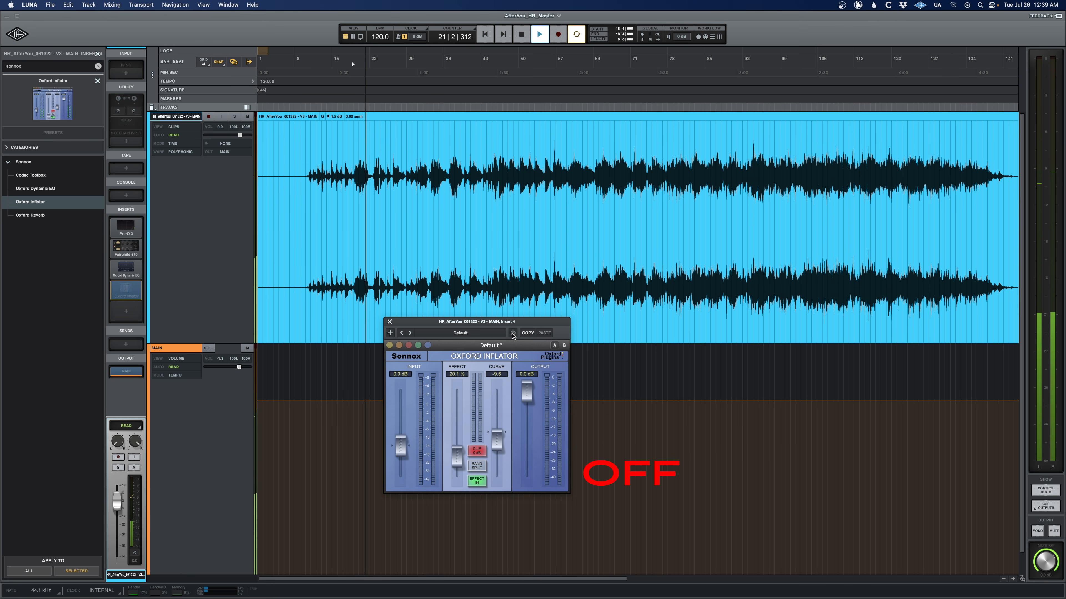
key(space)
click(512, 333)
key(space)
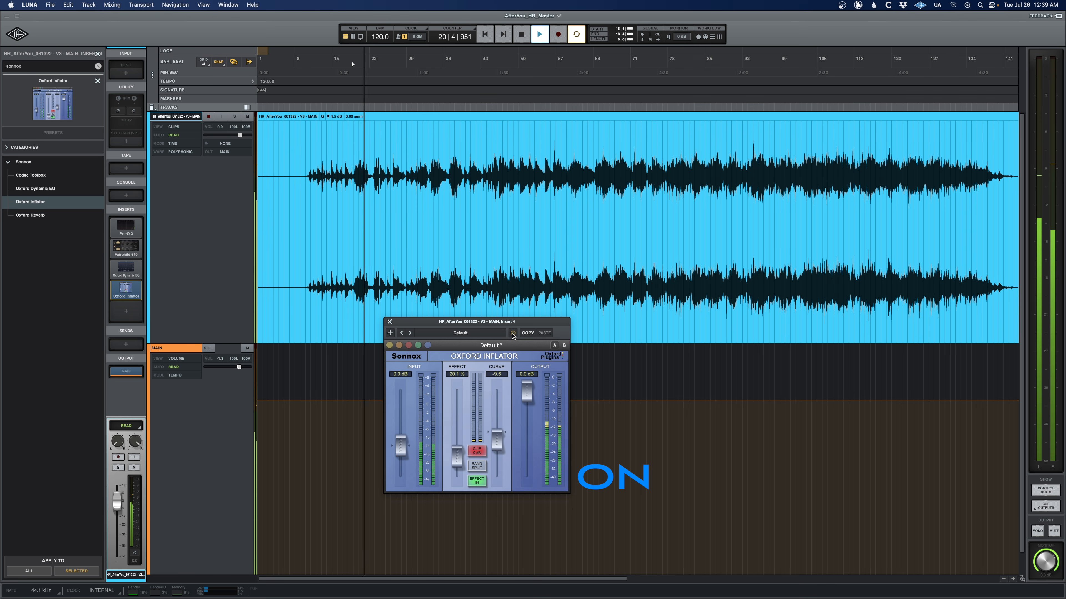
click(389, 321)
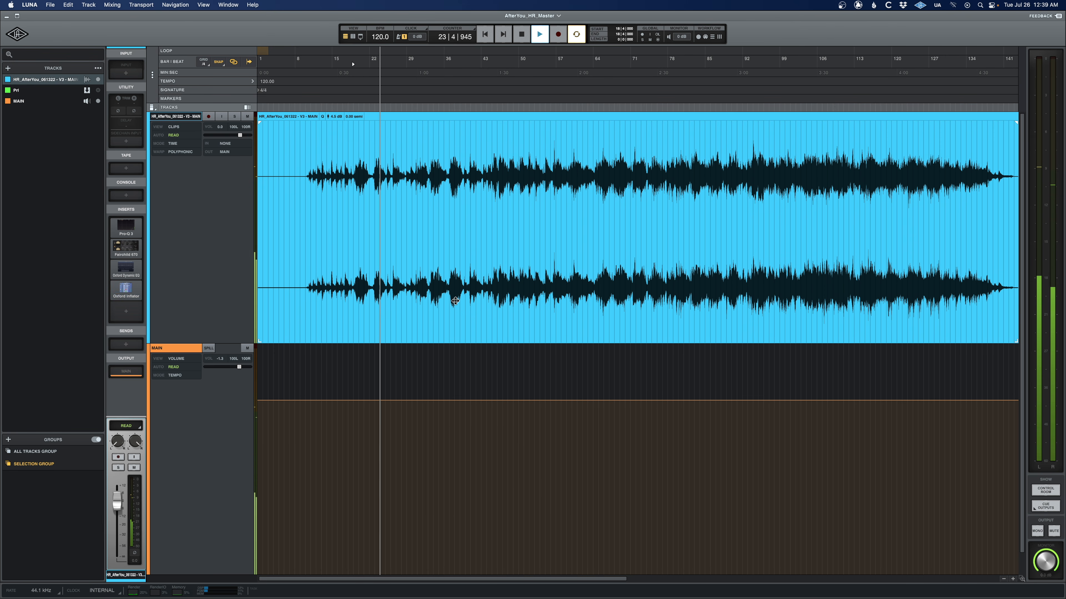
key(space)
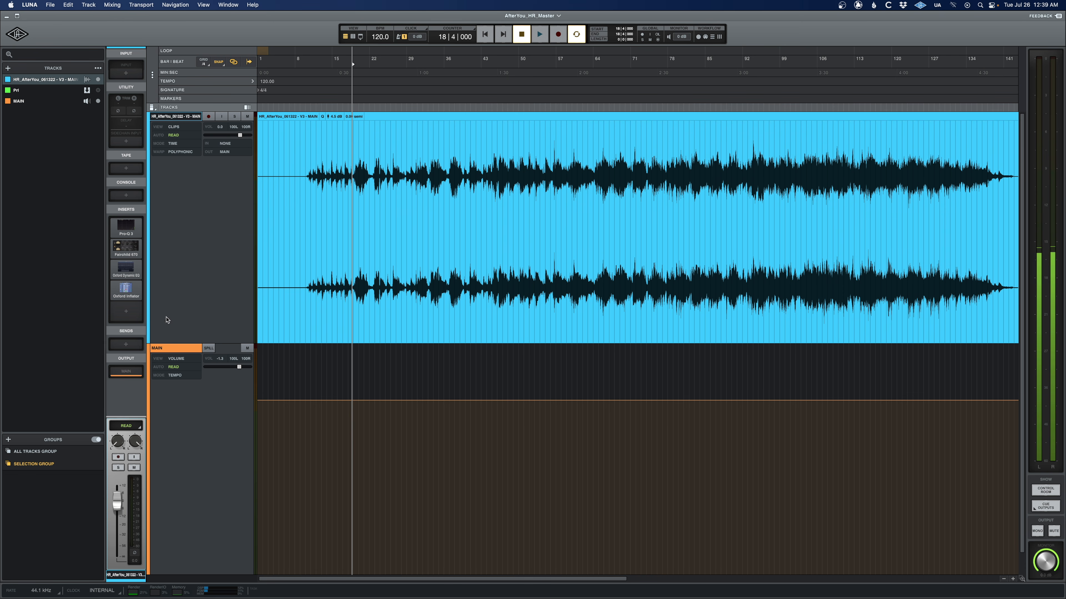
Insert the Ampex ATR-102 after the Oxford Inflator and move its window clear of the channel strip
click(126, 312)
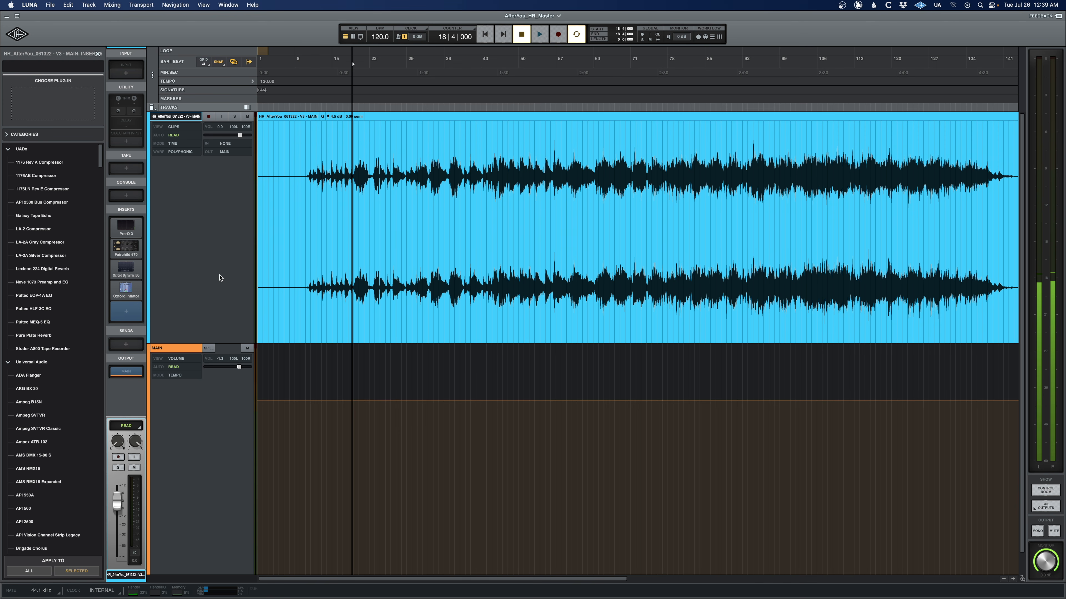
text(atr)
key(Return)
drag(424, 181, 701, 234)
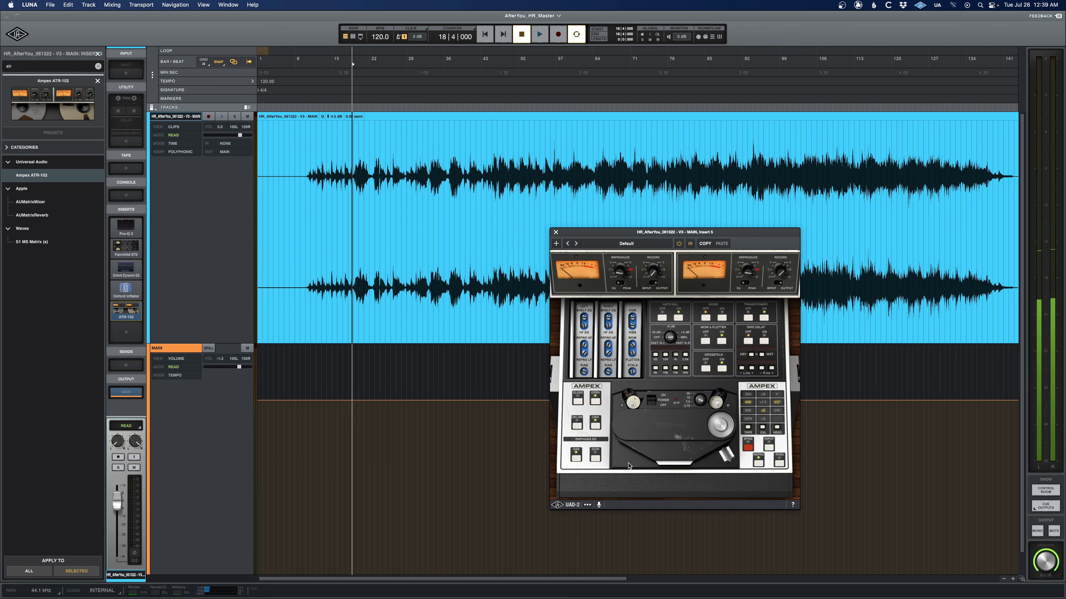
Compare the ATR-102 off and on from bar 18, move its window up over the waveform, and stop playback
click(779, 463)
key(space)
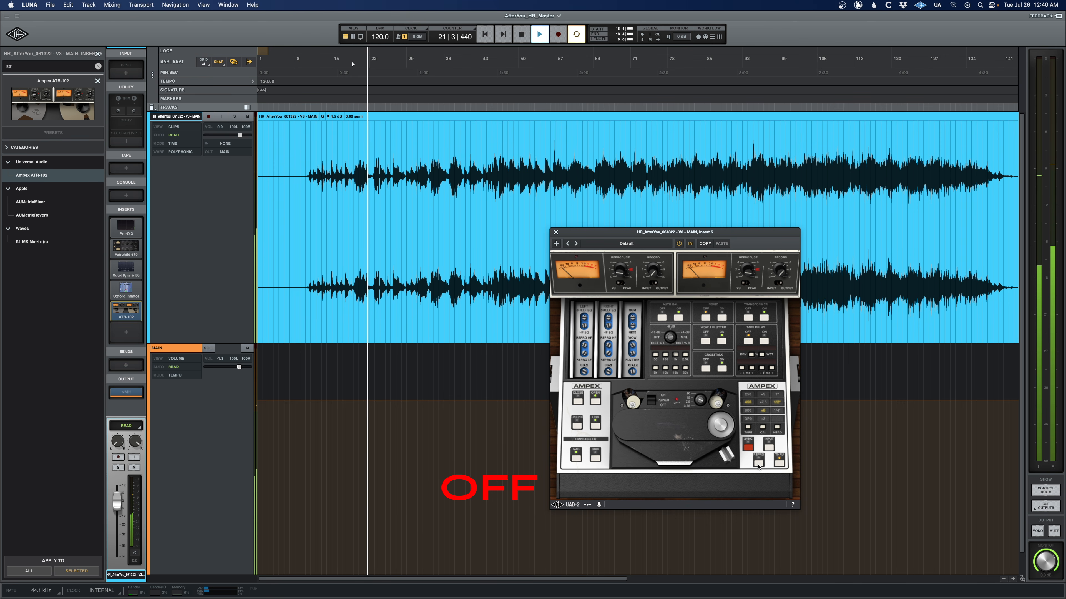
key(space)
key(space)
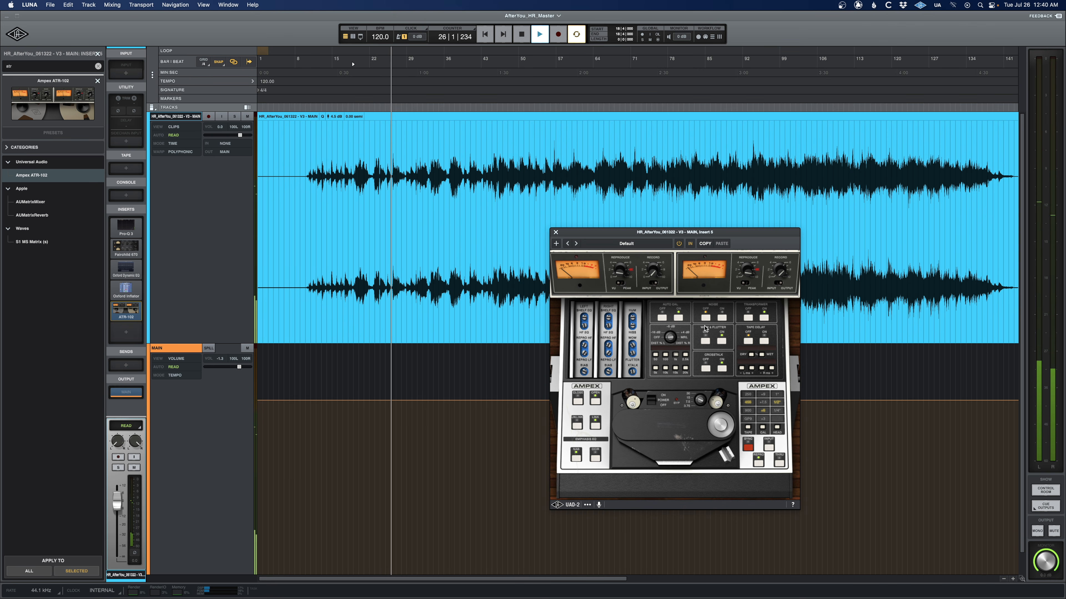
drag(656, 232, 640, 170)
key(space)
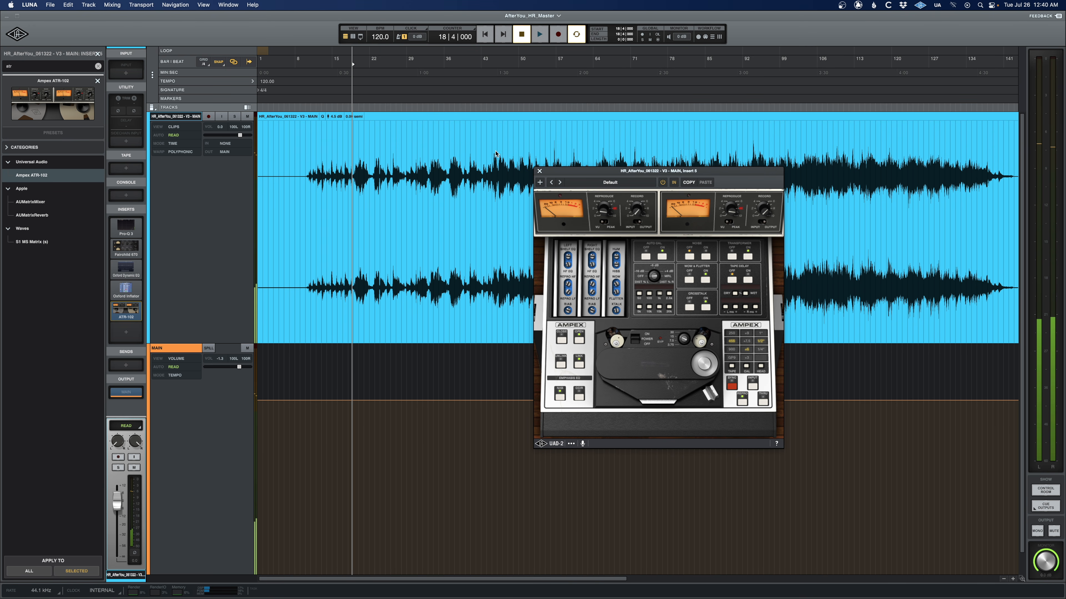
Play from bar 102, shift the ATR-102 window aside and lower the MAIN fader to about -5.5 dB
click(800, 158)
key(space)
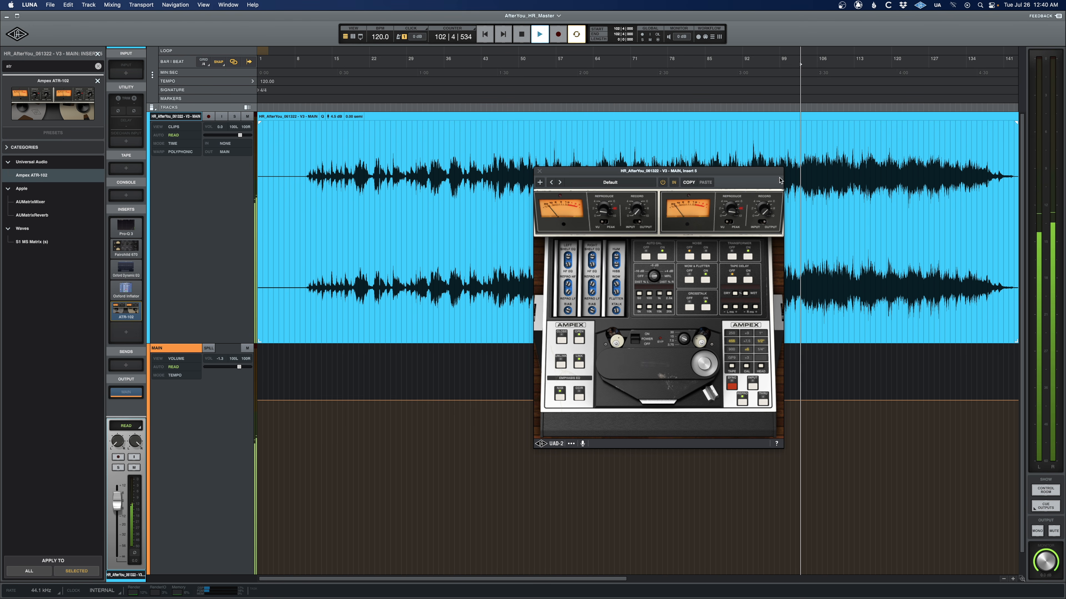
drag(741, 171, 678, 173)
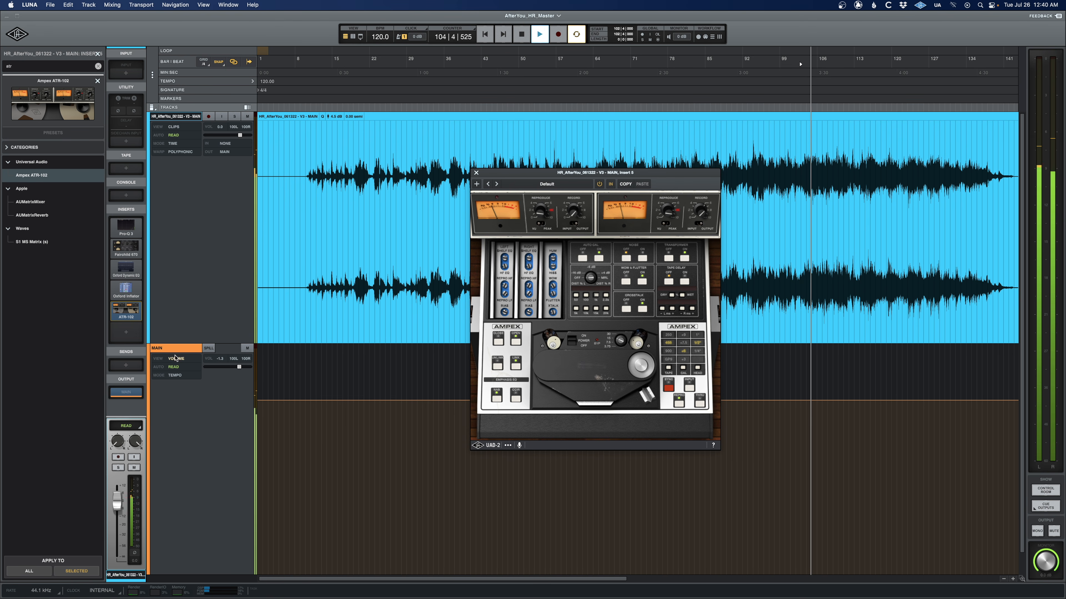
click(175, 349)
drag(116, 503, 118, 513)
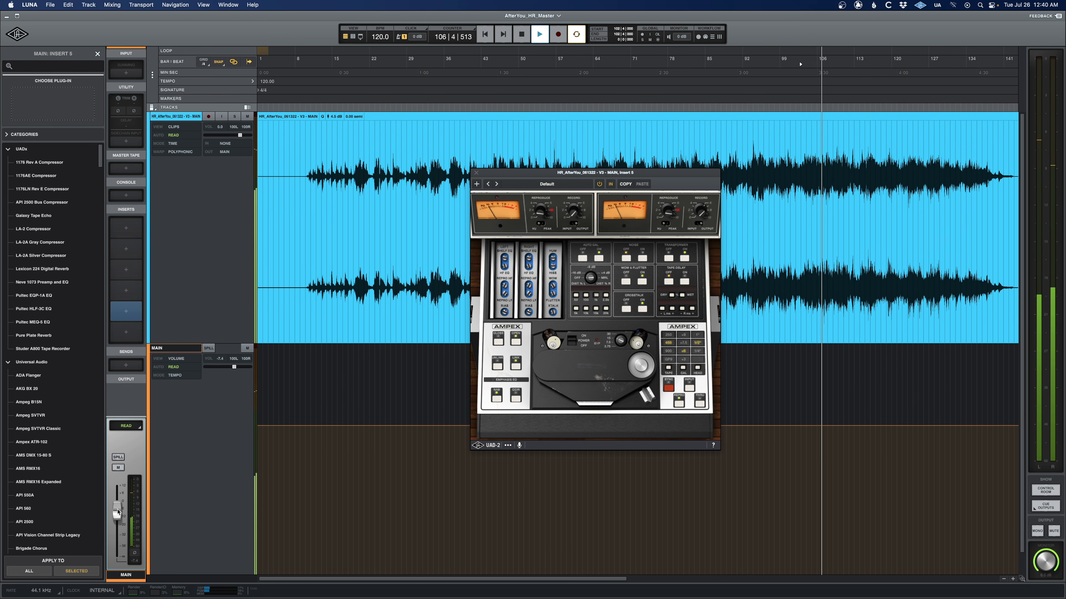
drag(117, 513, 118, 510)
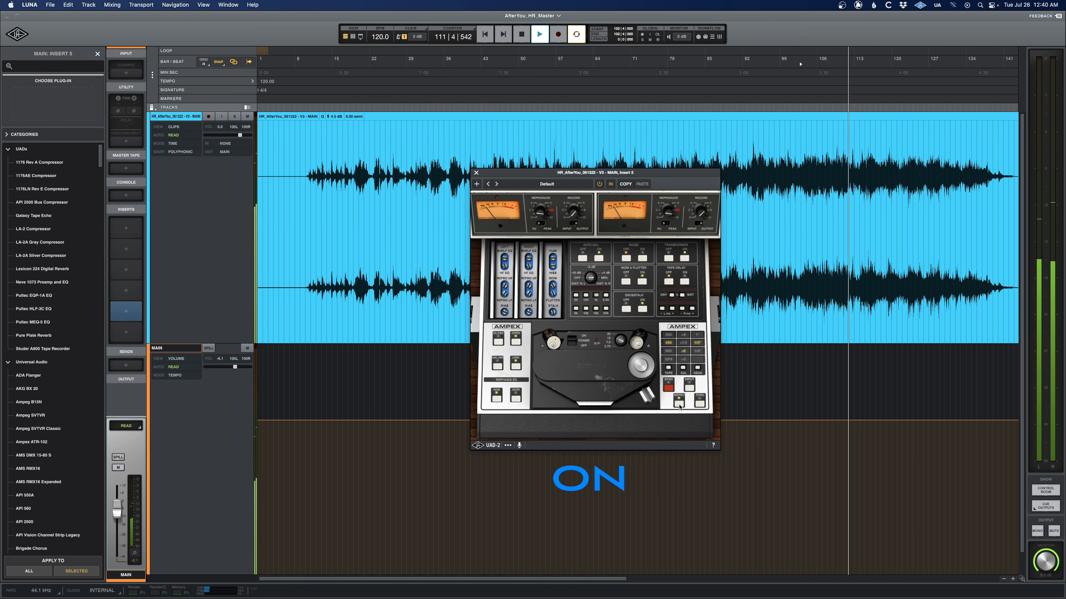
drag(117, 513, 117, 512)
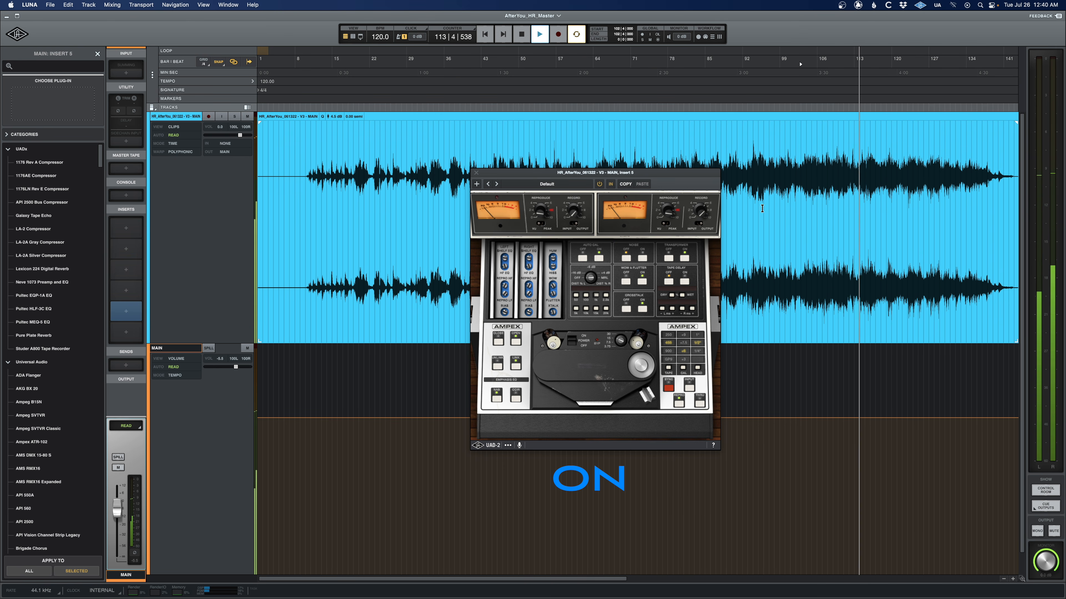
Compare the ATR-102 off and on from bar 103, stop playback and close its window
click(802, 168)
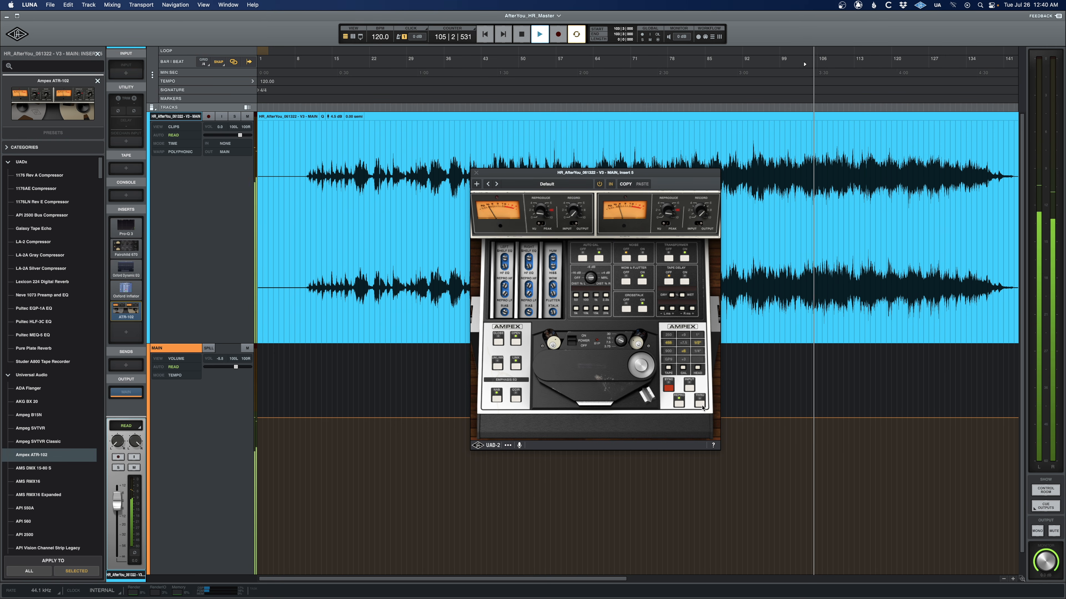
click(700, 403)
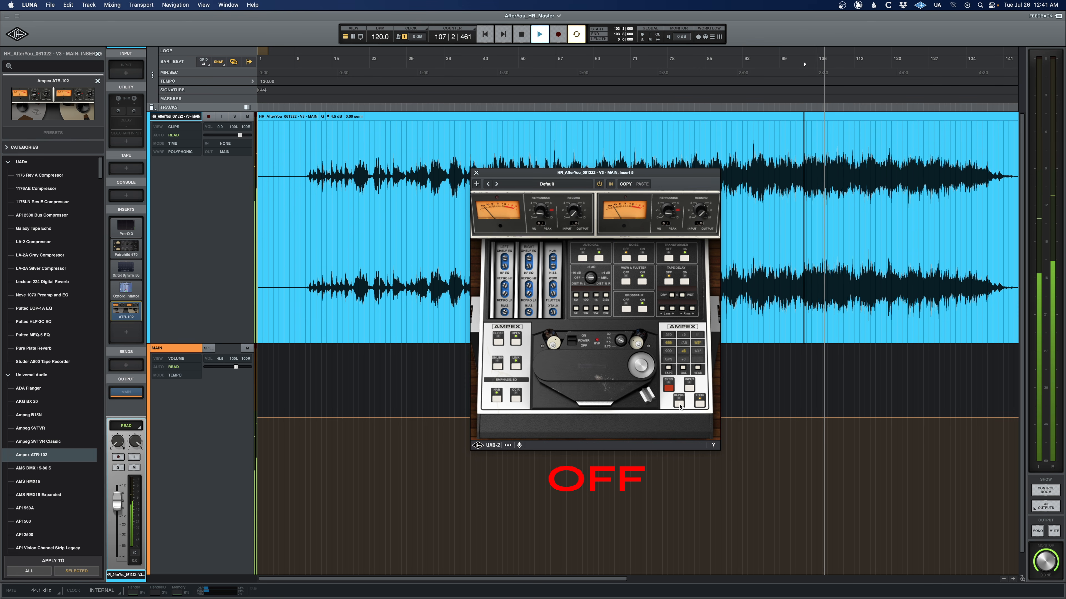
click(679, 404)
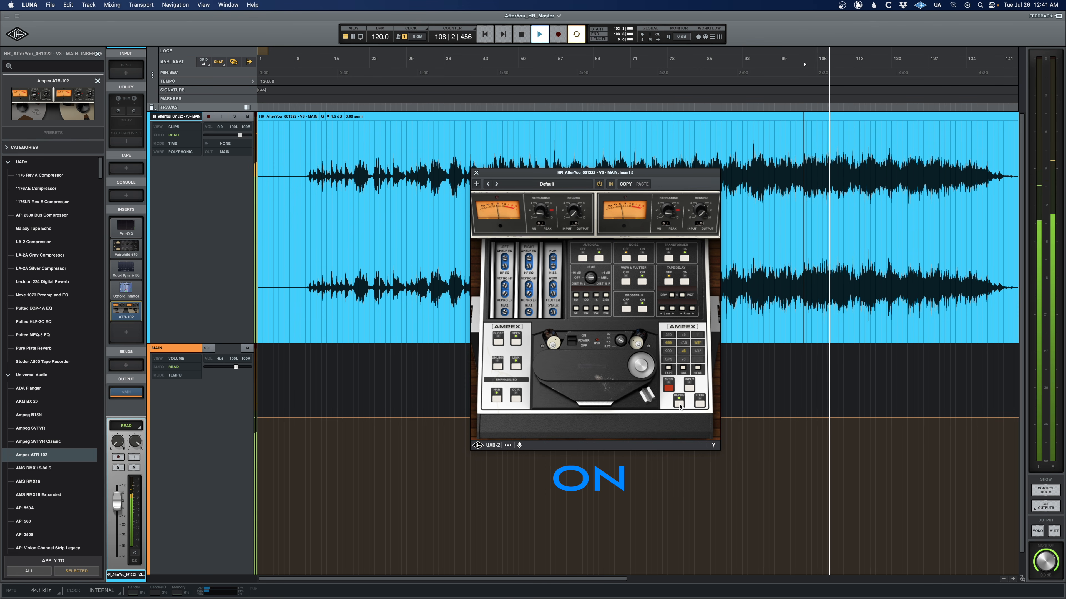
key(space)
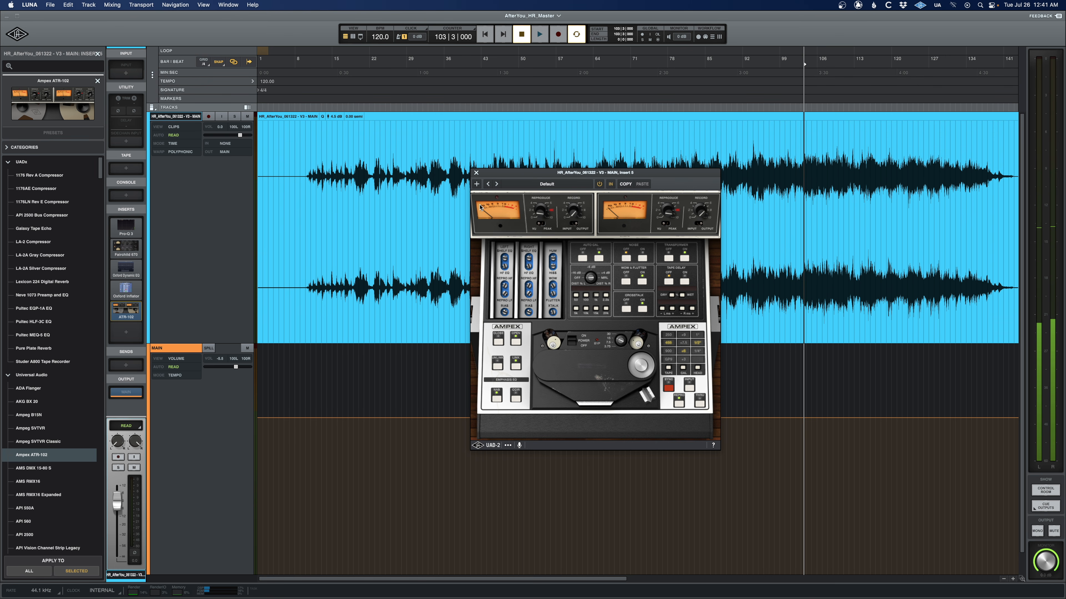
click(477, 173)
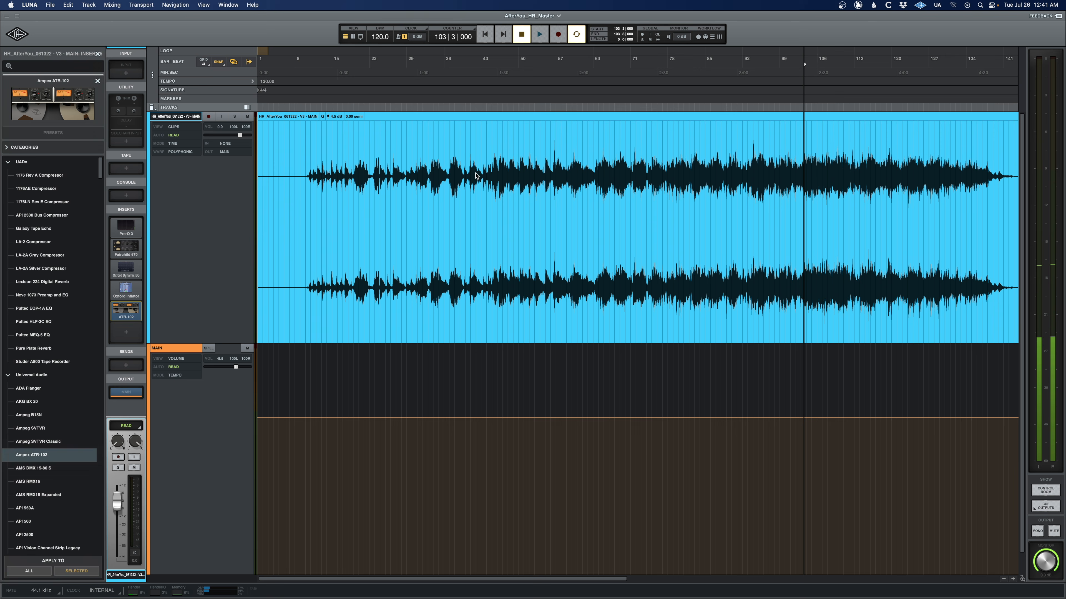
Insert bx_digital V3 after the ATR-102 and move its window below the upper waveform
click(126, 331)
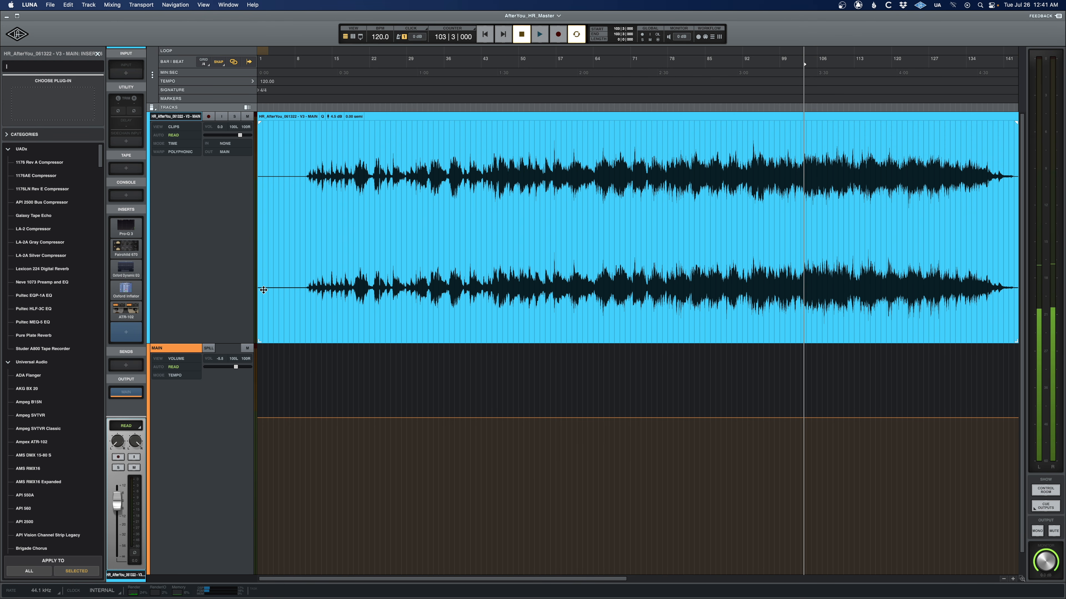
text(bx)
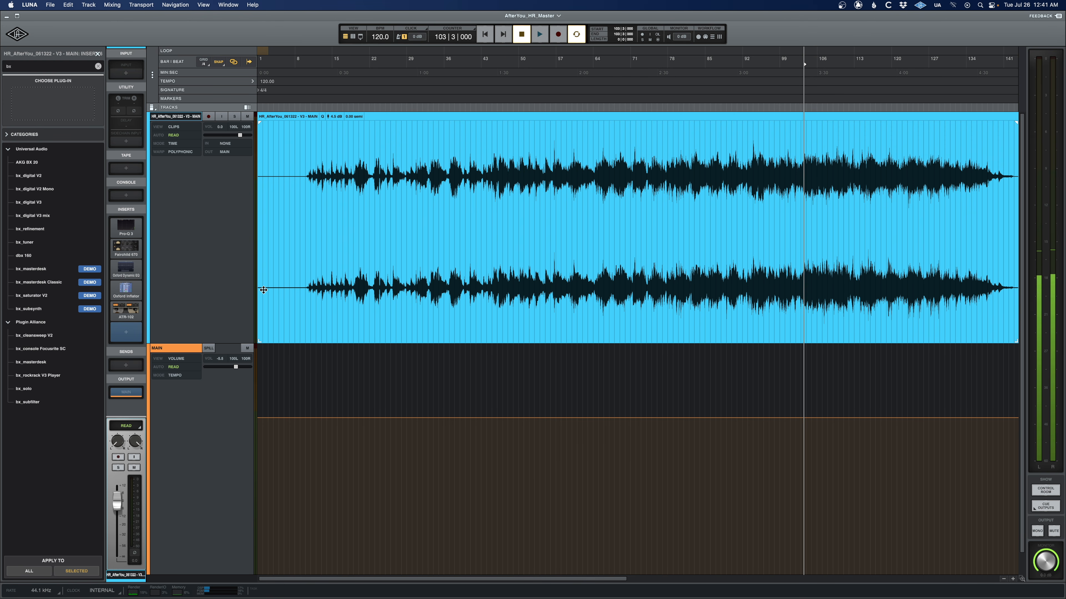
double_click(31, 203)
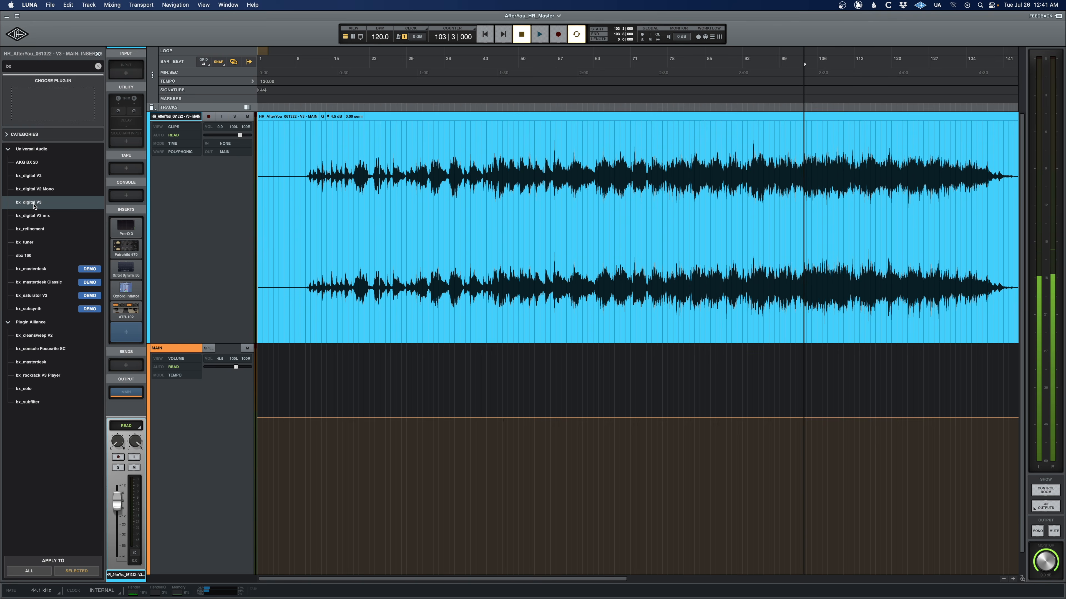
drag(457, 117, 558, 163)
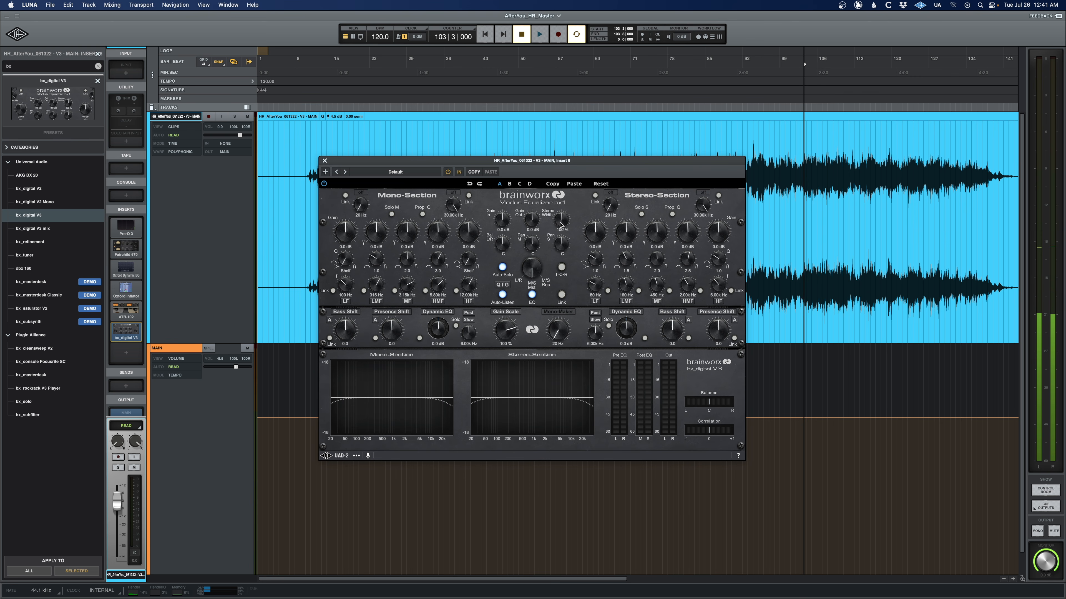
drag(489, 164, 438, 213)
Play from bar 64 and set the bx_digital V3 Stereo Width to 113 %
click(593, 153)
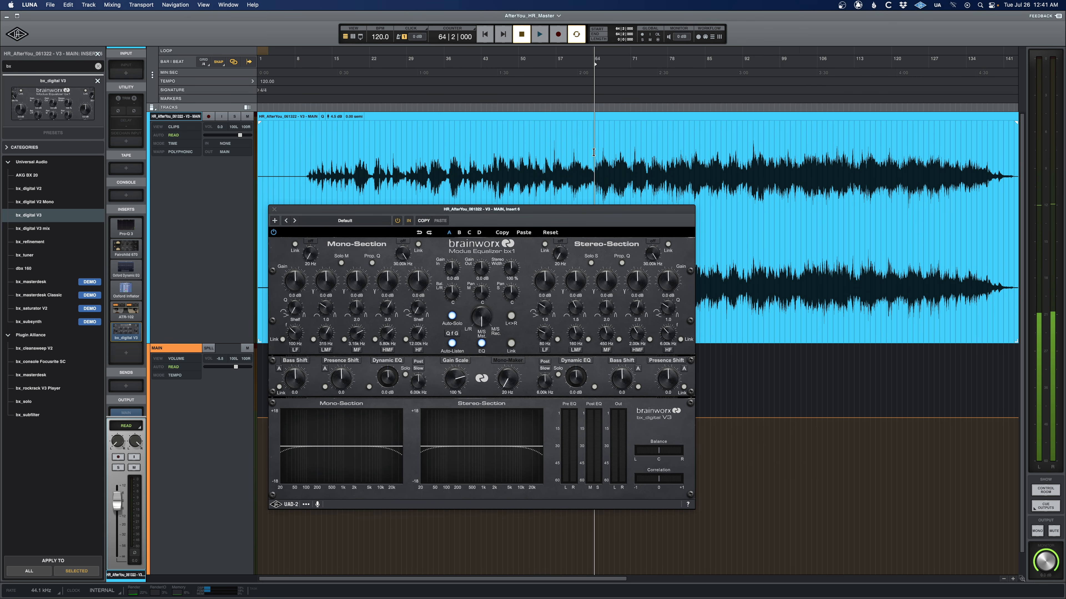
drag(579, 212, 563, 183)
key(space)
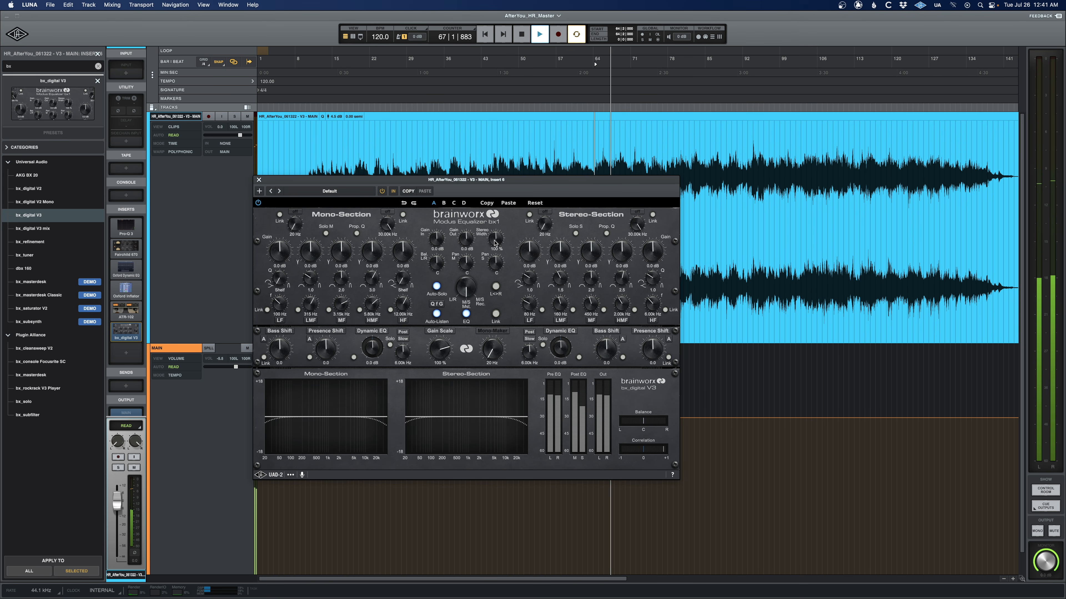
drag(495, 241, 495, 241)
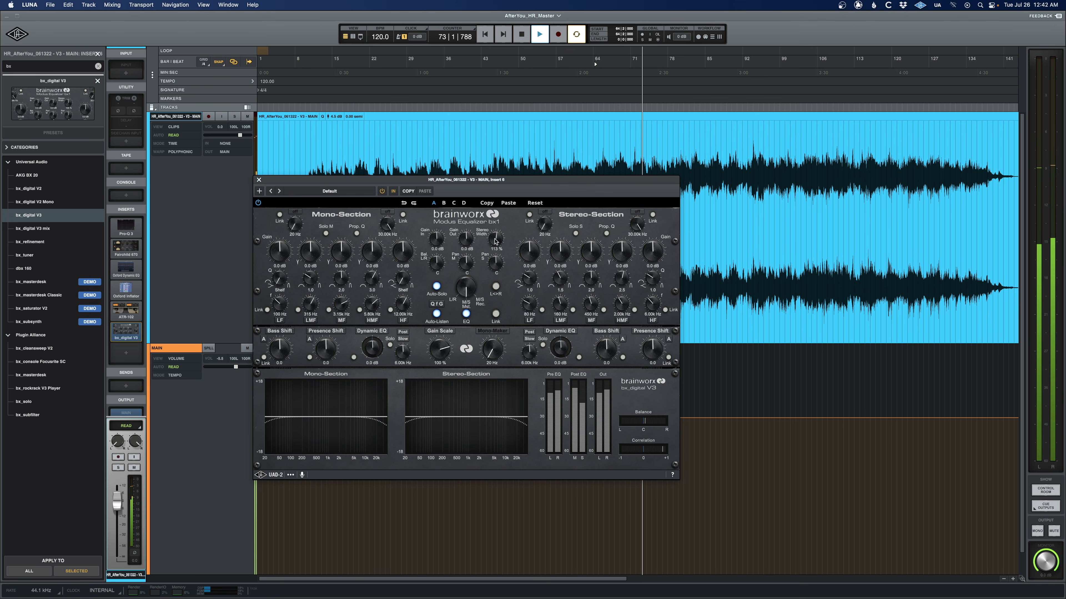
Compare the song with bx_digital V3 off and on, and stop playback
click(258, 203)
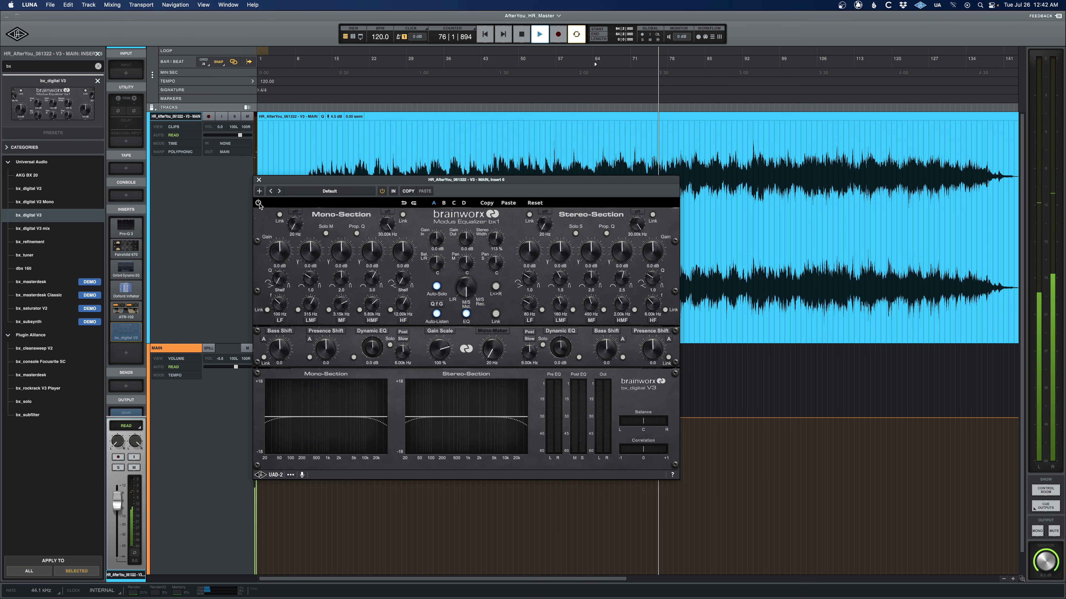
click(258, 204)
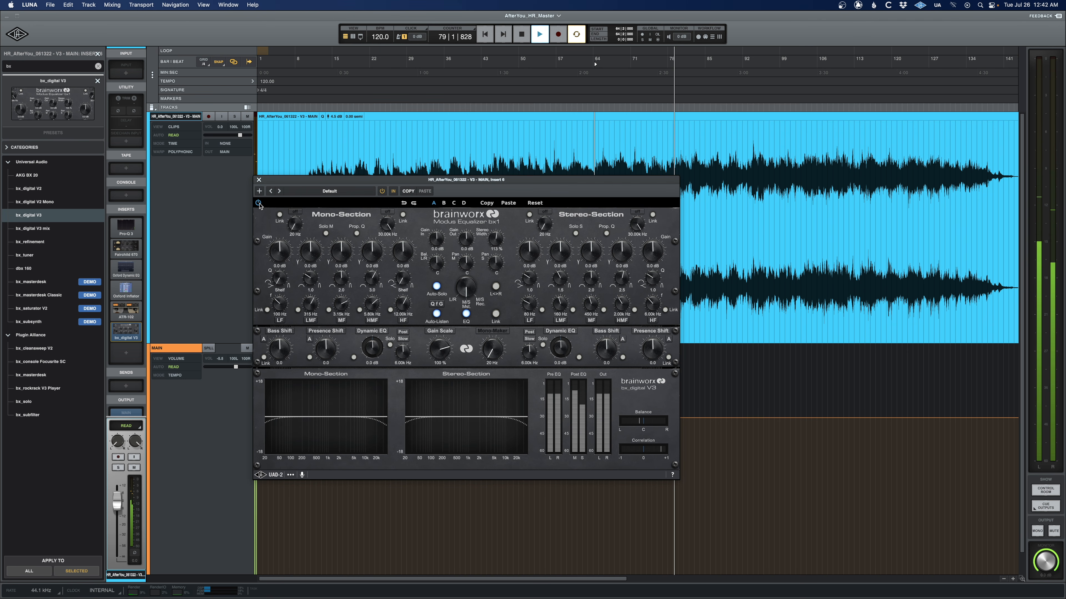
key(space)
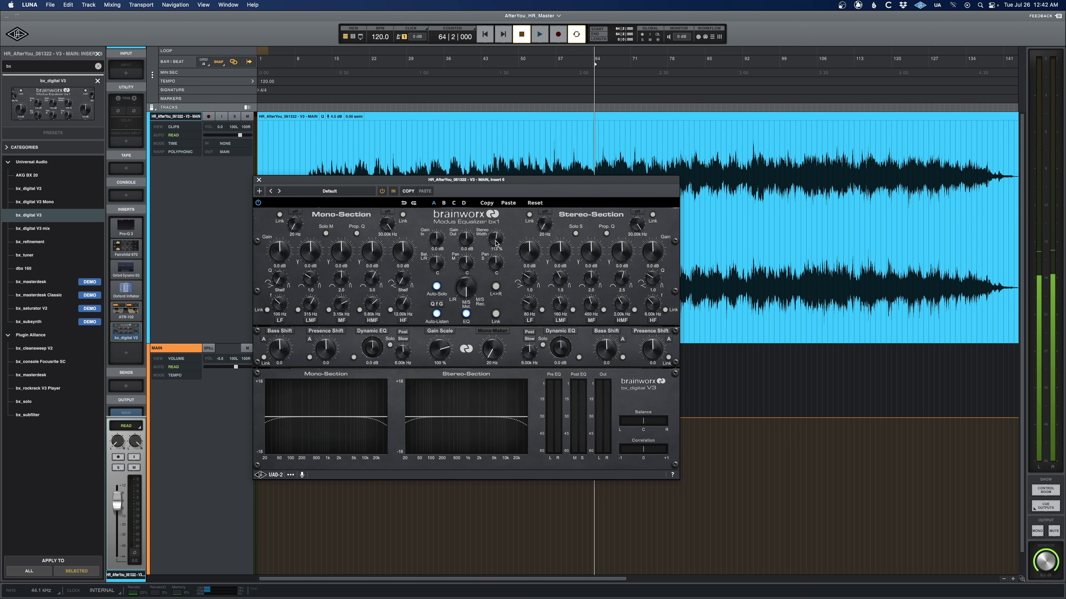
Try other Stereo Width settings in bx_digital V3 and return it to 113 %
drag(495, 249, 497, 241)
scroll(497, 241, up, 2)
scroll(496, 239, up, 1)
scroll(497, 240, down, 7)
Play from bar 64 with bx_digital V3 bypassed, re-enable it, close its window and stop playback
click(258, 205)
key(space)
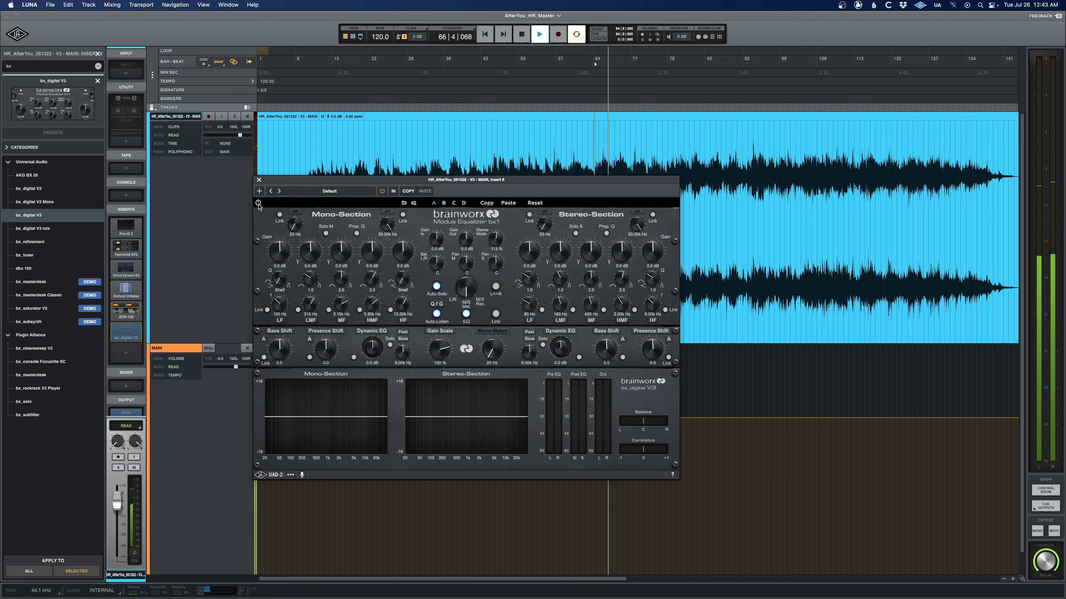
click(258, 204)
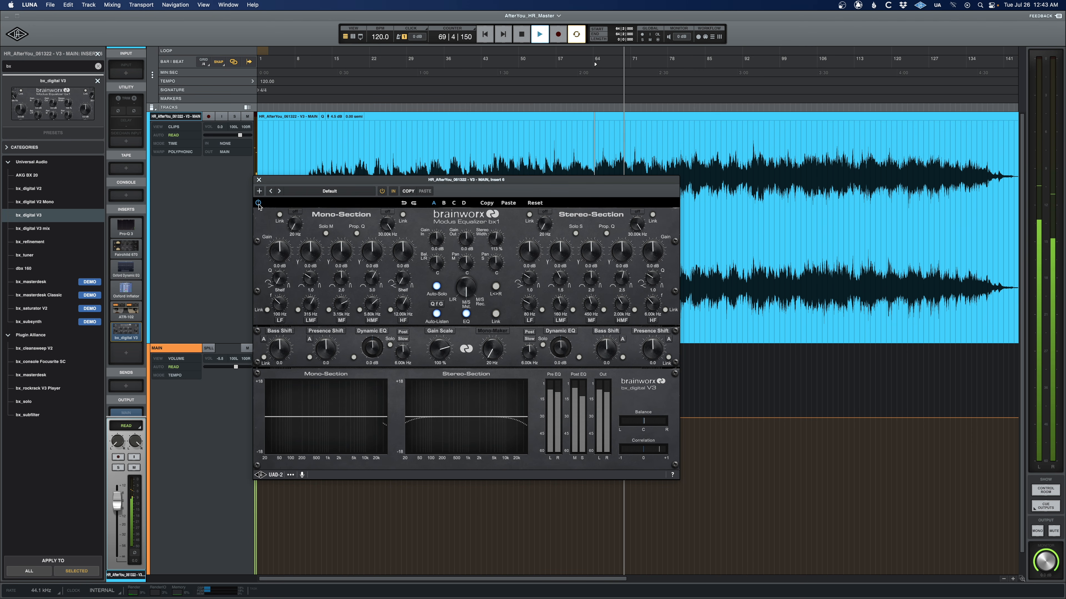
click(259, 180)
key(space)
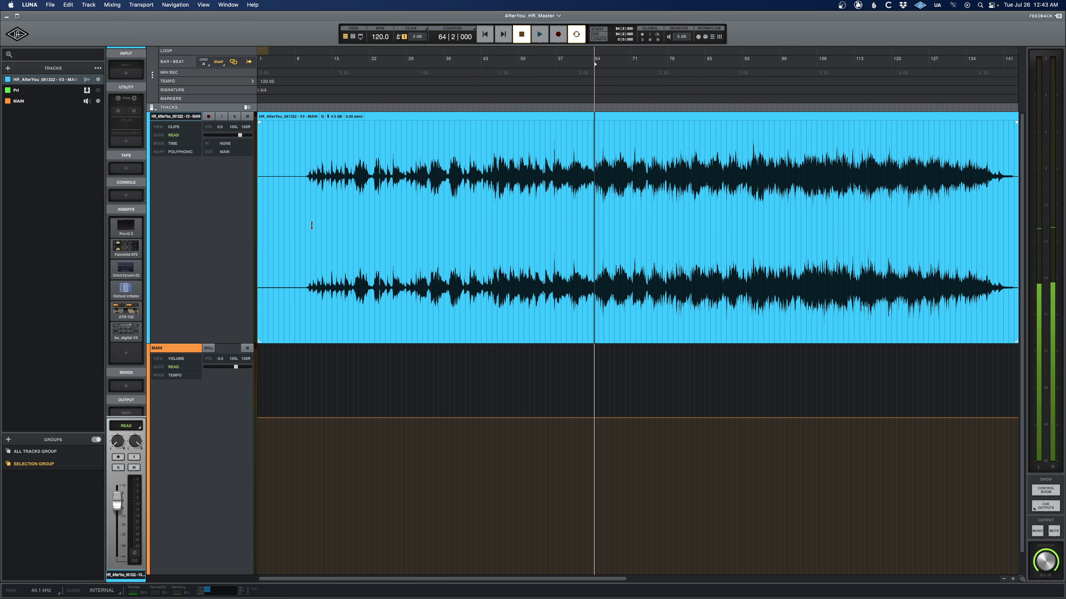
Show the Prl bus and switch to the mixer view with its channel beside the song track and MAIN
click(98, 90)
click(175, 349)
key(super+equal)
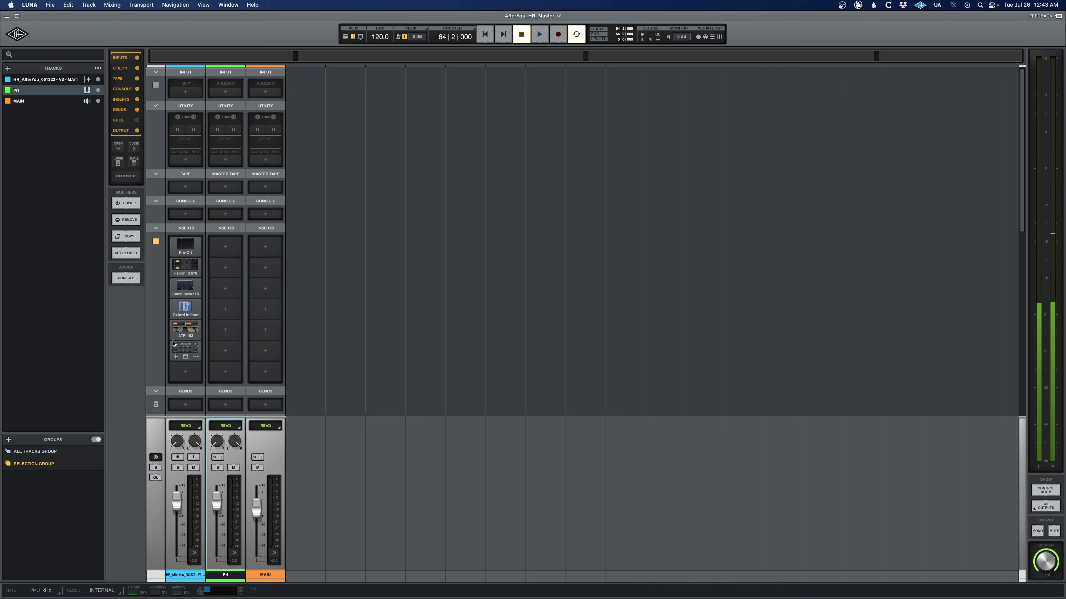
scroll(217, 331, down, 4)
scroll(217, 331, down, 1)
scroll(224, 385, up, 5)
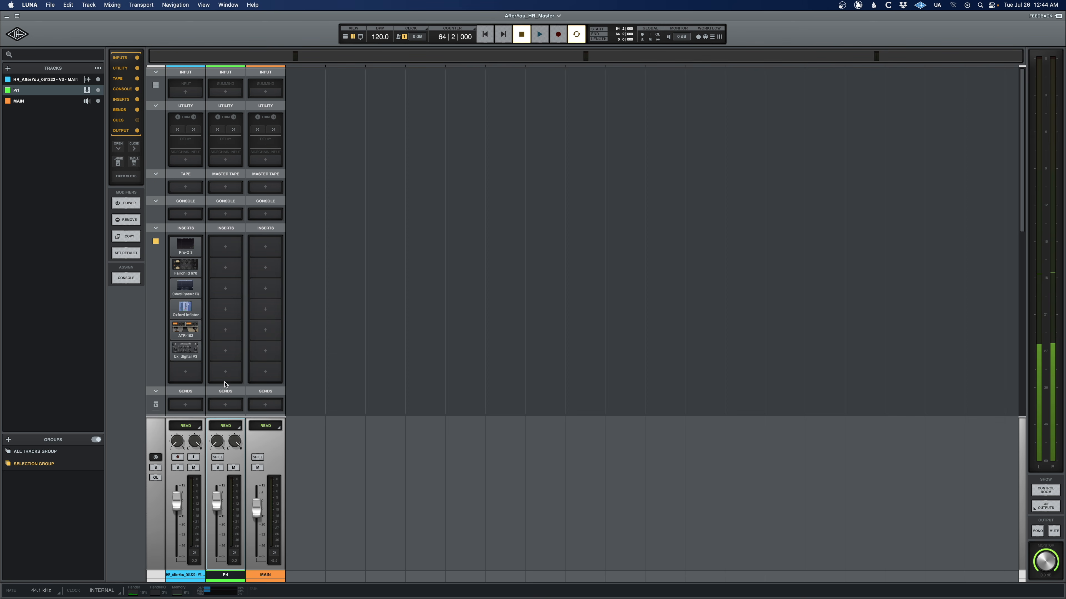
Insert the Chandler Limited Zener Limiter in the Prl bus's second insert slot and load the Parallel_StartHere preset
click(226, 269)
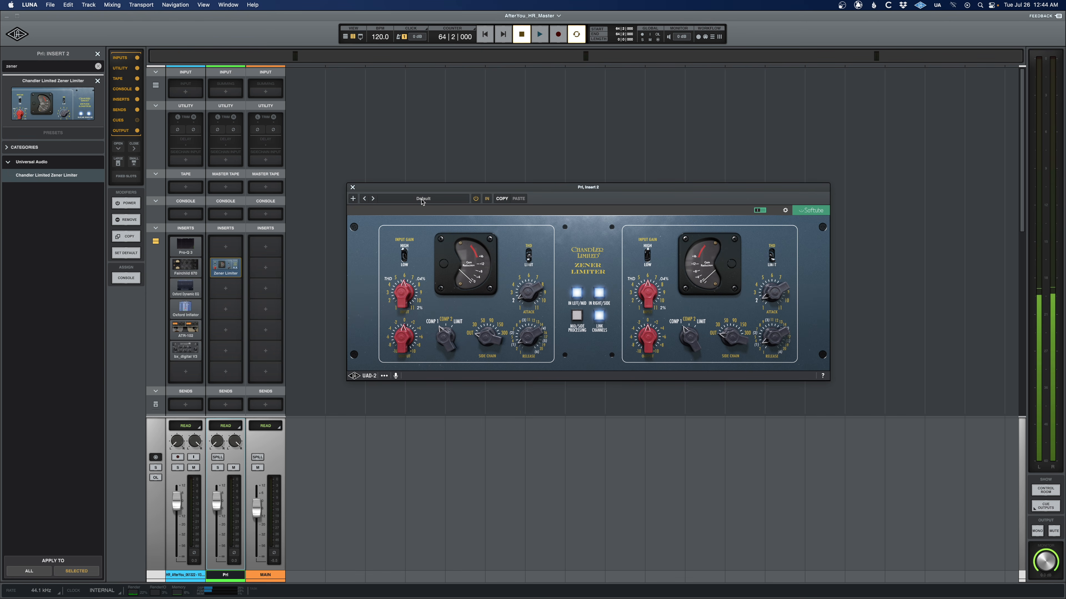
click(421, 200)
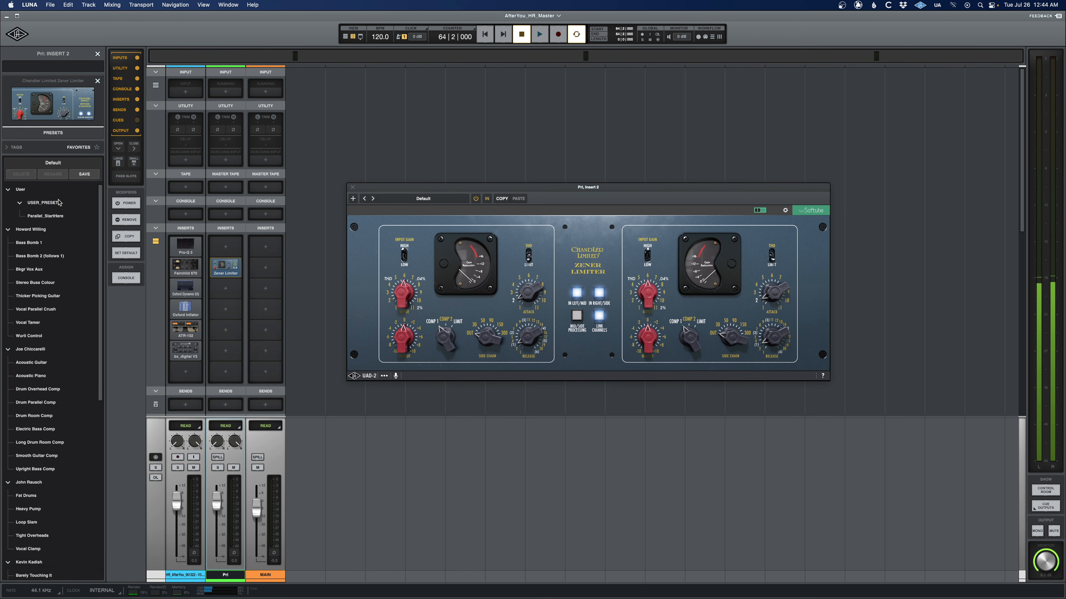
click(46, 215)
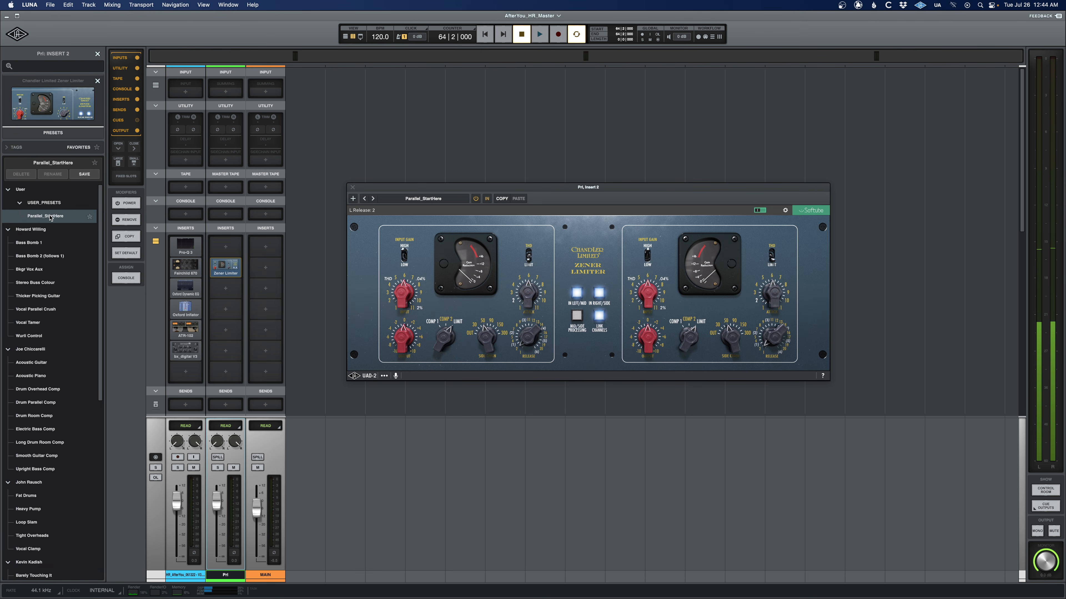
click(97, 54)
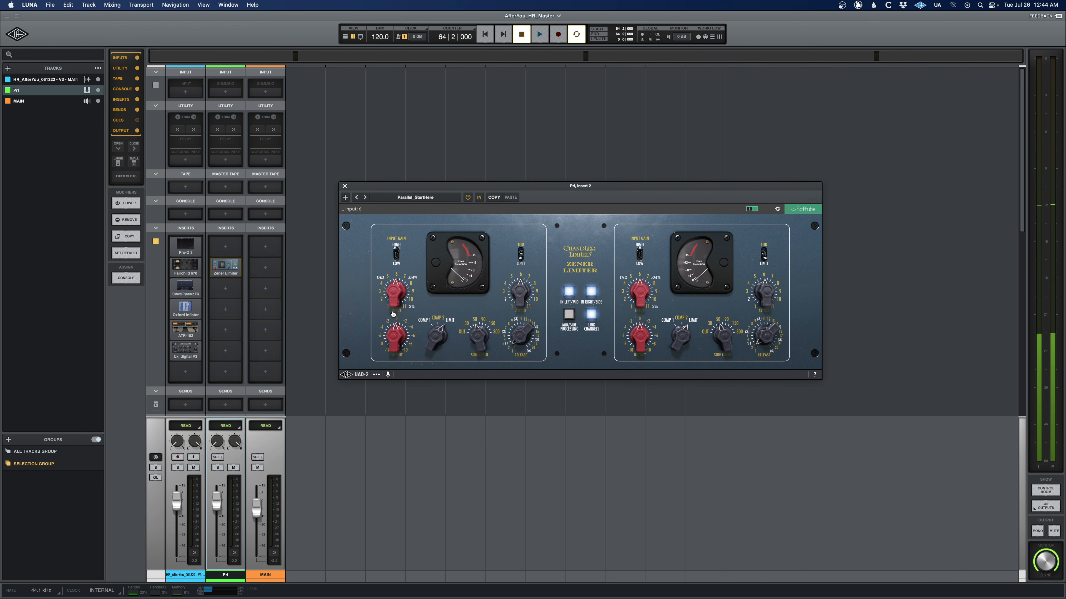
Assign the first send of the song track to the Prl bus
scroll(192, 342, down, 2)
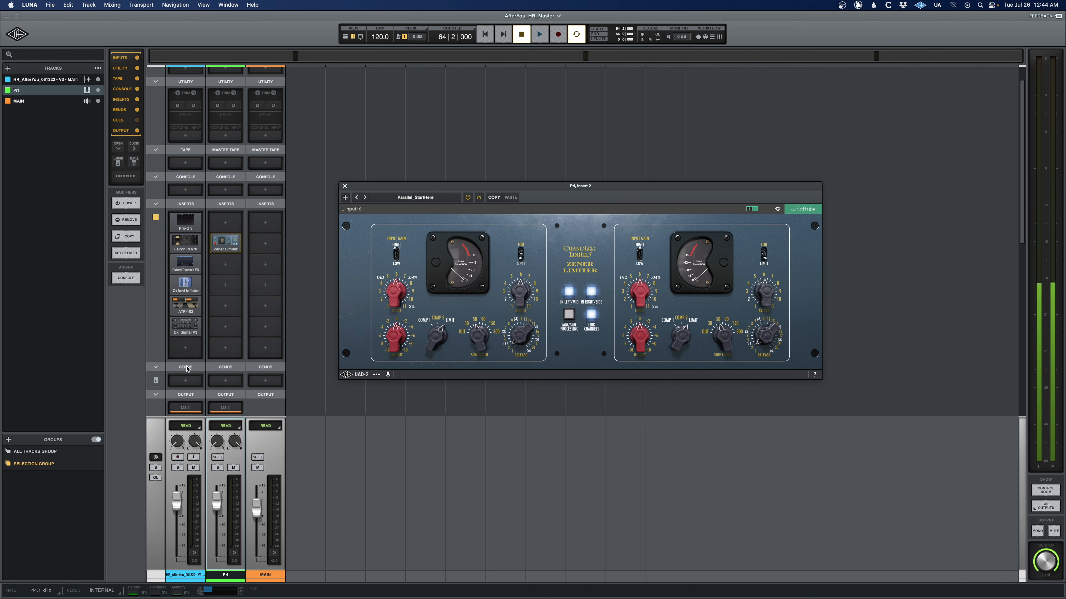
click(182, 382)
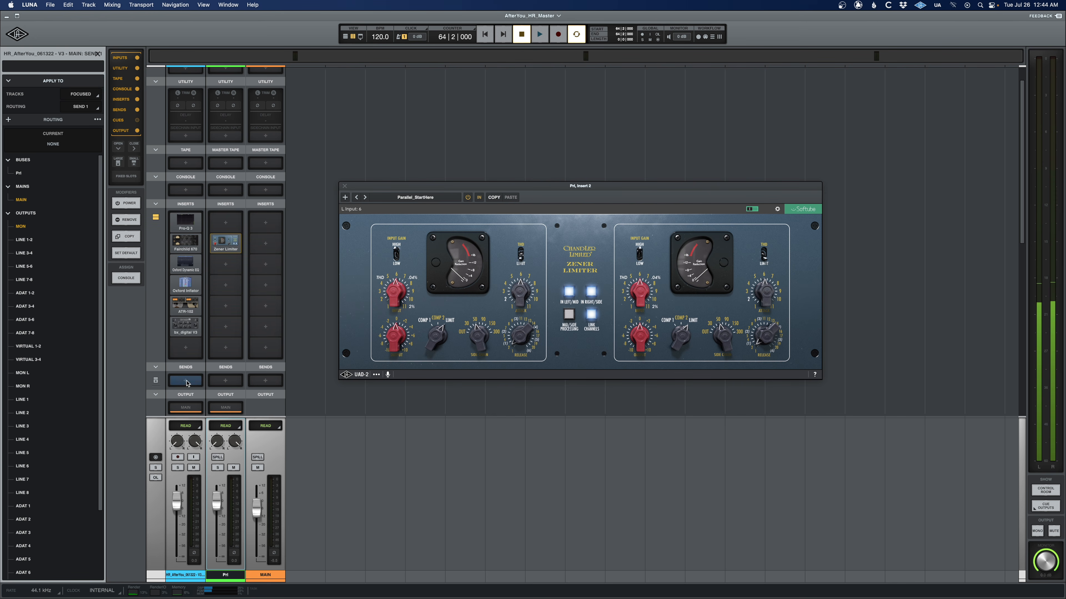
click(32, 178)
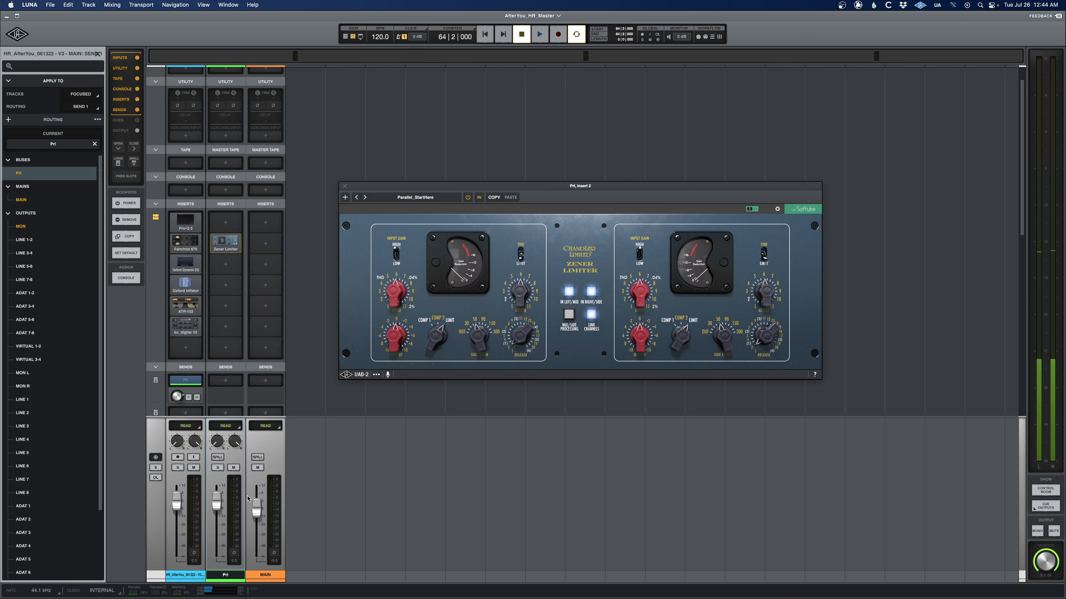
Pull the Prl bus fader fully down and close the Zener Limiter window and the routing browser
drag(216, 502, 216, 587)
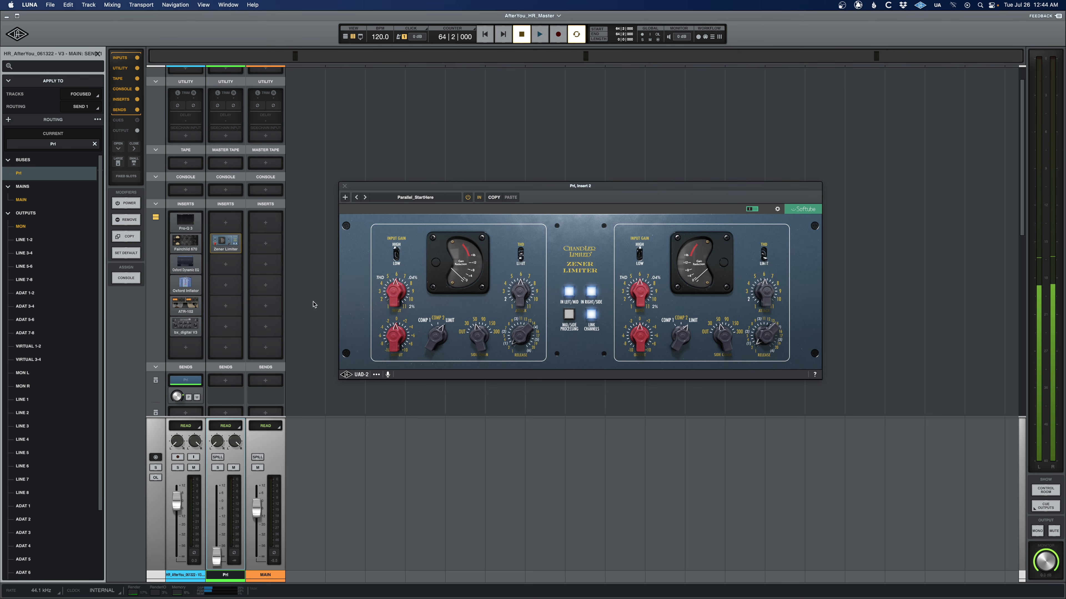
click(345, 187)
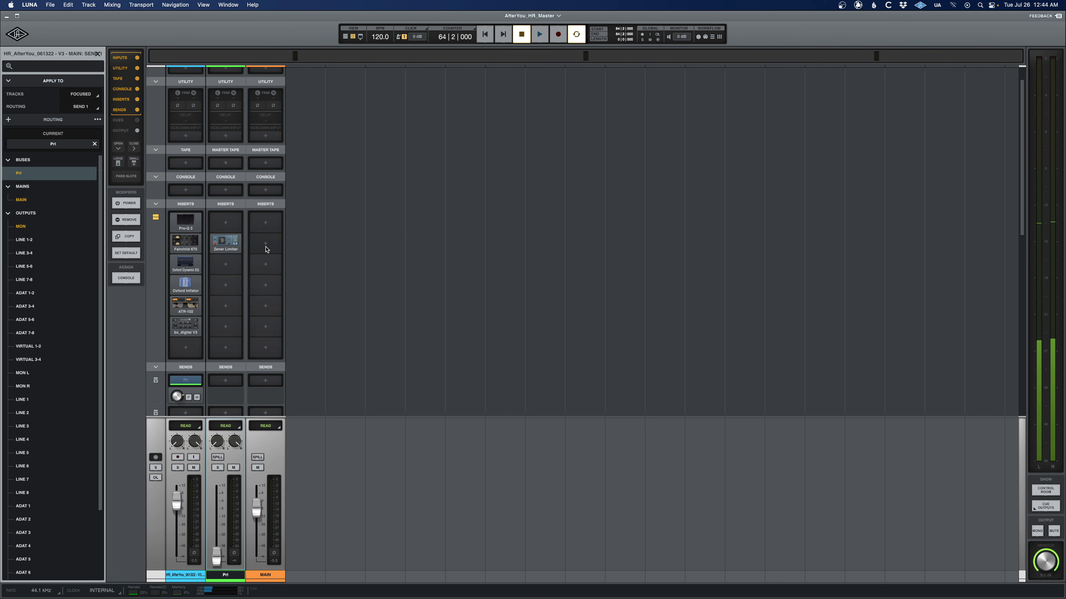
click(315, 300)
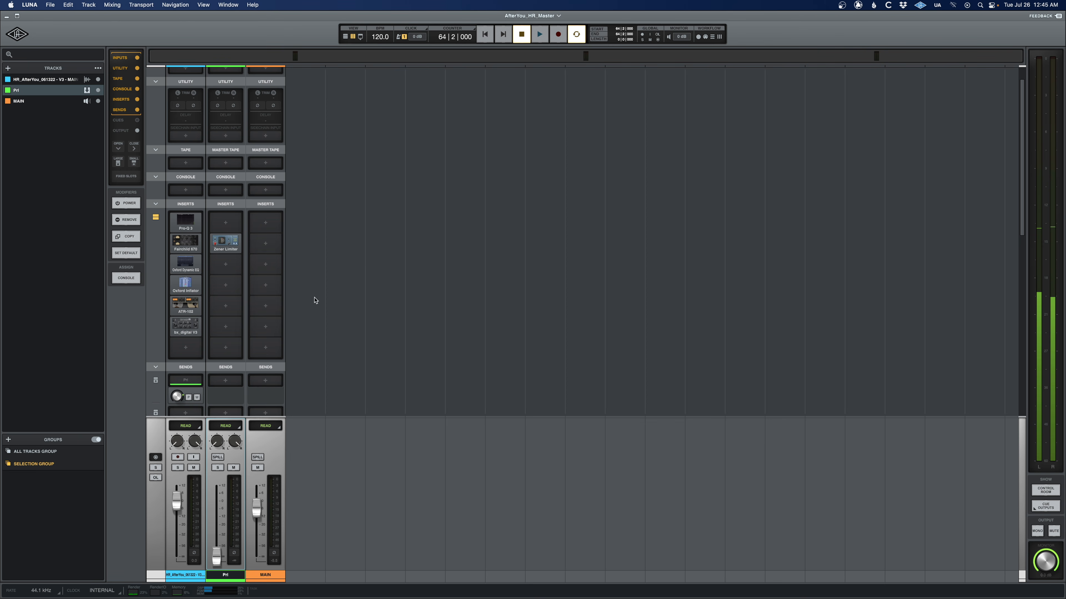
Create one new stereo bus named MixBus with no summing or console
click(7, 69)
text(MixBus)
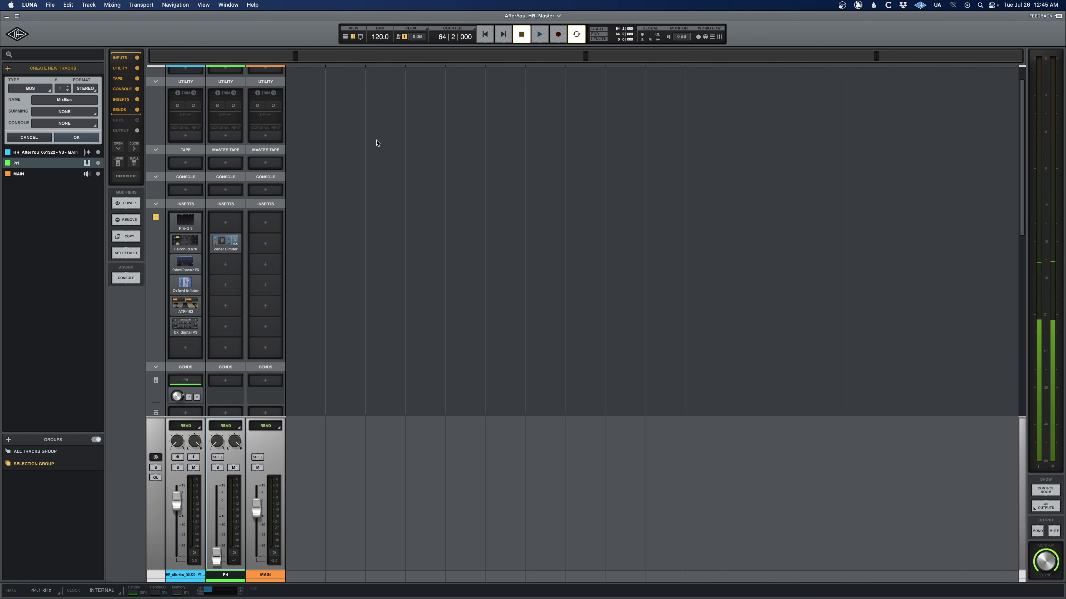
key(Return)
scroll(281, 267, down, 3)
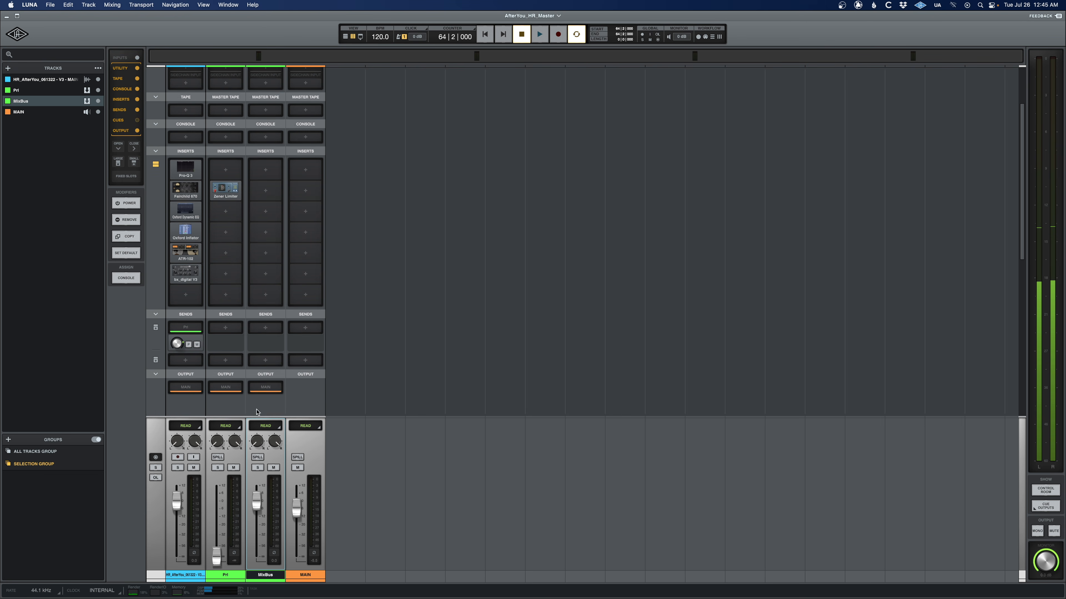
Route the outputs of the song track and the Prl bus to MixBus, and check that MixBus outputs to MAIN
click(225, 575)
shift+click(185, 575)
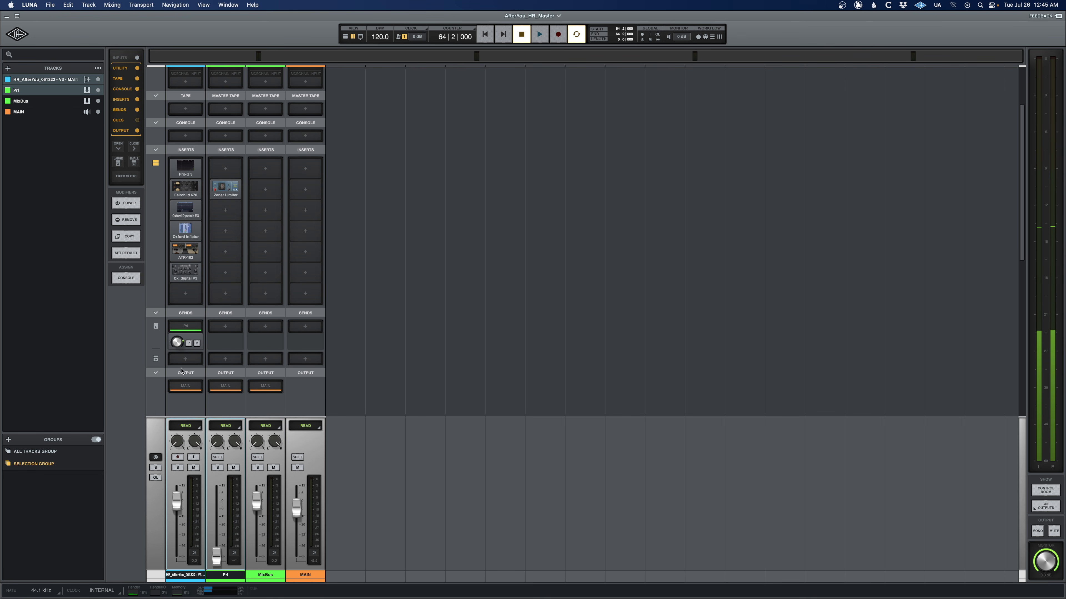
click(185, 386)
click(23, 186)
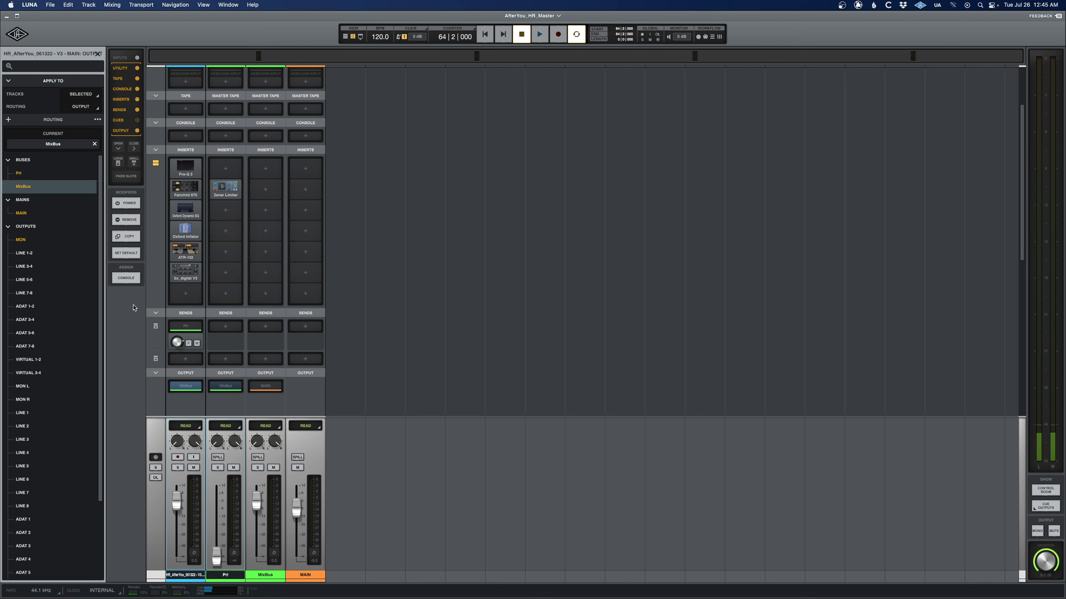
click(268, 388)
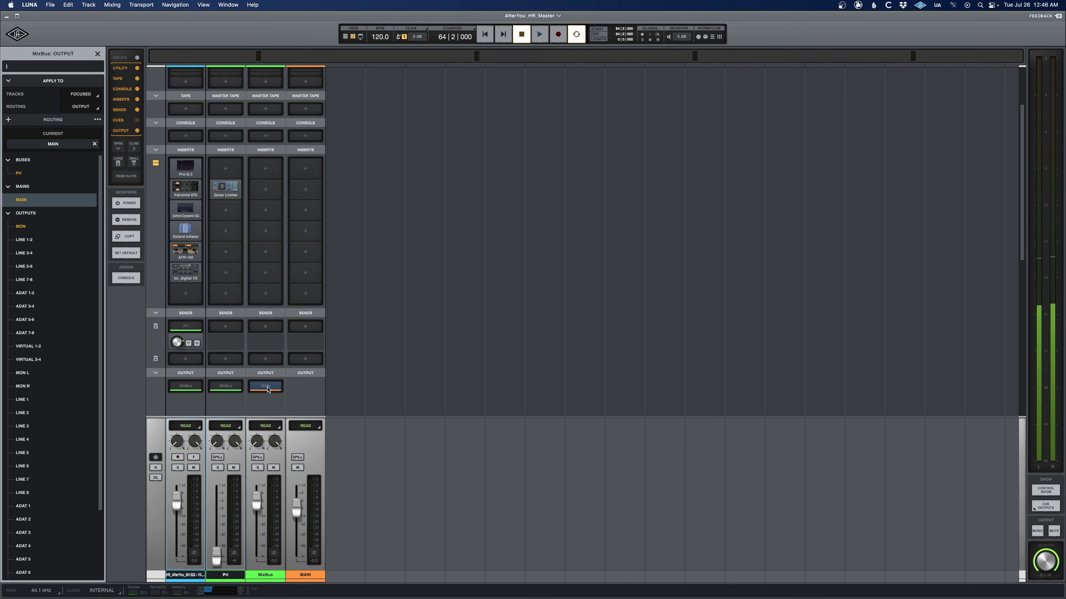
Raise the MAIN fader level with the song track's fader and lower the MixBus fader slightly instead
click(305, 575)
drag(297, 531, 255, 534)
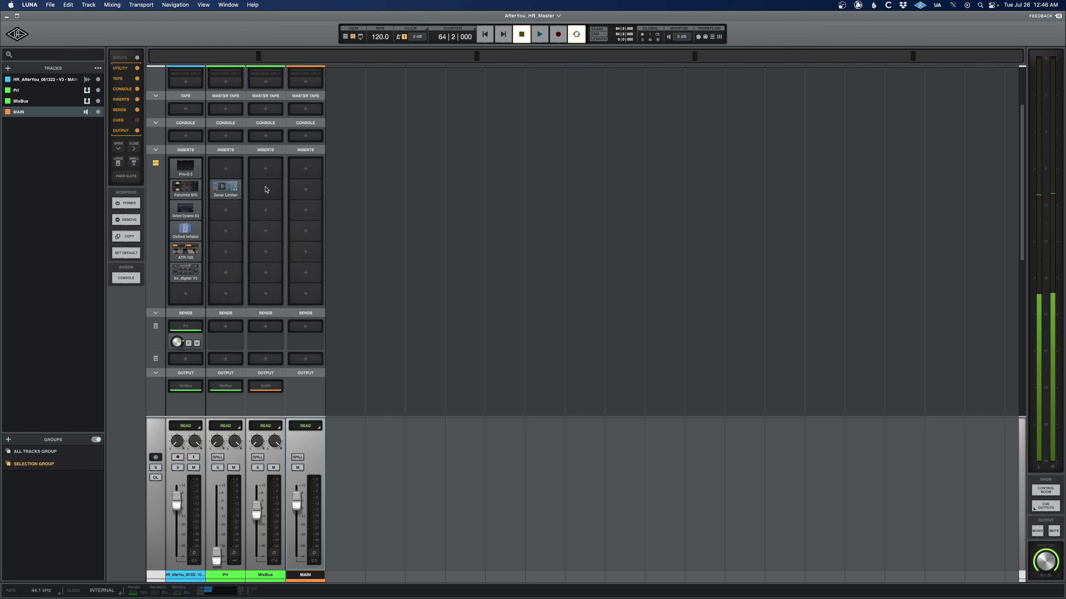
Insert FabFilter Pro-L 2 in the second insert slot of MixBus
click(265, 189)
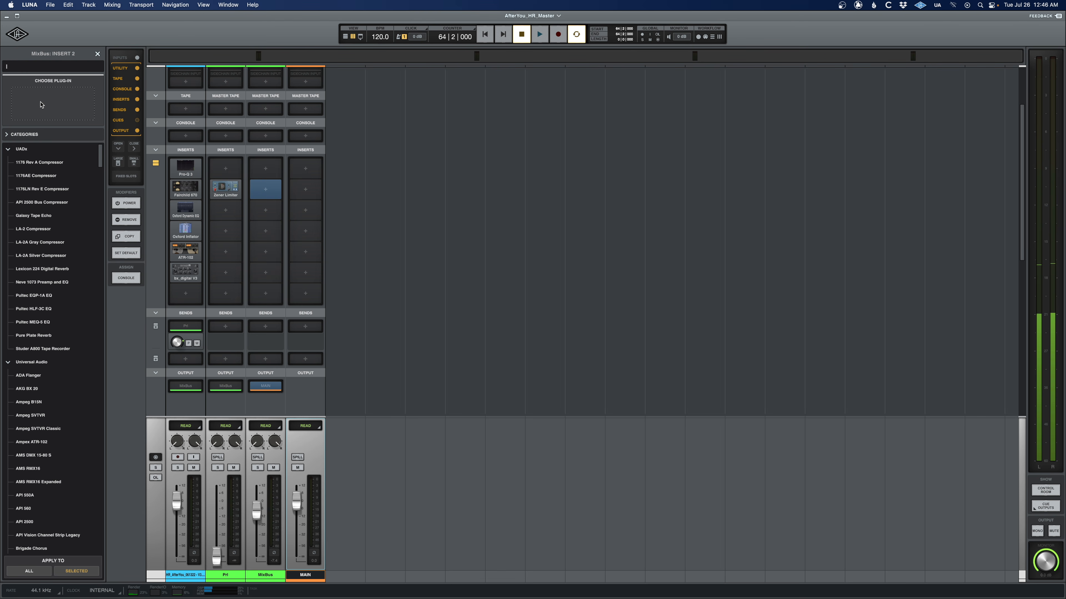
text(pro)
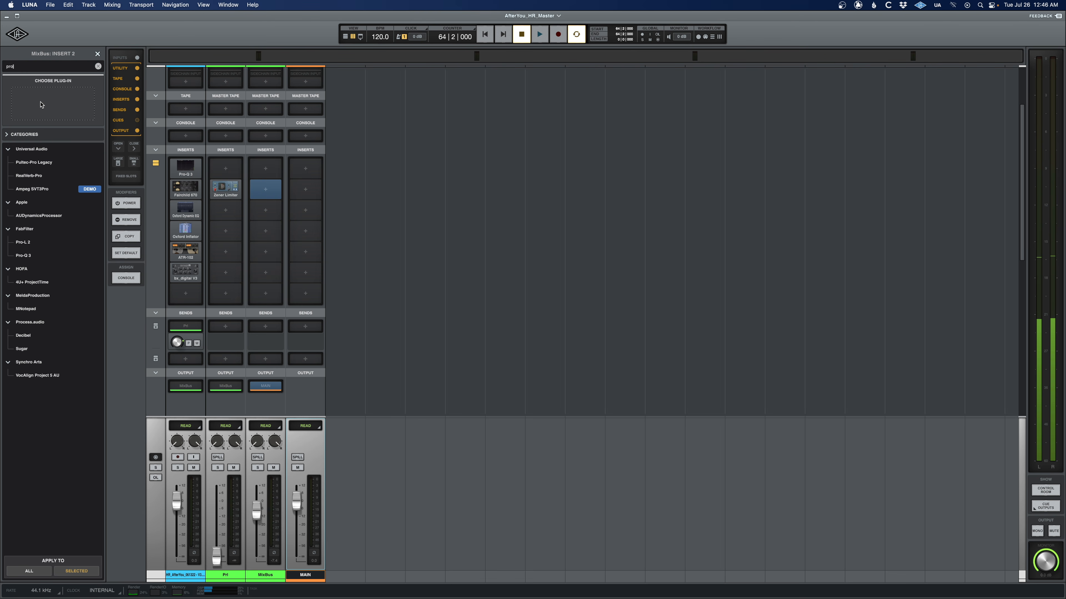
click(23, 242)
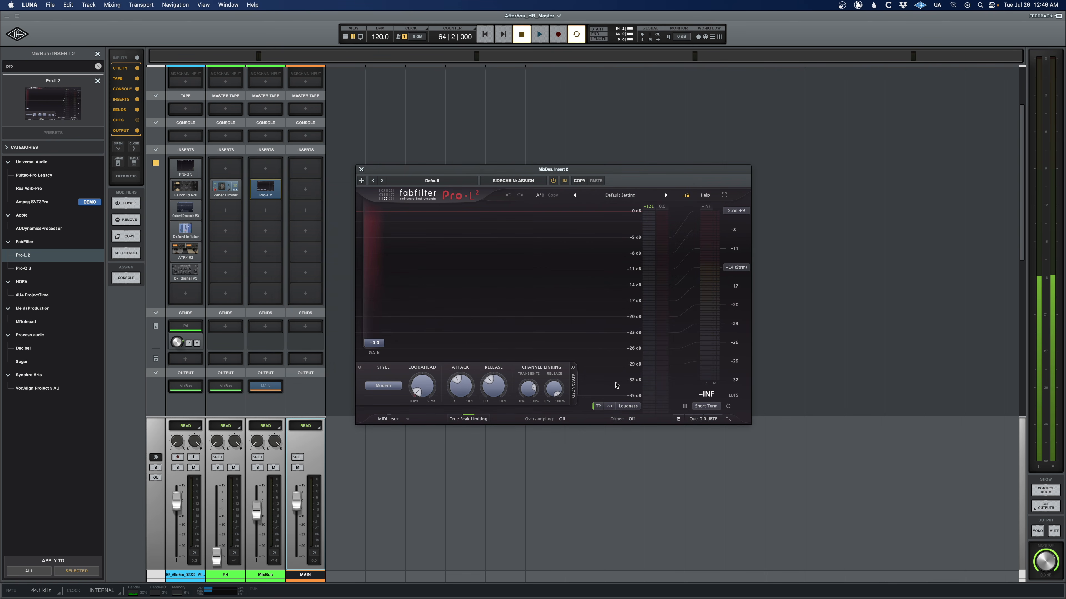
Review Pro-L 2's oversampling choices without changing them and set its output level to -1.0 dBTP
click(557, 419)
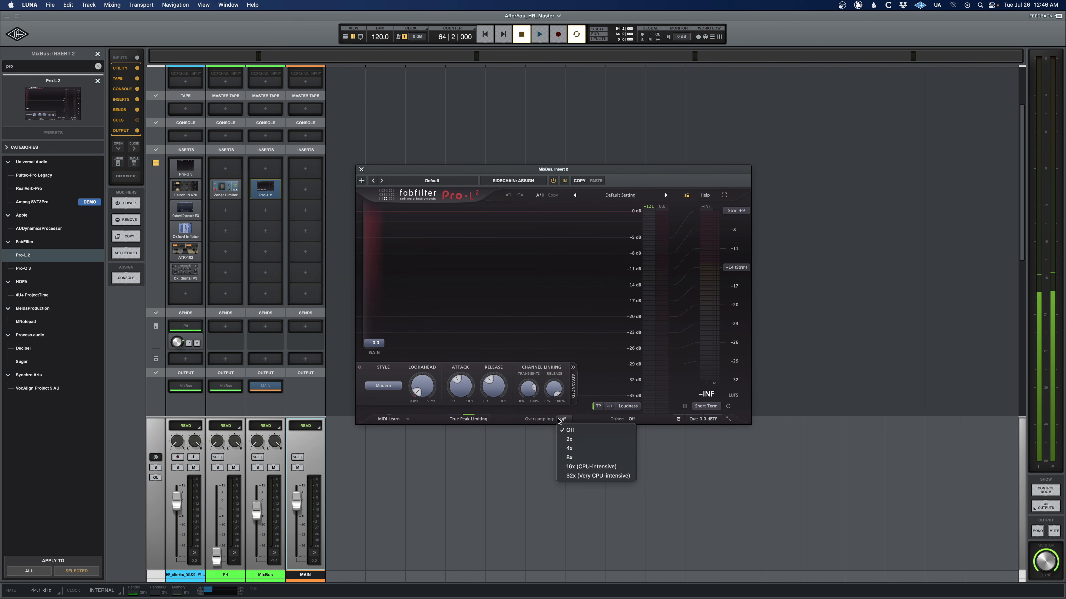
click(669, 432)
mouse_move(691, 421)
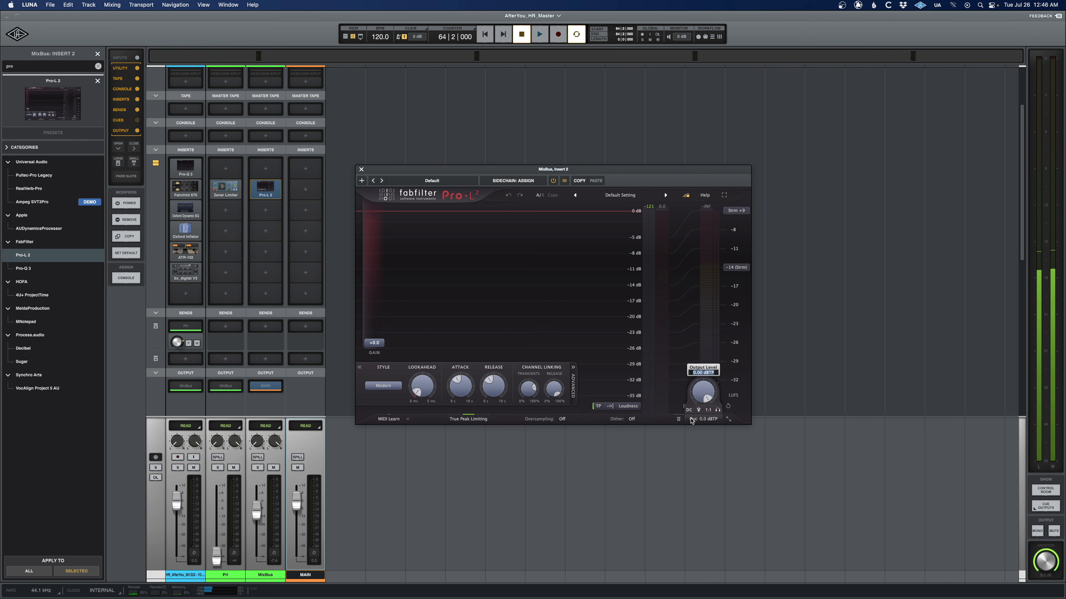
drag(703, 392, 704, 399)
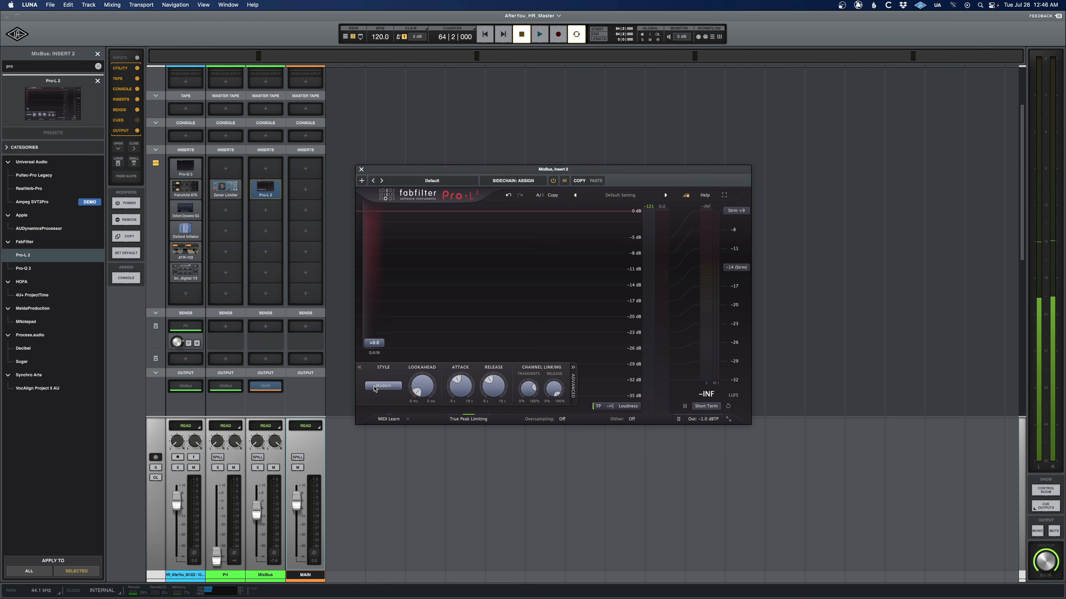
mouse_move(483, 385)
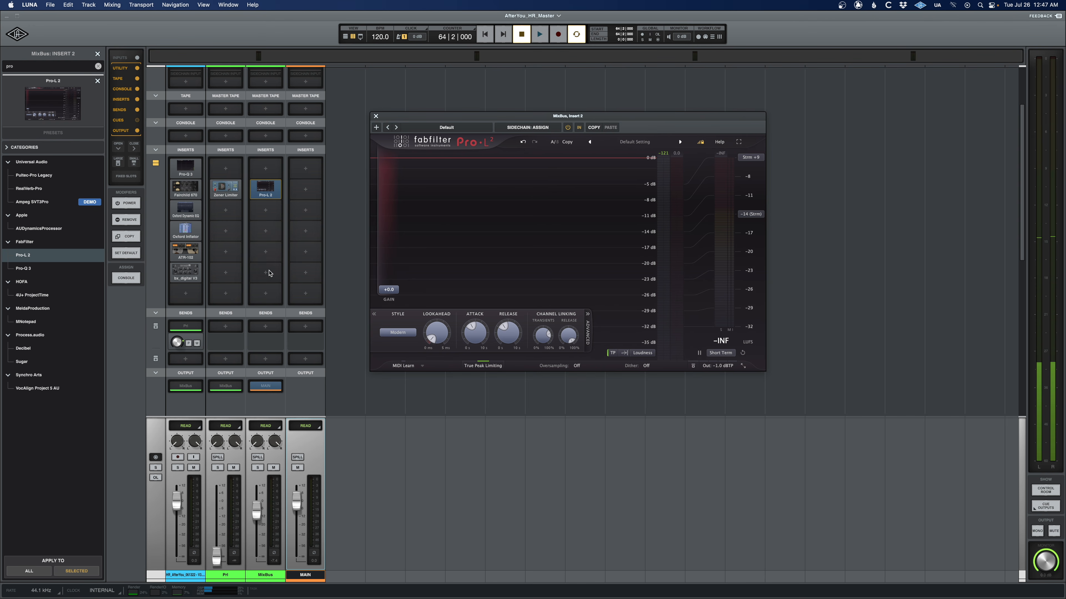
Insert the WLM Plus (s) loudness meter in the sixth insert slot of MixBus
click(269, 274)
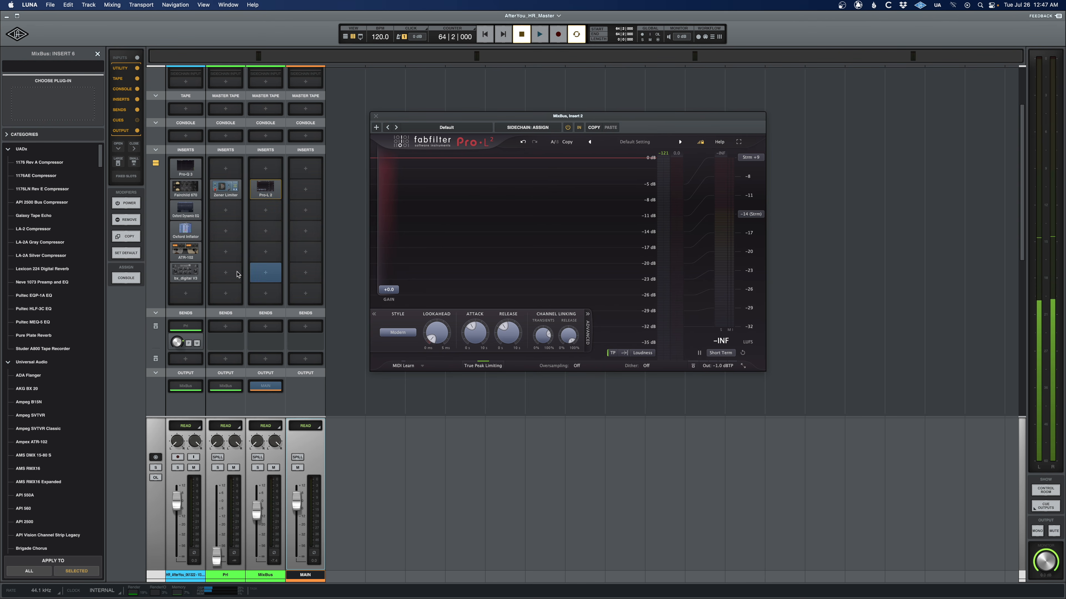
drag(99, 162, 95, 546)
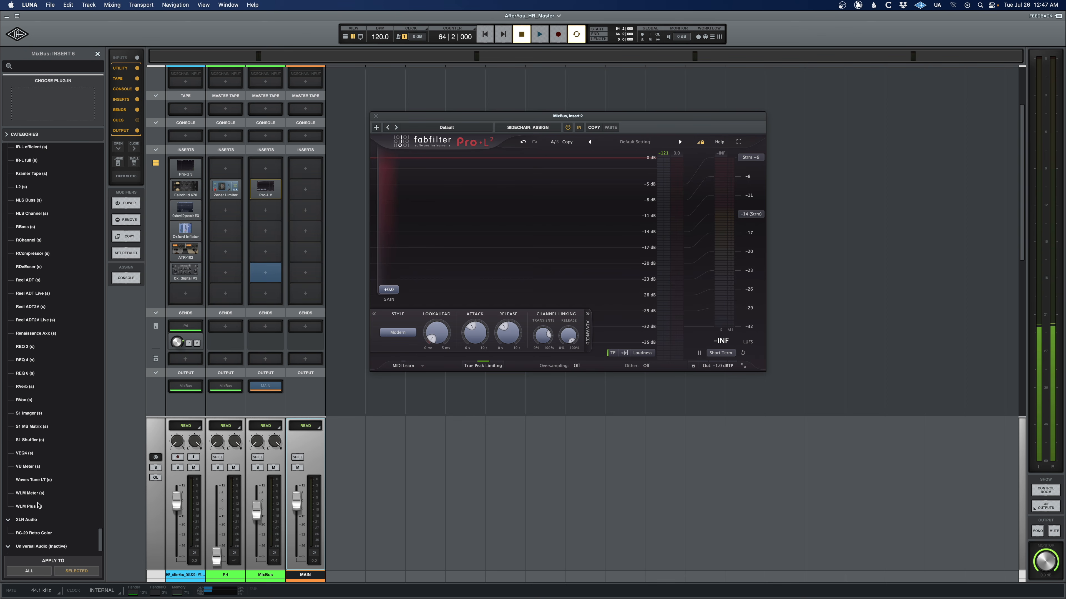
click(29, 509)
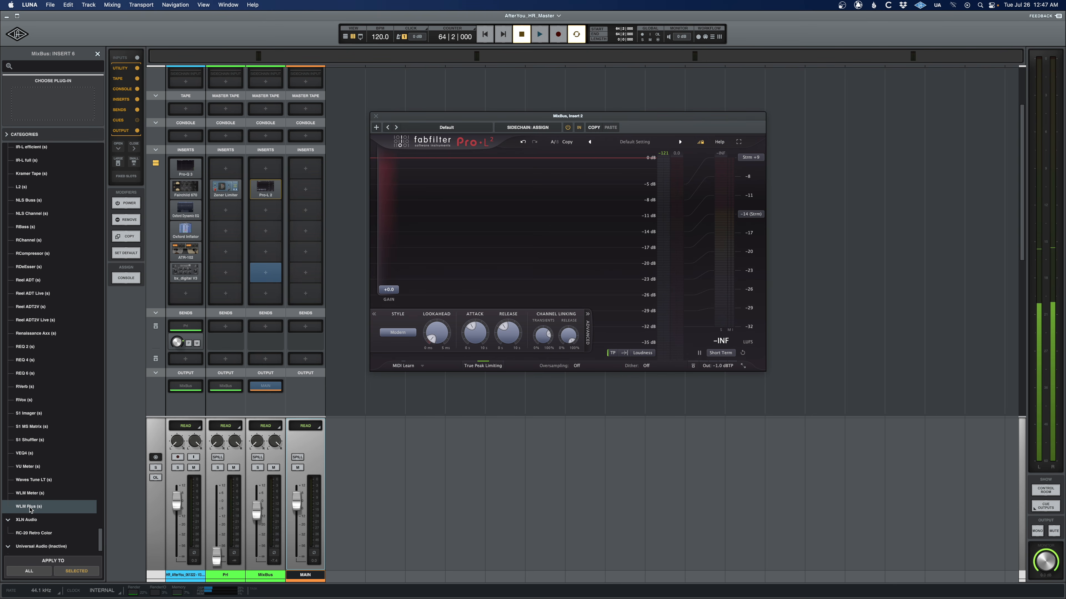
double_click(30, 507)
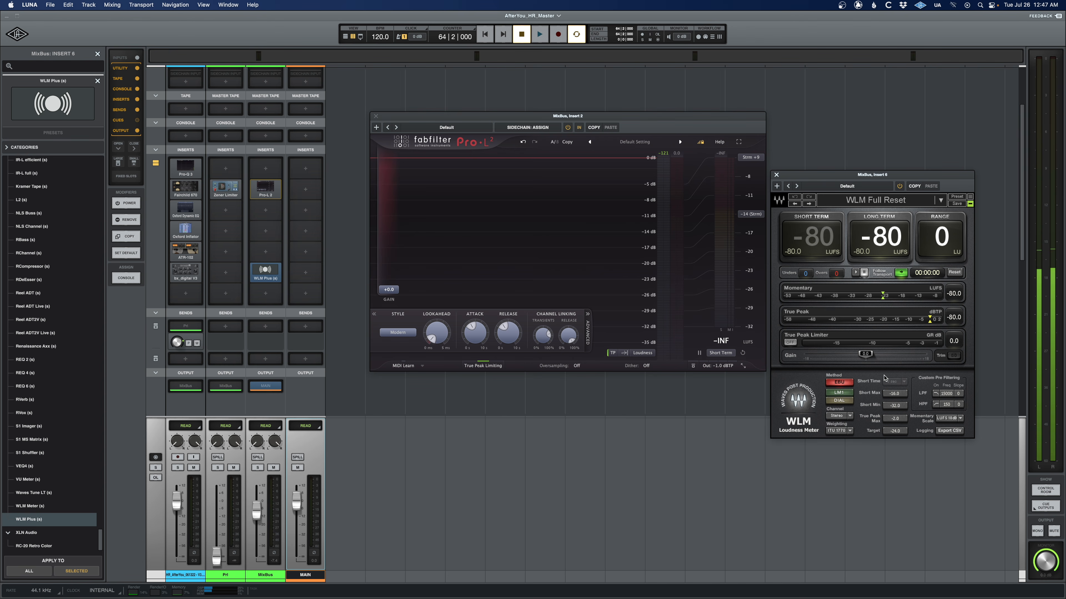
Turn off WLM's Short Max and Short Min, set True Peak Max to -1.0 and Target to -11.7, and place the meter beside Pro-L 2
drag(870, 178, 559, 178)
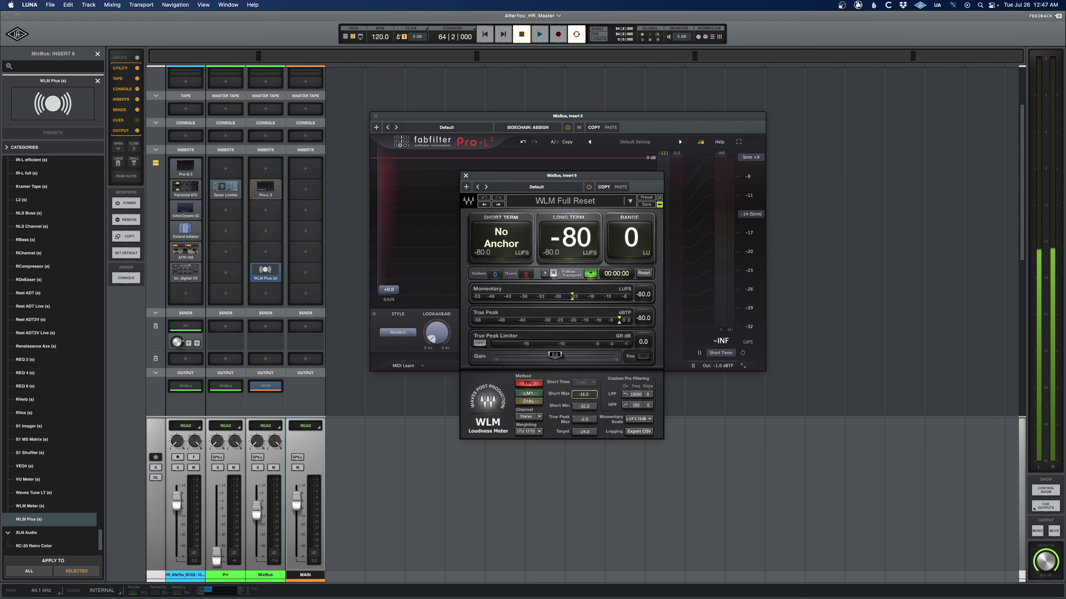
click(575, 408)
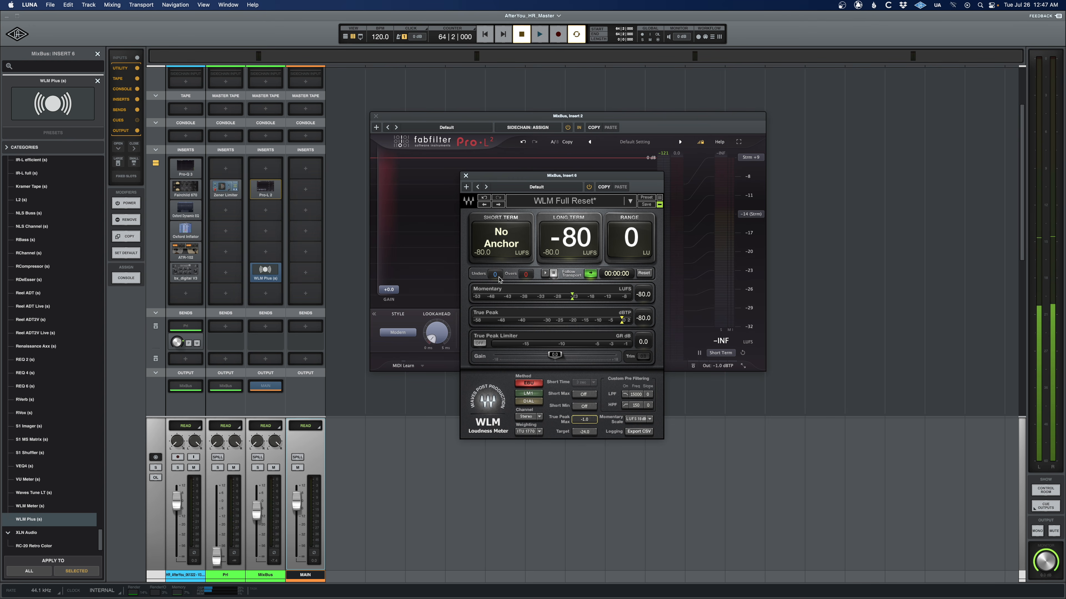
drag(586, 433, 585, 429)
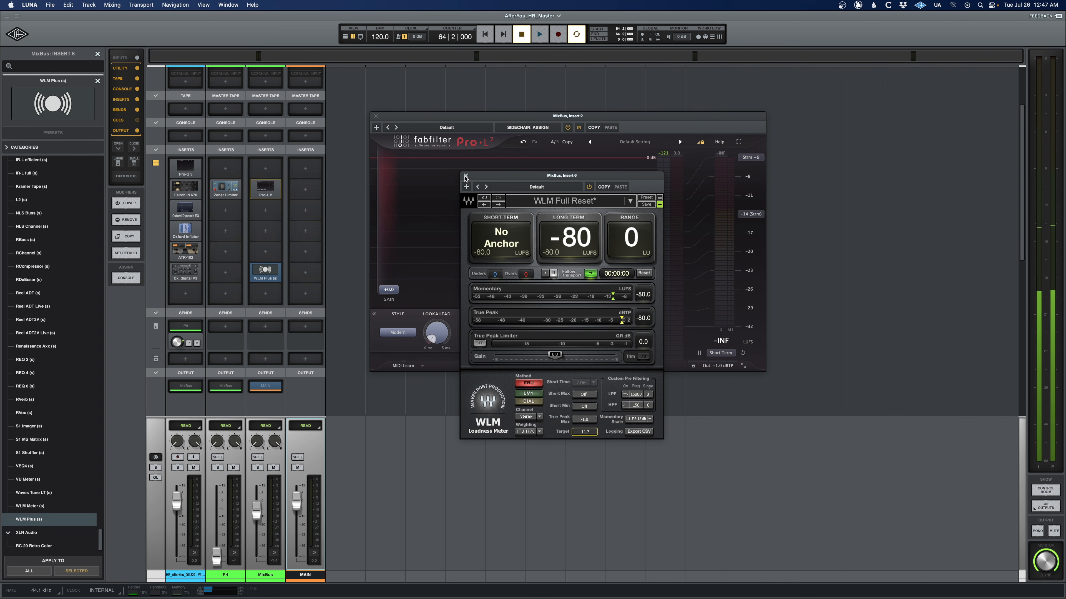
drag(500, 177, 808, 185)
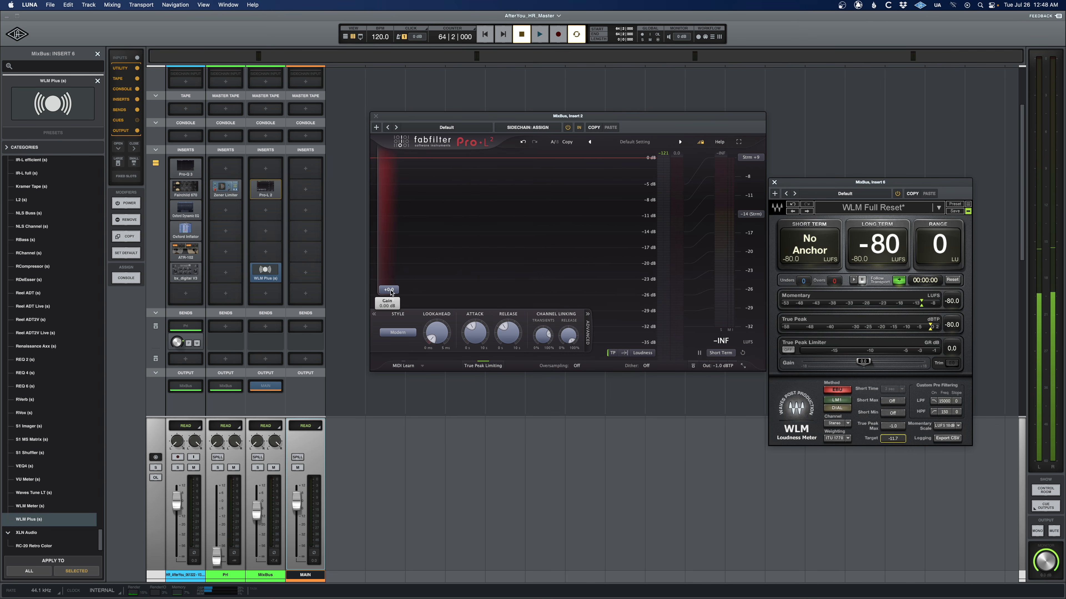
Play the song from bar 64, raise Pro-L 2's gain to about +6.3 dB while it runs, and stop playback
drag(390, 293, 391, 248)
key(space)
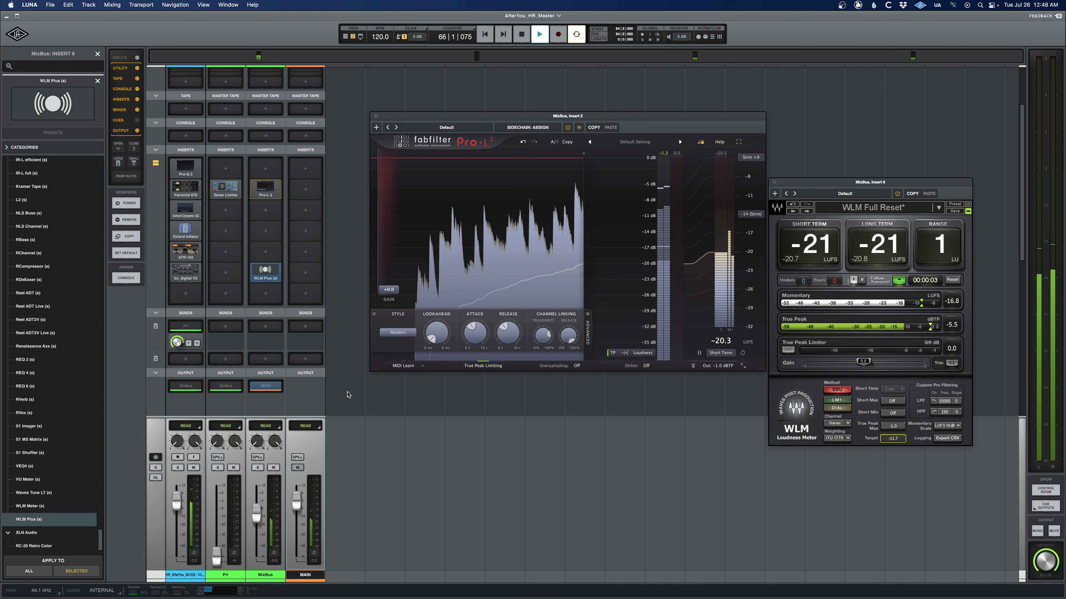
drag(389, 289, 388, 263)
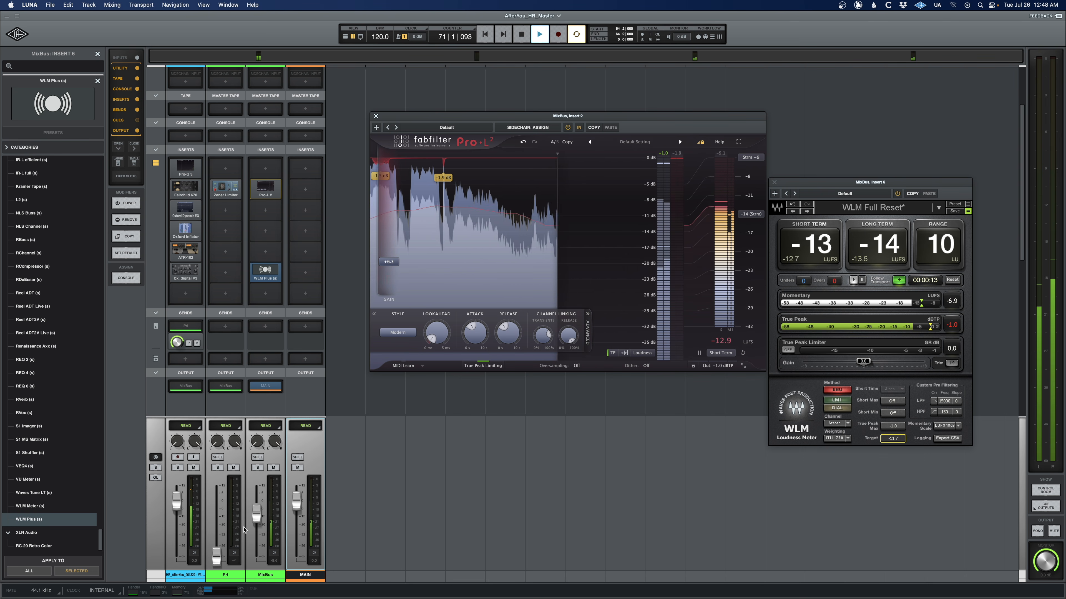
click(255, 523)
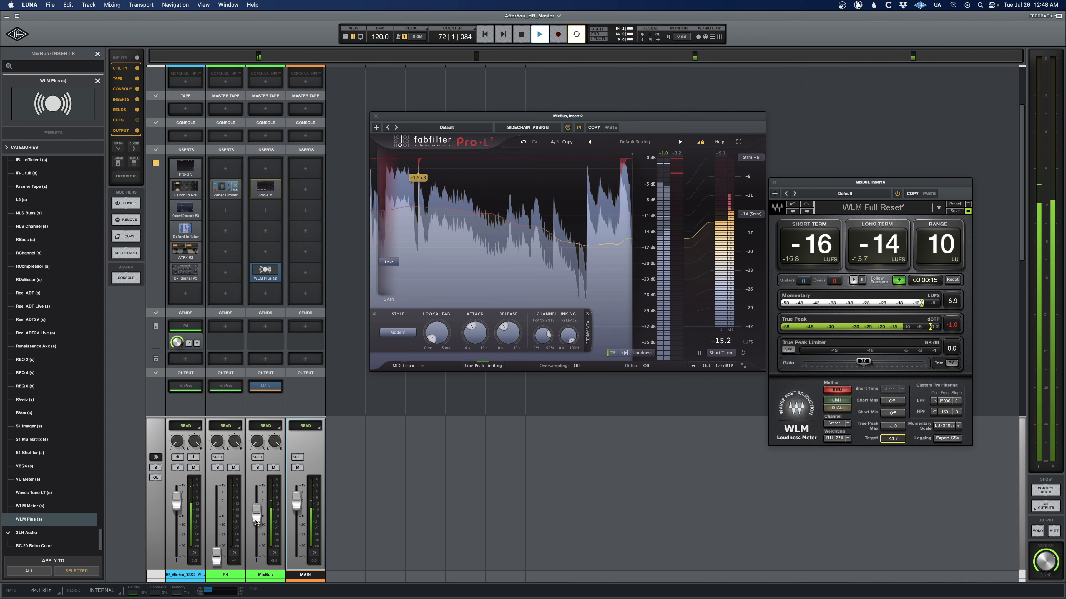
mouse_move(392, 262)
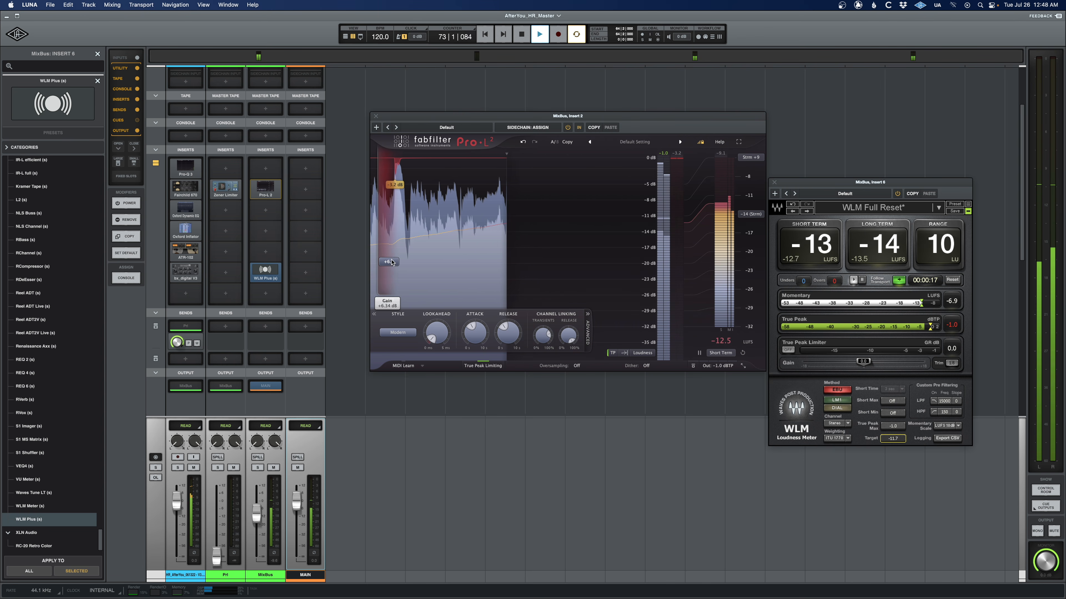
drag(393, 263, 390, 265)
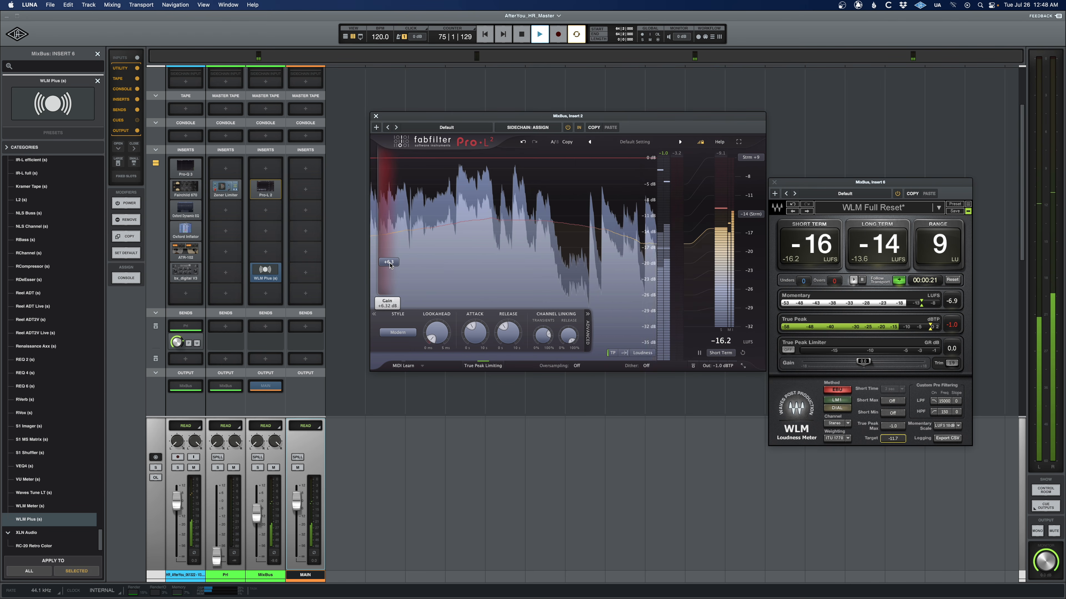
key(space)
Set Pro-L 2's oversampling to 8x, play the song from bar 64 to audition it, and stop
click(577, 365)
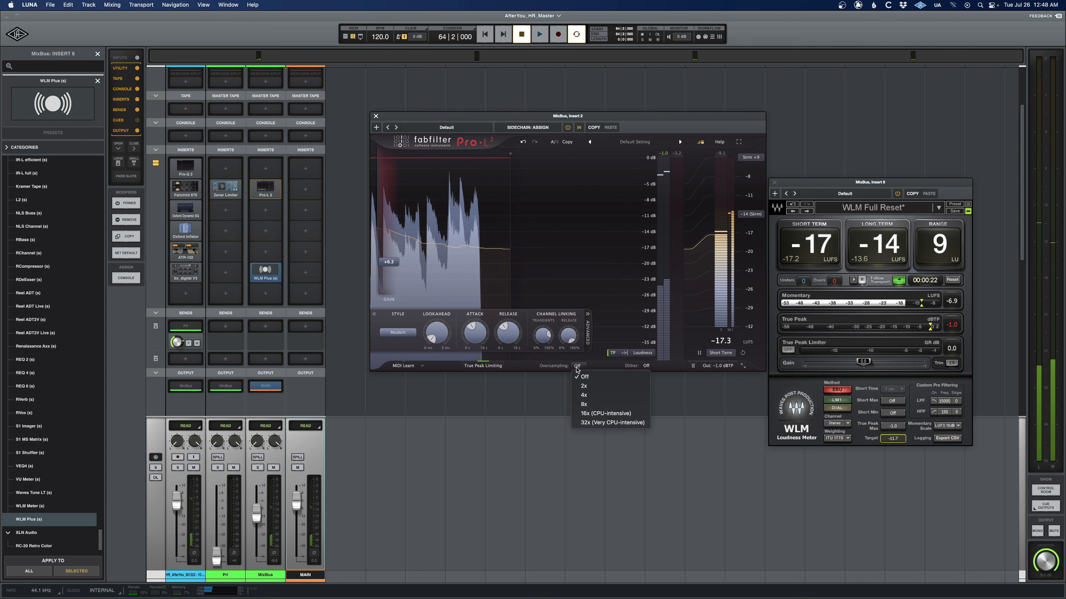
click(583, 404)
key(space)
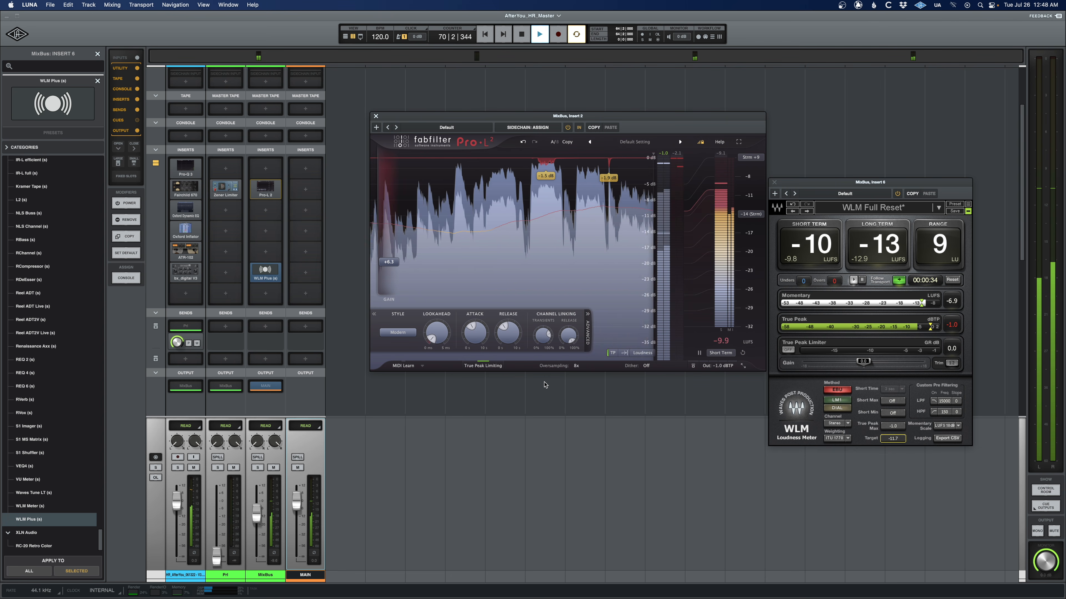
key(space)
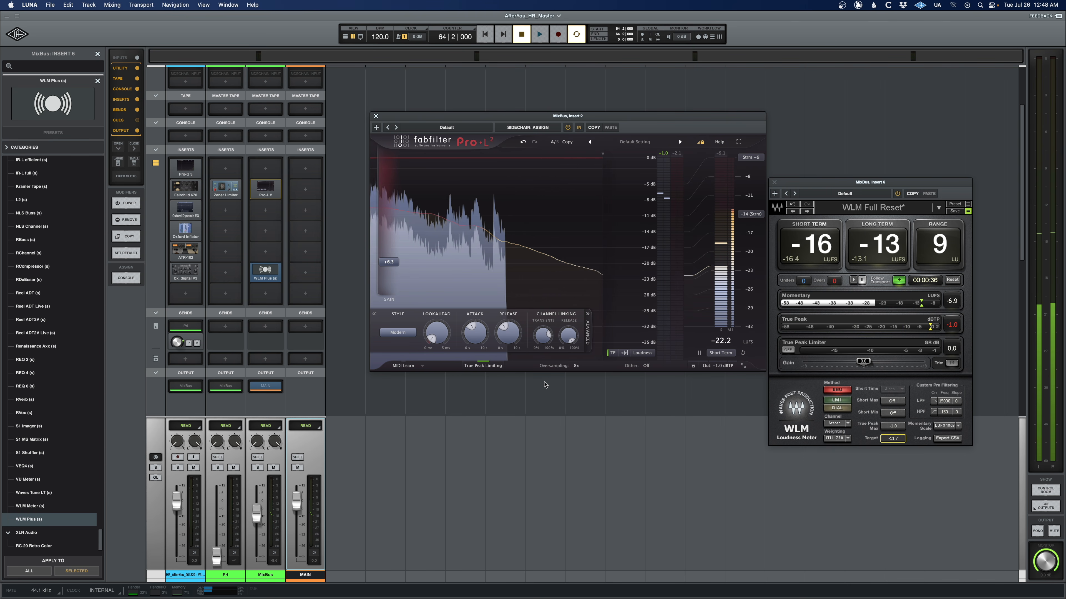
Insert Plugin Alliance's Dangerous BAX EQ Master in the first insert slot of MixBus
click(265, 168)
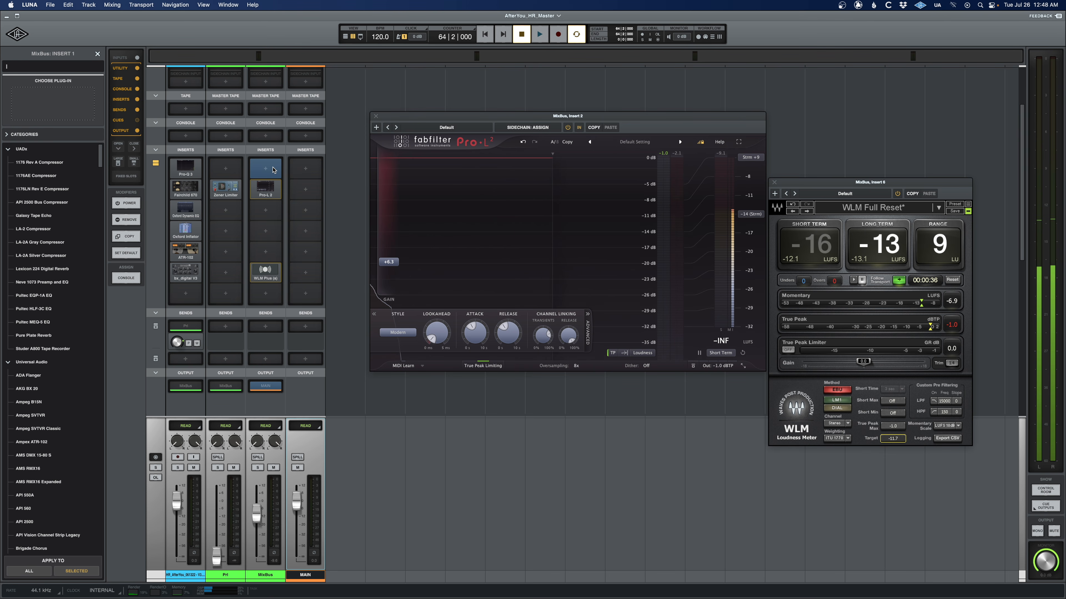
text(bax)
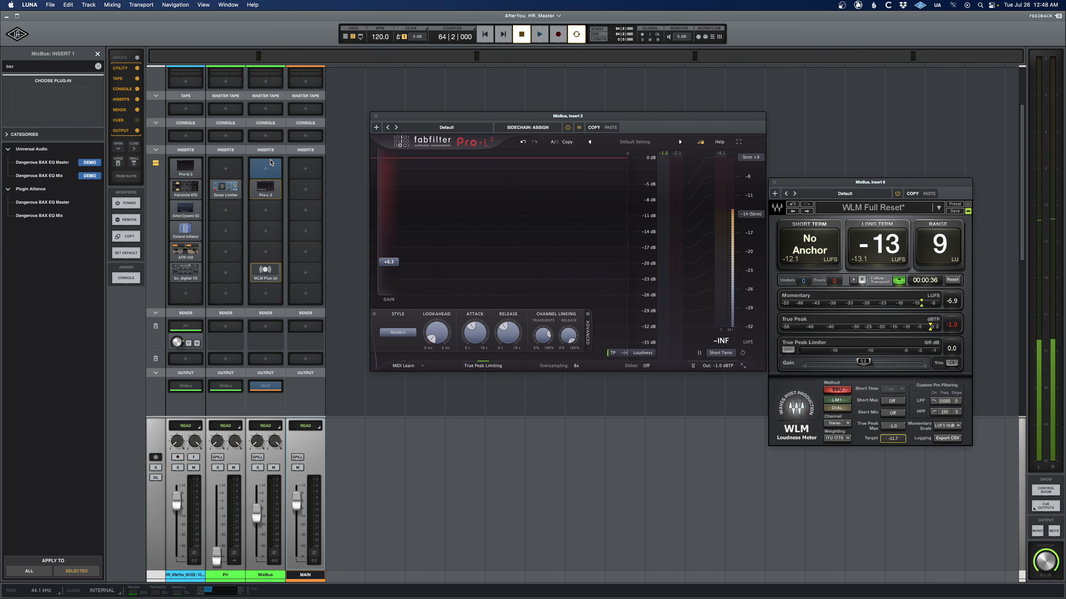
double_click(50, 203)
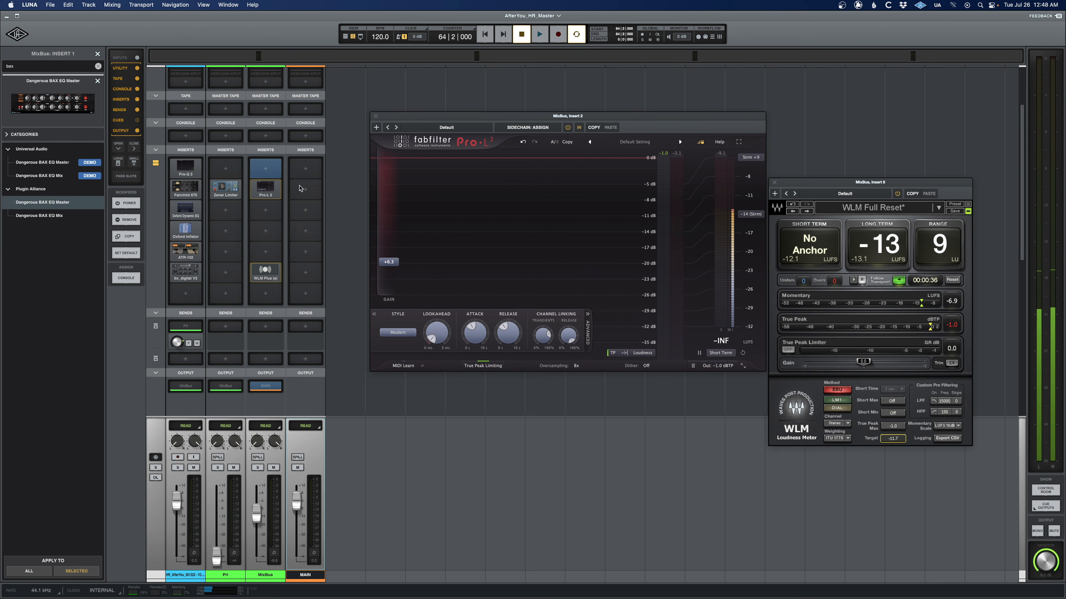
Place the BAX EQ window below Pro-L 2, play the song from bar 64, and adjust the EQ's low cut by ear
drag(369, 165, 445, 386)
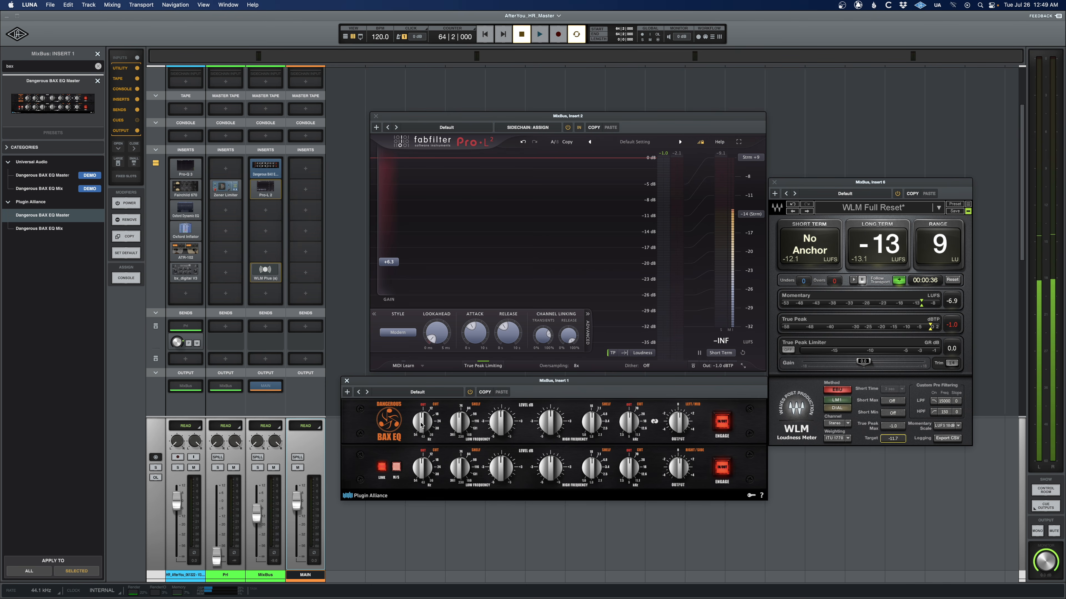
drag(417, 425, 418, 426)
key(space)
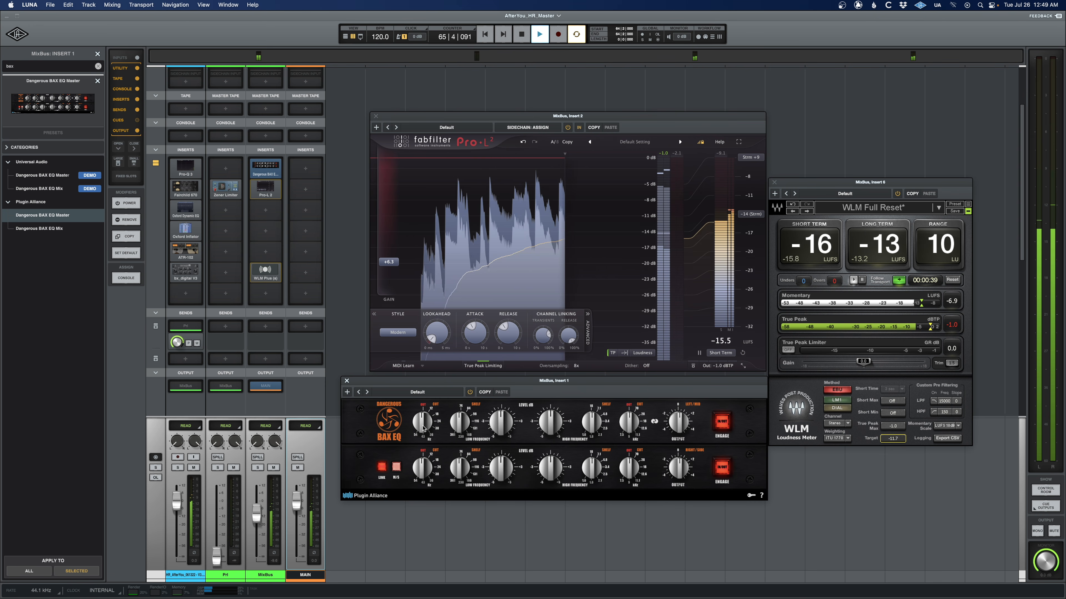
drag(423, 428, 420, 423)
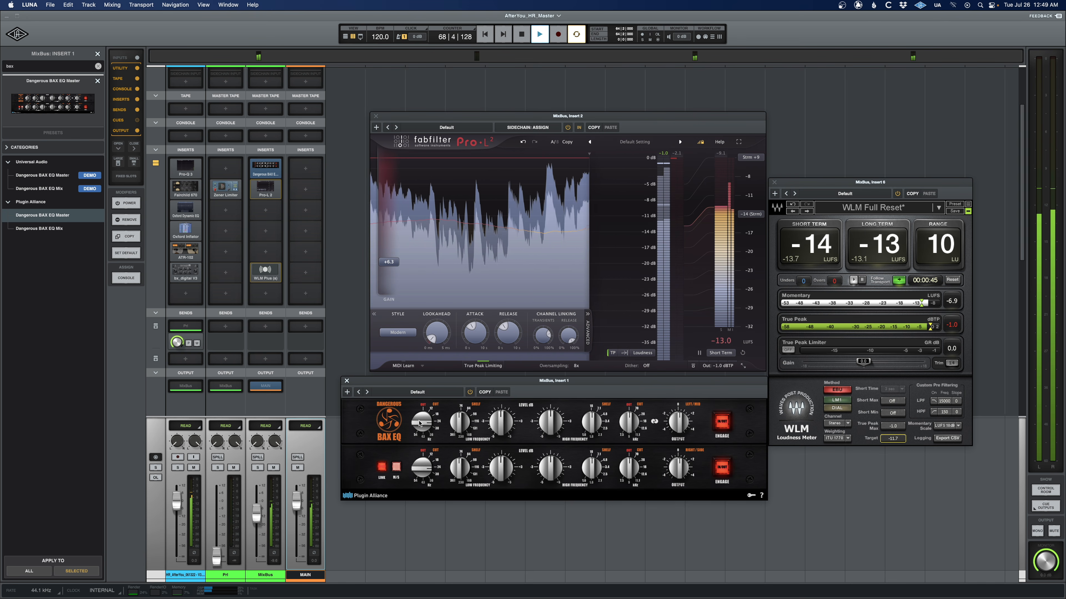
drag(418, 422, 417, 420)
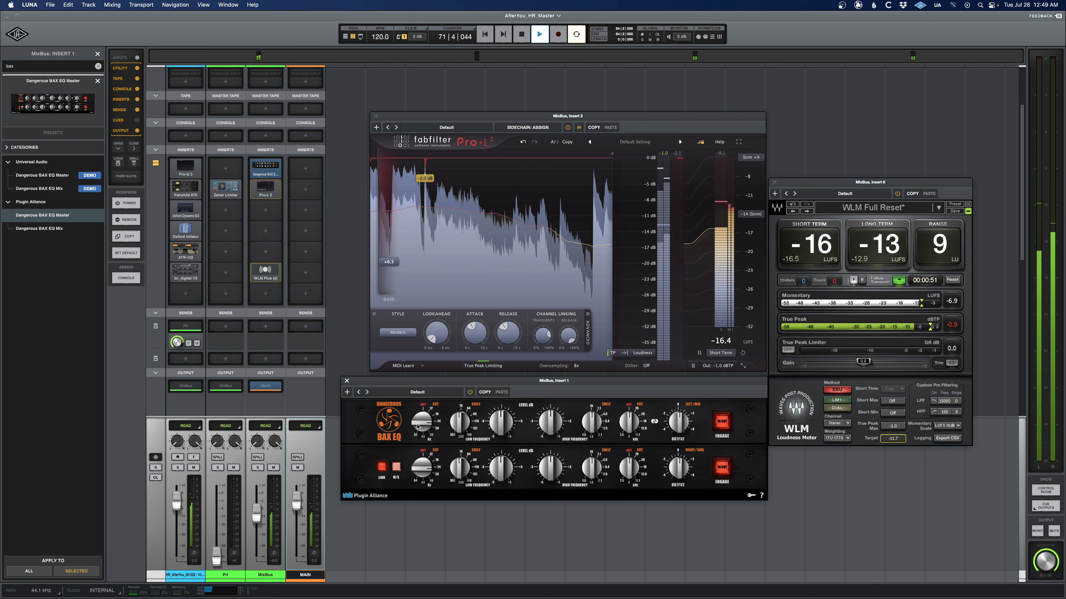
drag(418, 422, 418, 428)
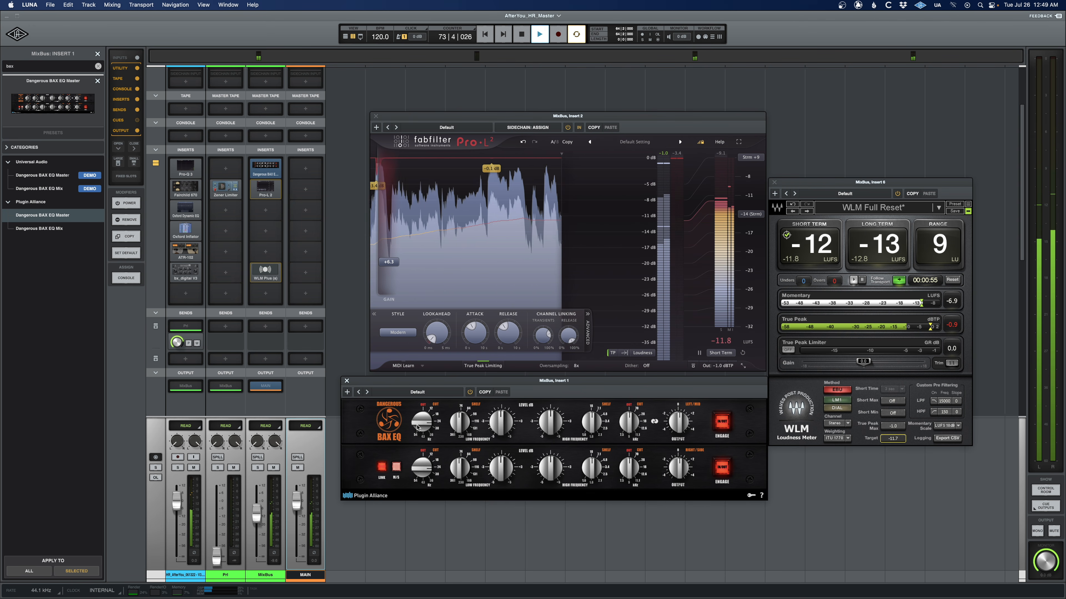
drag(417, 426, 417, 424)
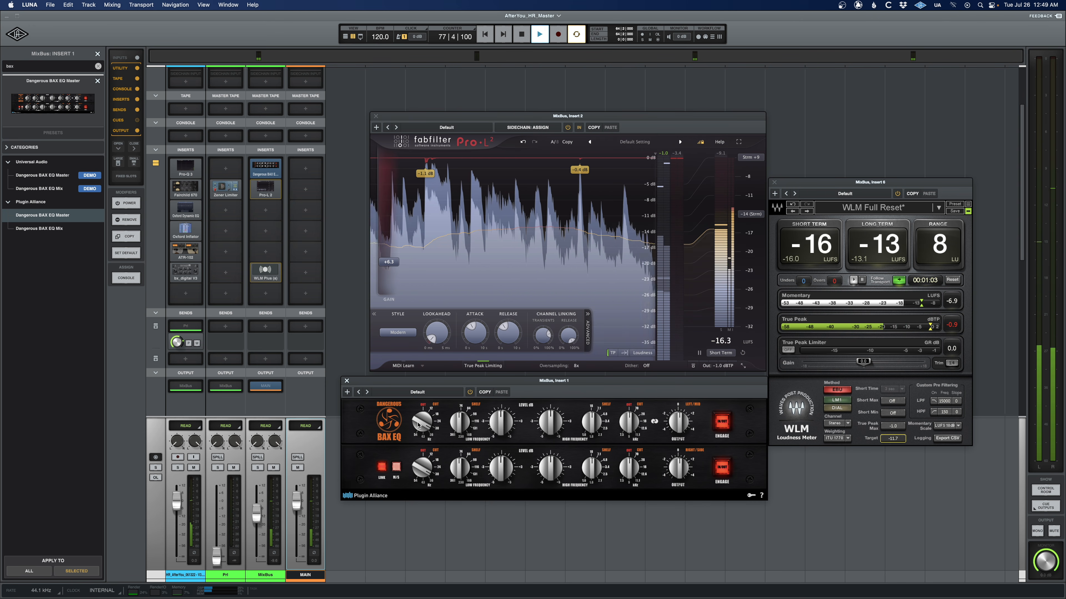
drag(419, 426, 416, 430)
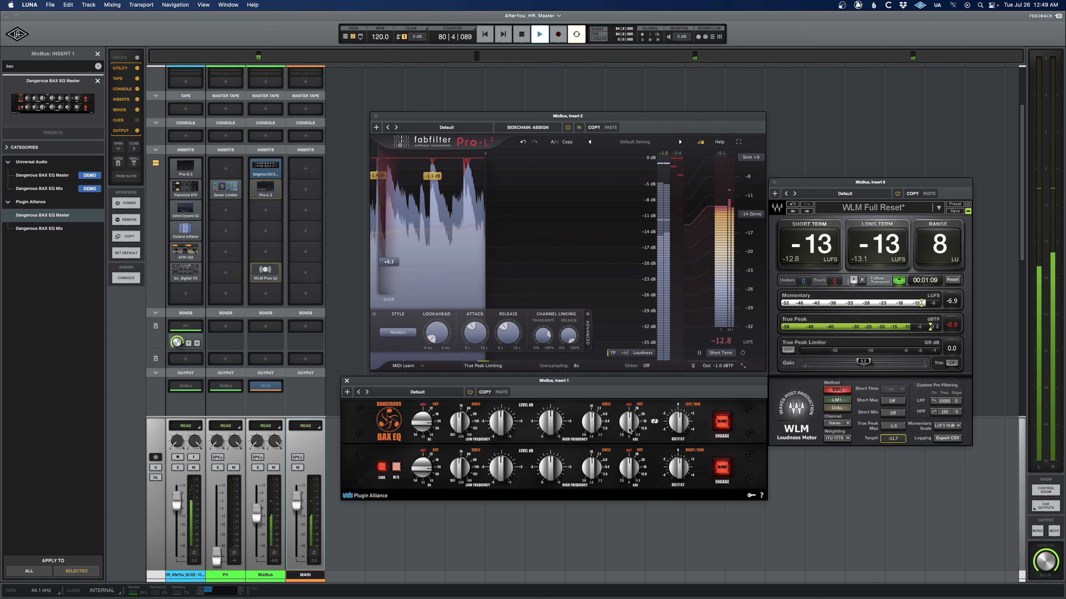
Adjust the BAX EQ's high cut by ear while the song plays, and stop playback
drag(630, 430, 627, 426)
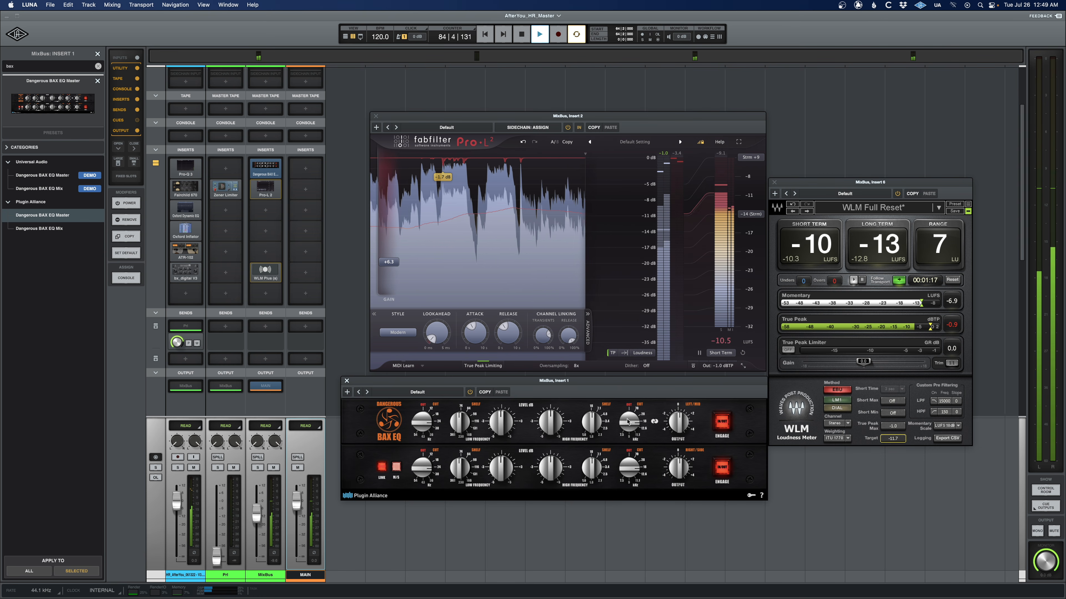
drag(626, 426, 625, 426)
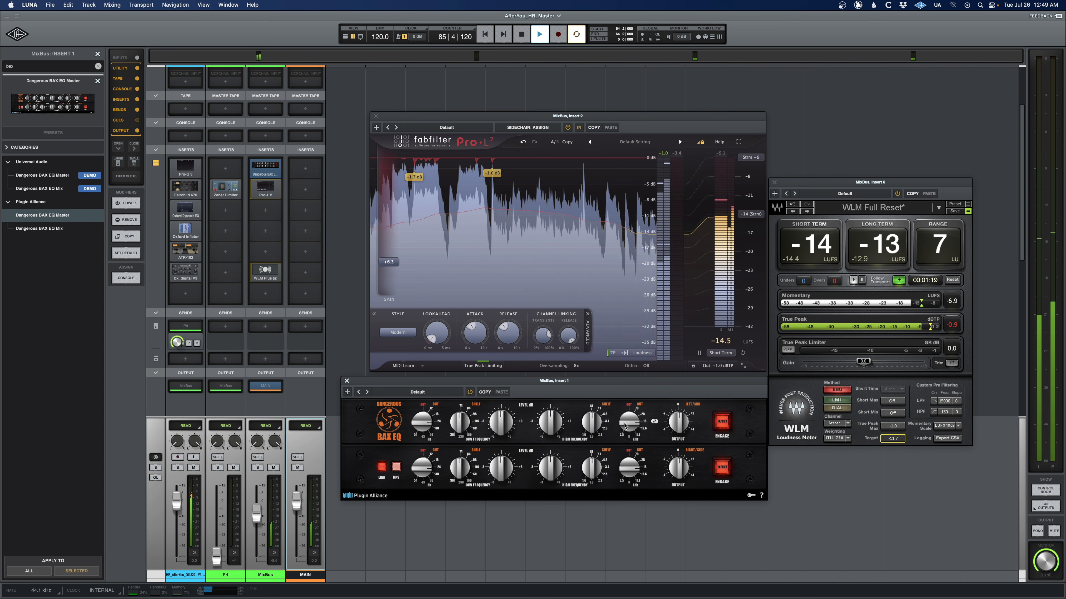
drag(625, 427, 623, 431)
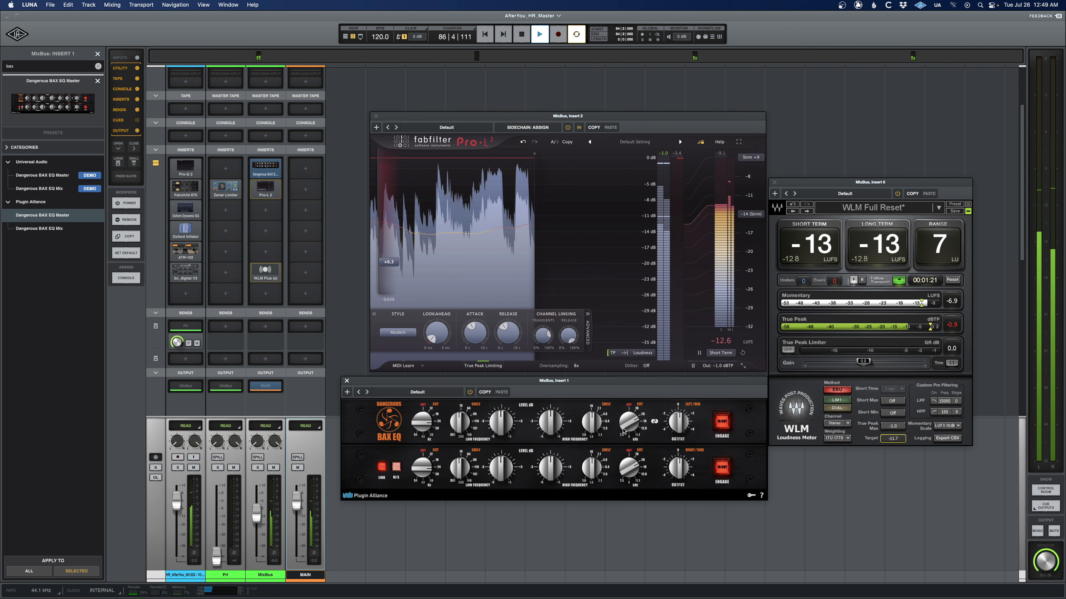
key(space)
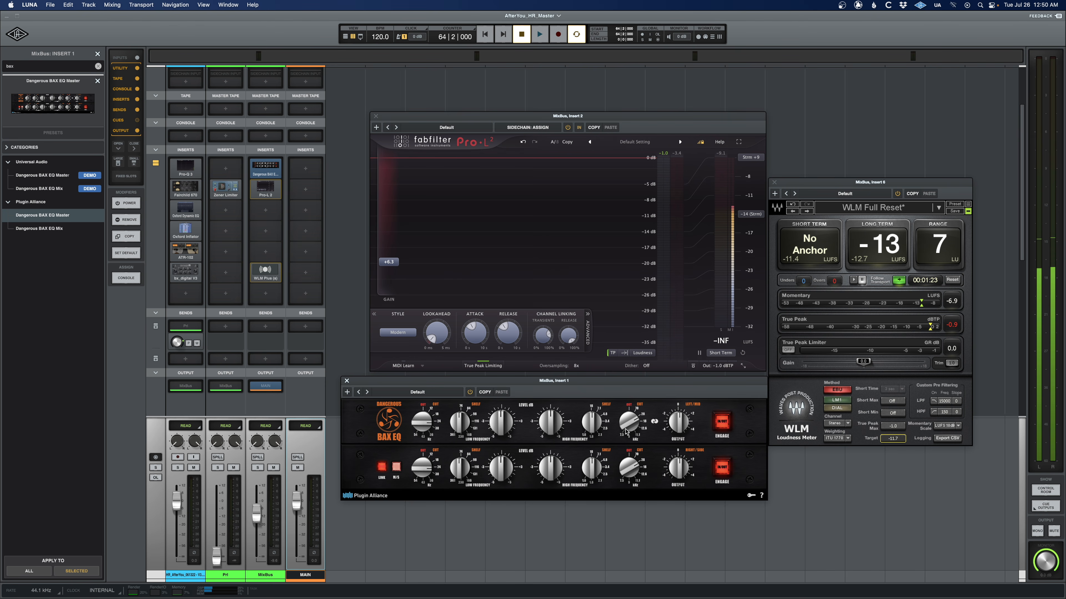
Play the song from bar 64, lower the MixBus fader slightly, then stop playback and close the BAX EQ window
key(space)
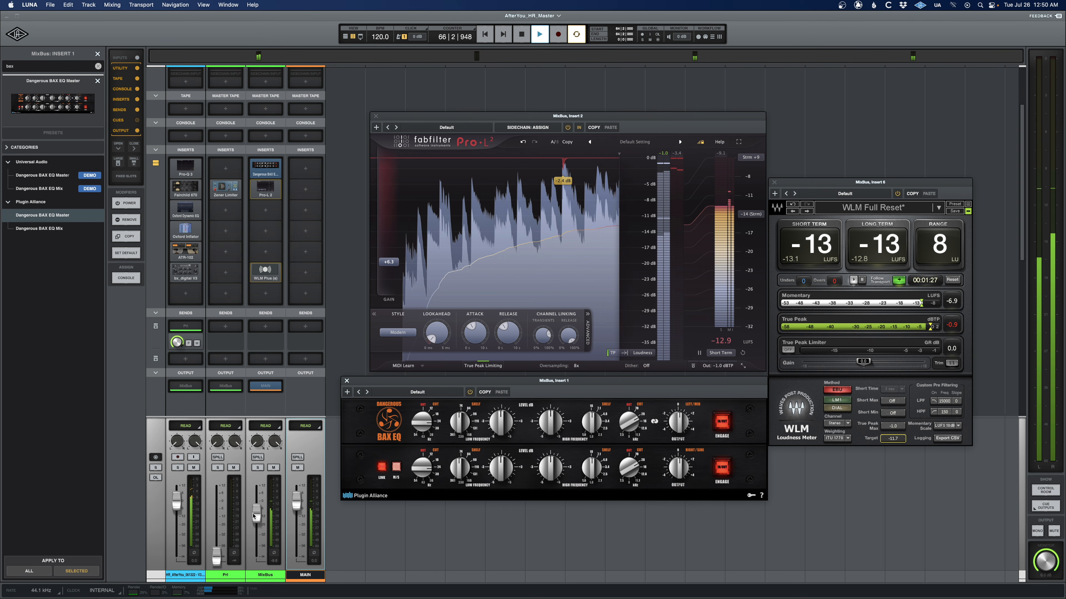
drag(256, 518, 256, 523)
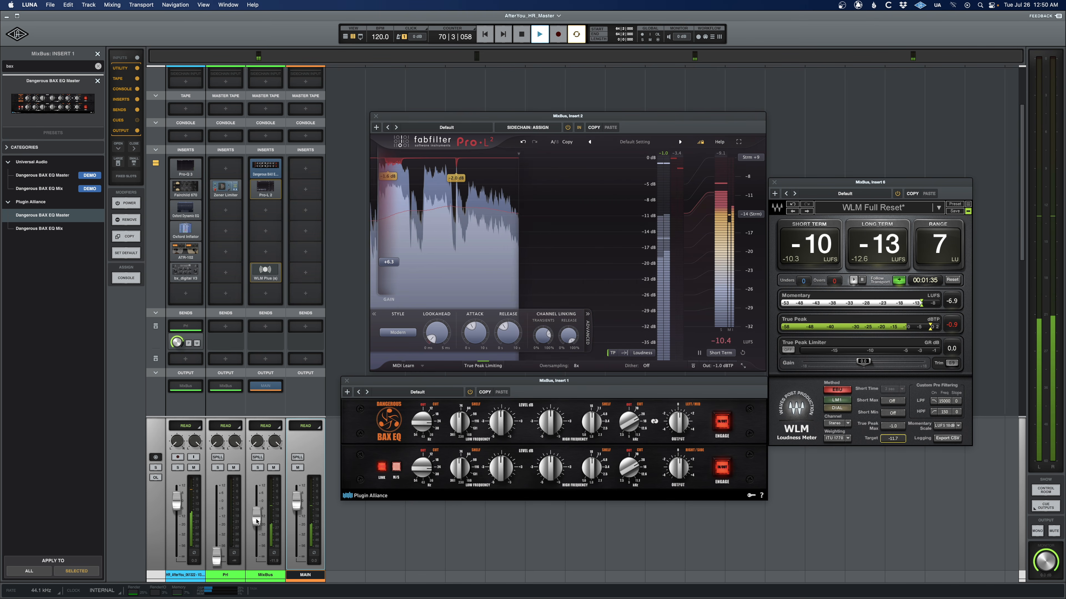
key(space)
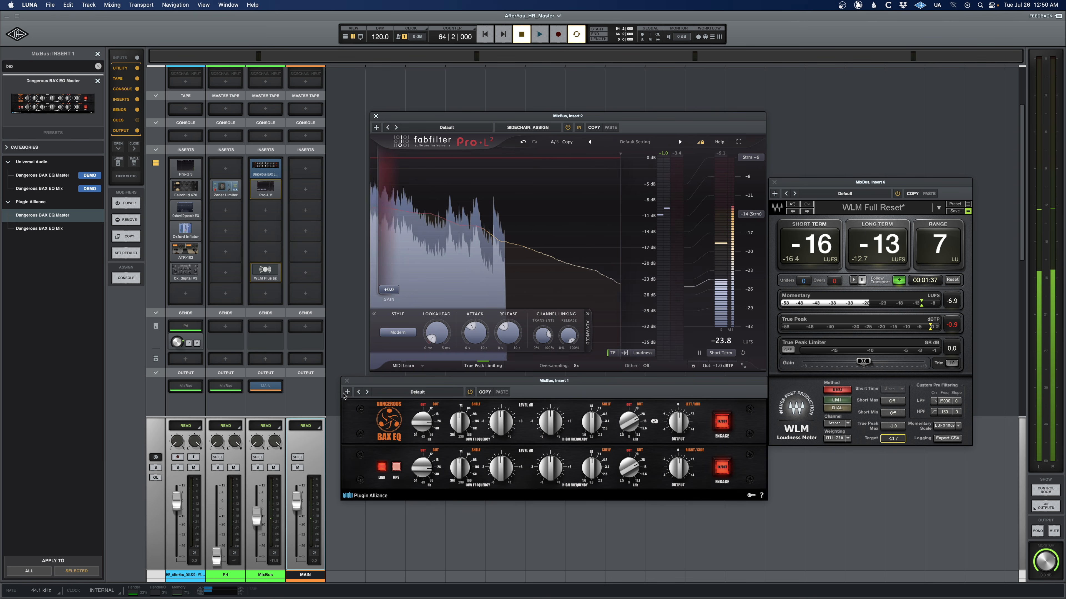
click(347, 380)
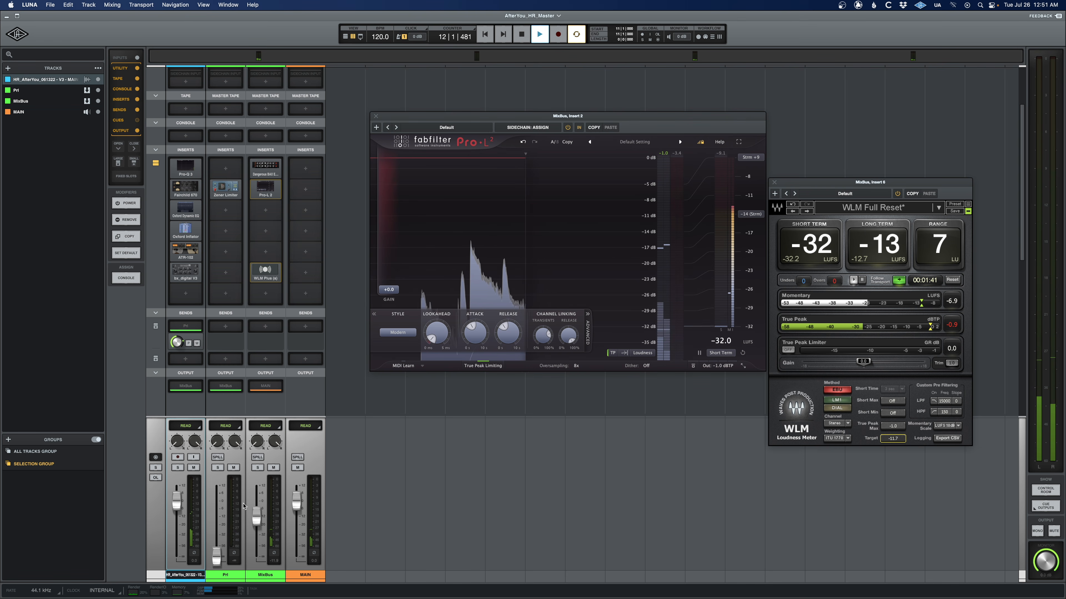
While the song plays from bar 11, raise the MixBus fader slightly, bring up the Prl fader, and mute Prl
drag(253, 517, 253, 512)
drag(218, 560, 217, 530)
click(234, 469)
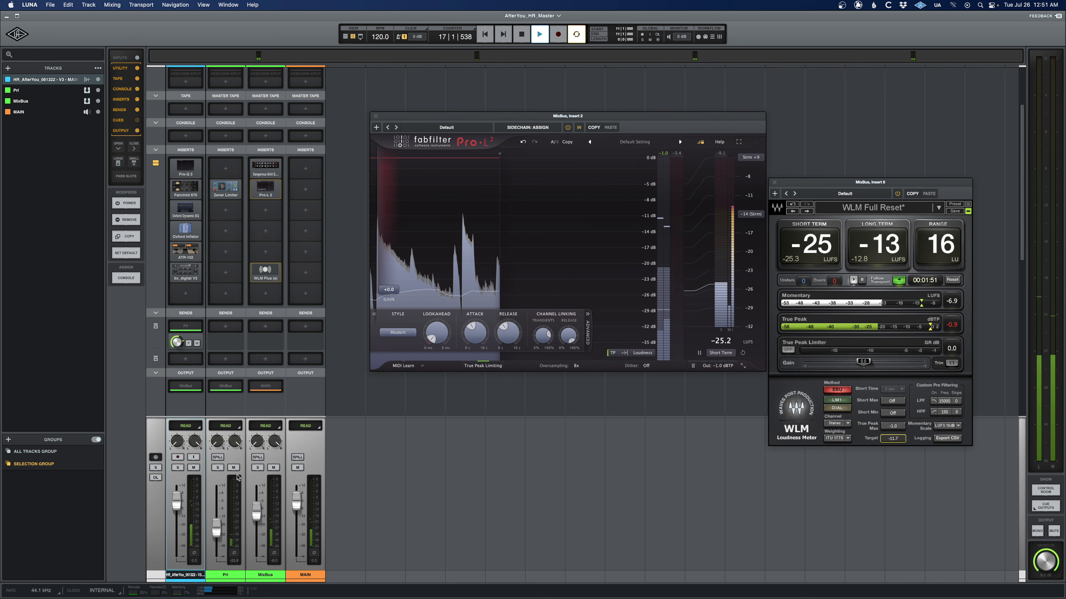
Open Prl's Zener Limiter, stop playback, close Pro-L 2, and set the playback position to bar 44 in the timeline
click(225, 188)
key(space)
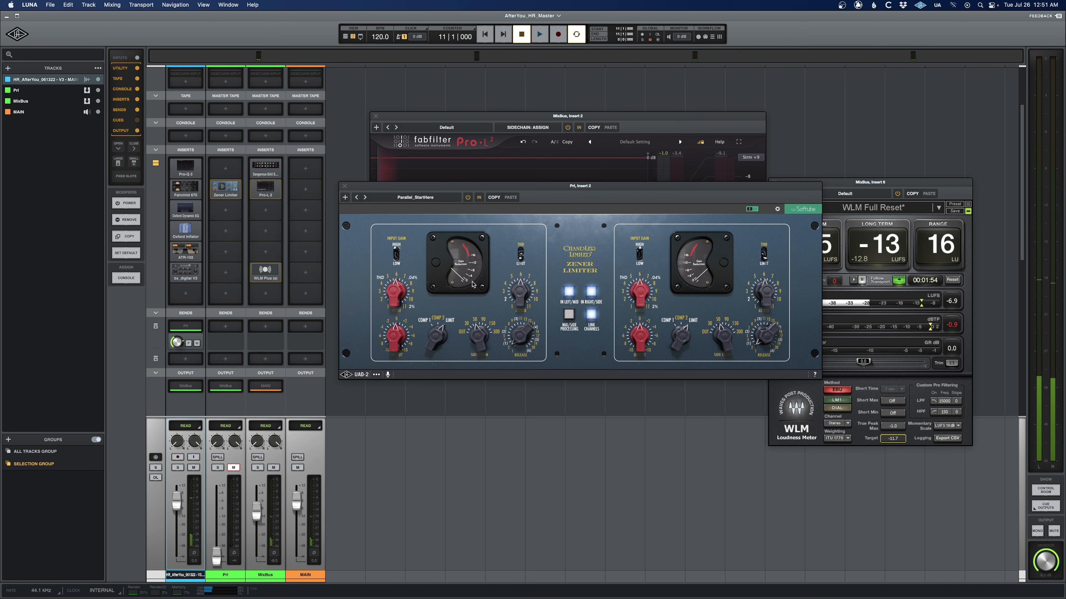
key(super+=)
click(376, 116)
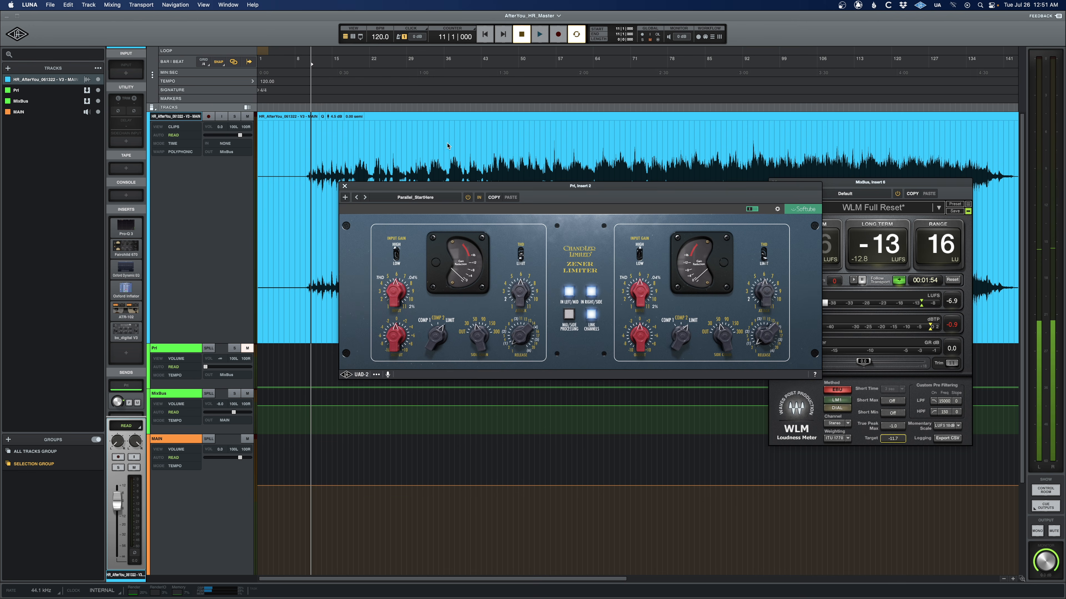
drag(503, 187, 483, 260)
click(491, 214)
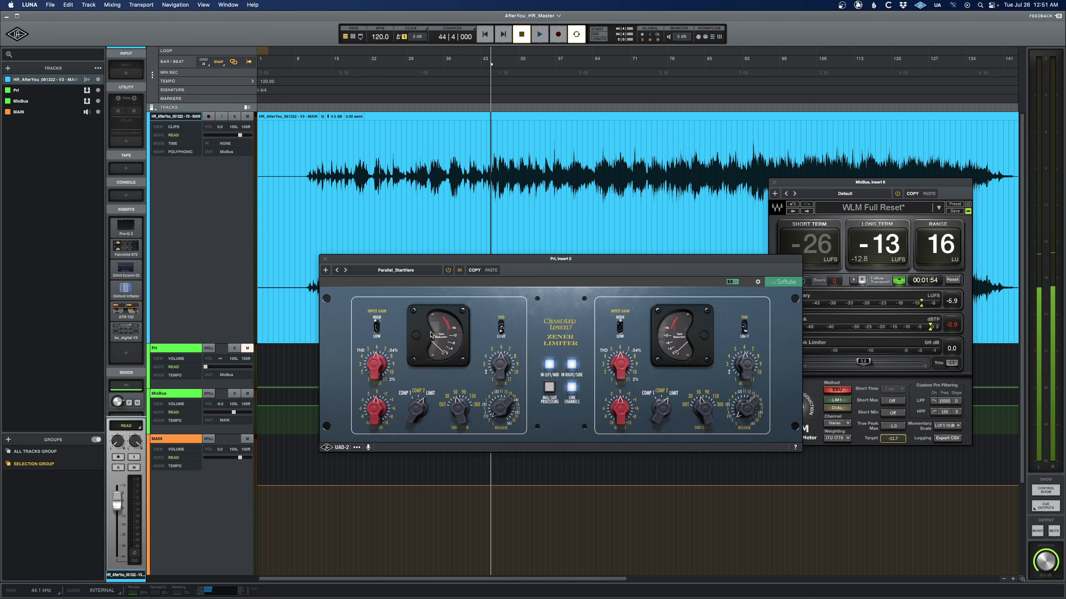
Play the song from bar 44, set the Zener Limiter's input to about 8, and adjust its output level
key(space)
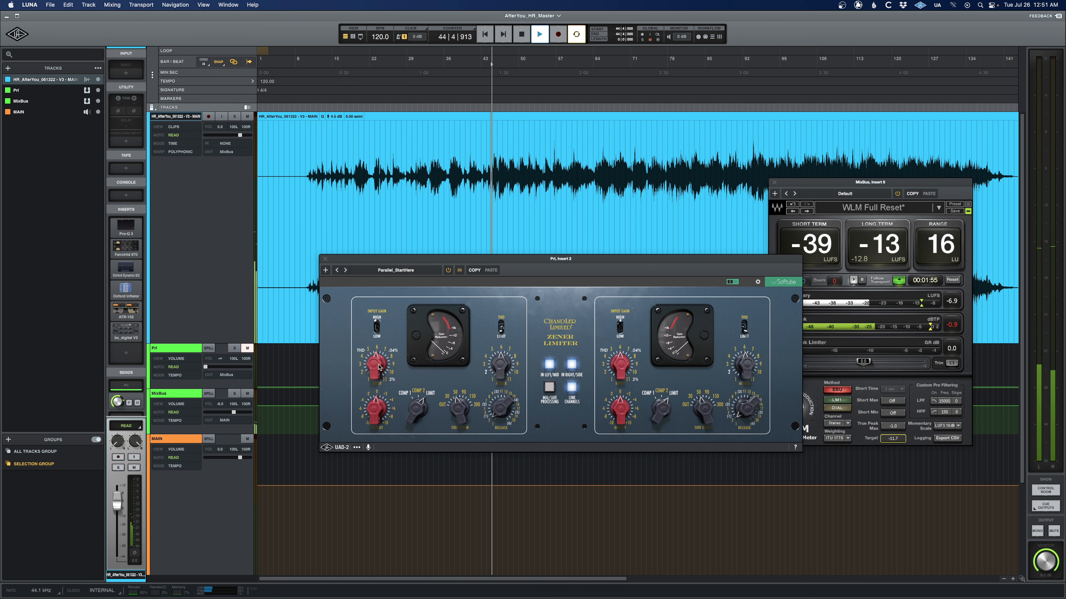
click(376, 359)
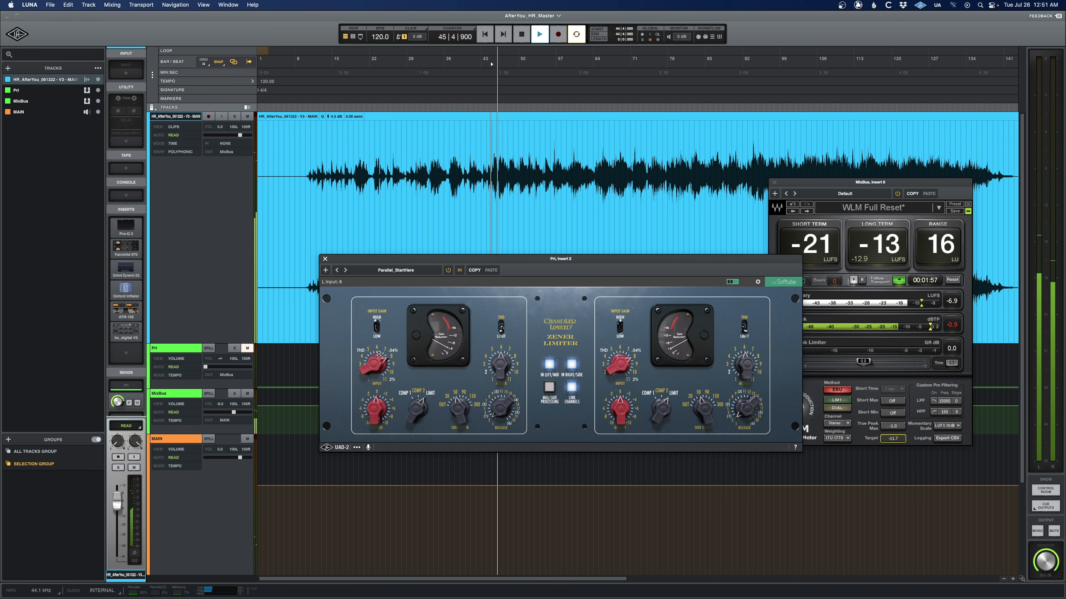
mouse_move(376, 359)
mouse_down()
mouse_move(374, 372)
mouse_move(374, 353)
mouse_up()
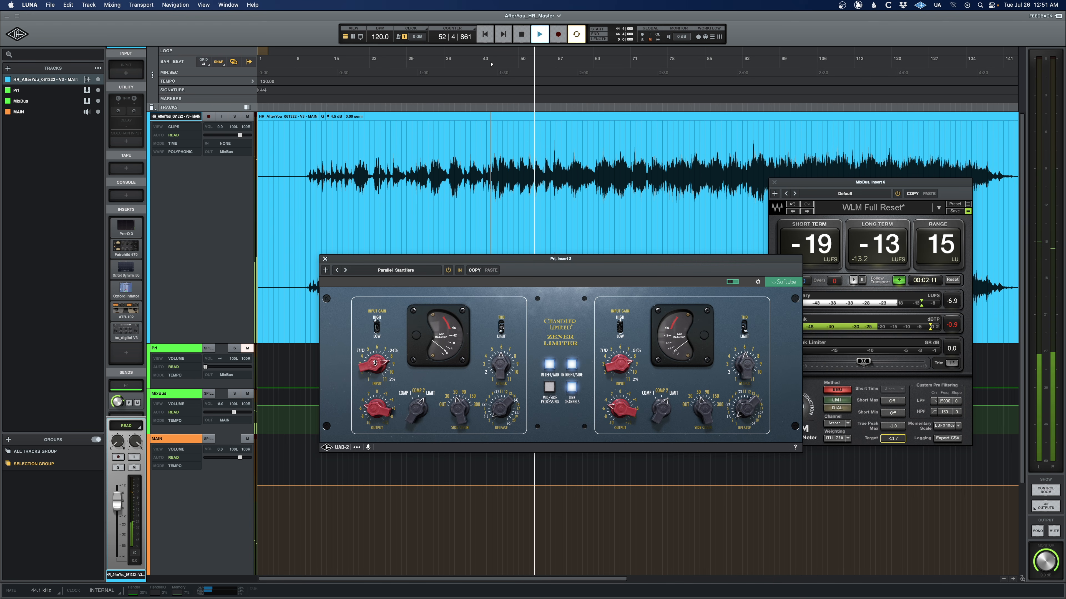
Return to the mixer, unmute Prl and blend in its fader, and restart playback from bar 44
key(super+equal)
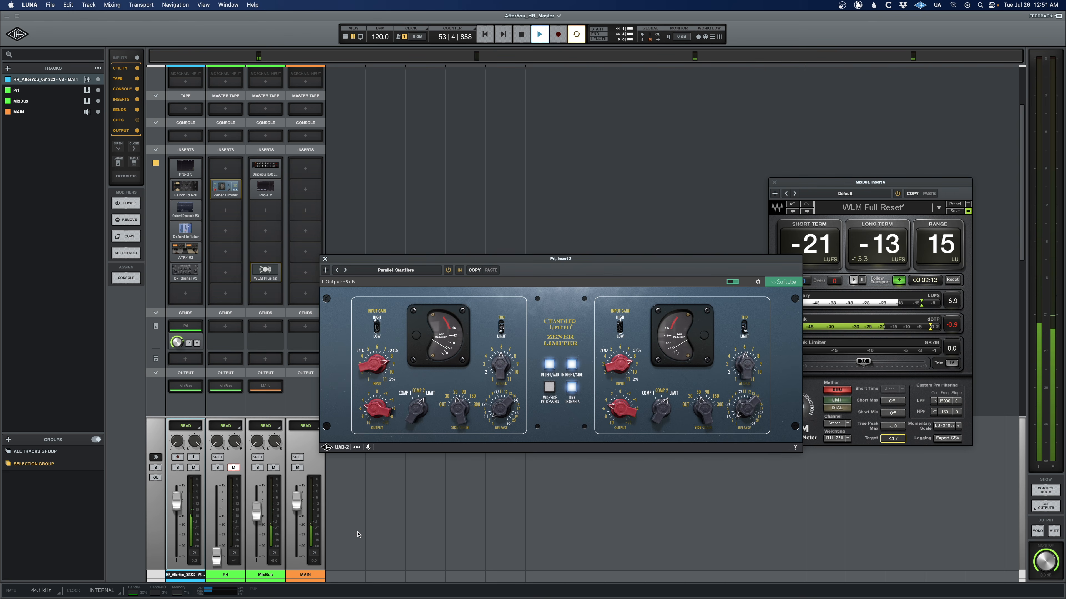
drag(214, 560, 221, 533)
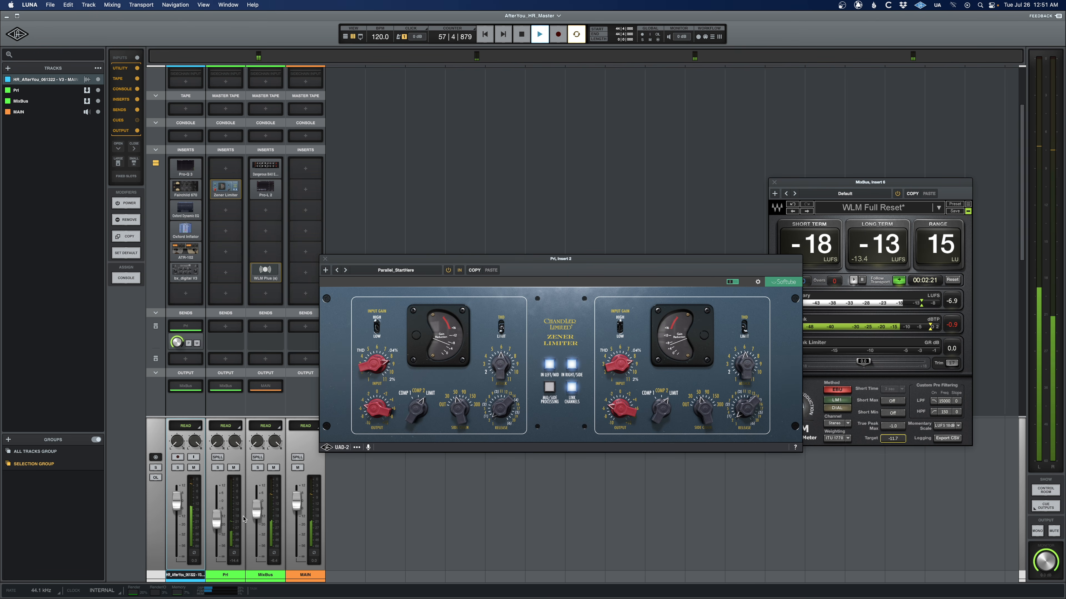
key(space)
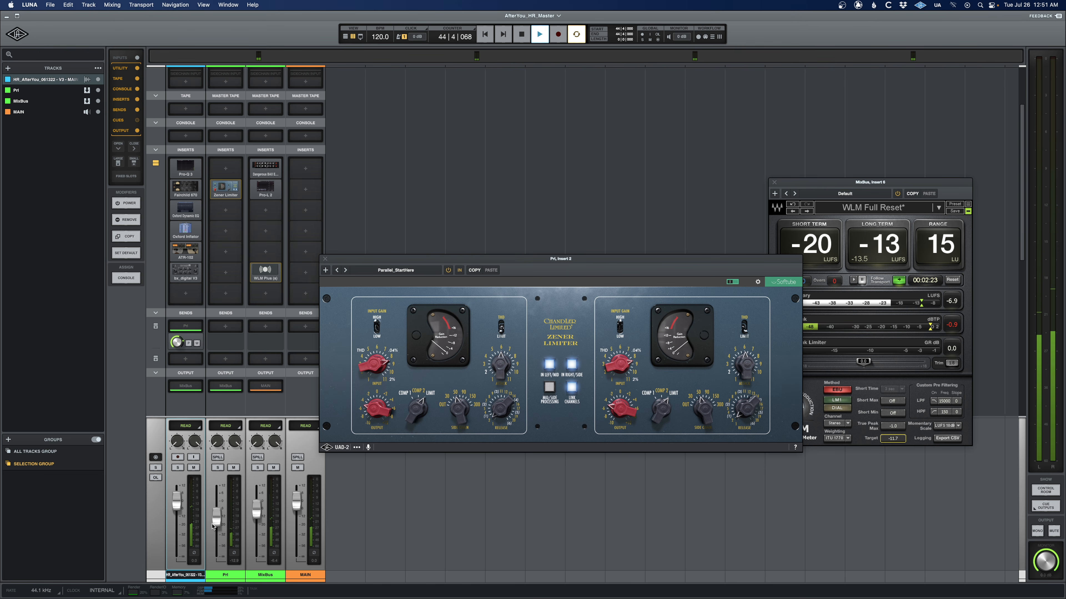
Play the song from bar 11, move the Zener Limiter clear of WLM, and mute and unmute Prl to compare
key(super+equal)
key(super+equal)
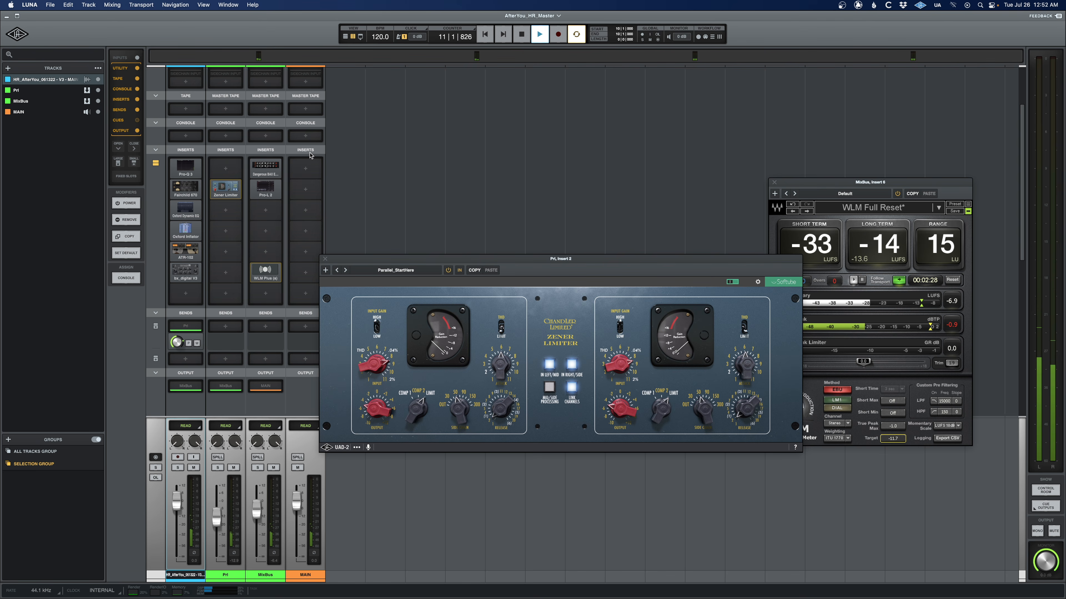
drag(463, 261, 423, 196)
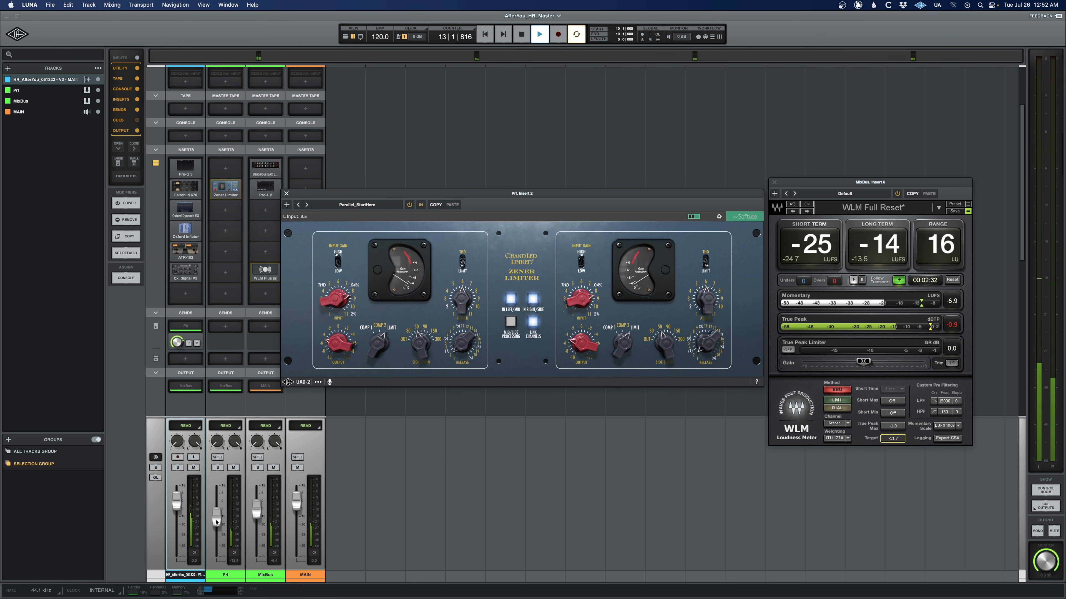
click(232, 468)
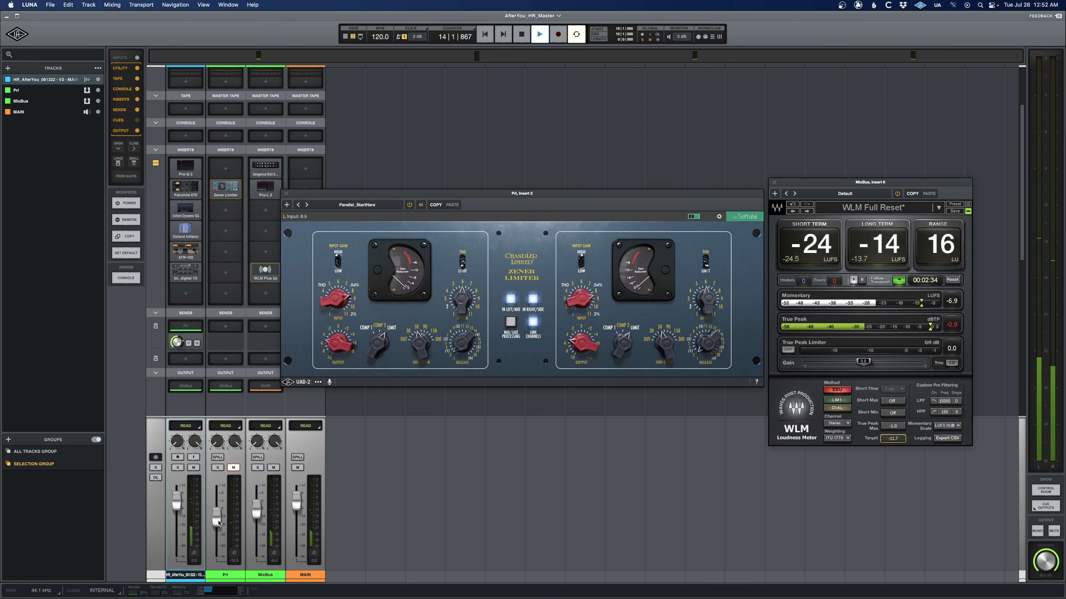
click(233, 469)
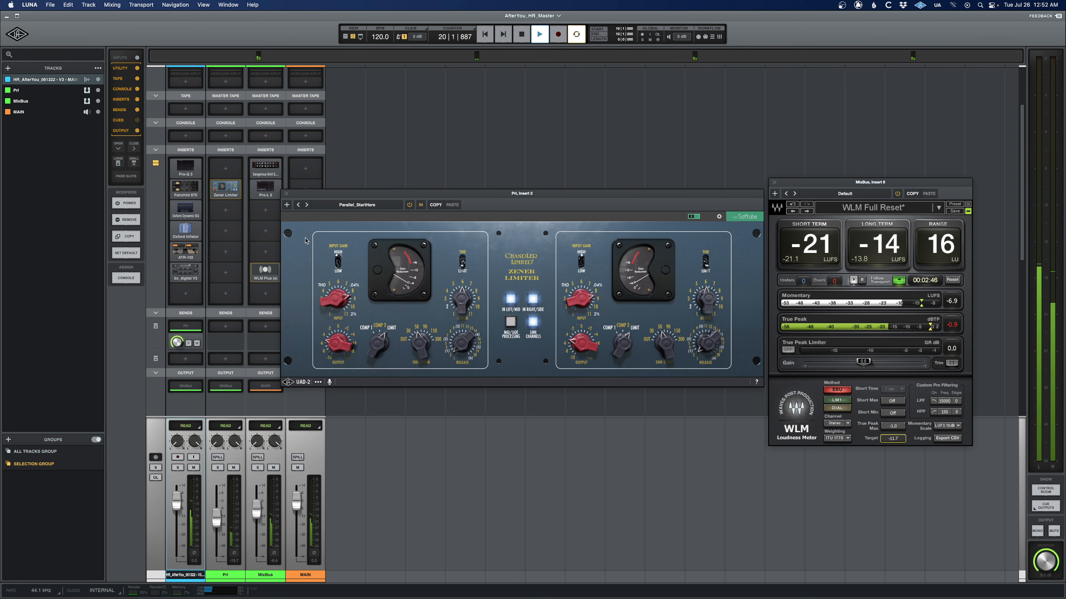
Close the Zener Limiter, reopen MixBus's BAX EQ above the WLM meter, and adjust its high-frequency shelf and level
click(287, 195)
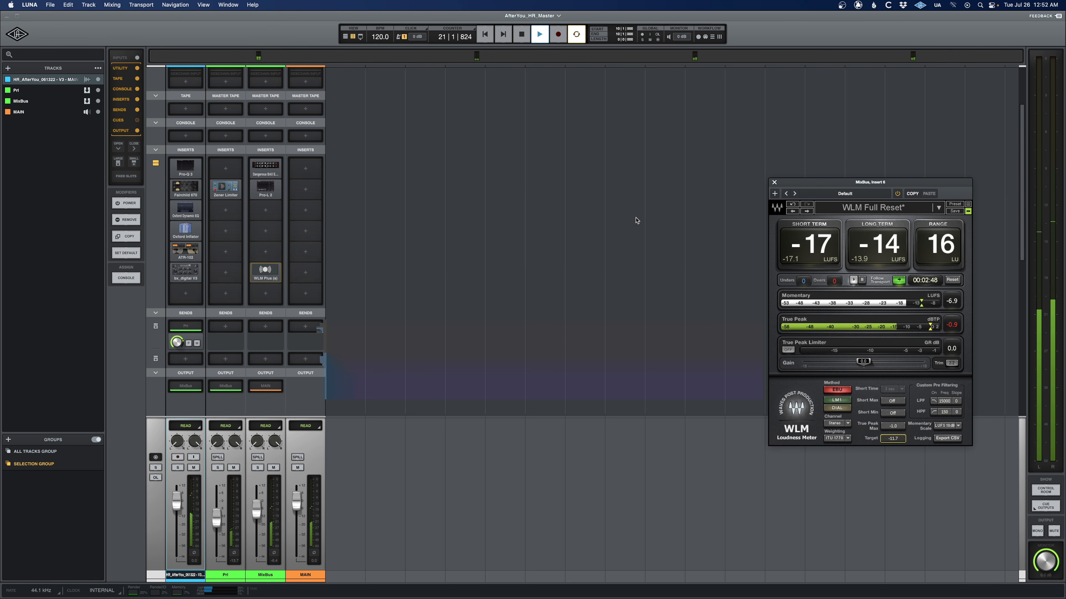
click(265, 165)
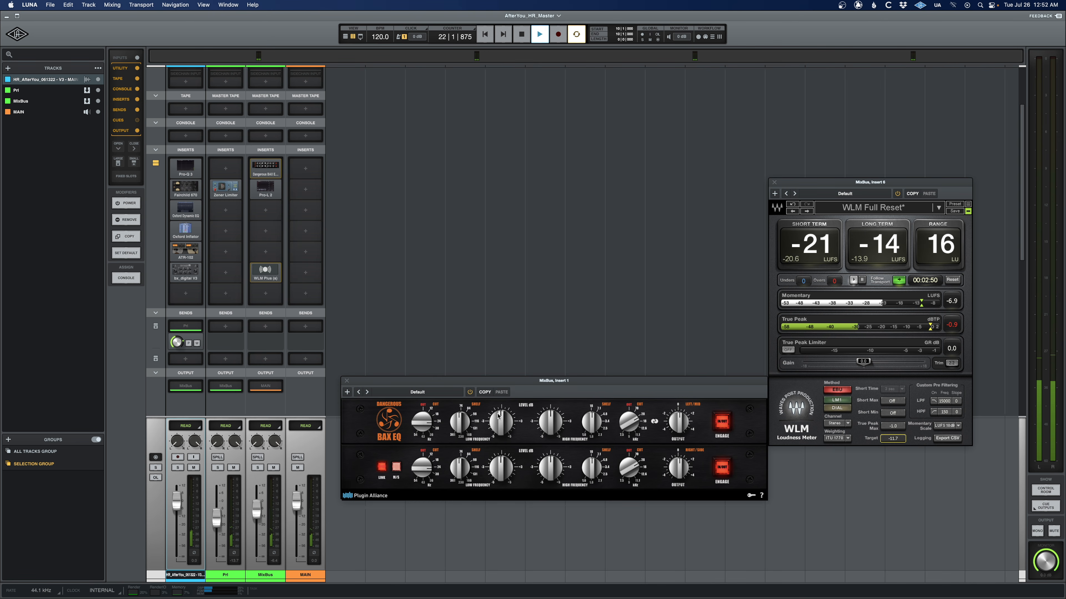
drag(540, 388, 538, 83)
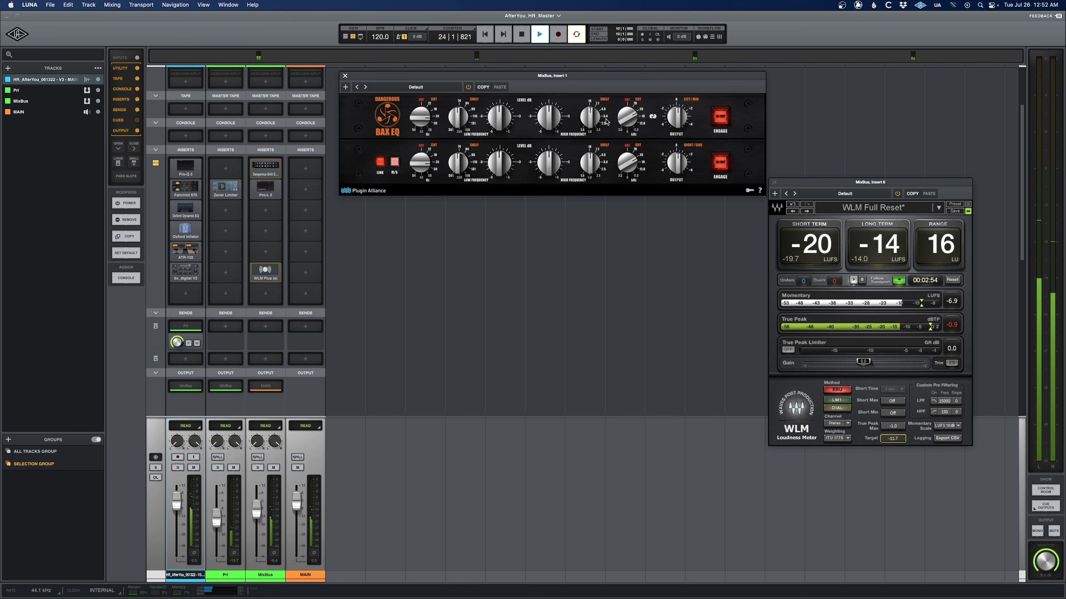
drag(551, 121, 545, 119)
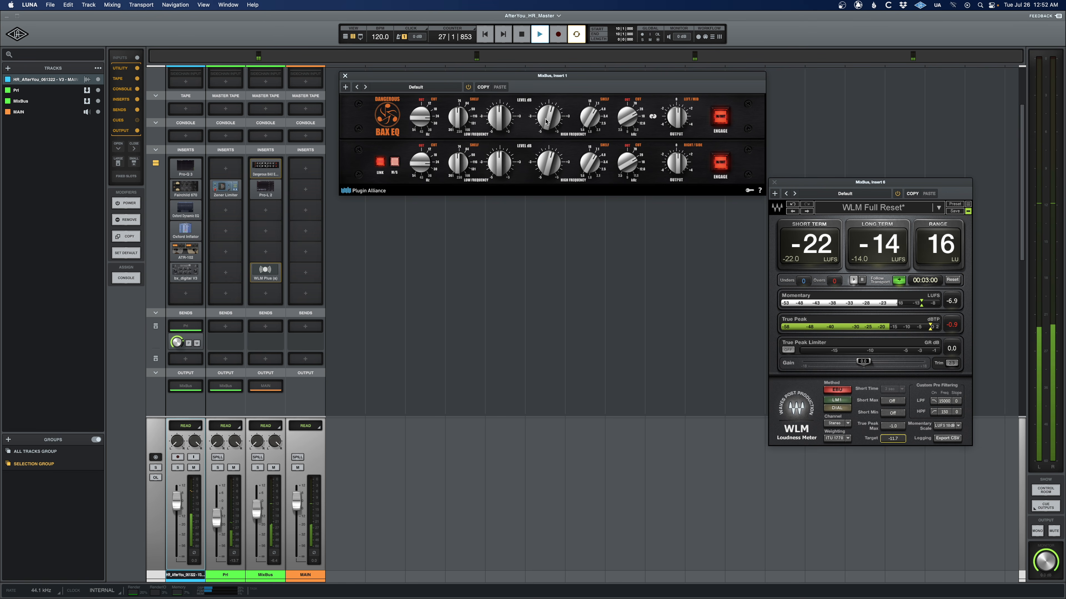
In the song track's bx_digital V3, cut the mono section's LMF band by about 0.3 dB near 133 Hz, and close the plug-in
click(186, 271)
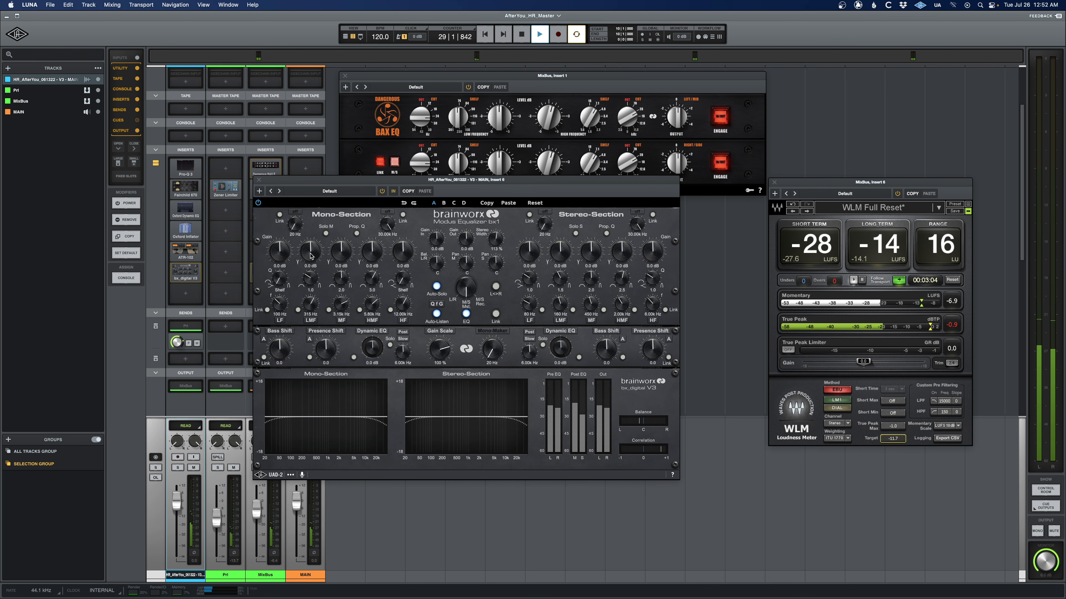
scroll(311, 256, down, 1)
scroll(310, 312, down, 2)
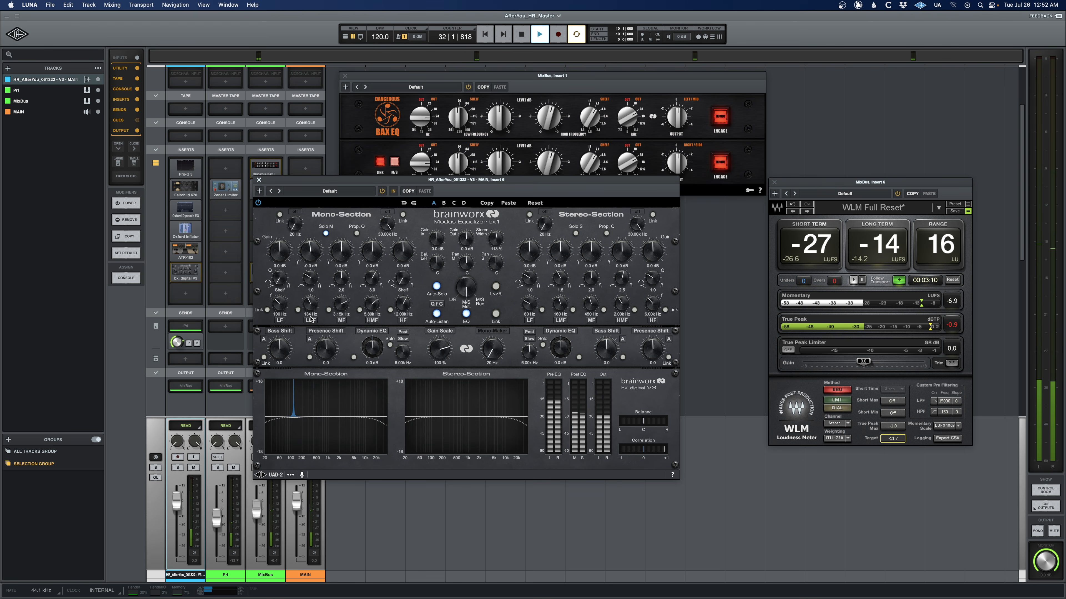
scroll(311, 317, up, 1)
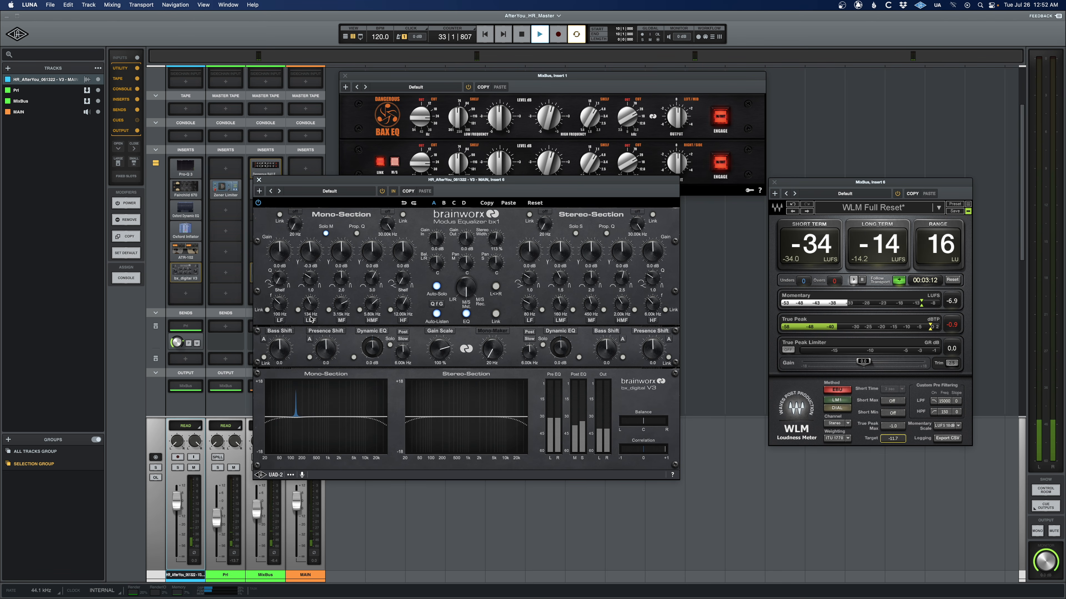
scroll(311, 317, down, 1)
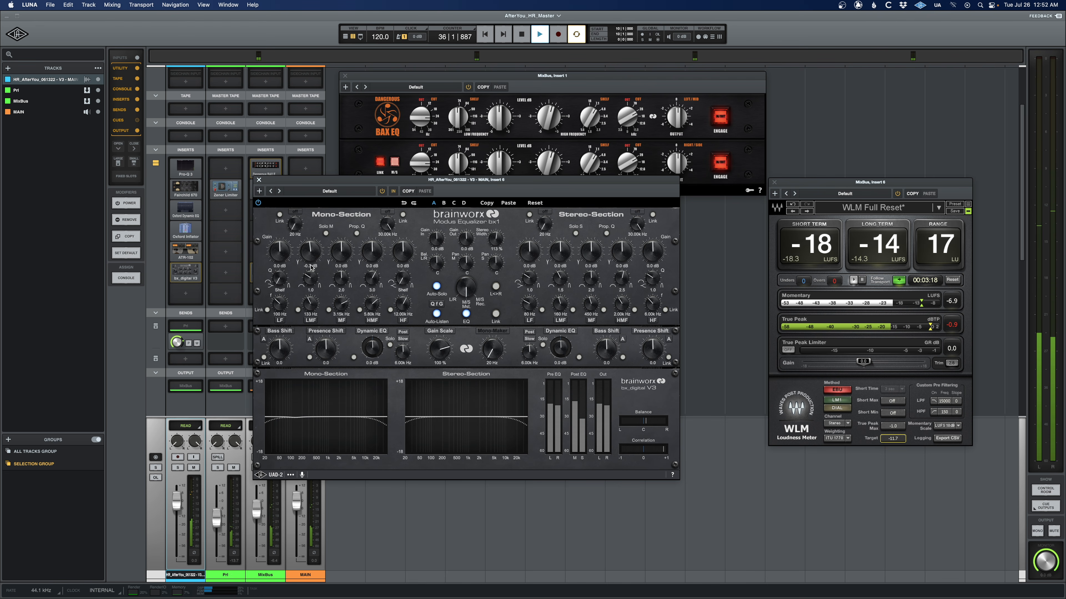
click(259, 180)
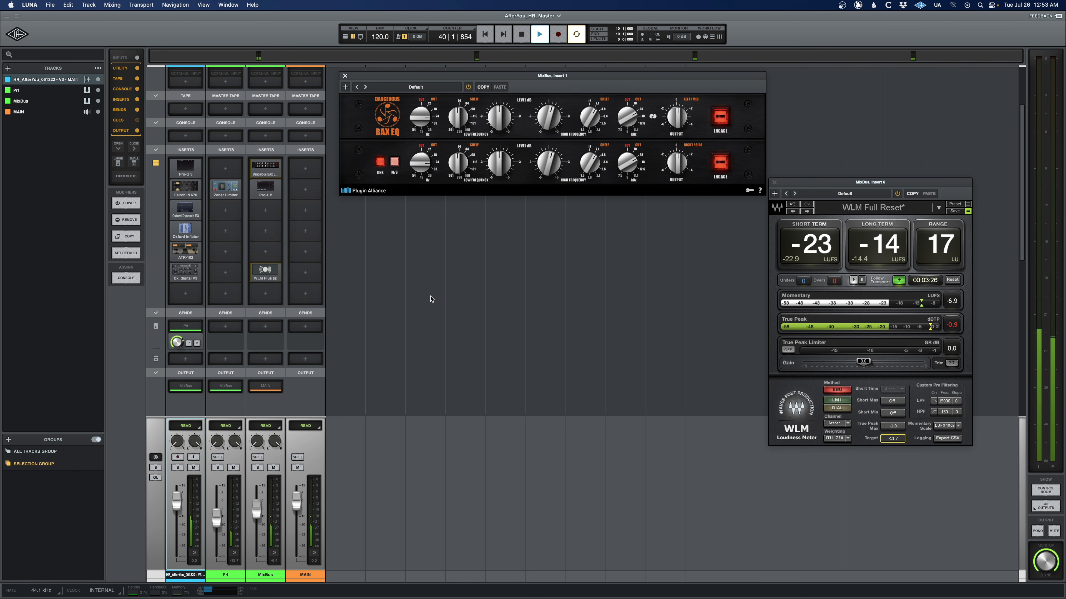
Stop playback, reopen the song track's bx_digital V3 to review the mono-section EQ, close it, and play from bar 10
key(space)
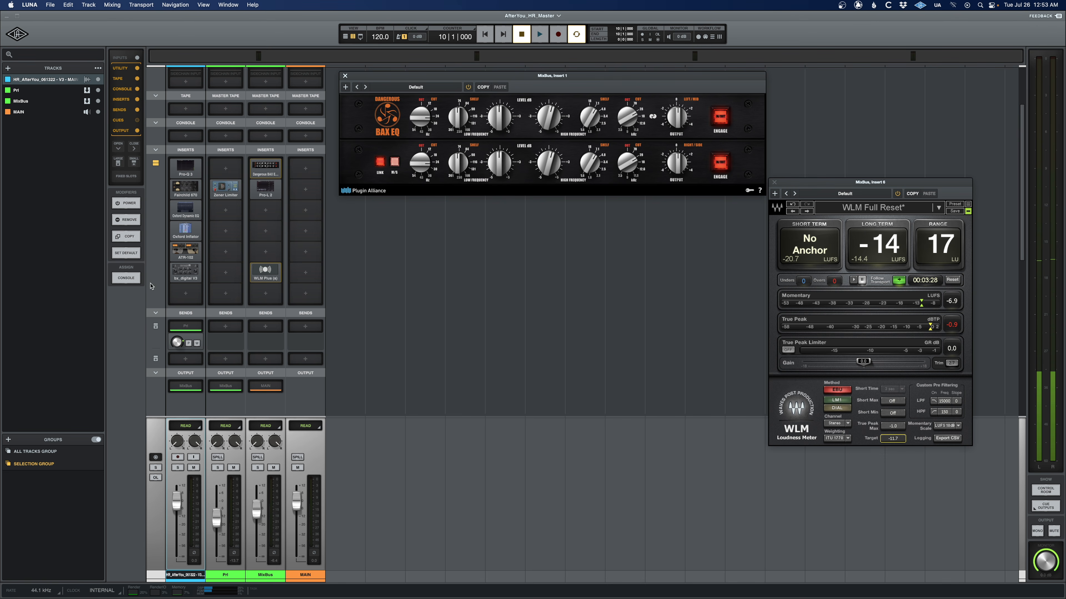
click(186, 273)
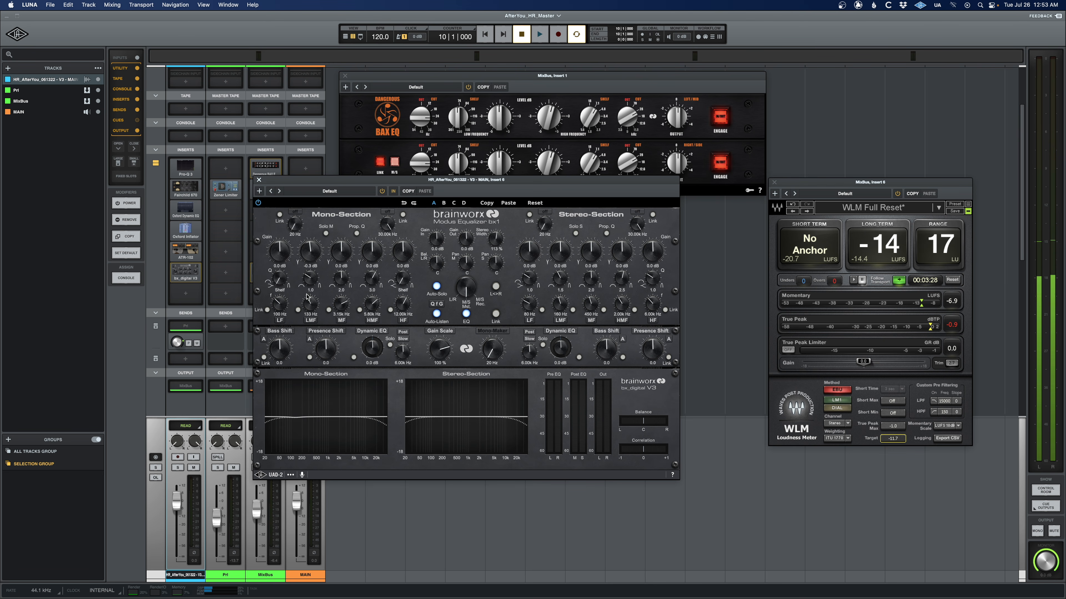
click(258, 179)
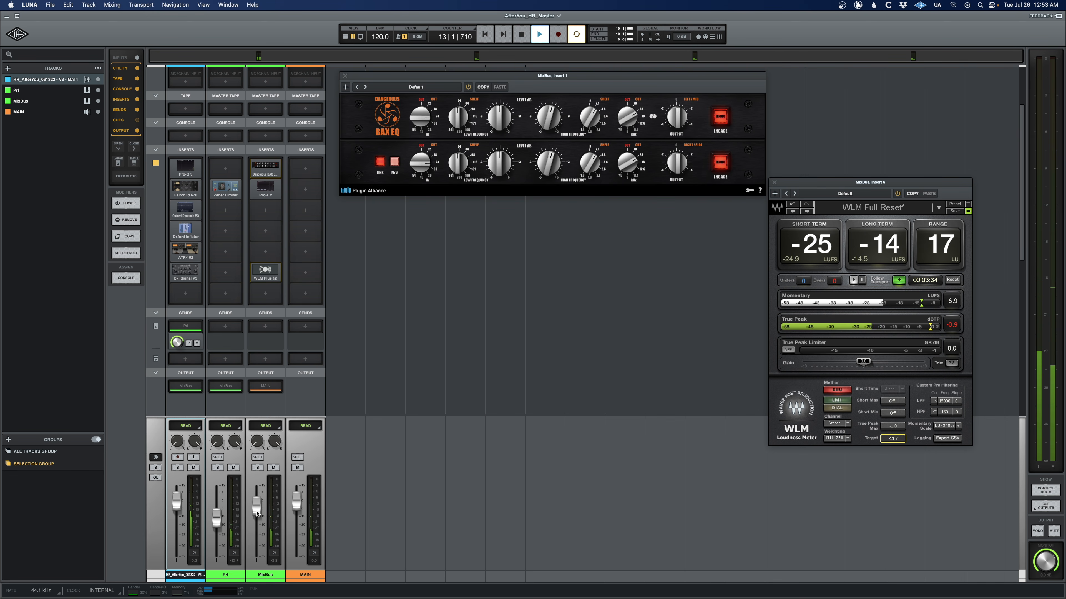
Open MixBus's Pro-L 2 below BAX EQ, lower the MixBus fader, and raise the limiter's gain to about +6.8 dB
click(265, 189)
drag(565, 118, 555, 202)
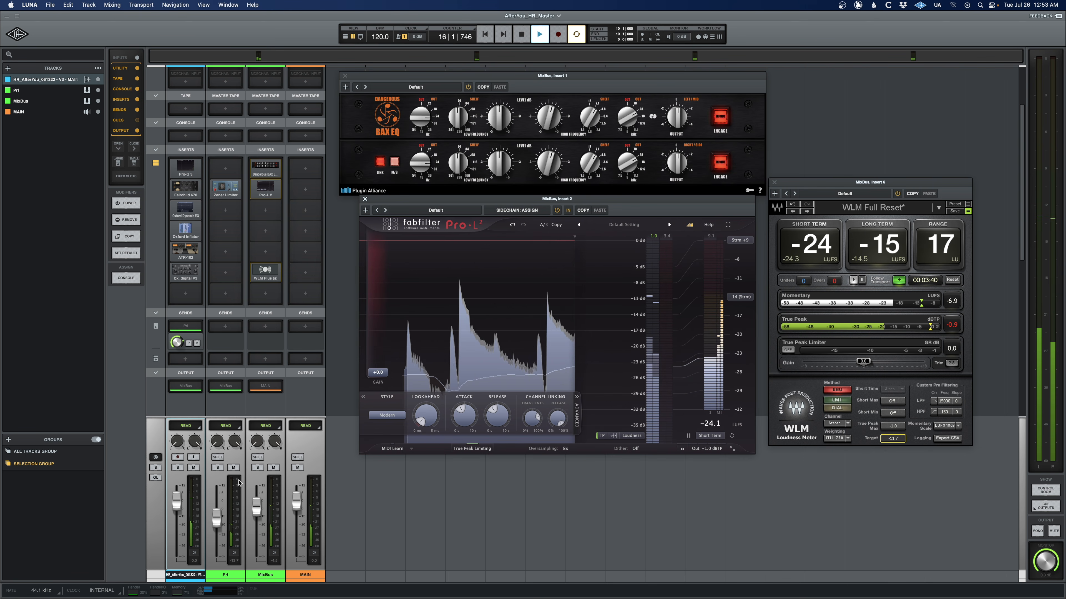
drag(256, 508, 256, 519)
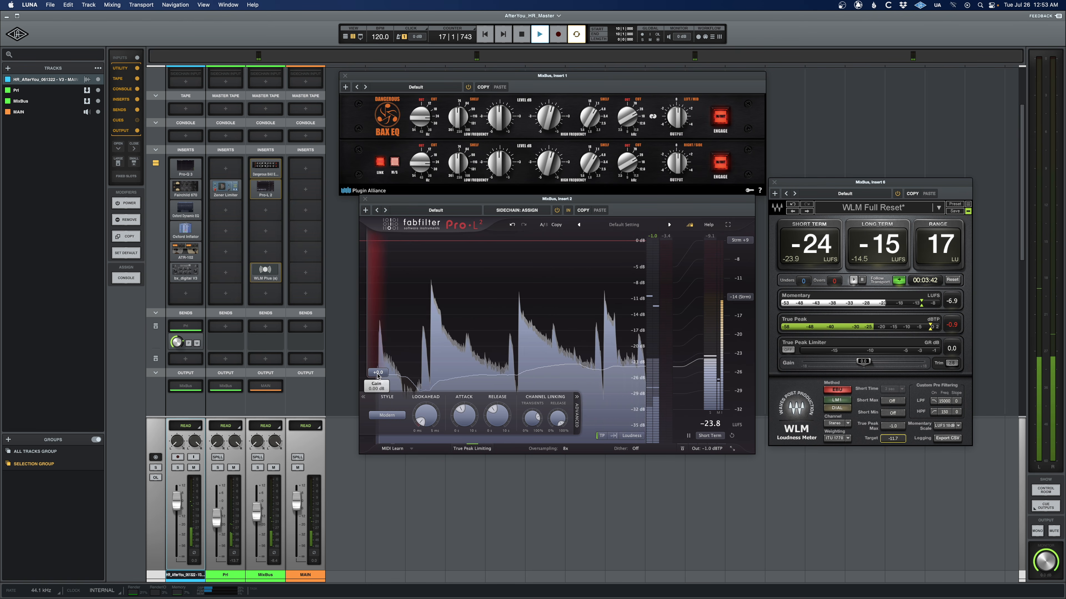
drag(378, 373, 378, 354)
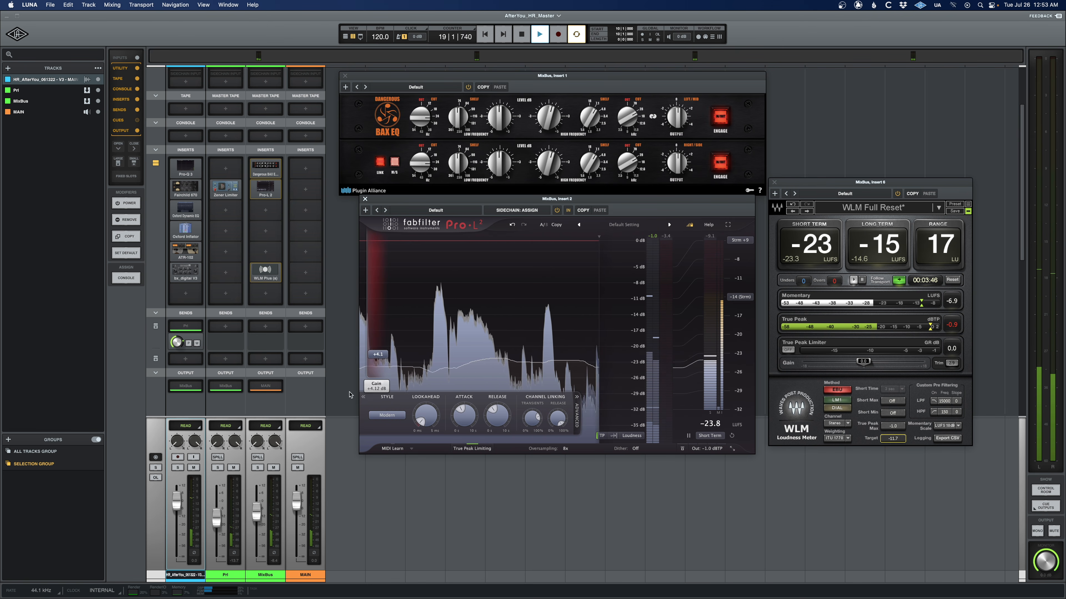
drag(256, 508, 258, 512)
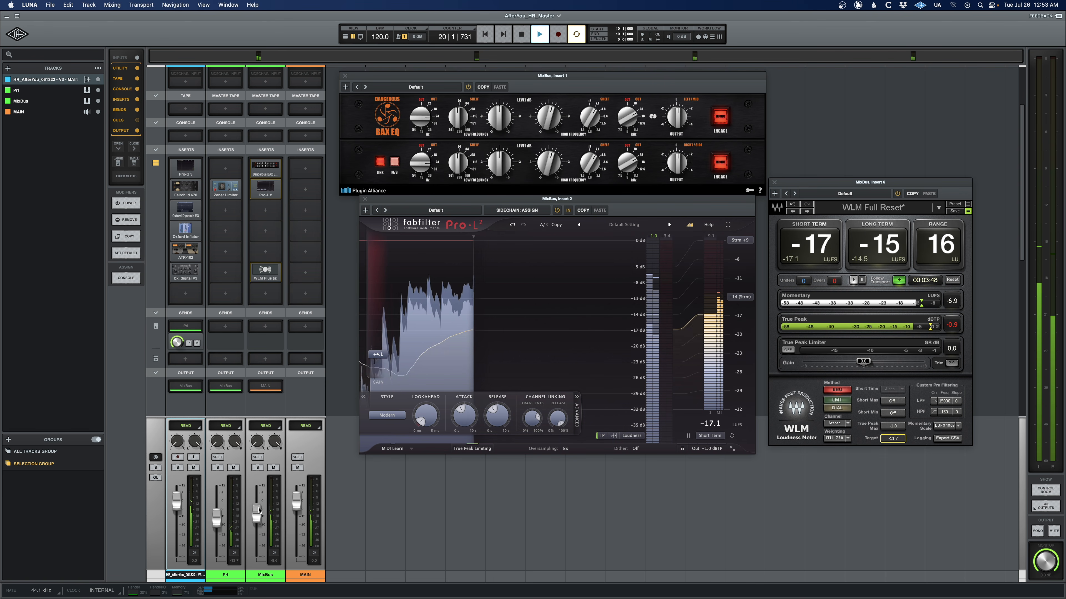
drag(376, 355, 378, 344)
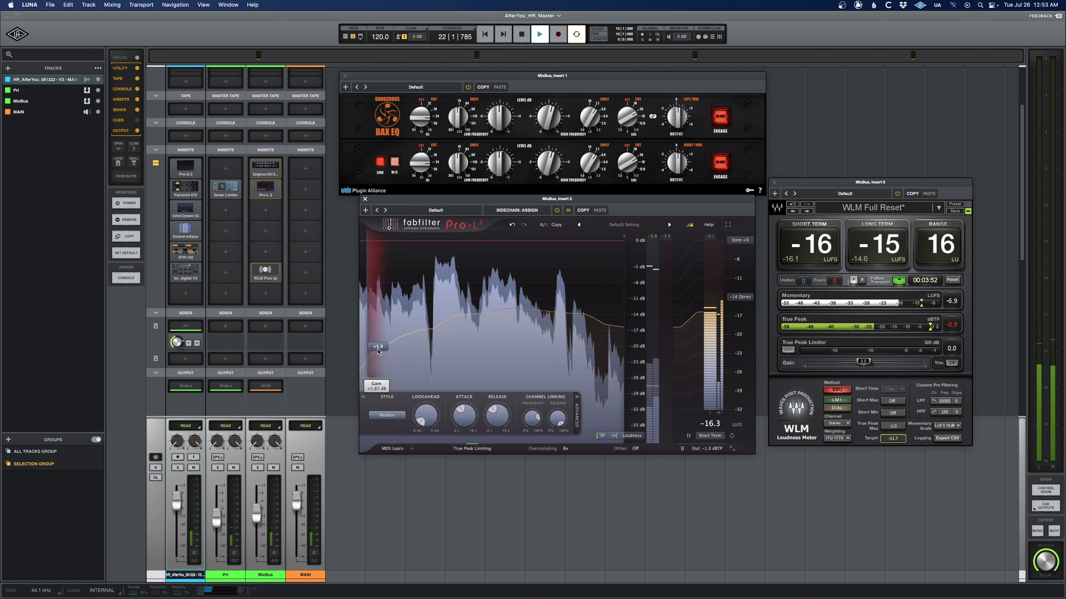
Close BAX EQ, trim the MixBus fader slightly, and move Pro-L 2 higher, keeping its gain at about +6.8 dB
drag(257, 518, 256, 520)
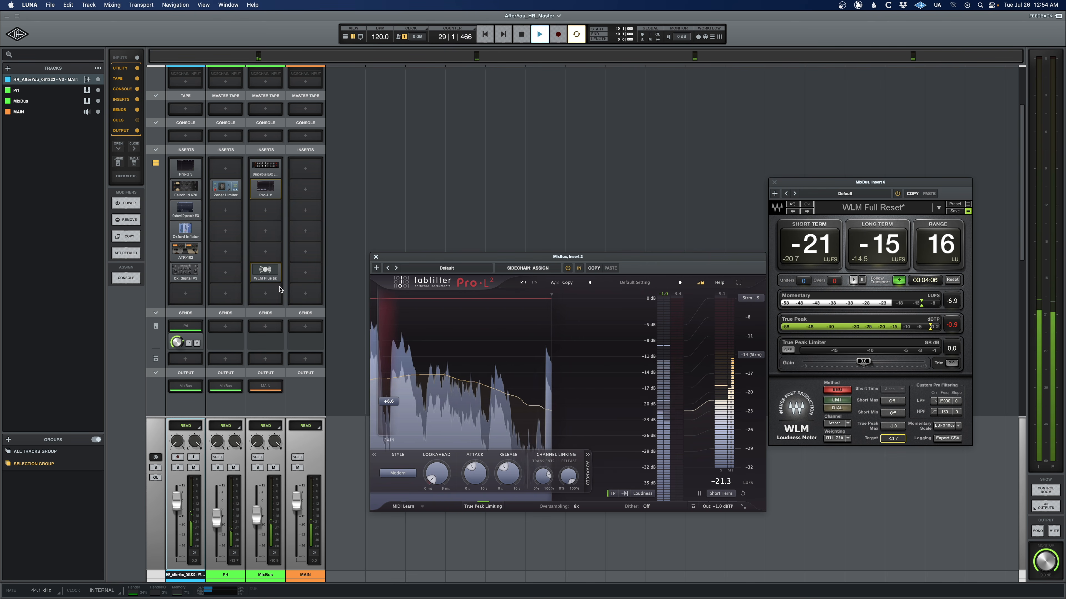
drag(257, 519, 257, 519)
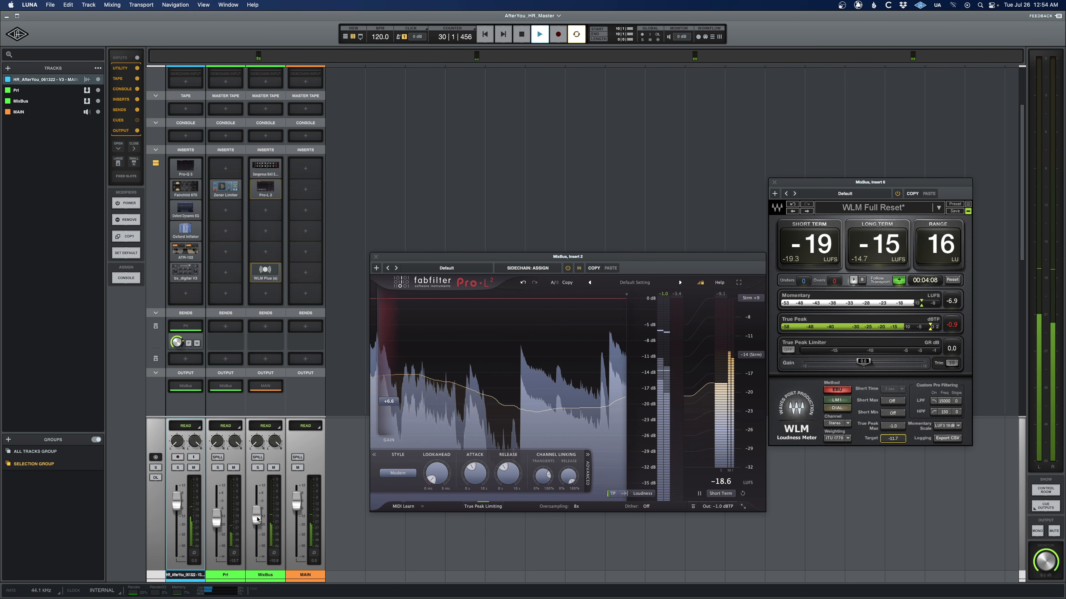
drag(511, 257, 503, 137)
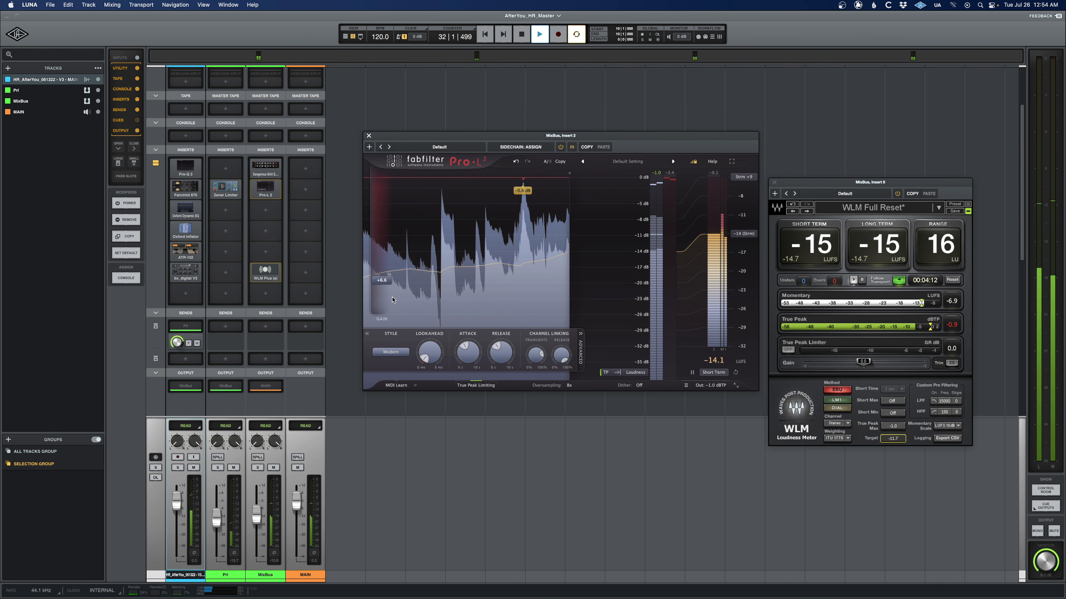
drag(386, 282, 386, 281)
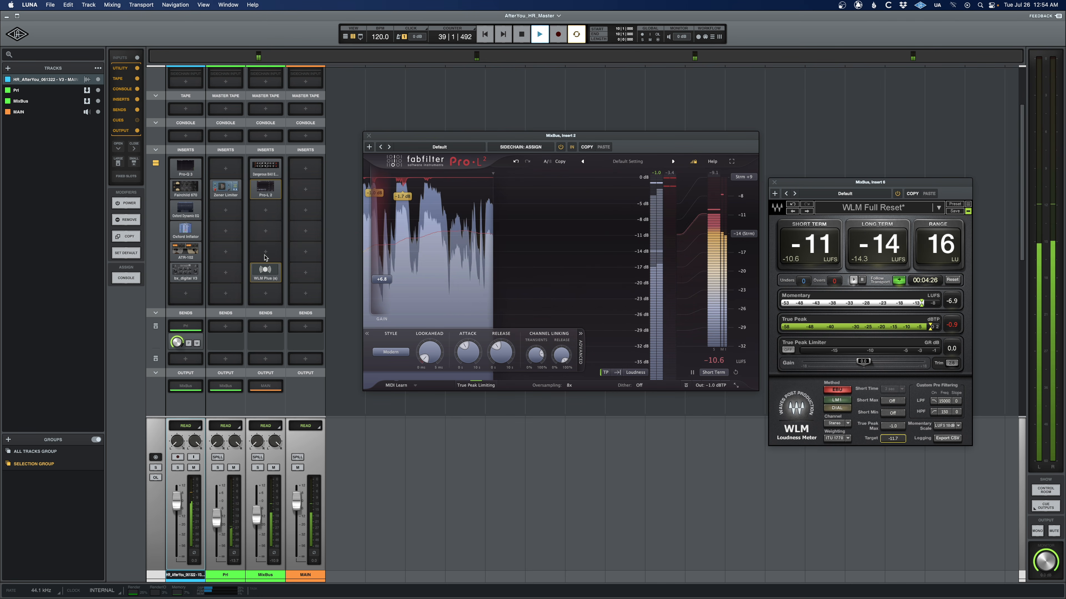
Arrange the WLM meter and Pro-L 2 windows side by side above the mixer faders, and stop playback
drag(786, 185, 49, 140)
drag(161, 143, 176, 109)
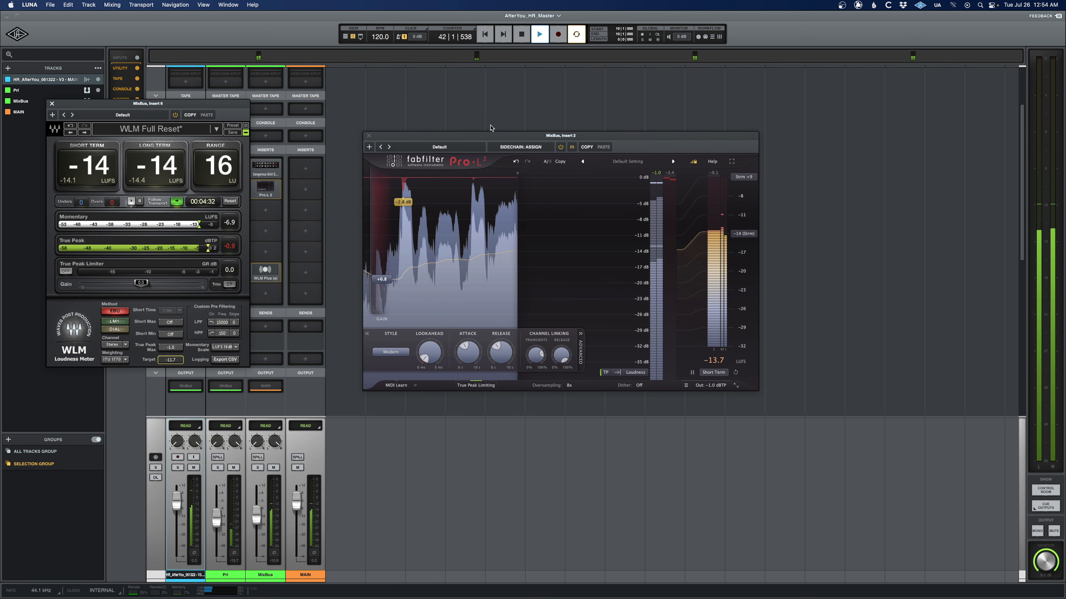
drag(482, 140, 409, 109)
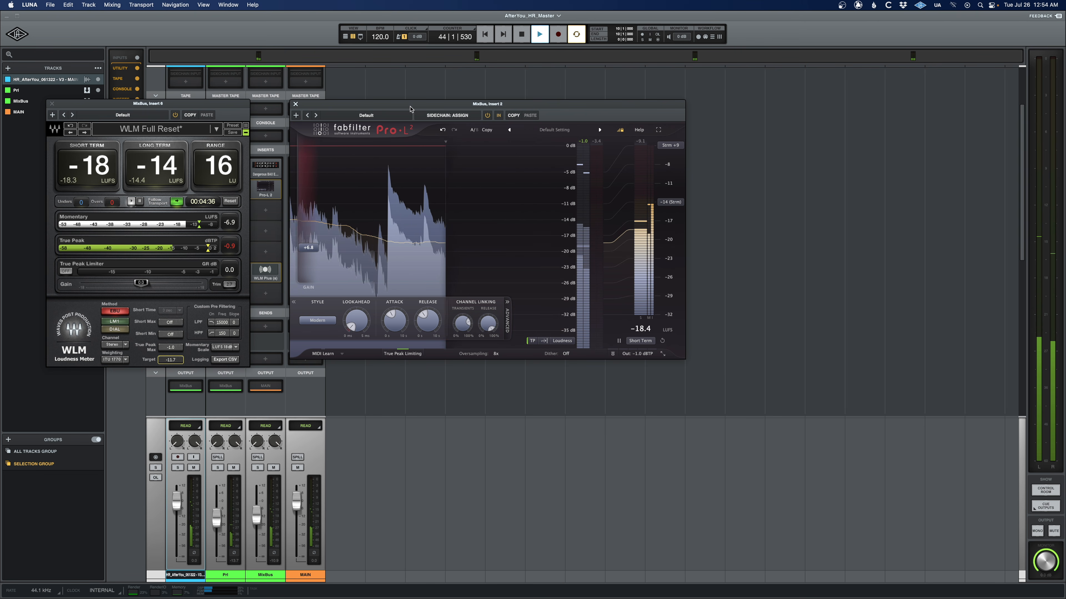
key(space)
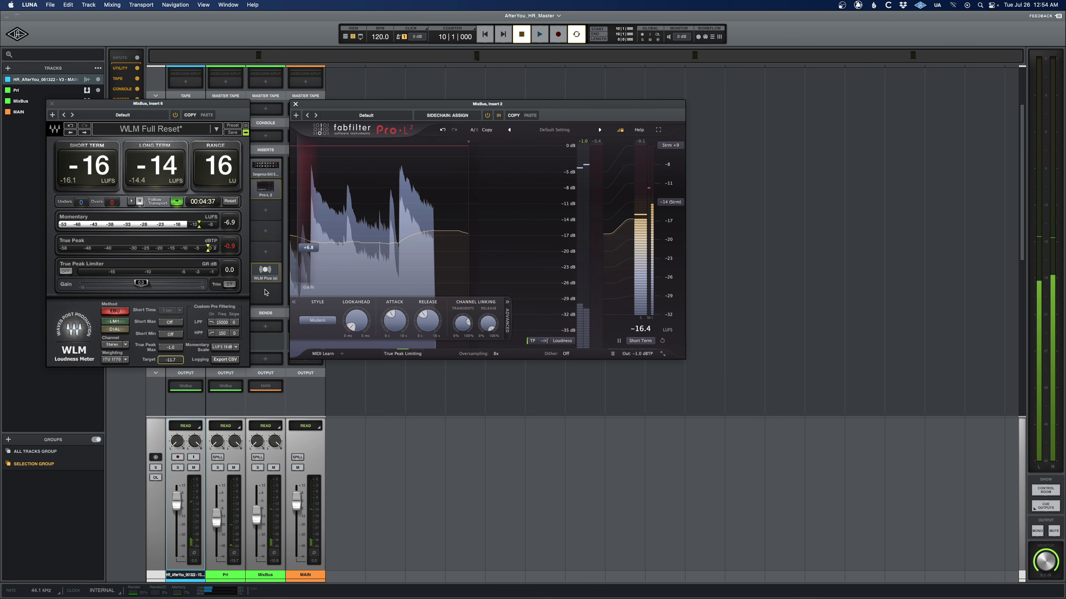
Find the Decibel plug-in with the search term dec and insert it in the empty MixBus slot after WLM
click(265, 292)
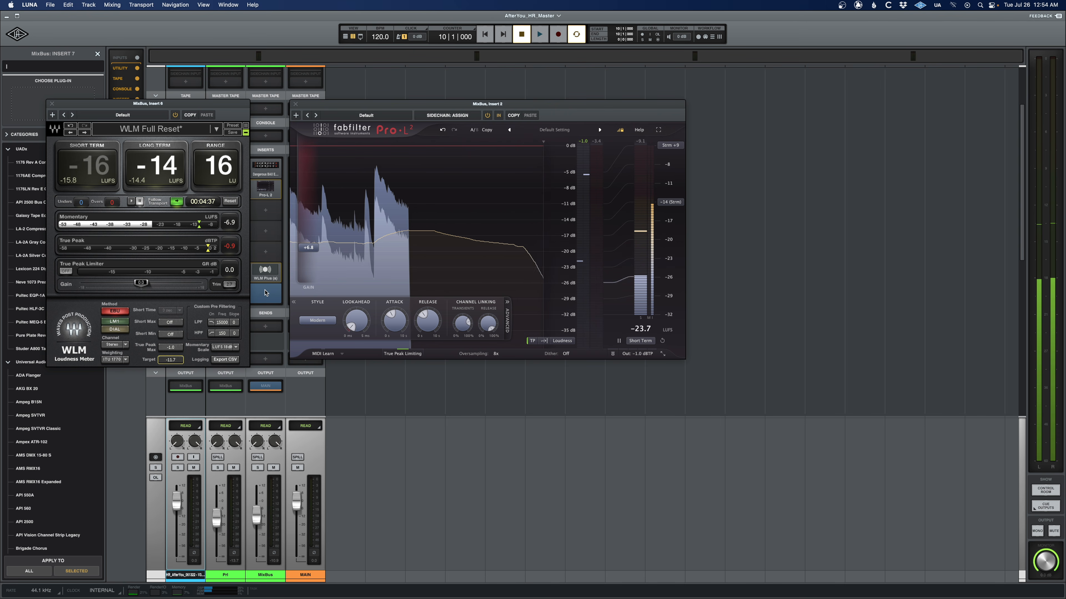
text(metr)
key(BackSpace)
key(BackSpace)
text(t)
key(BackSpace)
key(BackSpace)
key(BackSpace)
text(dec)
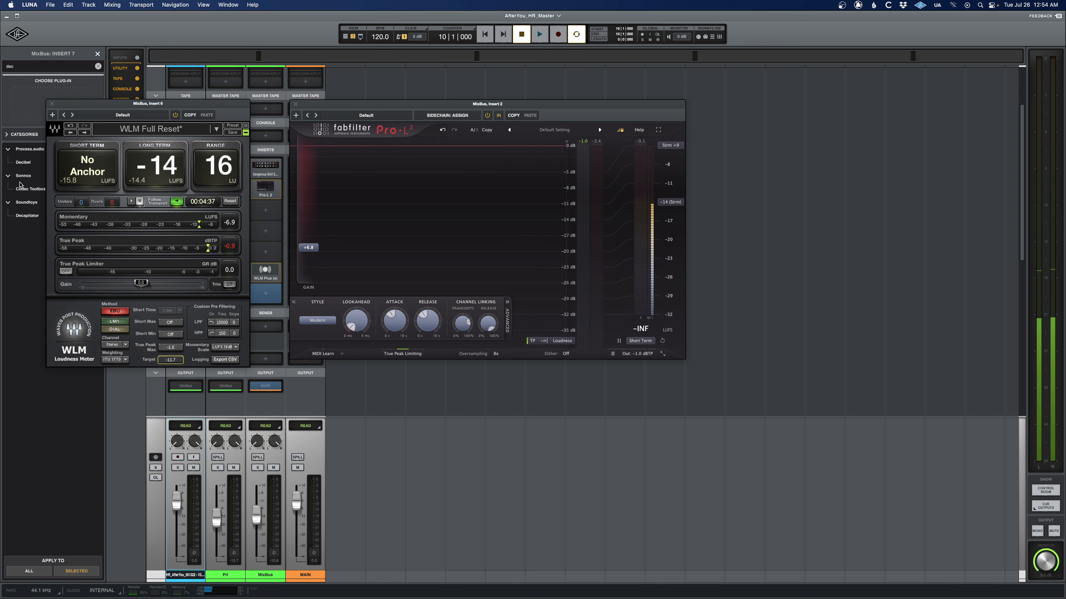
click(26, 165)
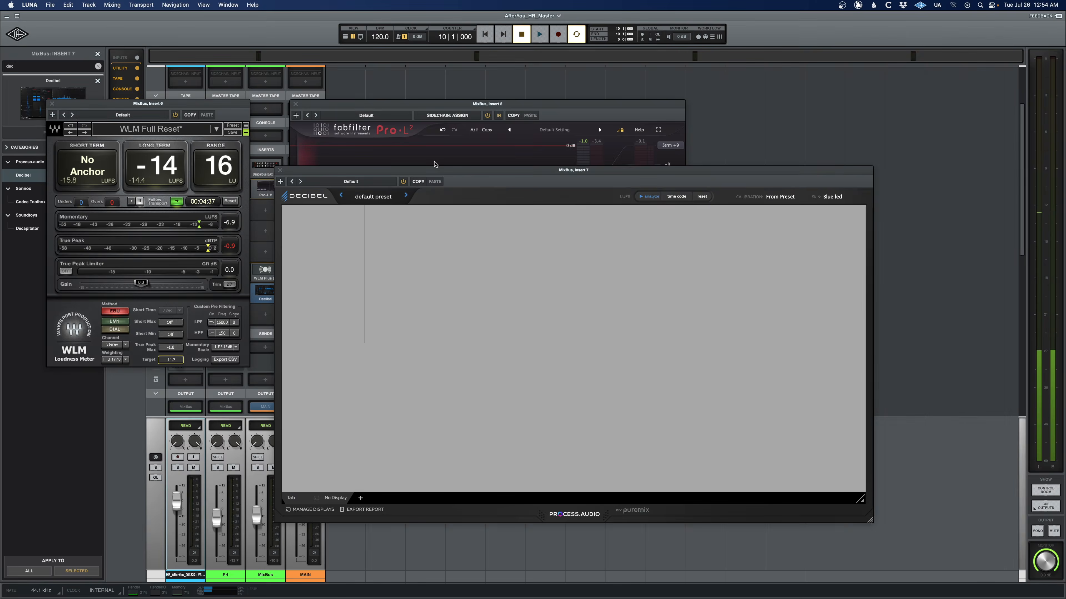
Load Decibel's Mastering preset and move its window clear of Pro-L 2
click(384, 197)
mouse_move(396, 227)
click(445, 227)
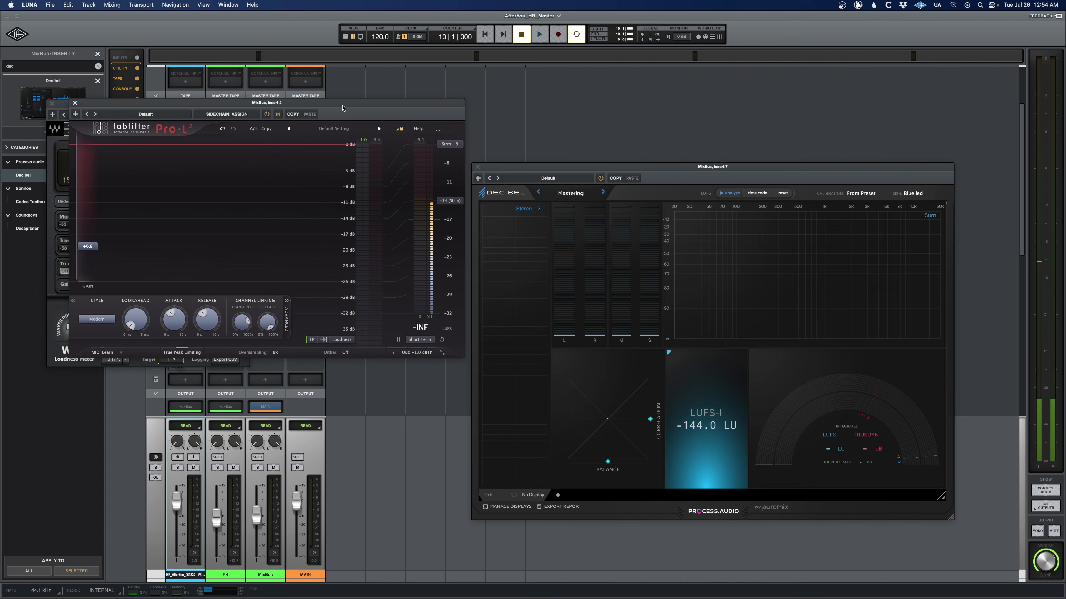
drag(617, 172, 663, 146)
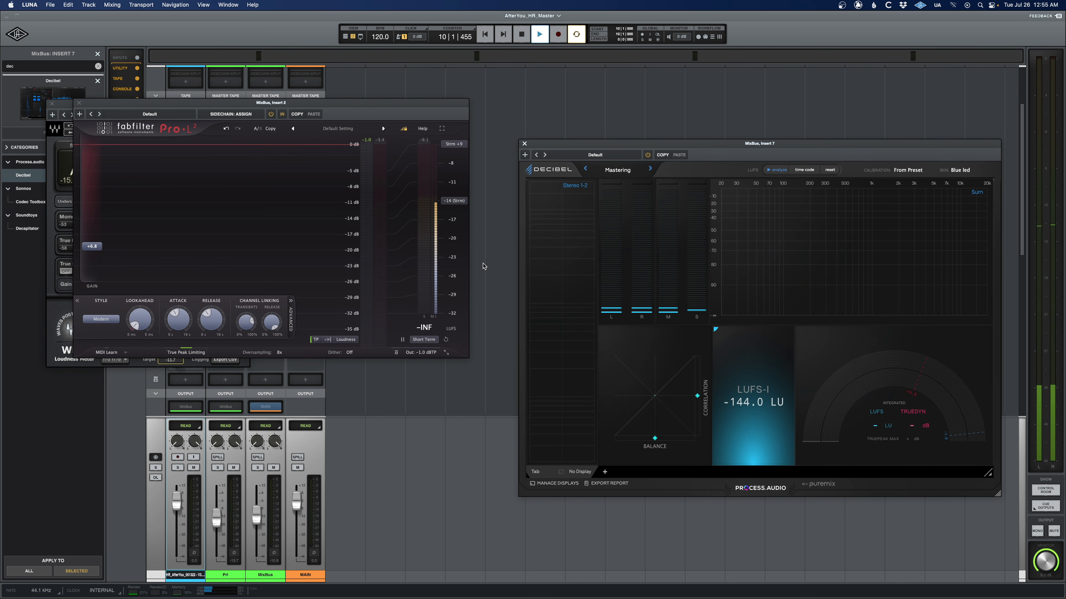
With the song playing from bar 10, move Pro-L 2 and WLM so both are readable beside Decibel, and reset WLM's loudness measurement
drag(408, 106, 456, 282)
drag(221, 104, 232, 69)
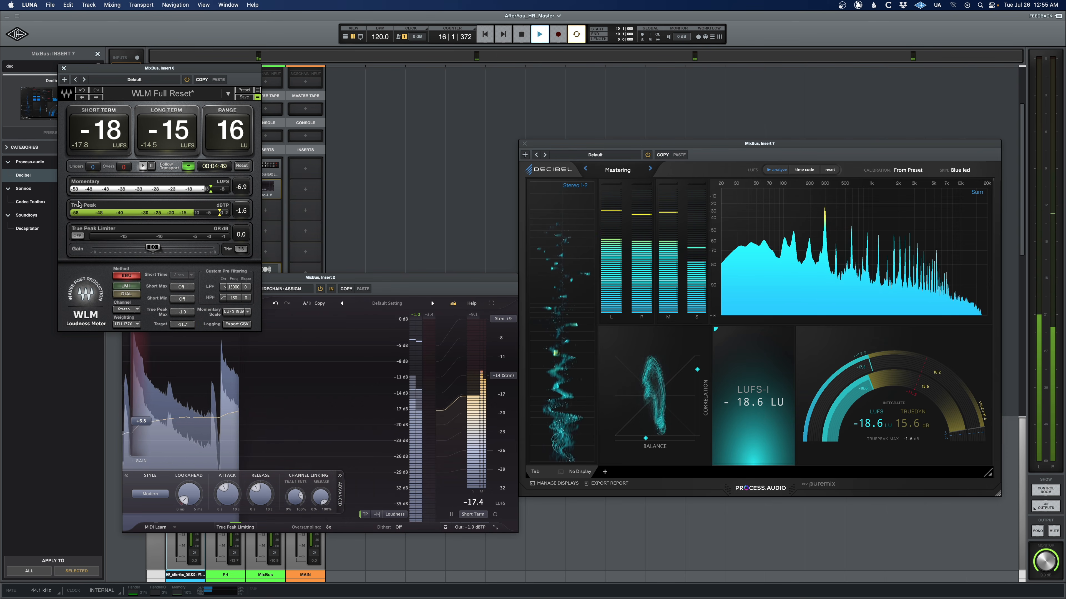
click(248, 167)
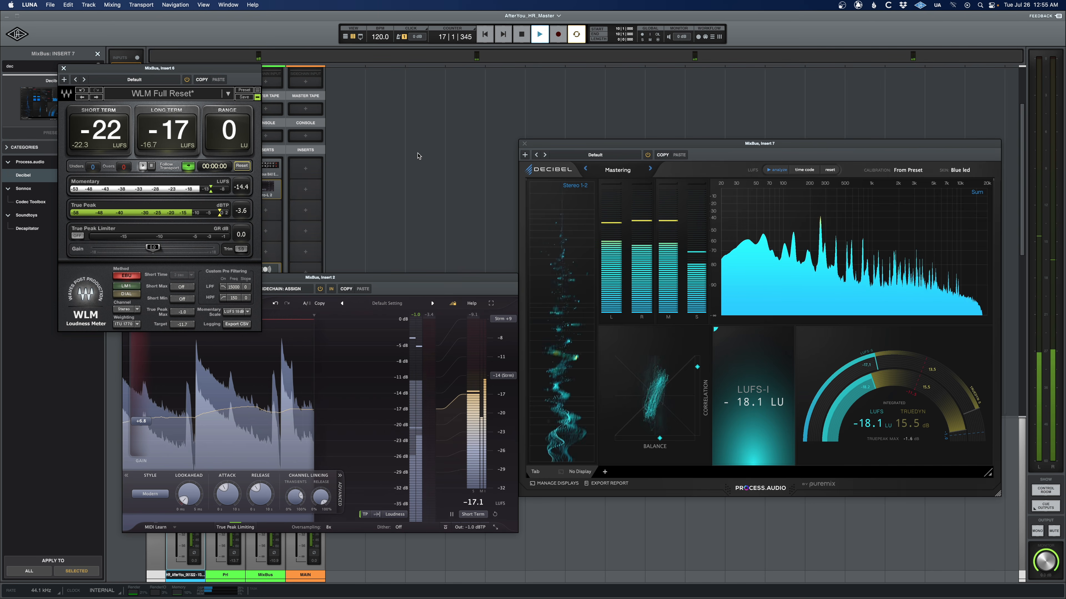
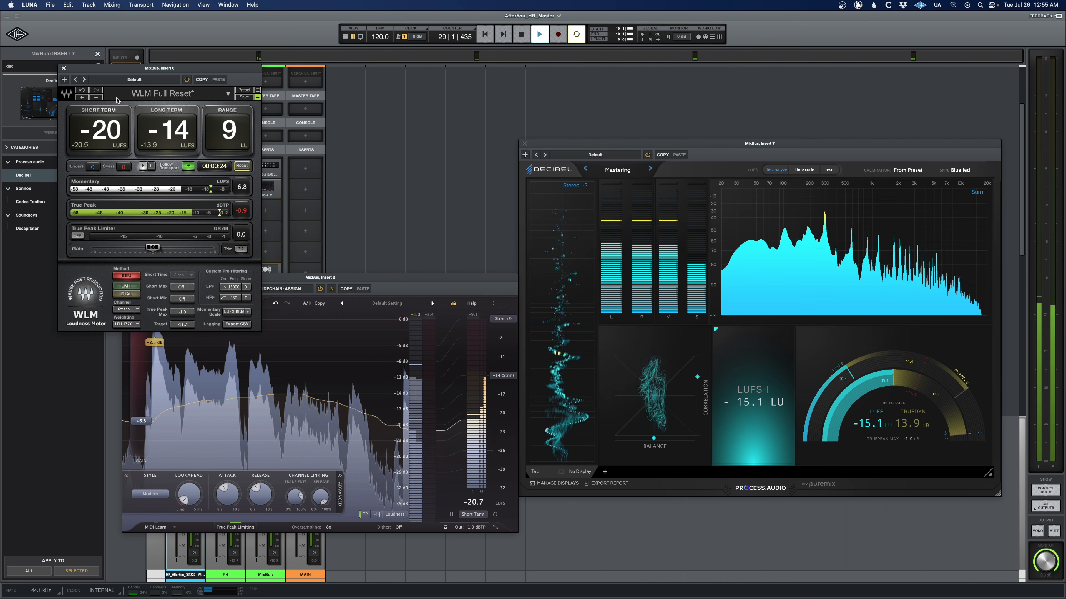
Rearrange the Pro-L 2, WLM and Decibel windows over the timeline and play the song from bar 91, checking WLM's true peak
drag(123, 69, 611, 234)
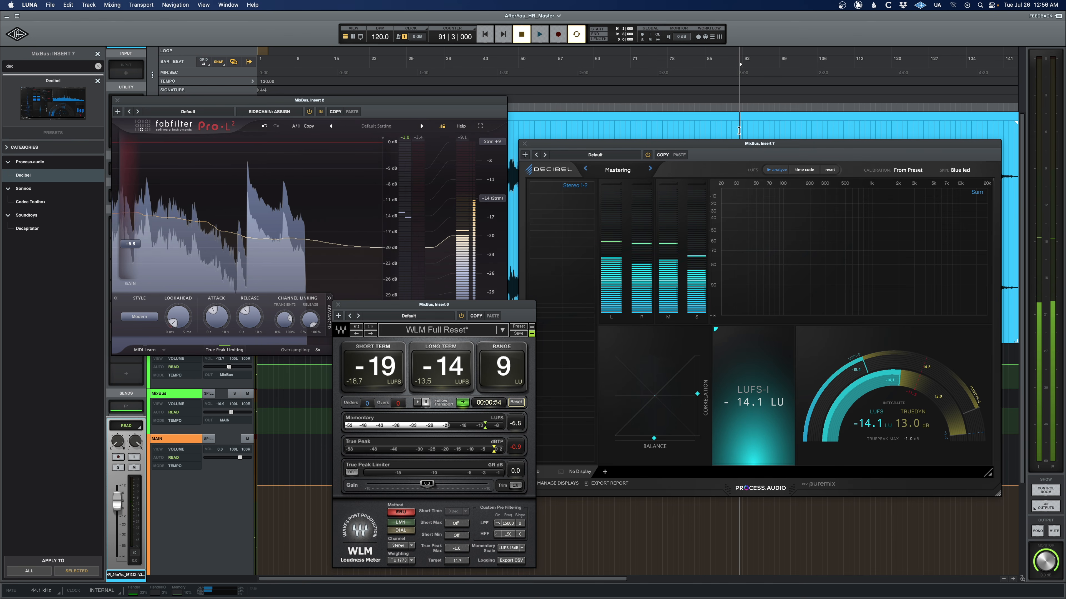
mouse_move(745, 144)
mouse_down()
mouse_move(746, 236)
mouse_move(756, 153)
mouse_up()
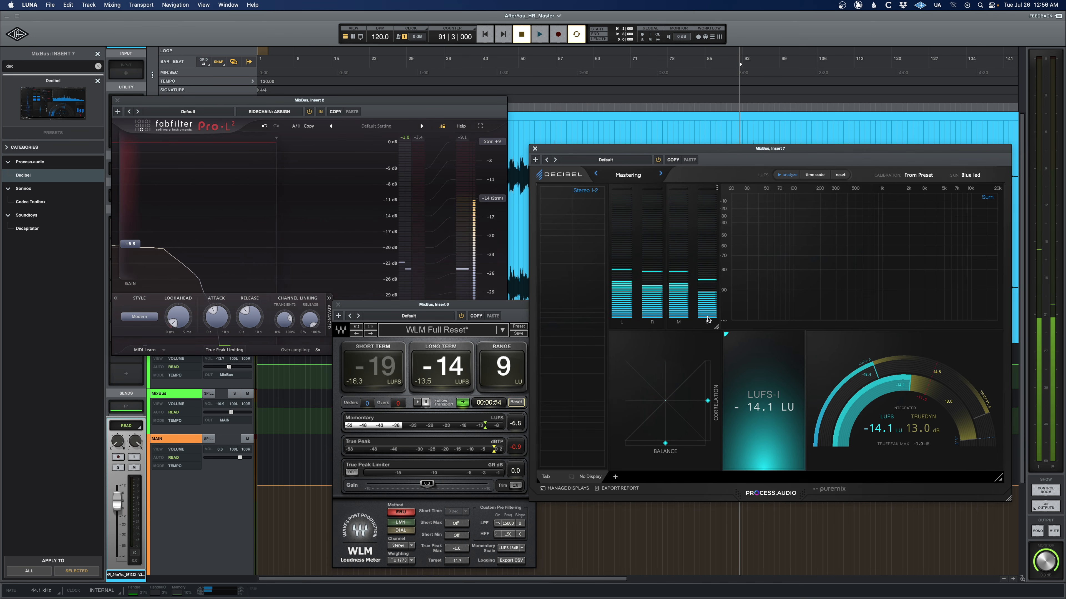
key(space)
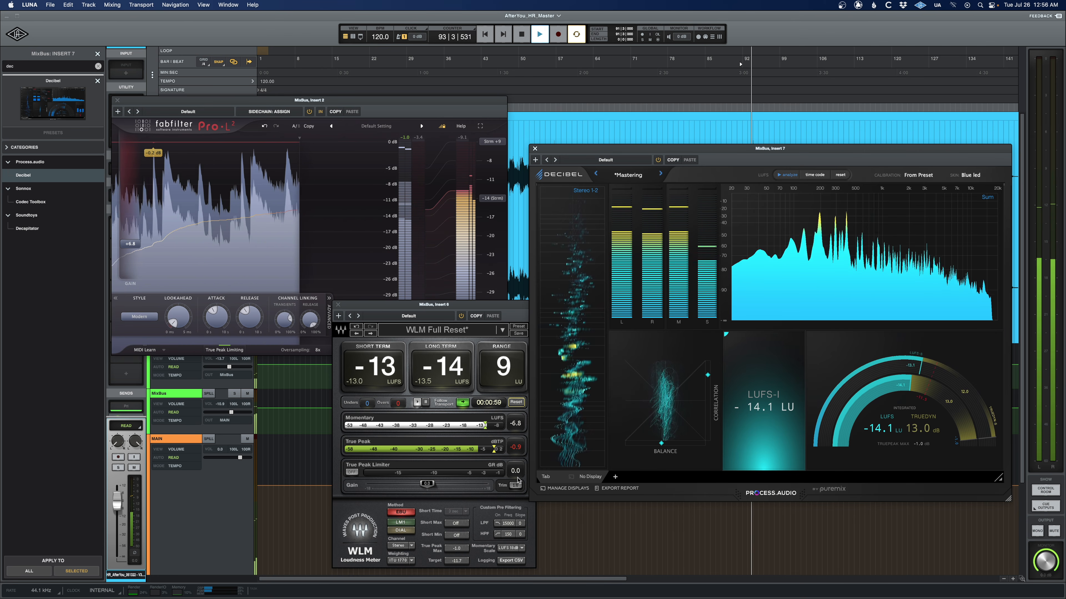
click(517, 456)
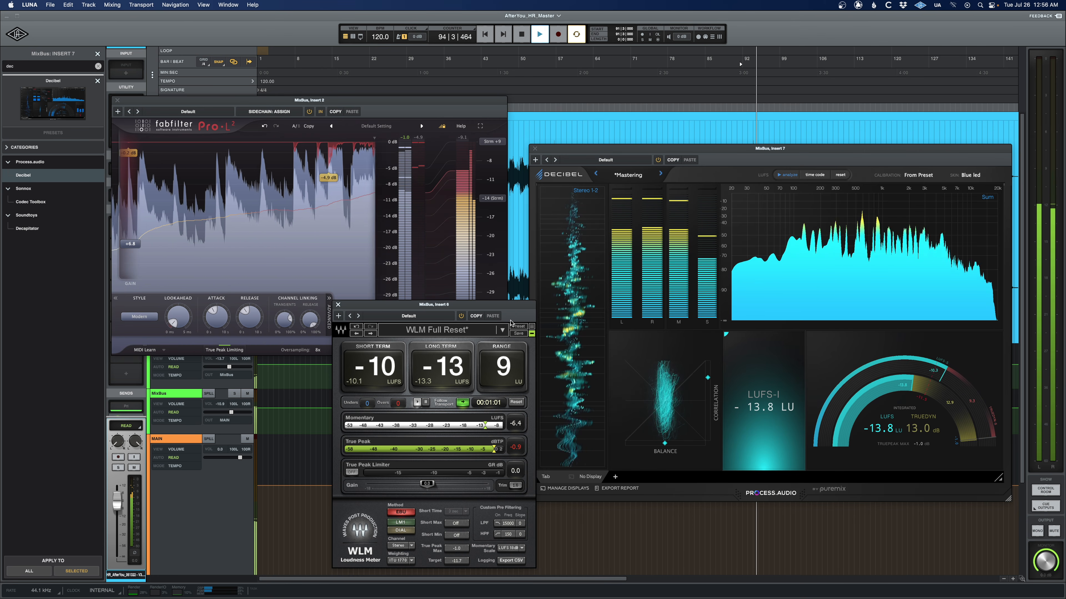
drag(498, 308, 695, 294)
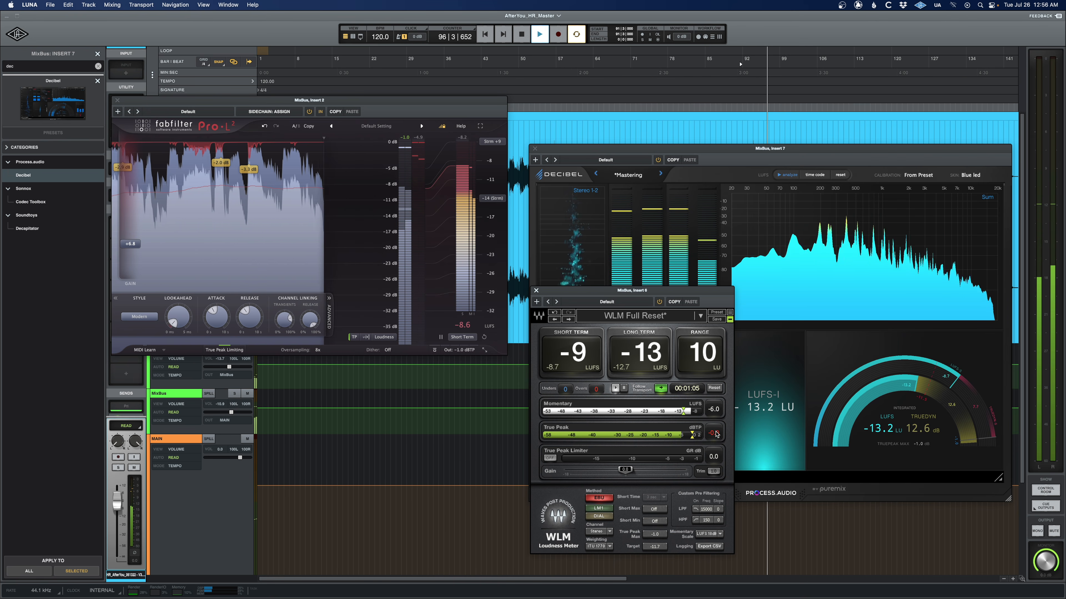
Set Pro-L 2's output level to -1.10 dBTP while the song plays
click(463, 351)
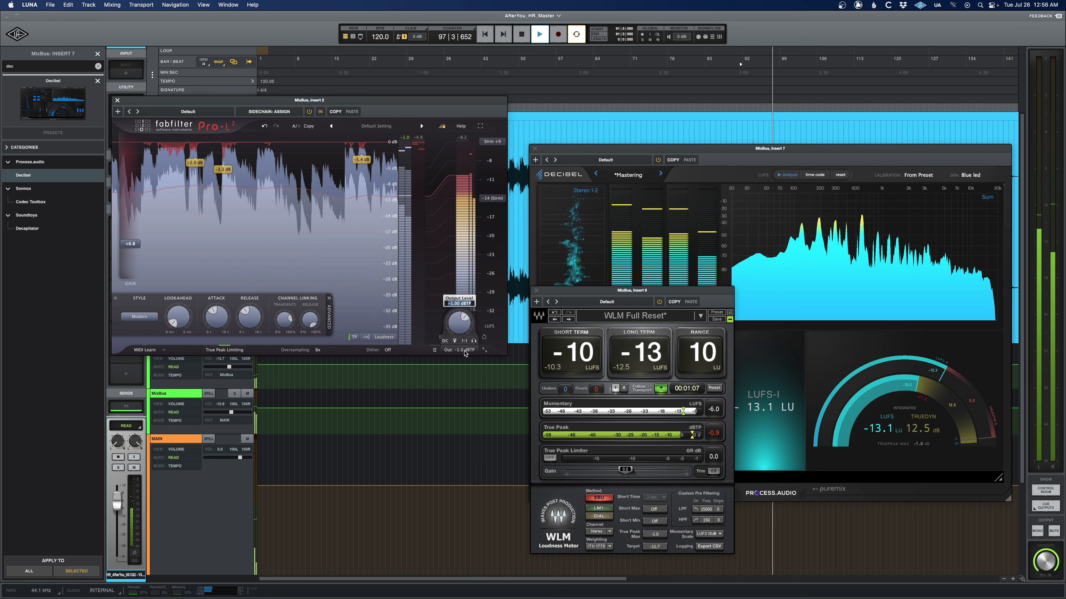
text(-)
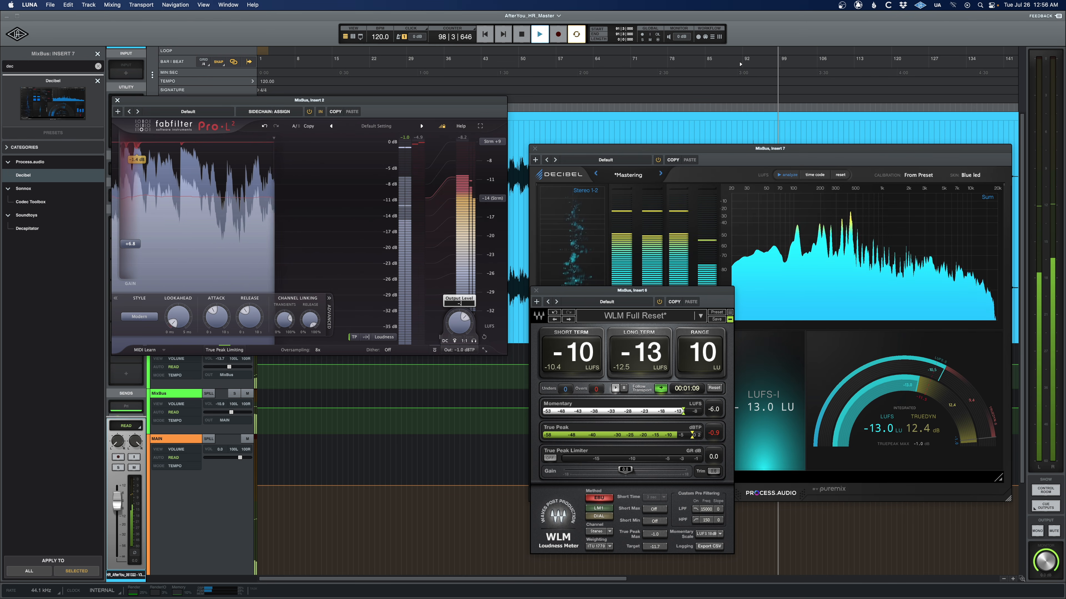
text(1.10 dBTP)
key(Return)
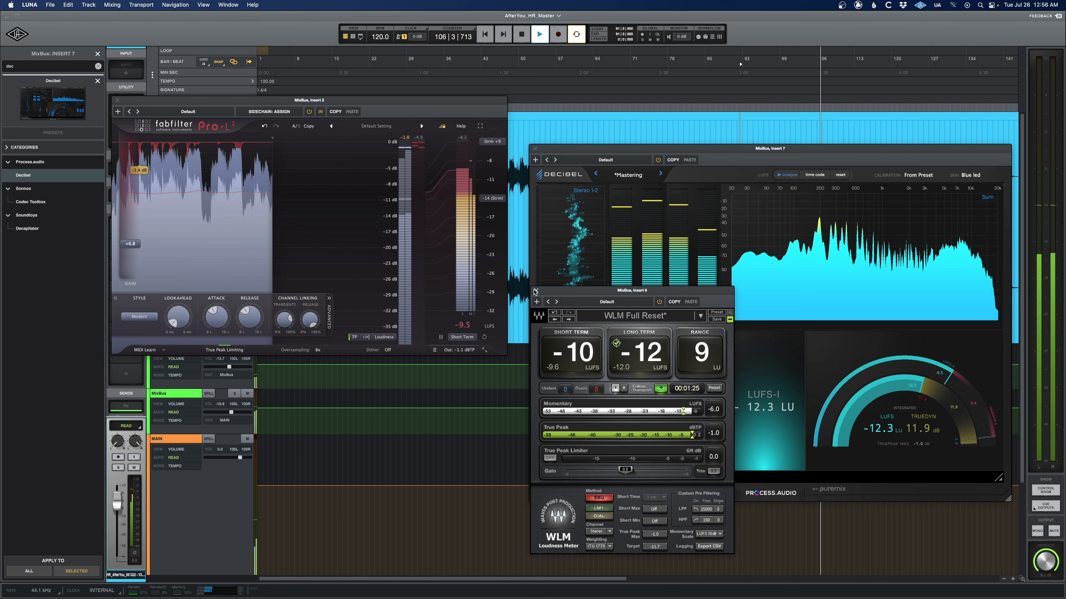
Shift the WLM window closer to Pro-L 2, reduce Pro-L 2's gain to about +6.1 dB and stop playback
drag(570, 296, 538, 296)
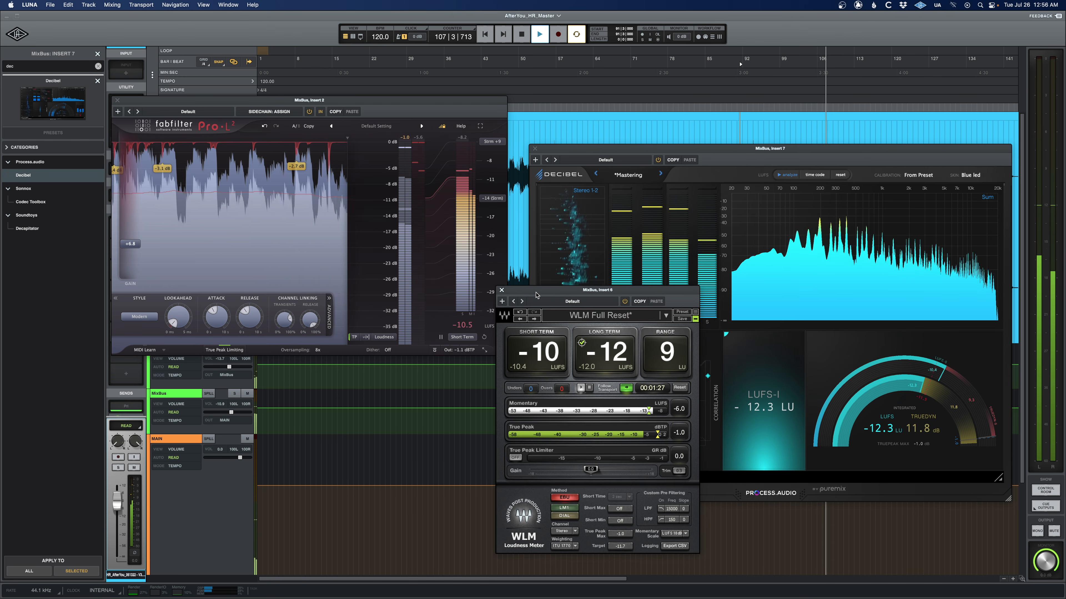
click(130, 248)
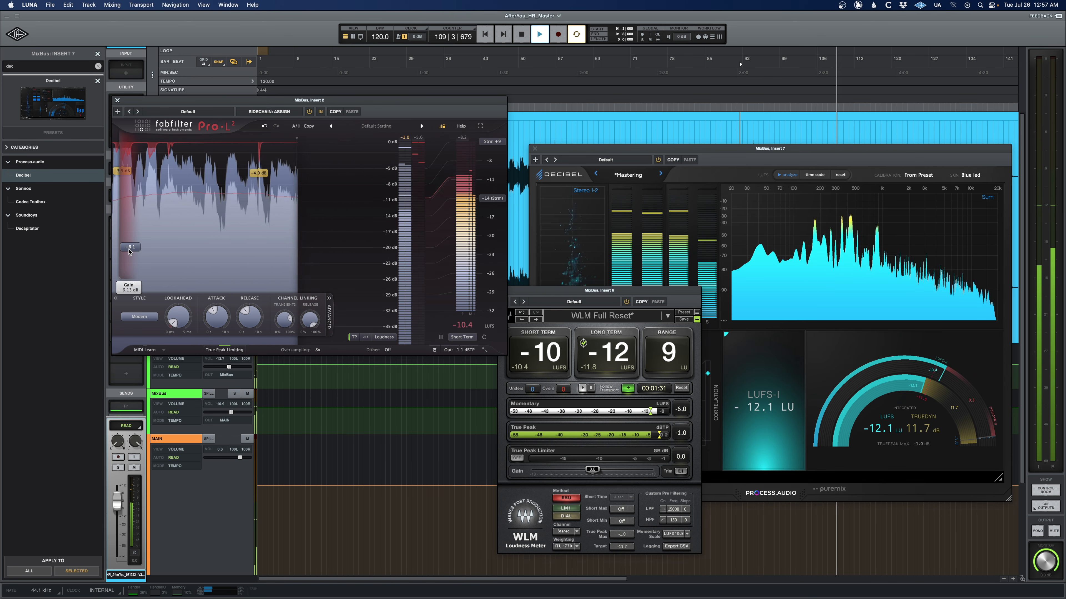
key(space)
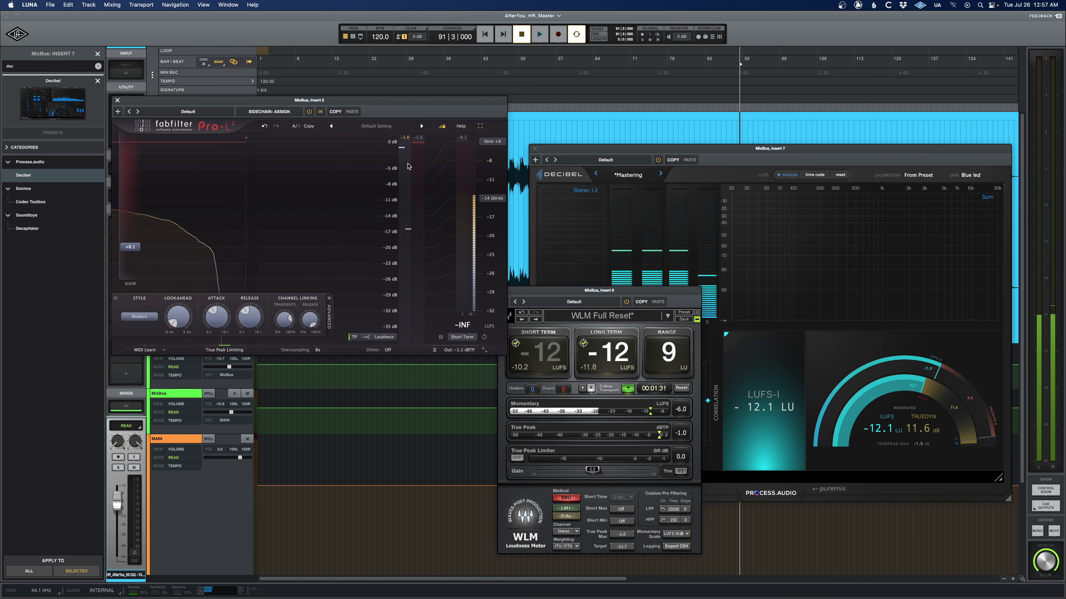
Play the song from about bar 98 and close the Decibel, WLM and Pro-L 2 windows
click(777, 130)
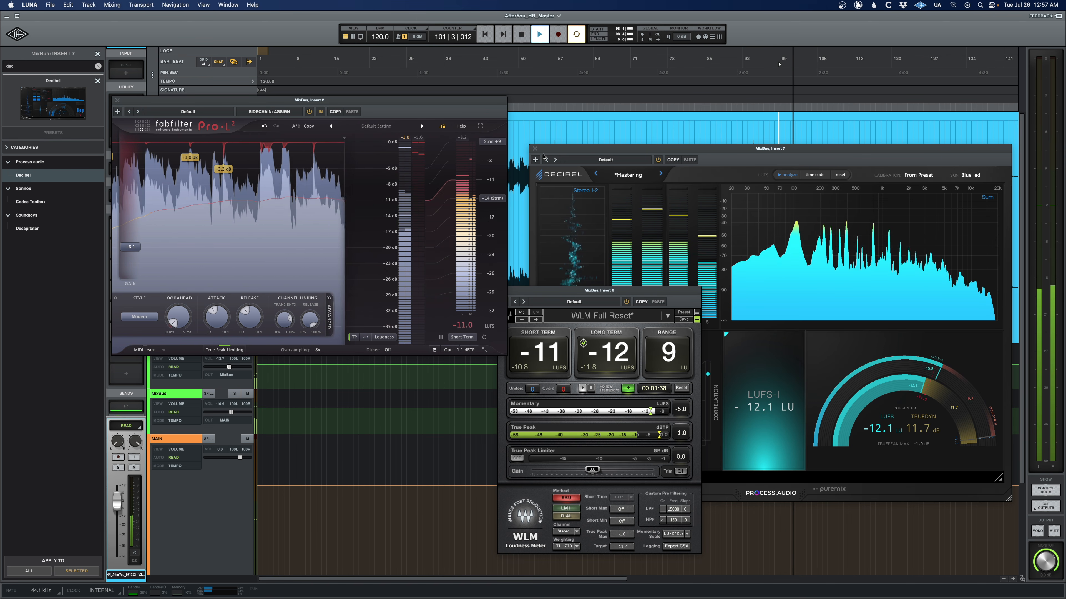
click(595, 166)
click(535, 148)
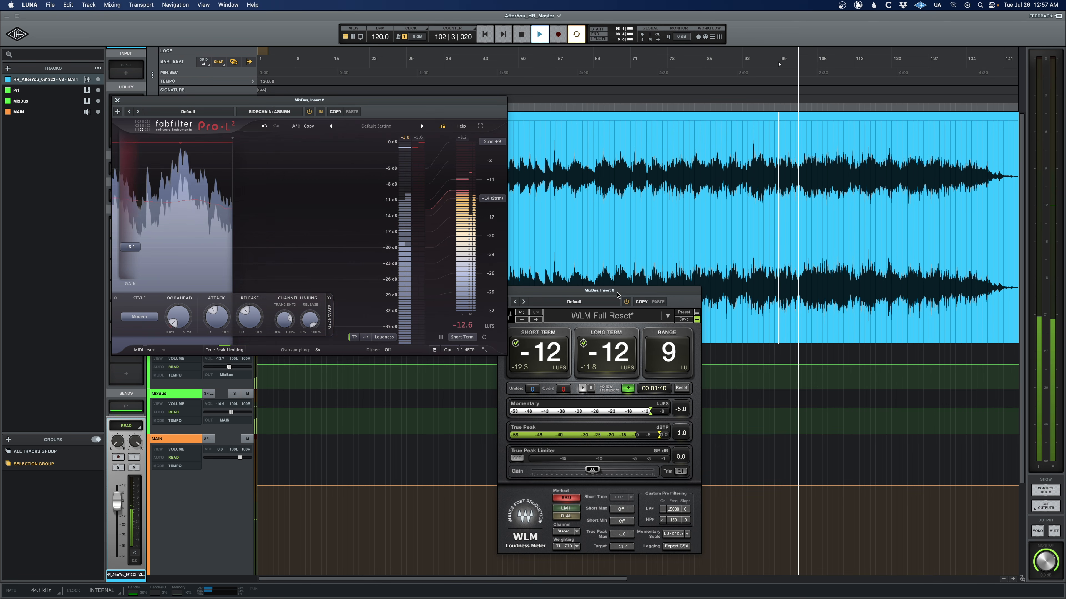
drag(616, 295, 778, 314)
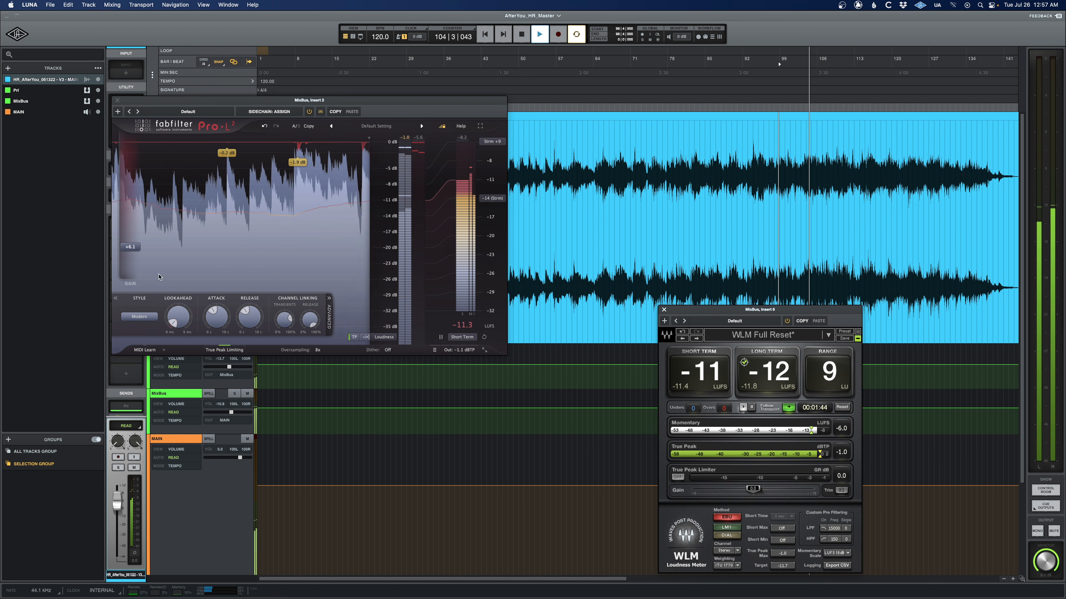
mouse_move(136, 249)
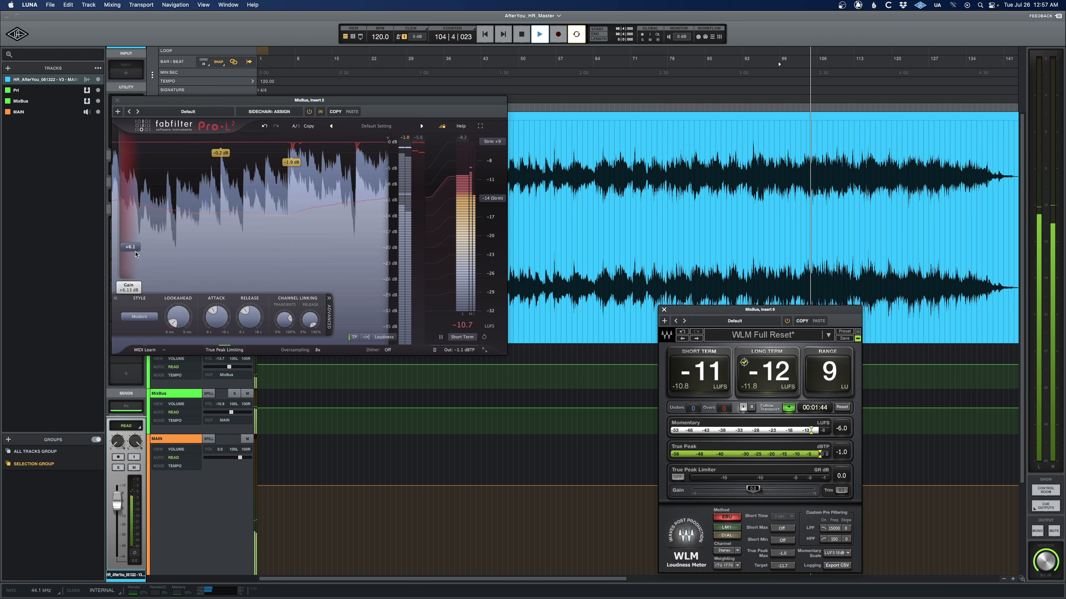
click(663, 310)
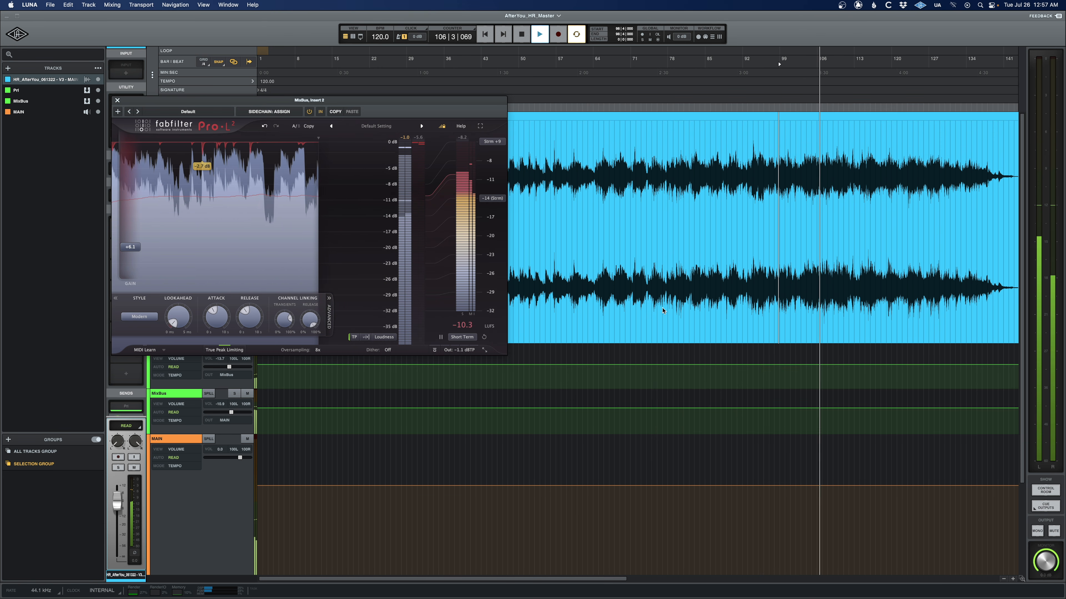
click(117, 100)
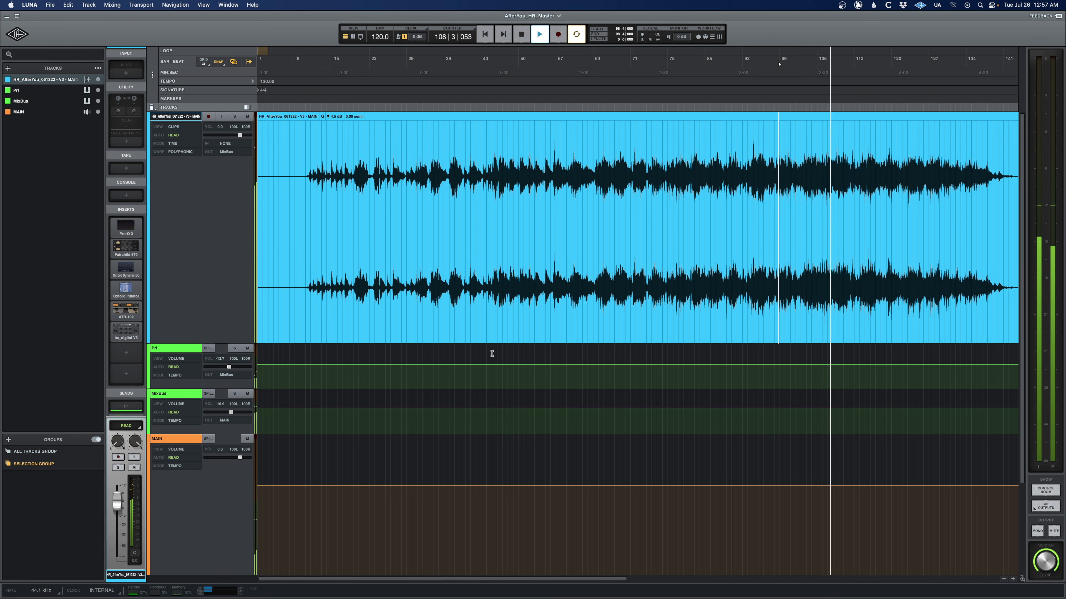
Trim the silent opening of the mix clip to about bar 9|4 and move the clip to the session start
key(super+equal)
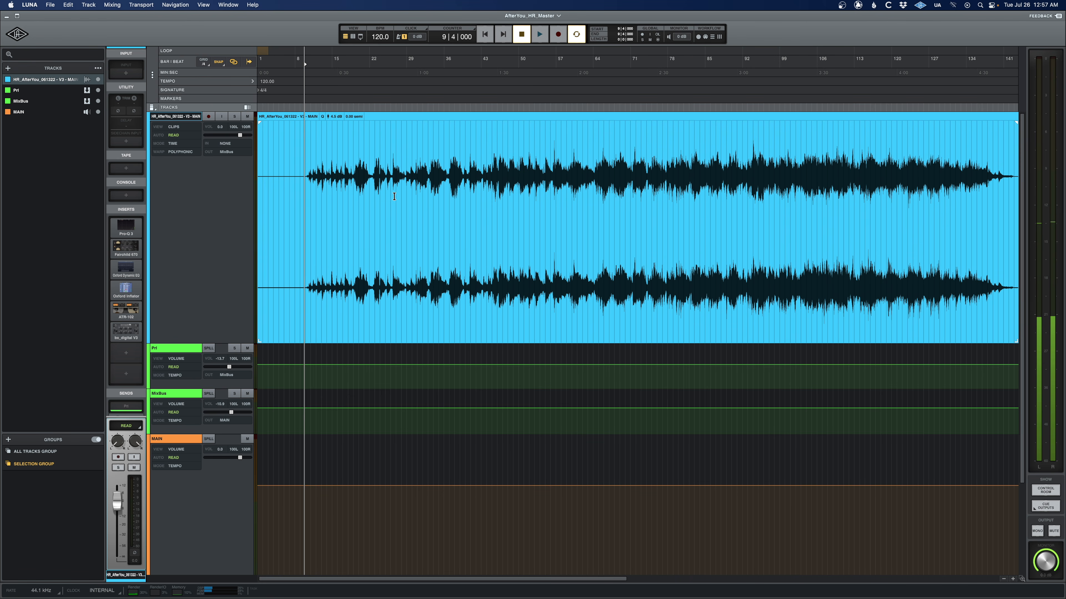
key(t)
key(t)
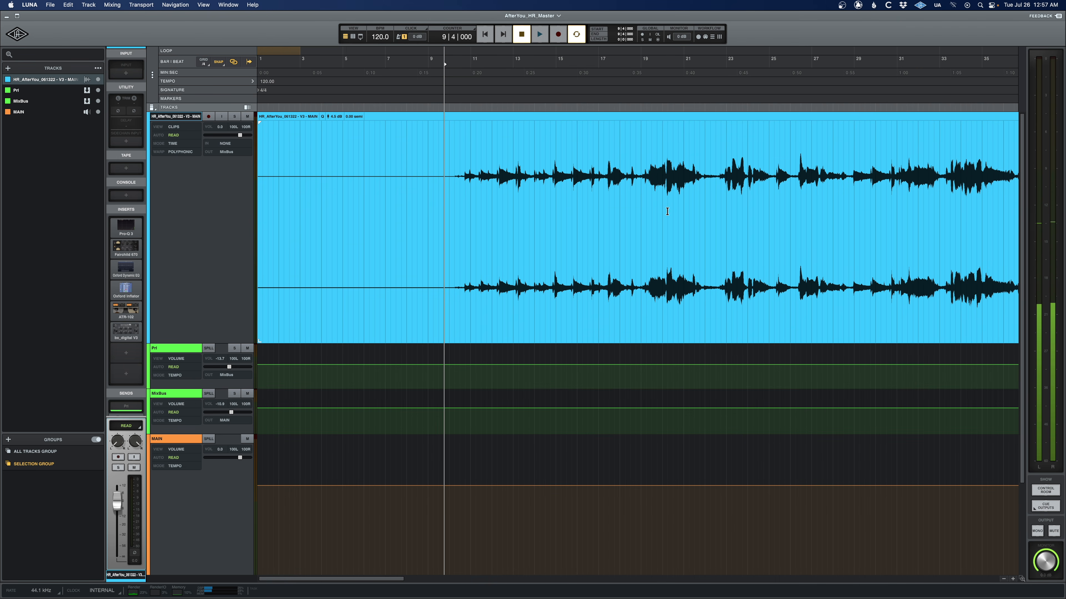
drag(259, 335, 438, 335)
drag(594, 116, 414, 116)
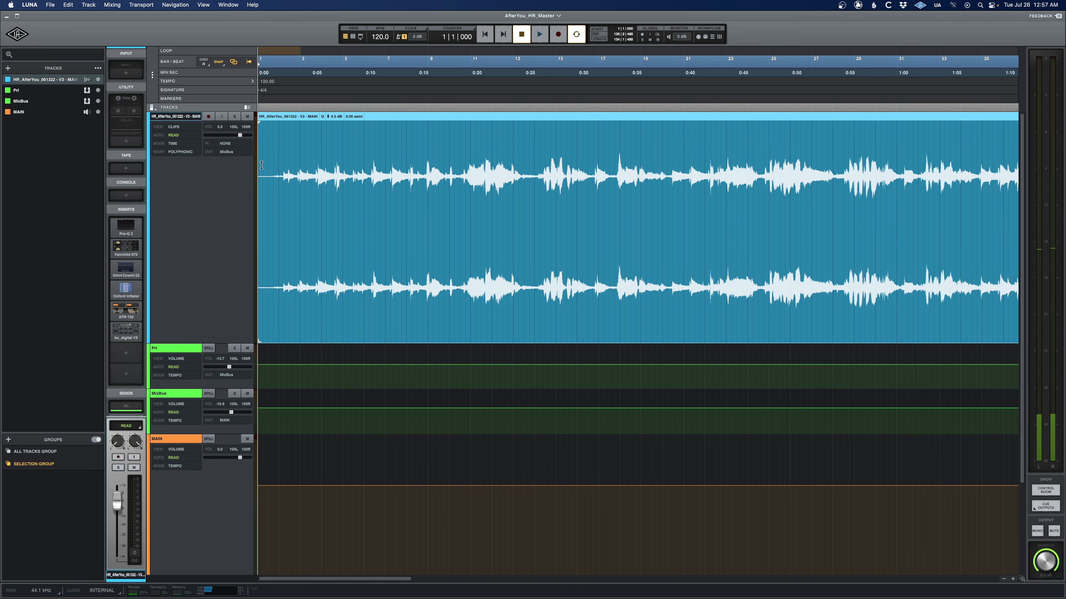
click(274, 215)
key(Return)
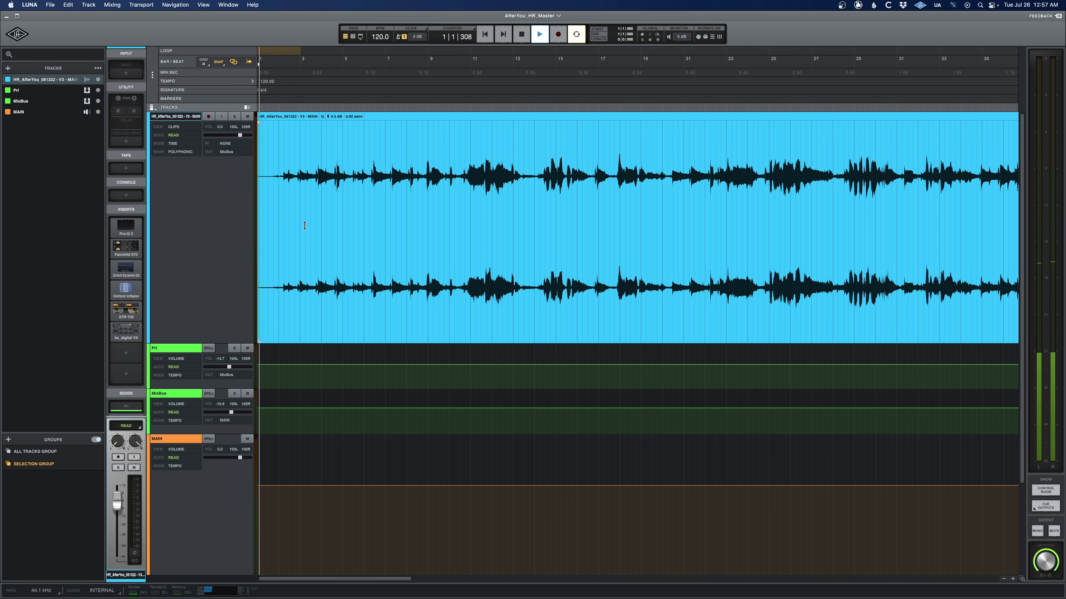
Add a steeply curved fade-in from the clip's start to just before the first note, at about 1|3|827
click(365, 114)
key(space)
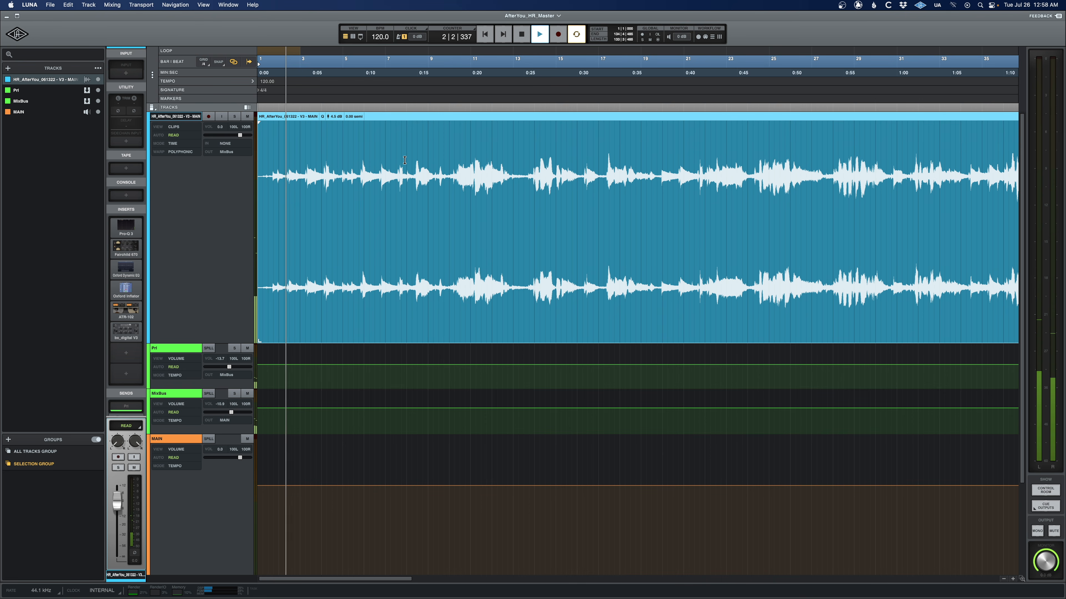
key(t)
key(t)
key(t)
key(space)
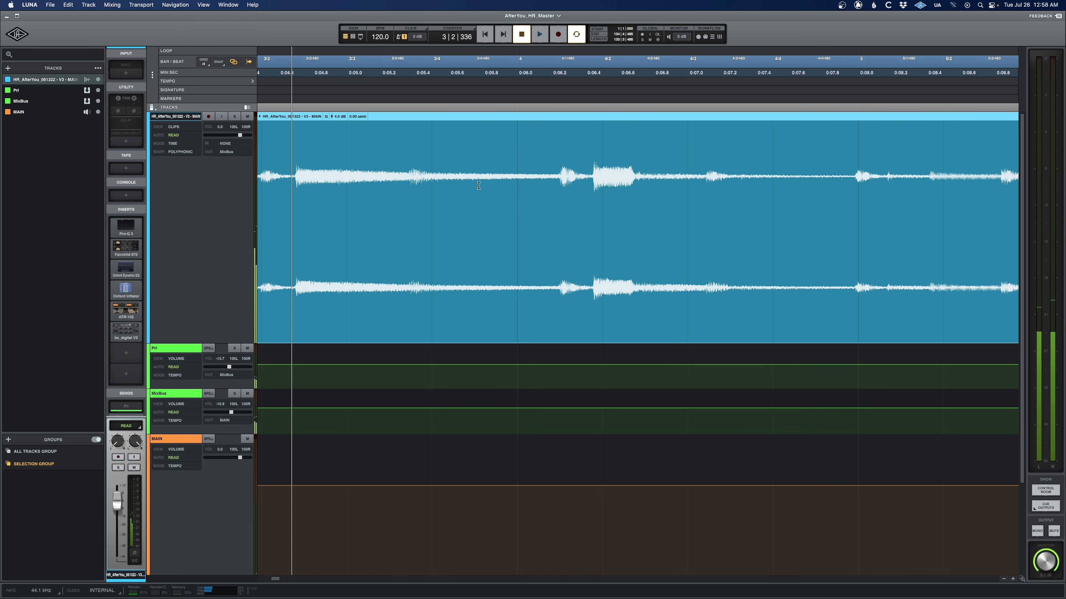
key(t)
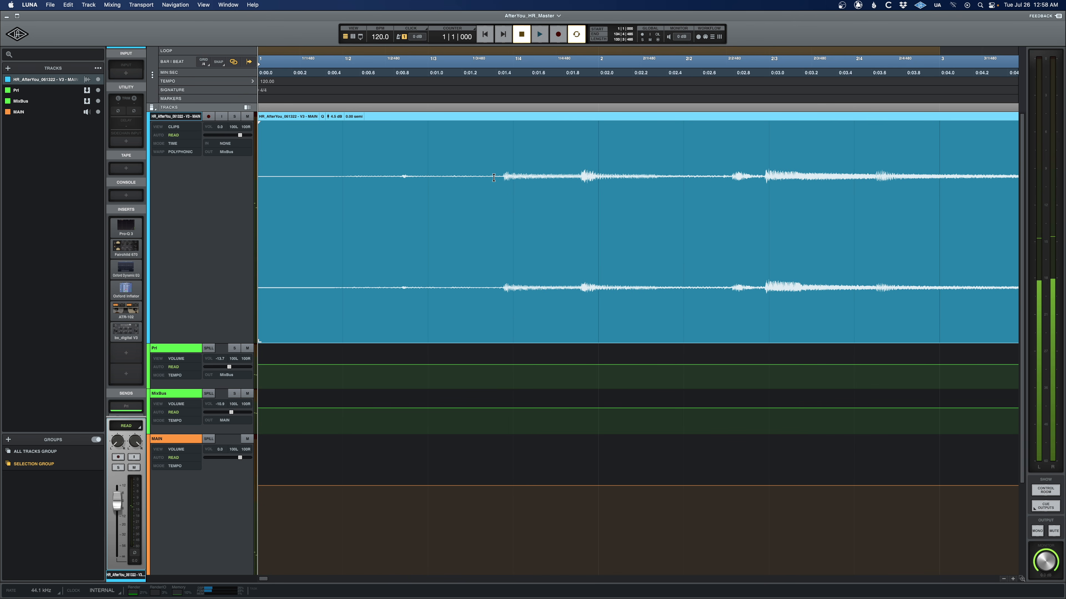
click(502, 176)
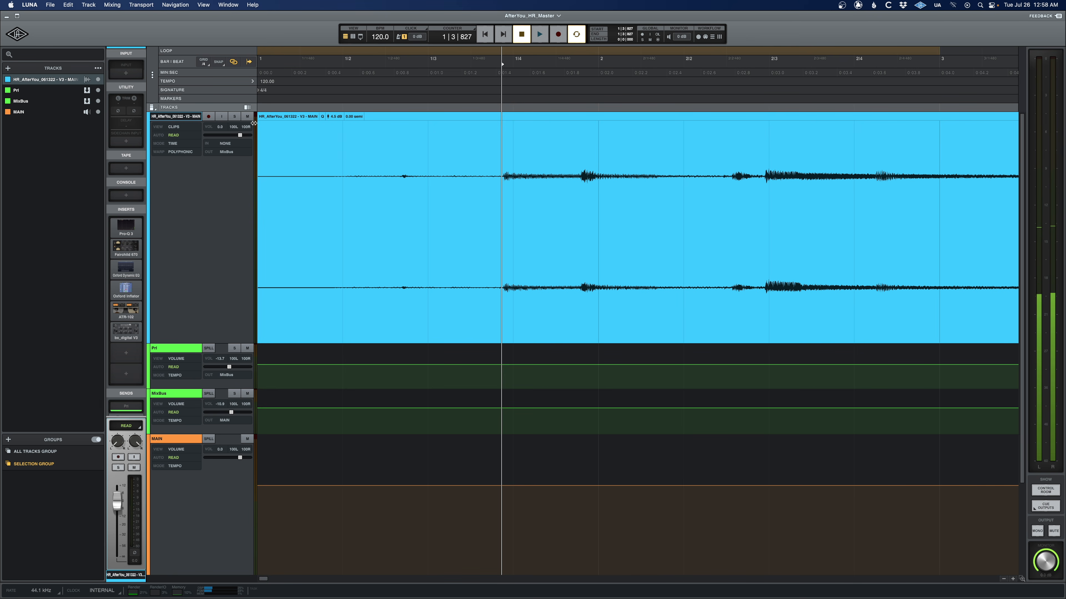
drag(259, 124, 508, 131)
drag(377, 232, 478, 321)
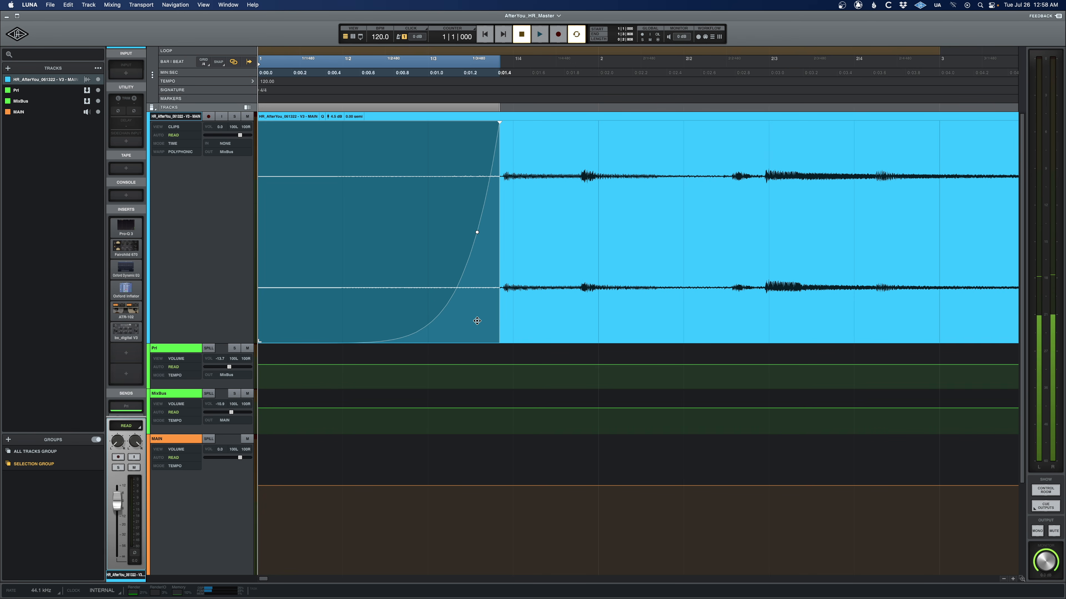
Play the song from the start to check the new fade-in
click(274, 141)
key(space)
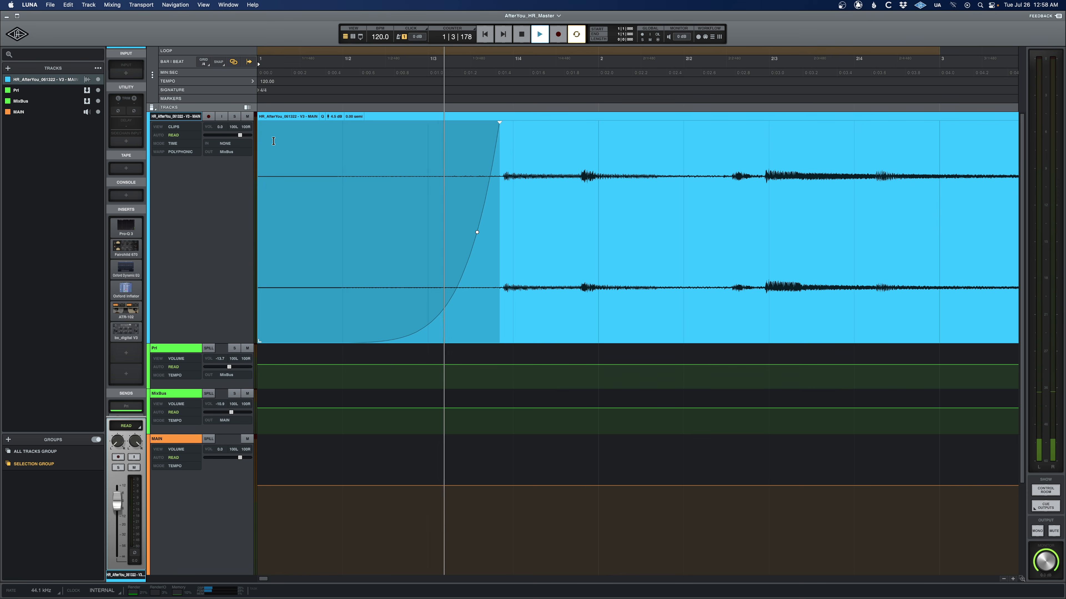
key(r)
key(r)
key(r)
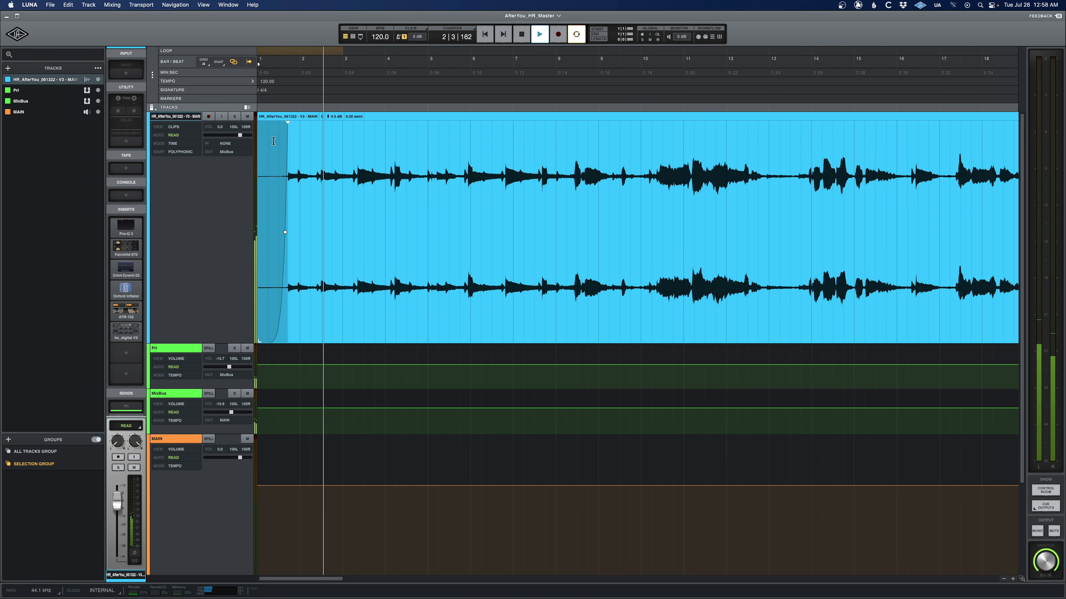
key(r)
key(r)
key(r)
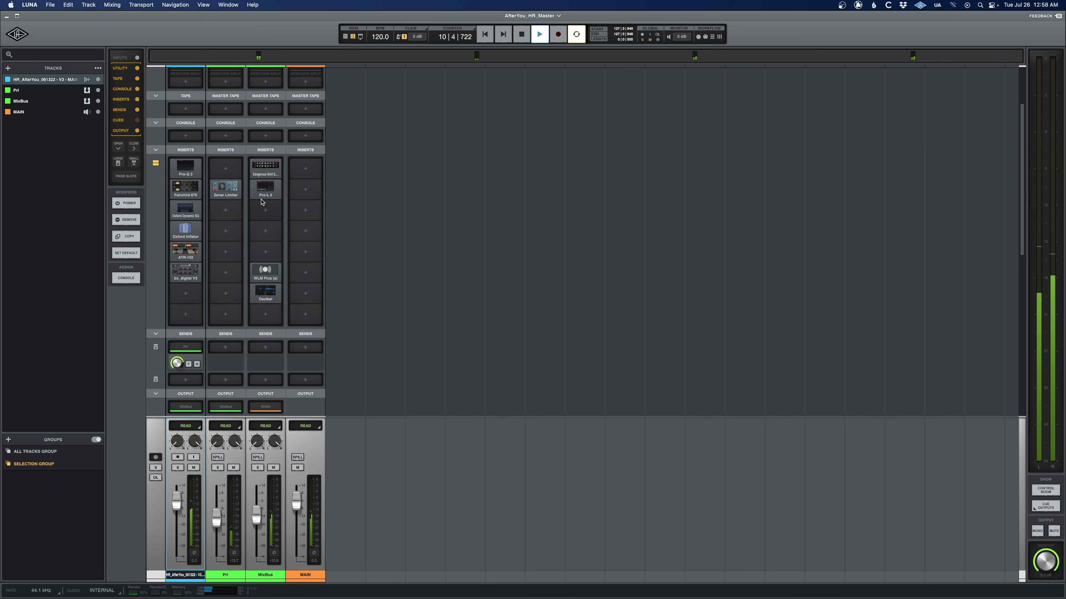
Open MixBus Pro-L 2, reset the MixBus fader to 0 dB and lower the MAIN fader during playback
click(261, 189)
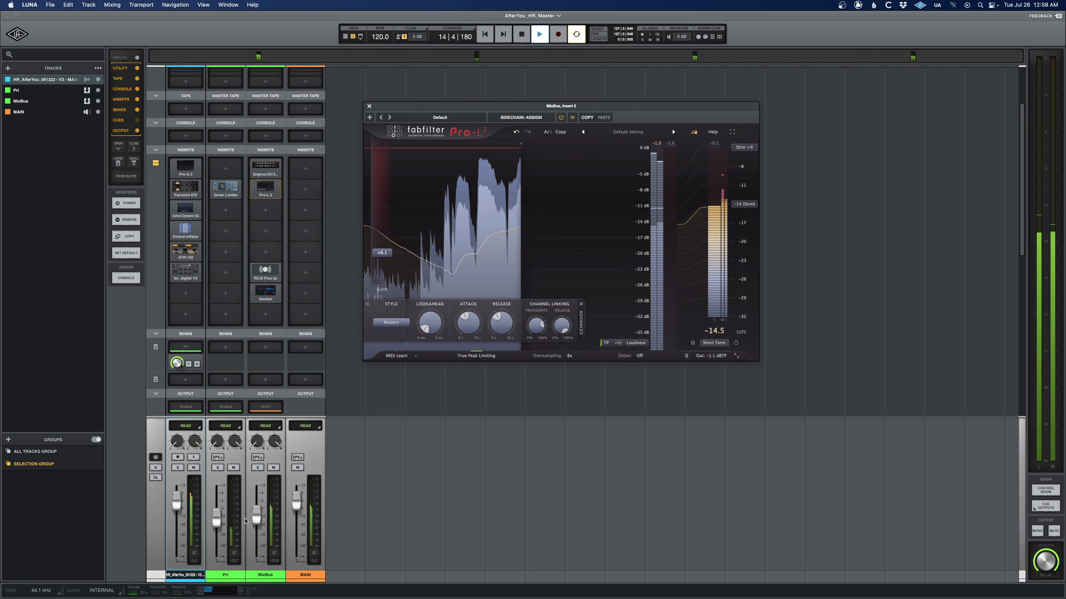
drag(297, 503, 296, 518)
alt+click(253, 520)
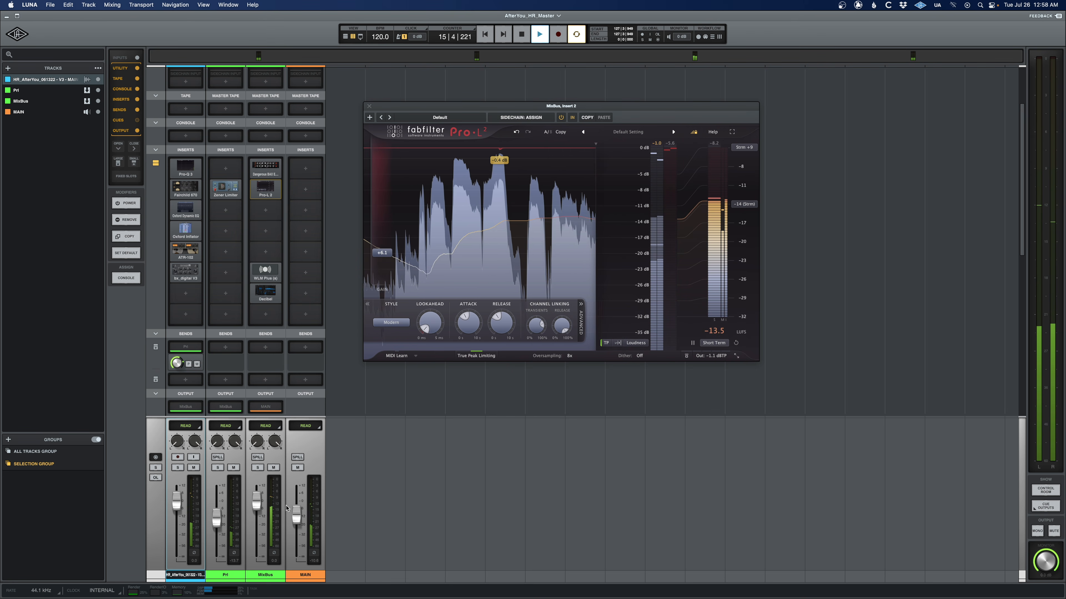
drag(296, 519, 297, 516)
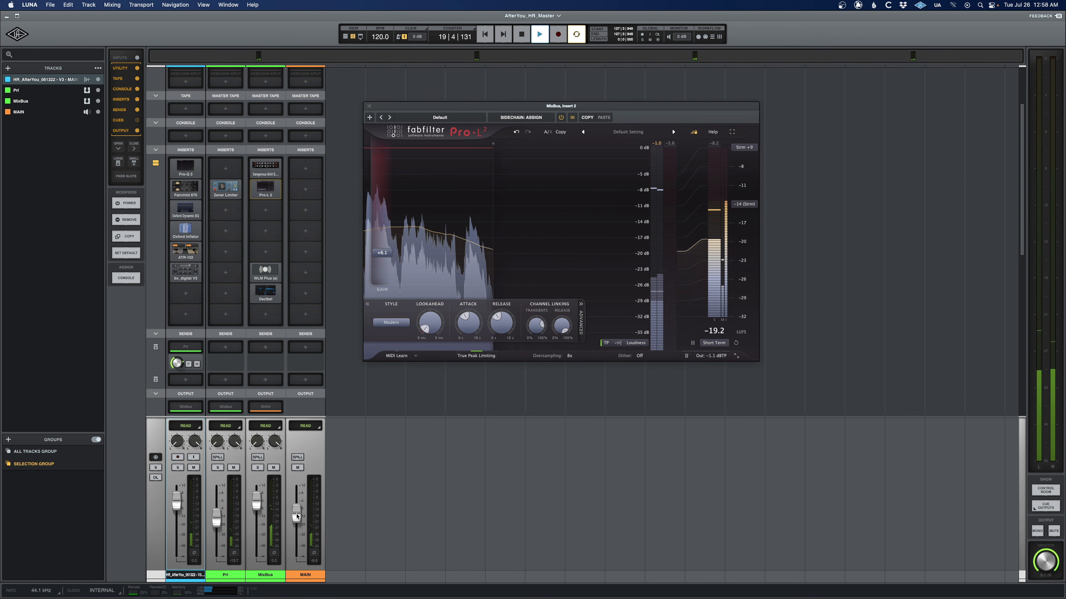
key(space)
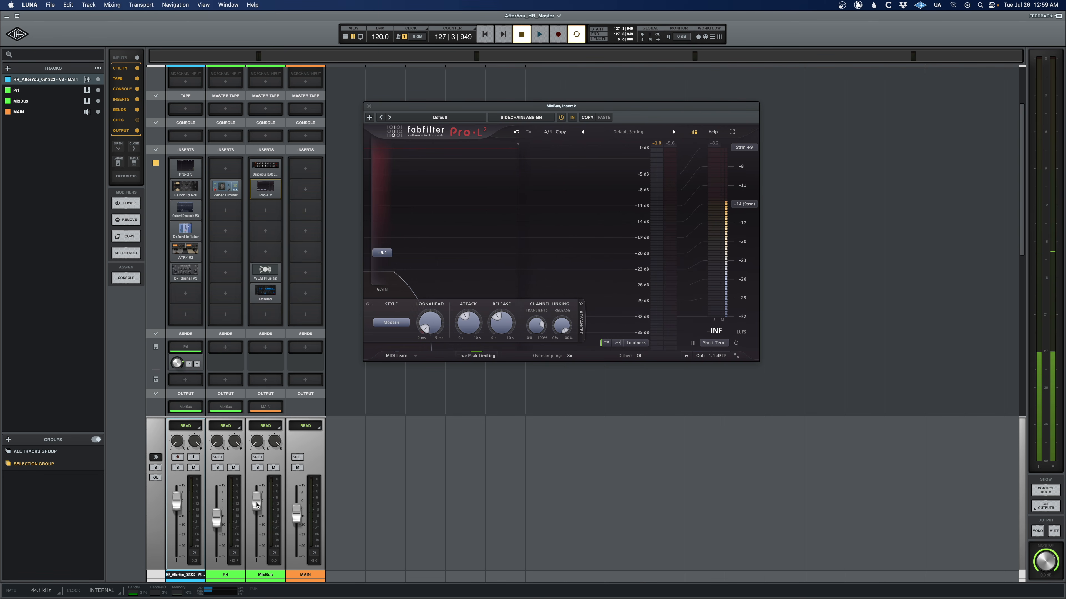
Lower the MAIN fader to about -11.8 dB and play the late section of the song with MixBus WLM open
click(265, 576)
click(303, 576)
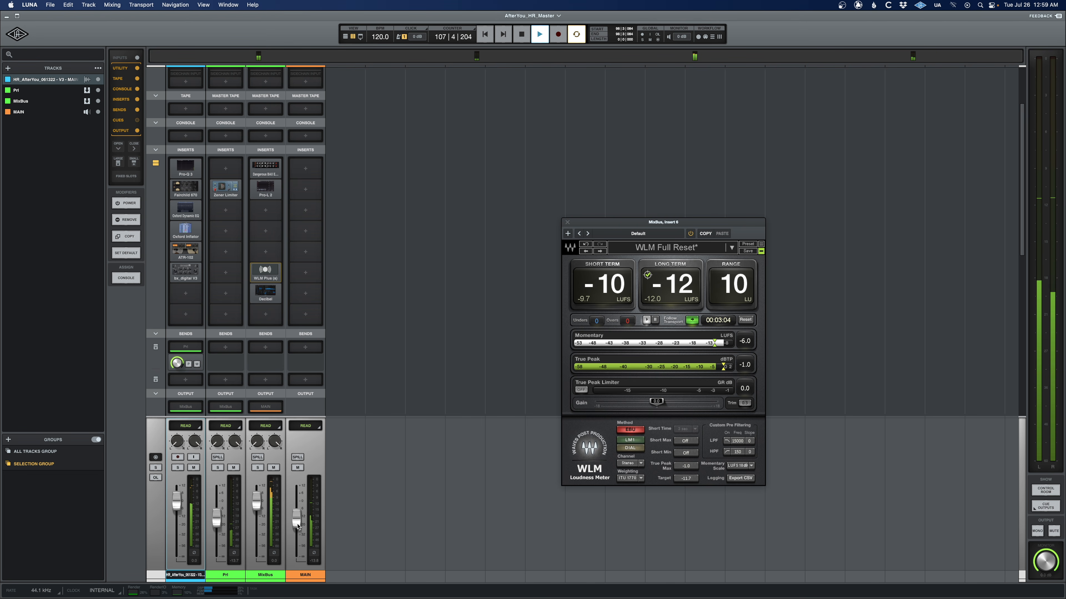
key(space)
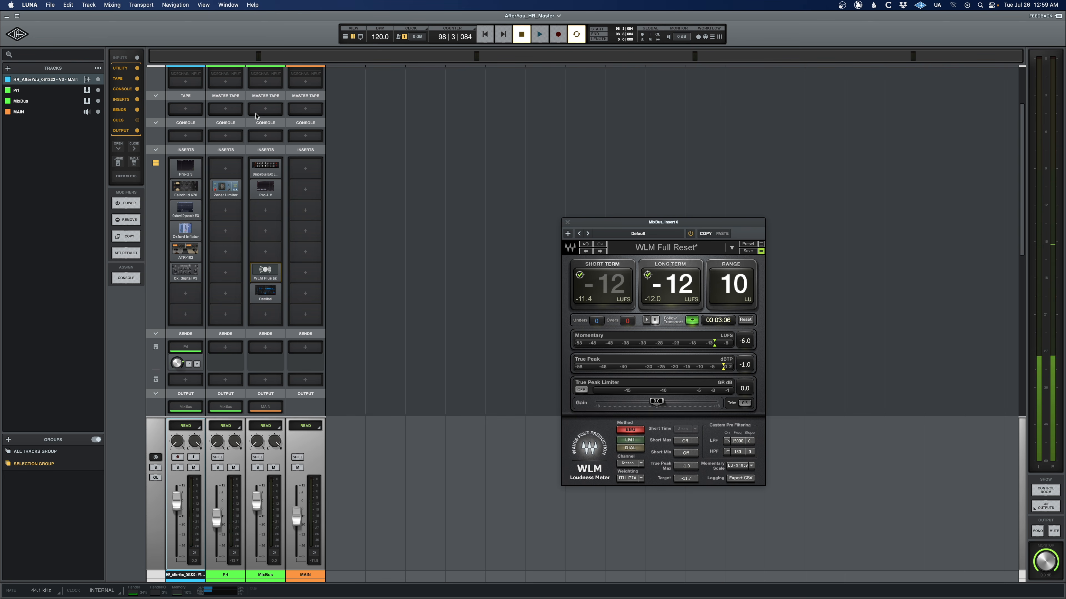
Reduce the MixBus Pro-L 2 gain to +5.5 dB and play briefly from bar 98 to check the limiting
click(267, 187)
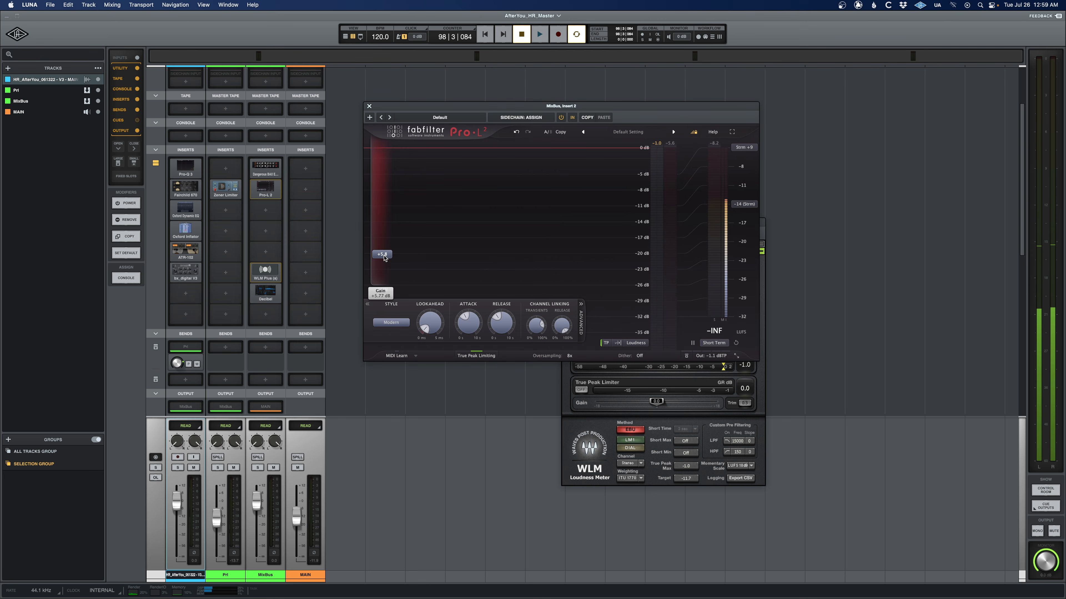
key(space)
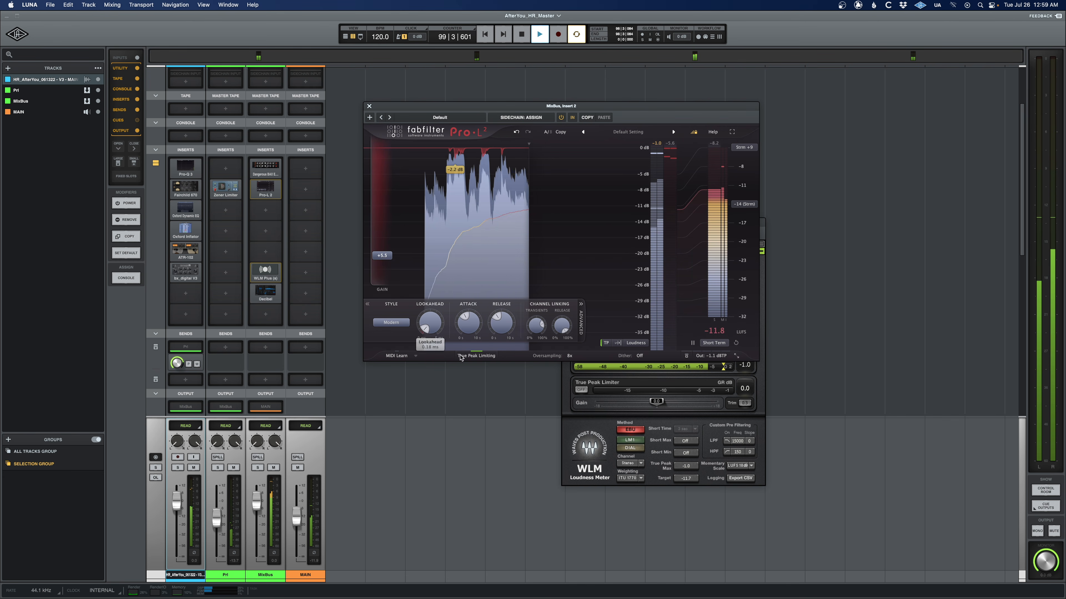
key(space)
Reset WLM's loudness measurement, place its window beside Pro-L 2, play from bar 98 and return to the timeline
click(573, 423)
click(746, 320)
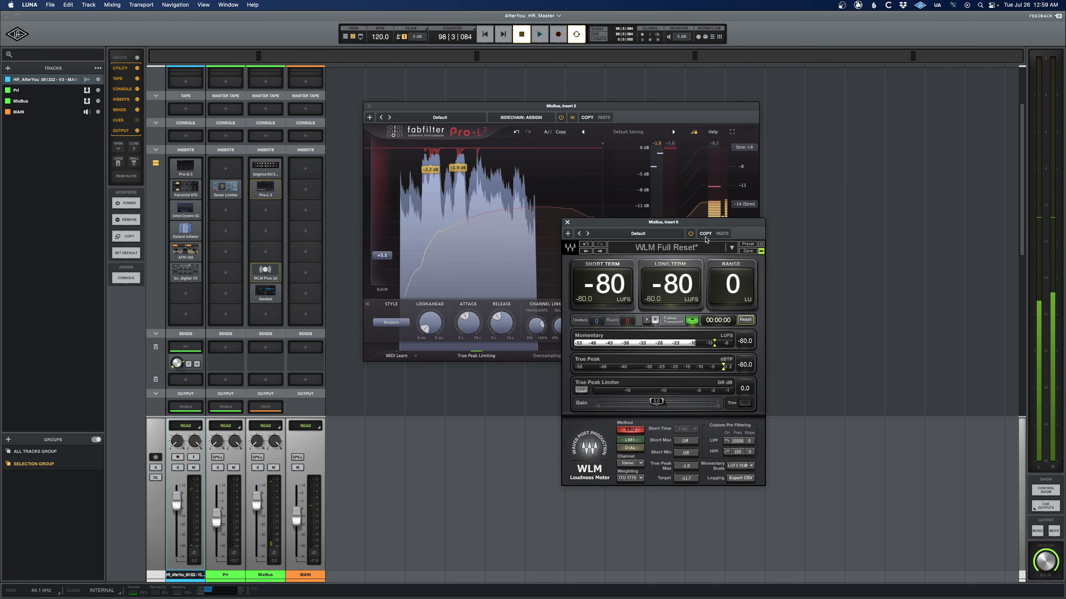
drag(690, 227, 897, 186)
key(space)
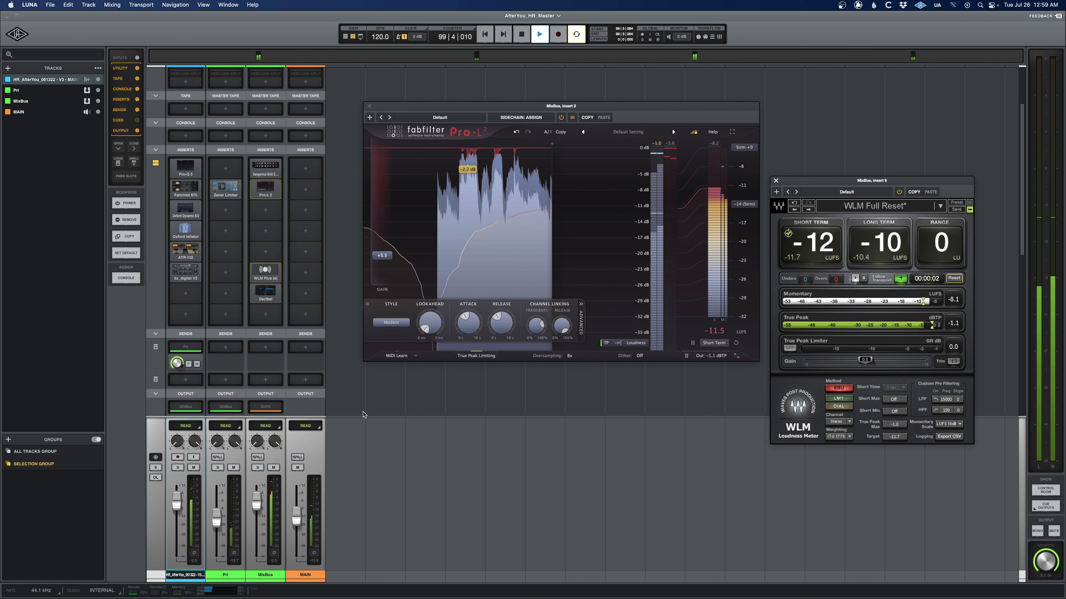
key(super+equal)
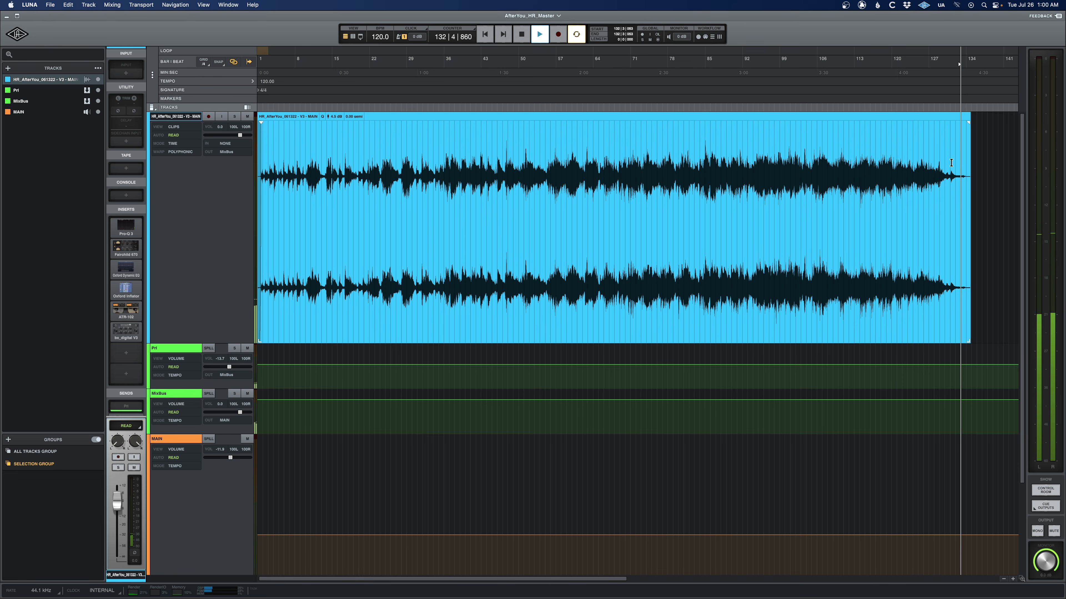
Play the song's ending from about bar 131 to hear how the clip tails off
key(t)
key(t)
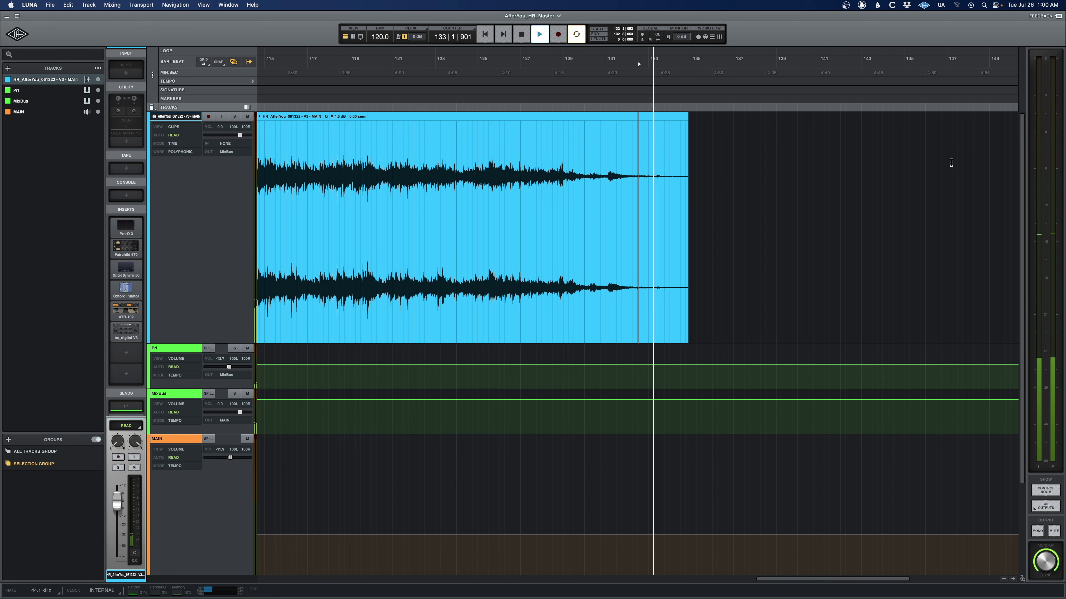
key(space)
click(607, 162)
key(space)
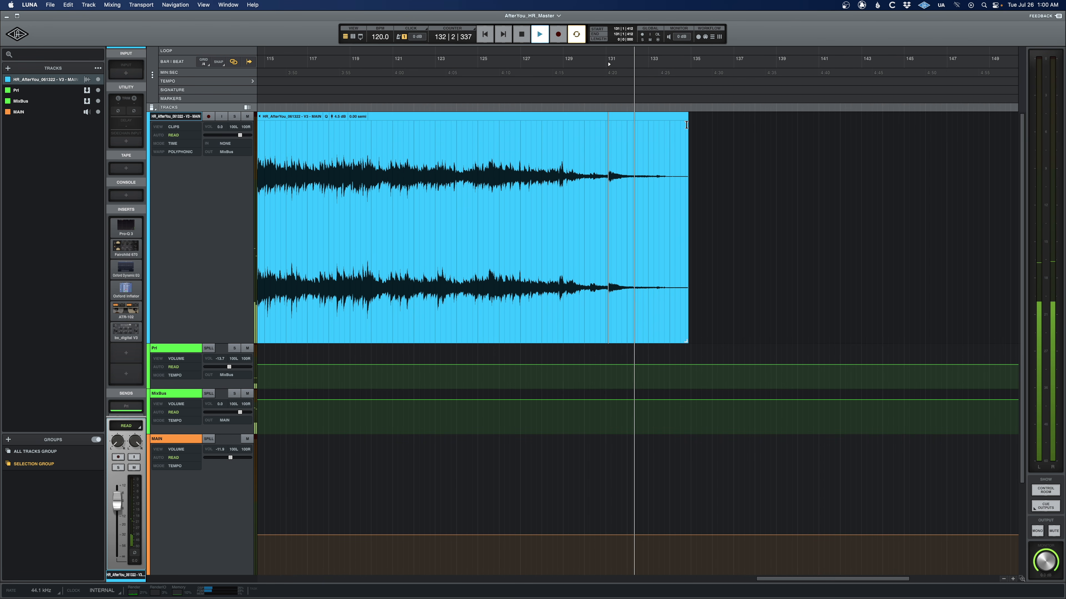
Try a fade-out on the song clip's end, starting at about bar 132, beat 2, reshape its curve and audition it
drag(685, 153, 646, 145)
drag(666, 232, 657, 237)
key(space)
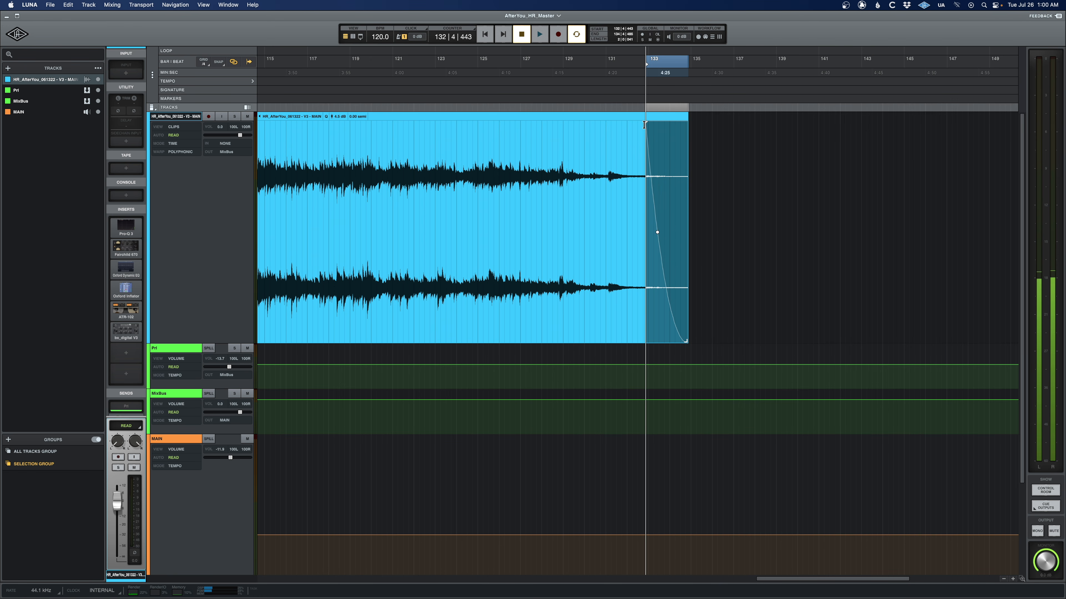
drag(646, 123, 637, 123)
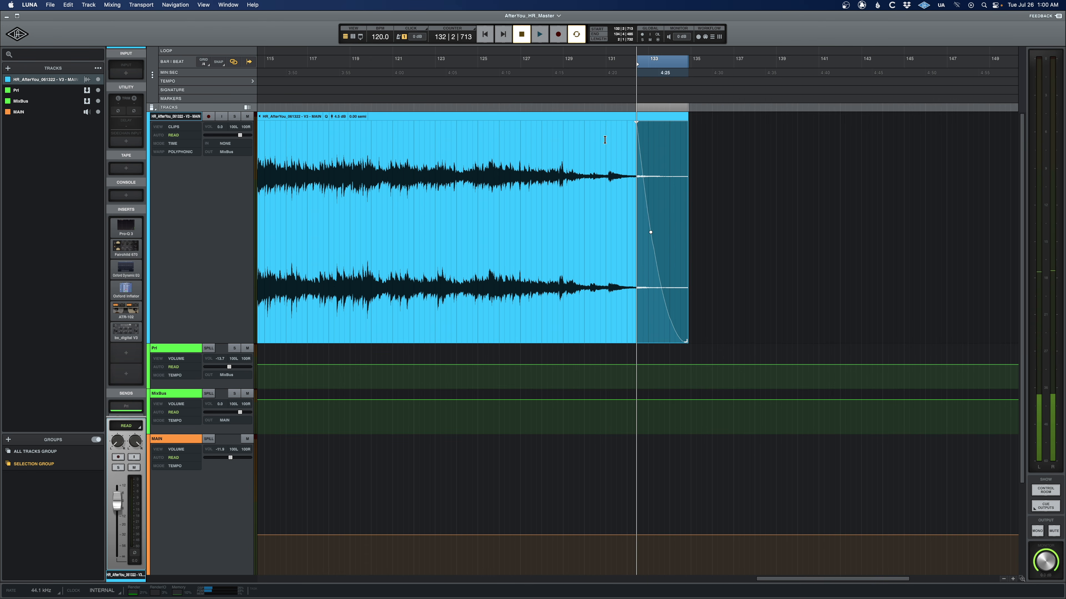
key(space)
drag(651, 232, 656, 232)
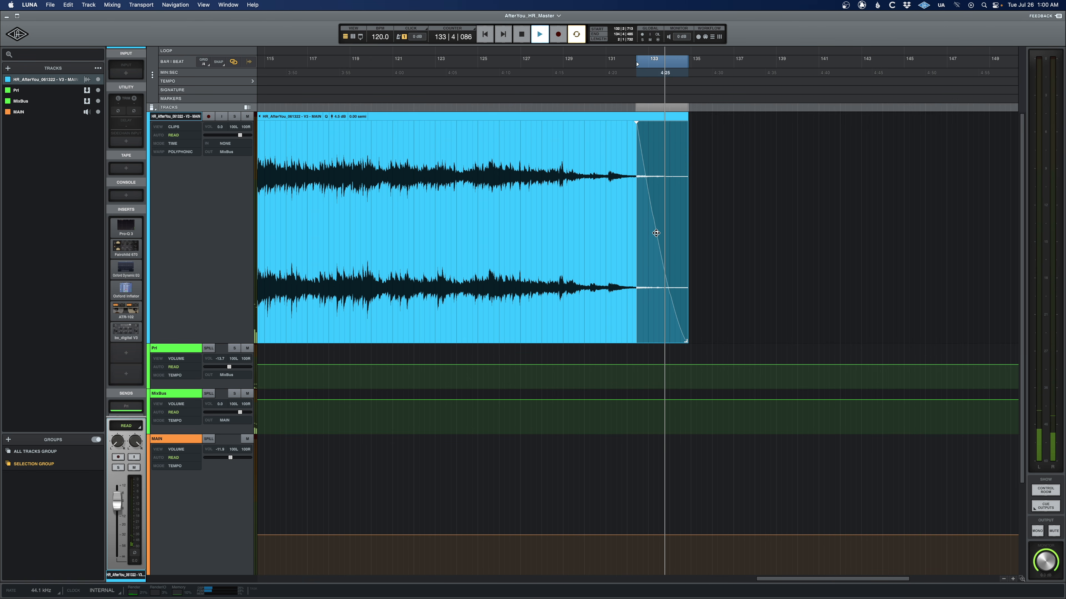
key(space)
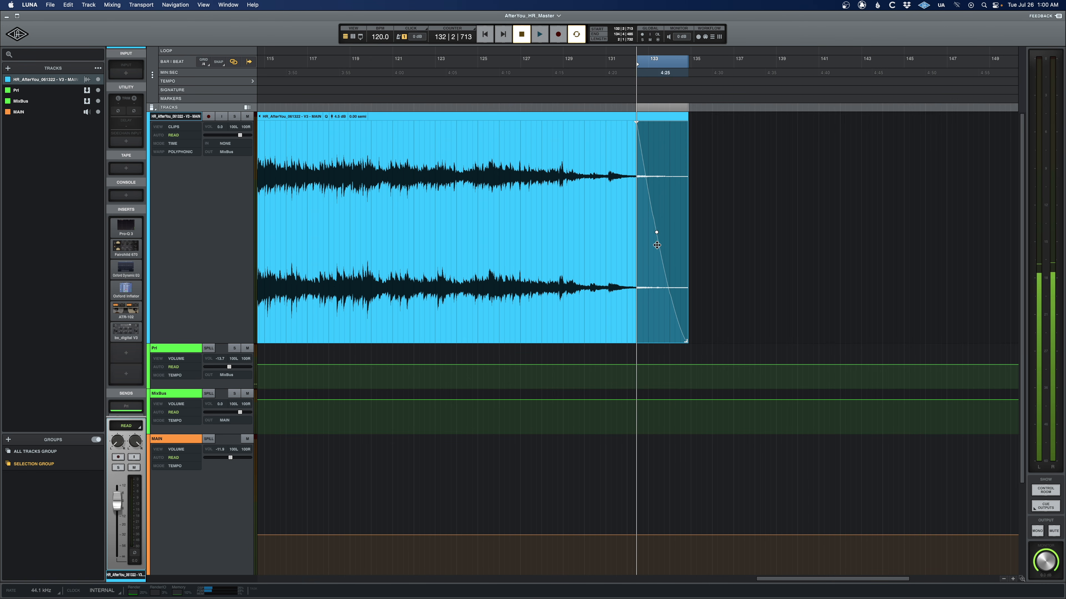
click(631, 171)
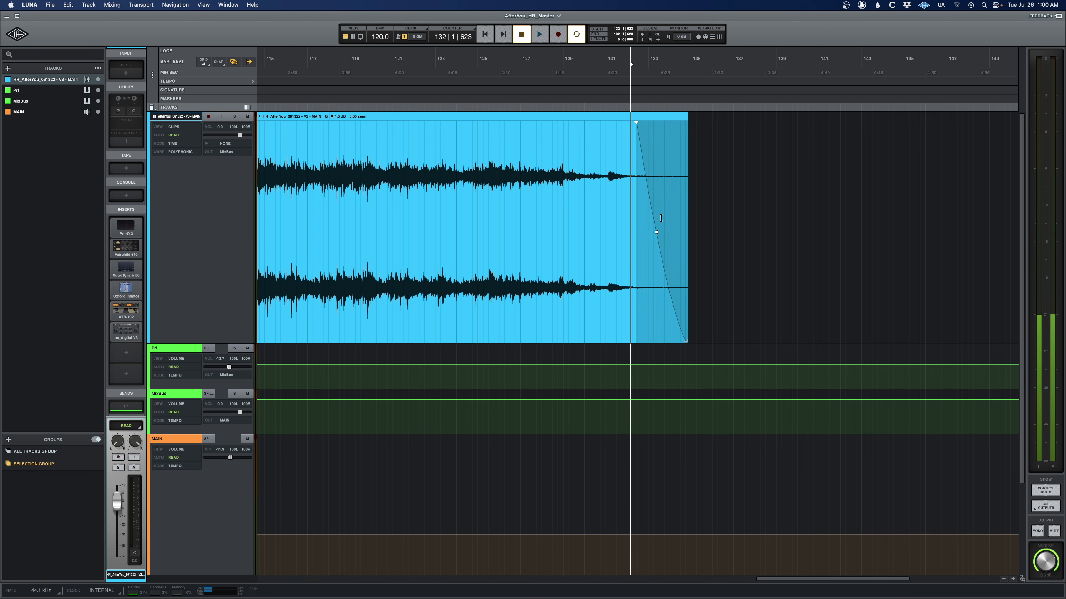
Remove the fade-out and trim the song clip's end back to about bar 133, beat 4, auditioning from bar 131
drag(637, 123, 745, 130)
click(720, 140)
drag(686, 337, 672, 338)
click(614, 174)
key(space)
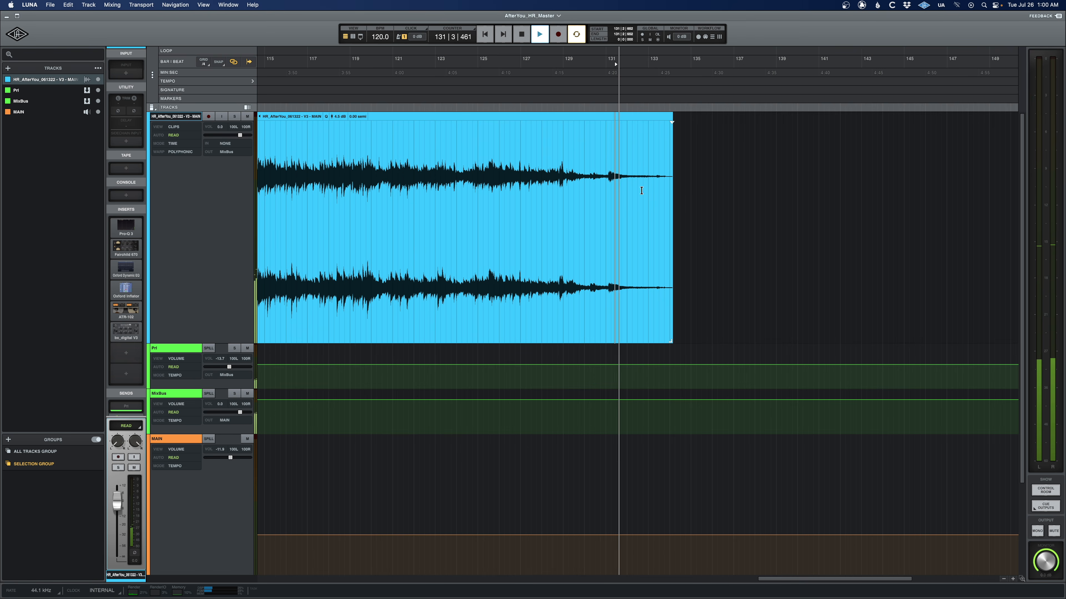
click(669, 340)
drag(670, 340, 667, 340)
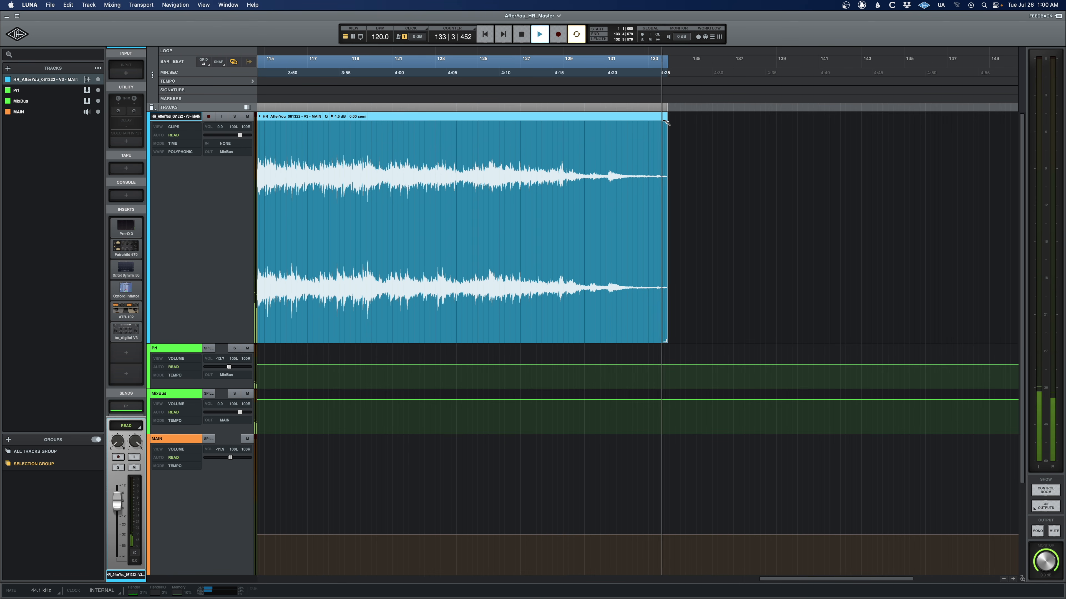
Add a fade-out from about bar 132, beat 2 to the clip's end, play it from bar 131 and reshape its curve
drag(665, 123, 636, 122)
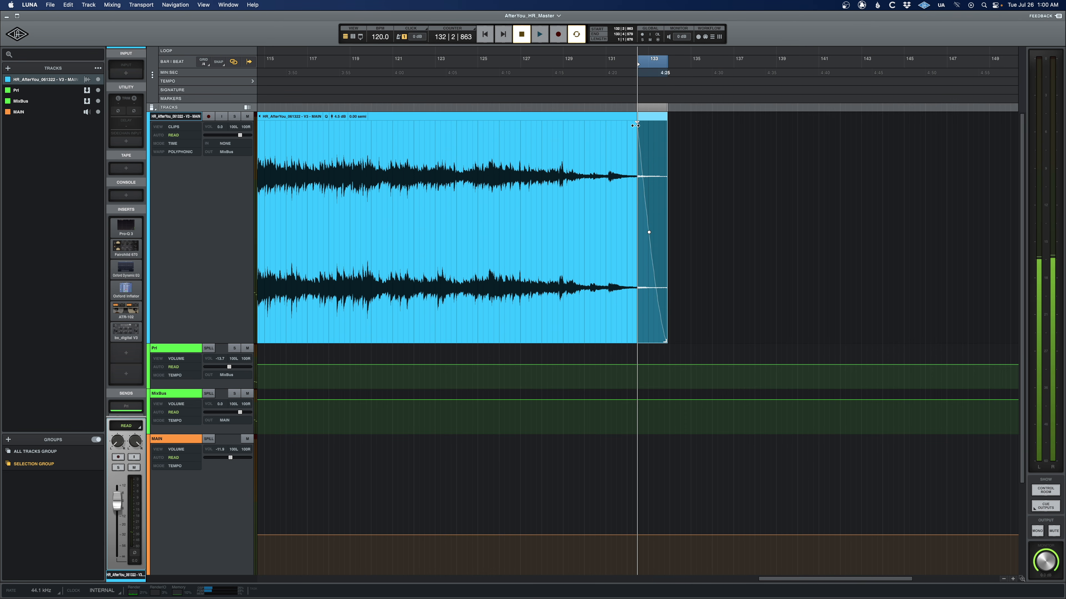
click(607, 171)
key(space)
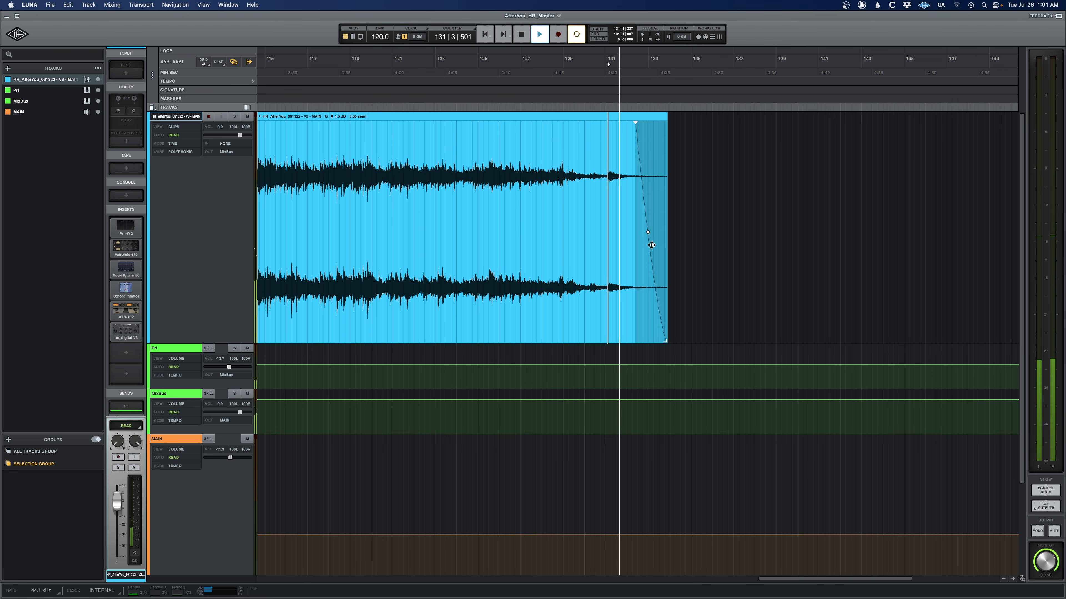
click(647, 231)
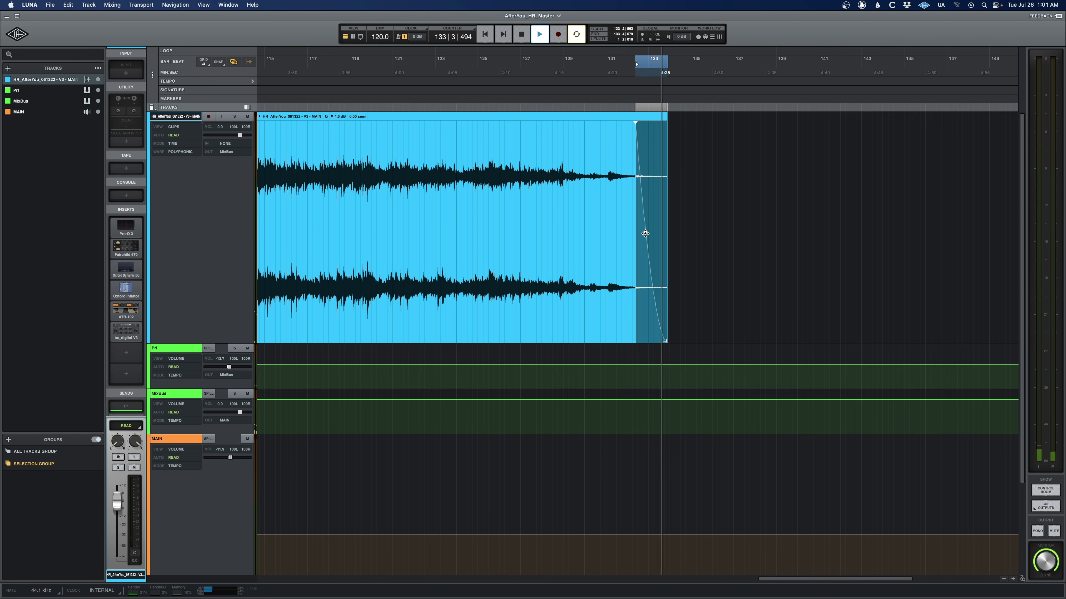
click(691, 238)
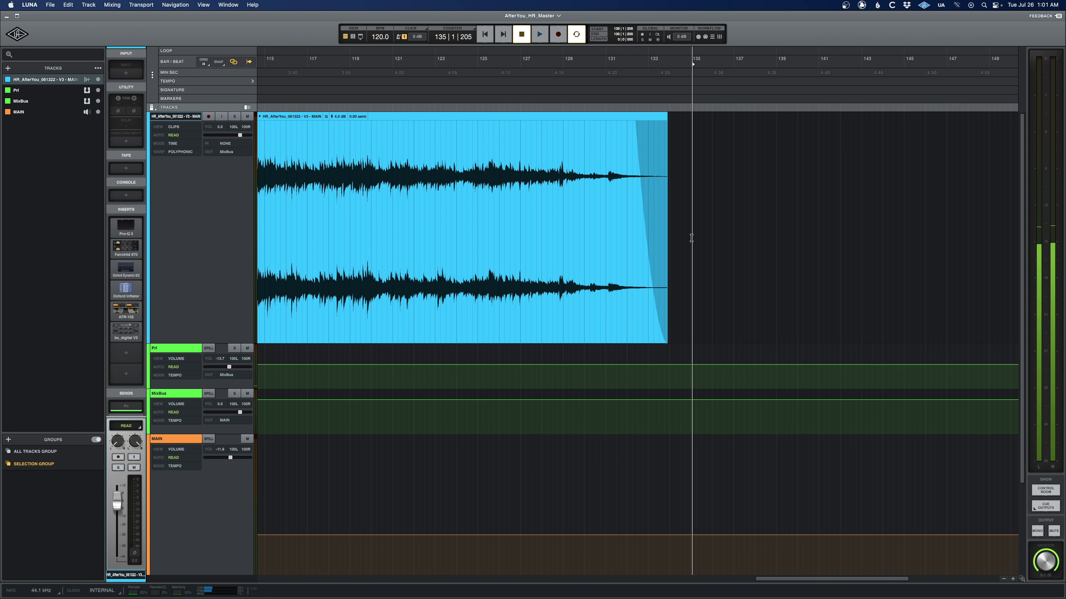
key(r)
key(r)
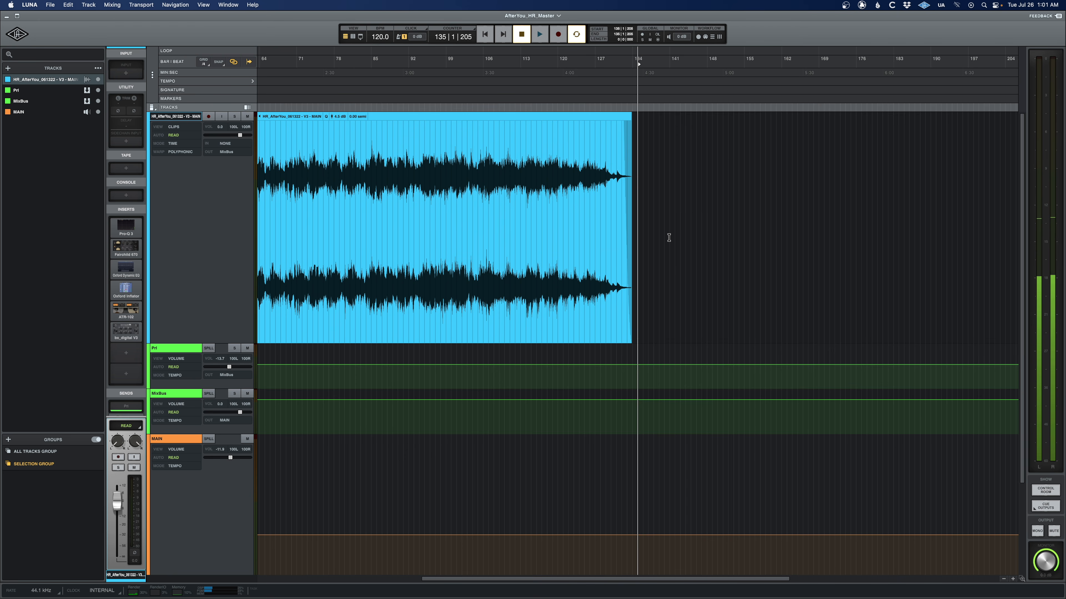
scroll(668, 237, left, 10)
key(r)
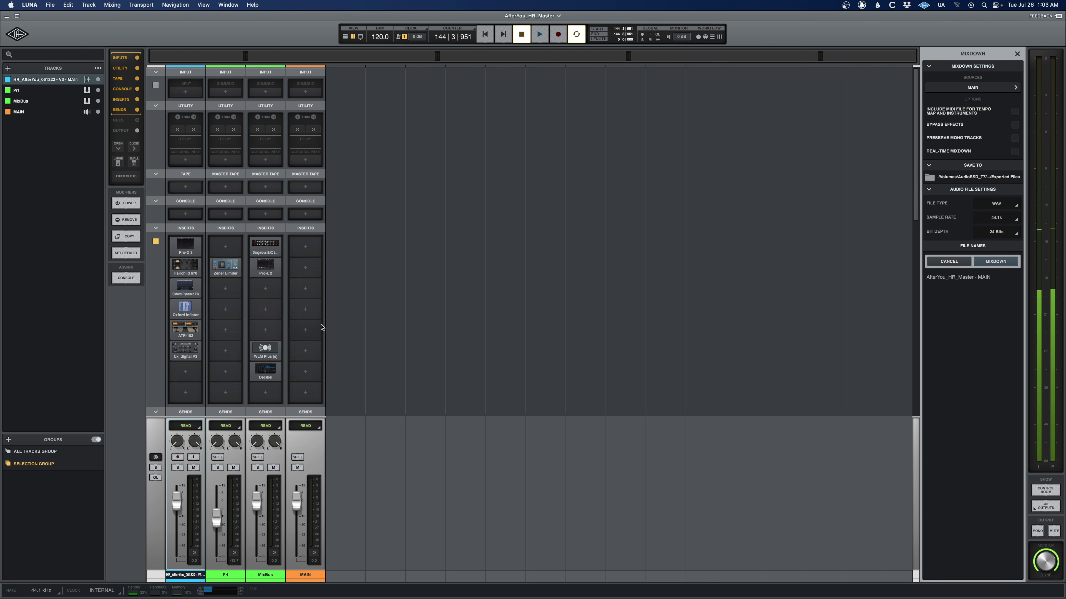
Add Sonnox Codec Toolbox to MixBus insert 5 and move its window to the middle of the mixer
click(265, 334)
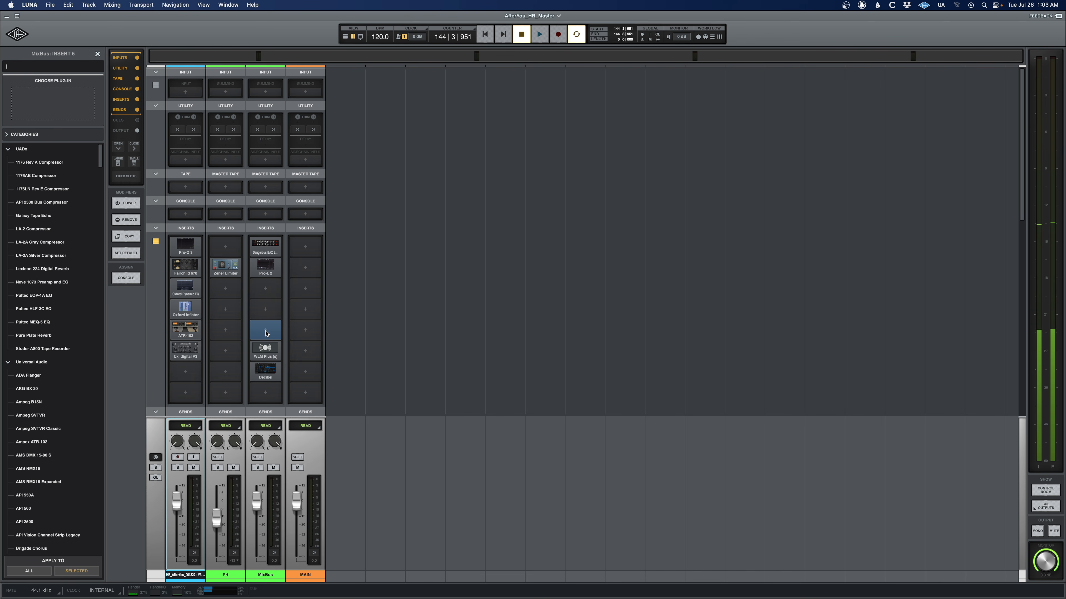
text(sonnox)
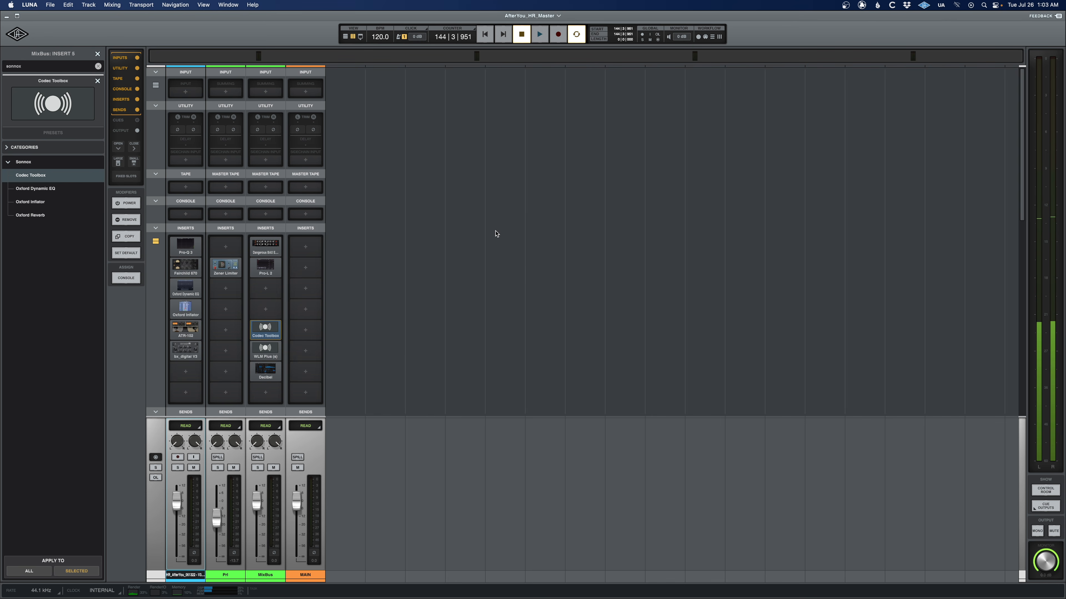
drag(426, 182, 537, 248)
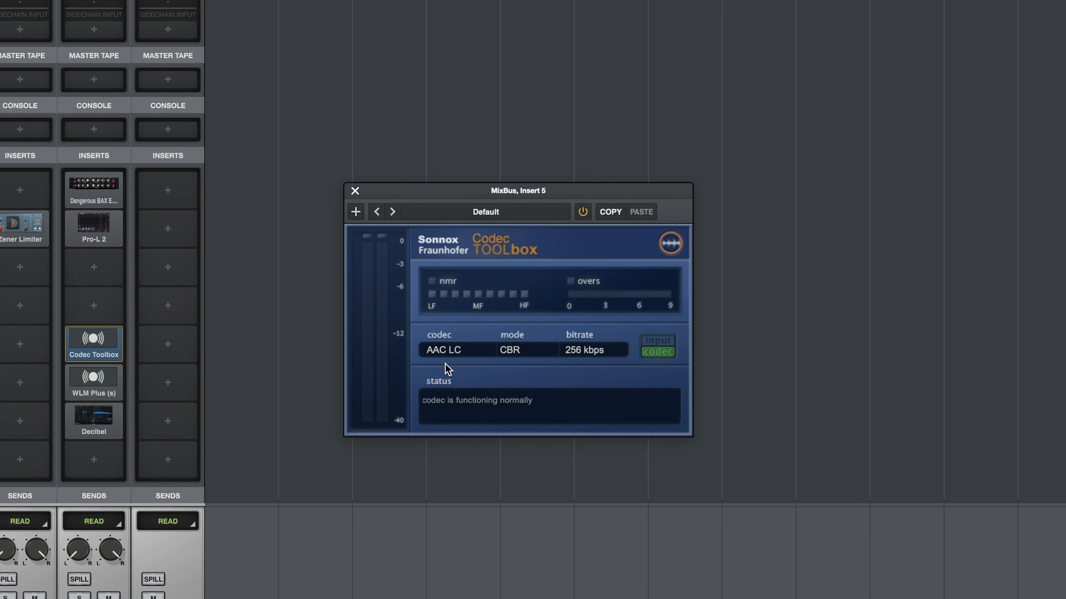
Set Codec Toolbox to iTunes+ and play the song while monitoring the codec output
click(444, 351)
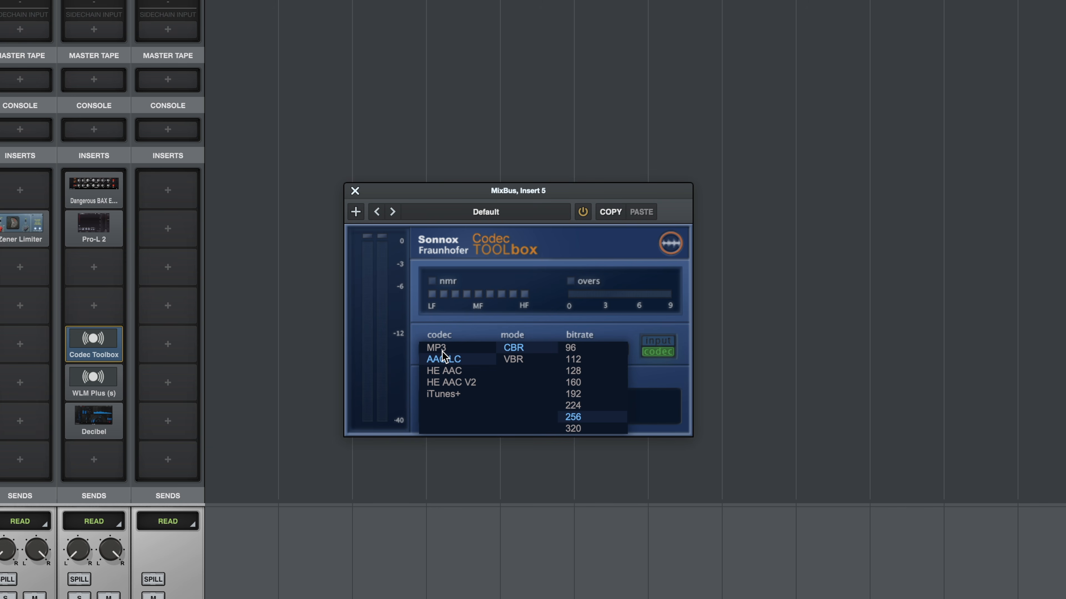
click(444, 394)
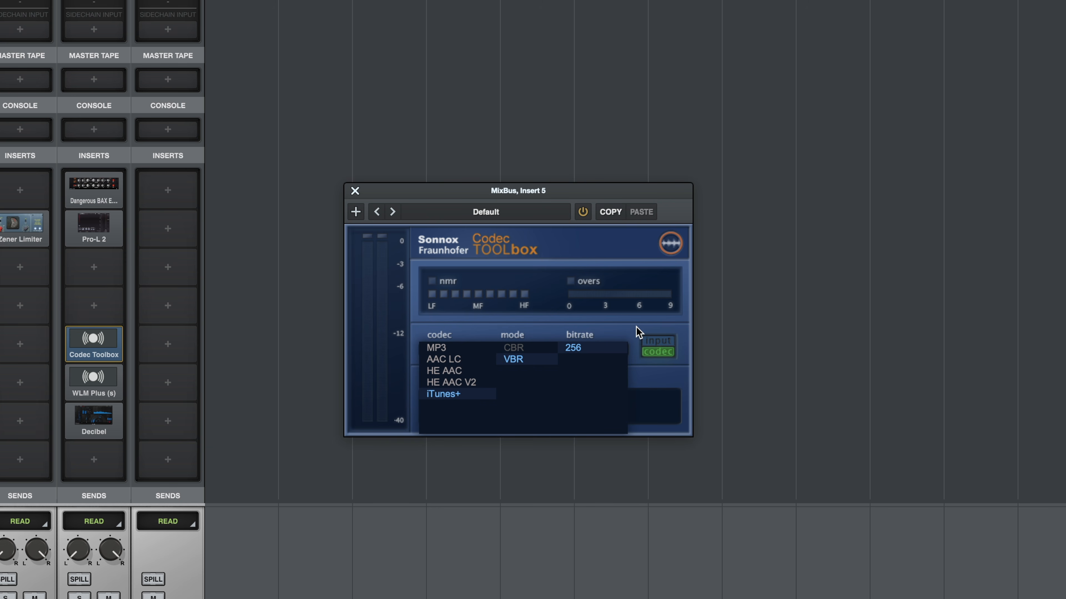
click(652, 356)
click(654, 355)
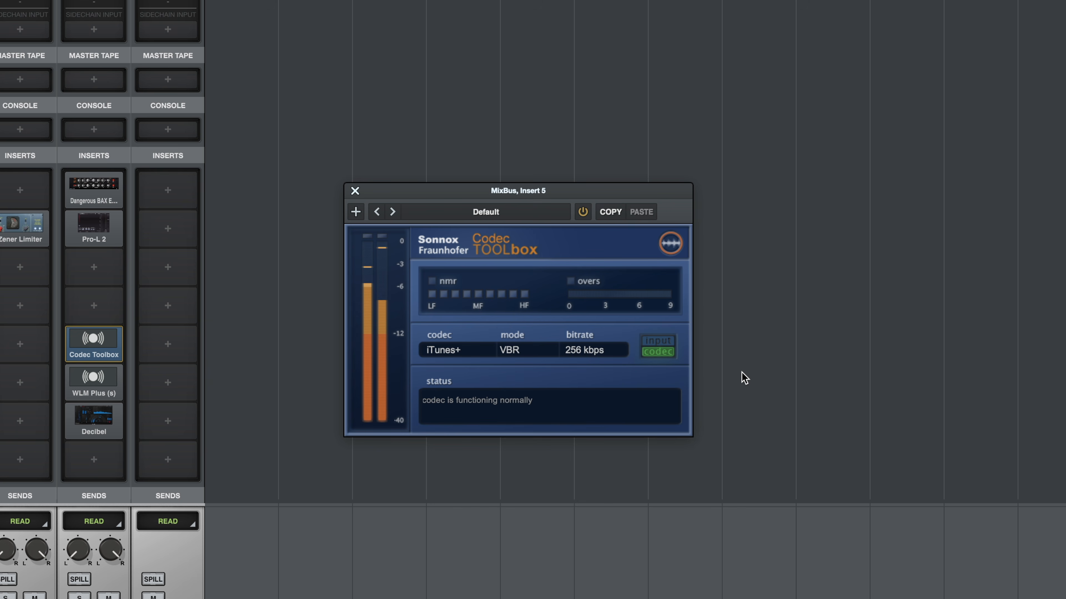
key(space)
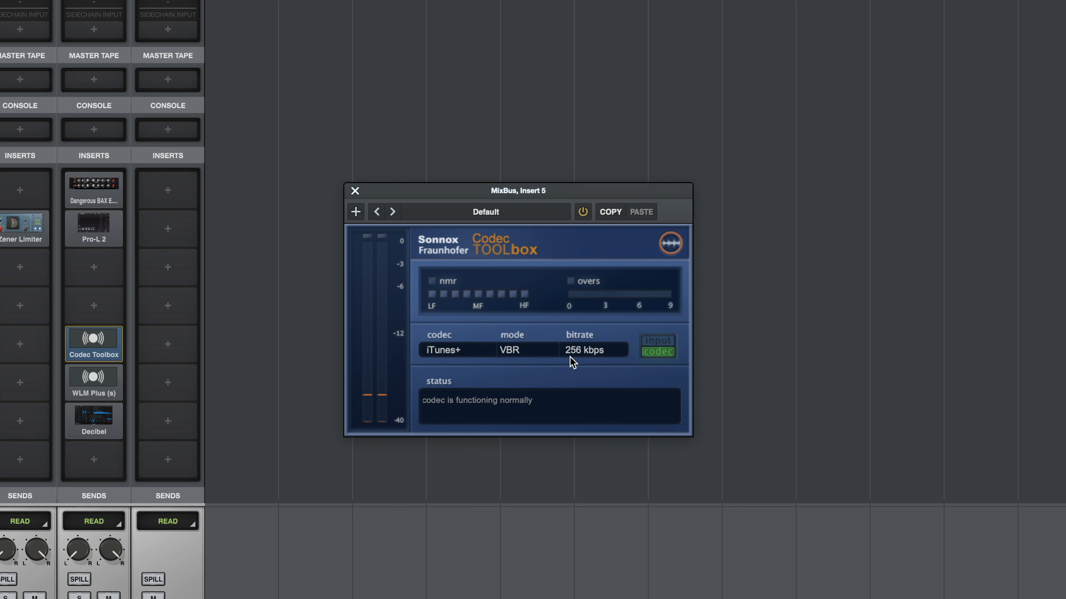
Set Codec Toolbox to MP3, CBR at 128 kbps and play the song through it
click(446, 351)
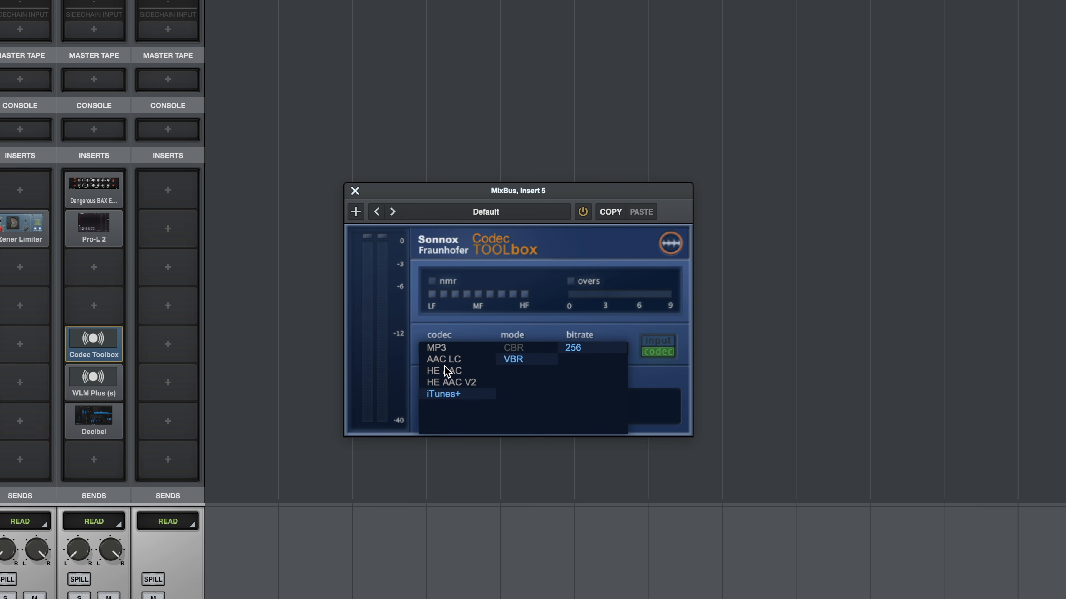
mouse_move(443, 353)
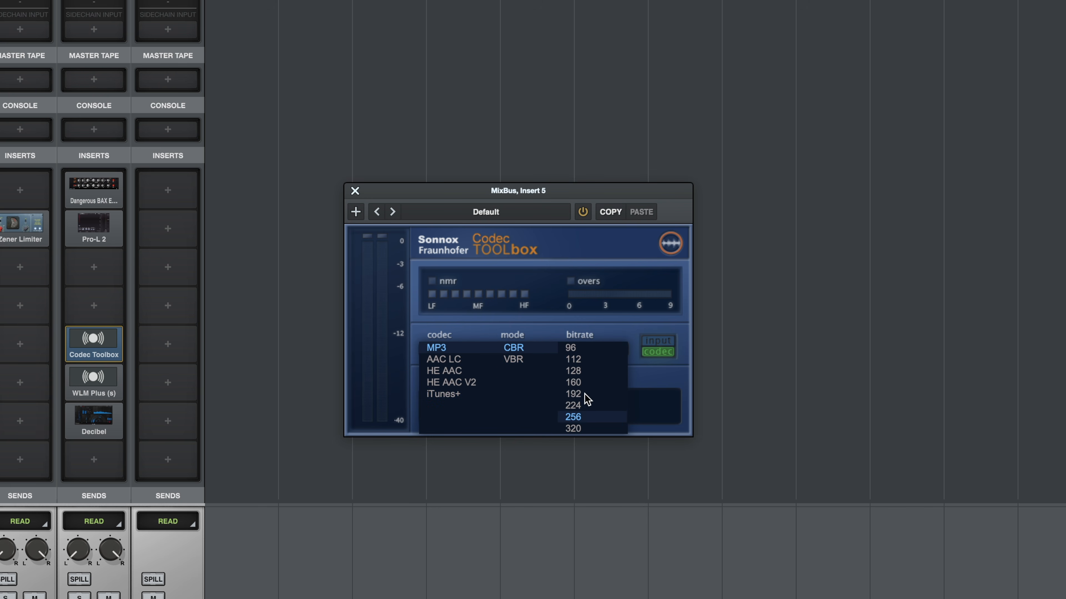
click(581, 371)
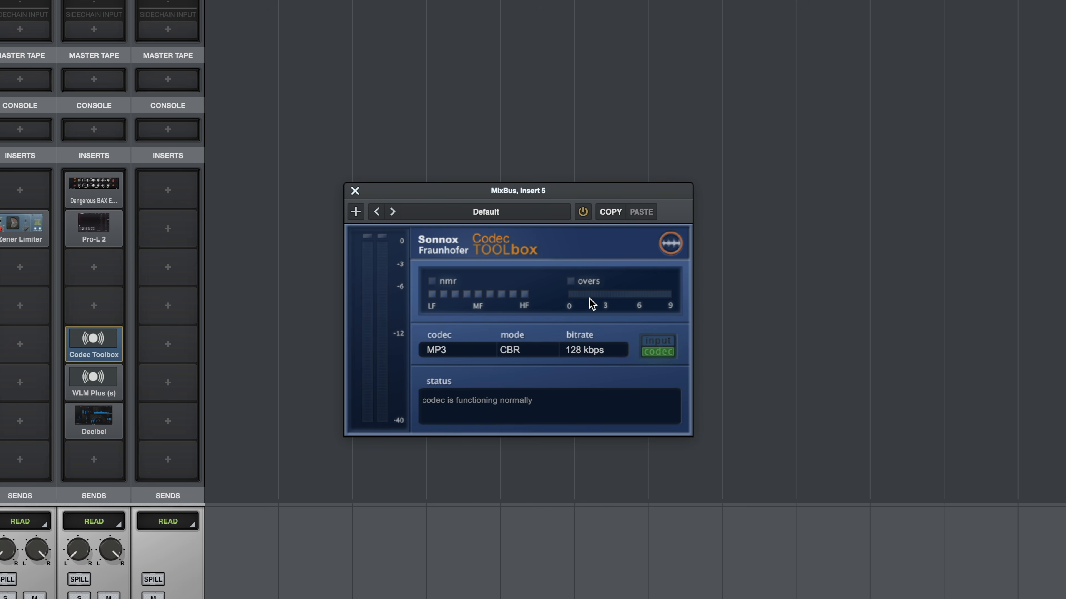
key(space)
Try the MP3 bitrate at 256 kbps, set it to 192 kbps and close Codec Toolbox
click(578, 351)
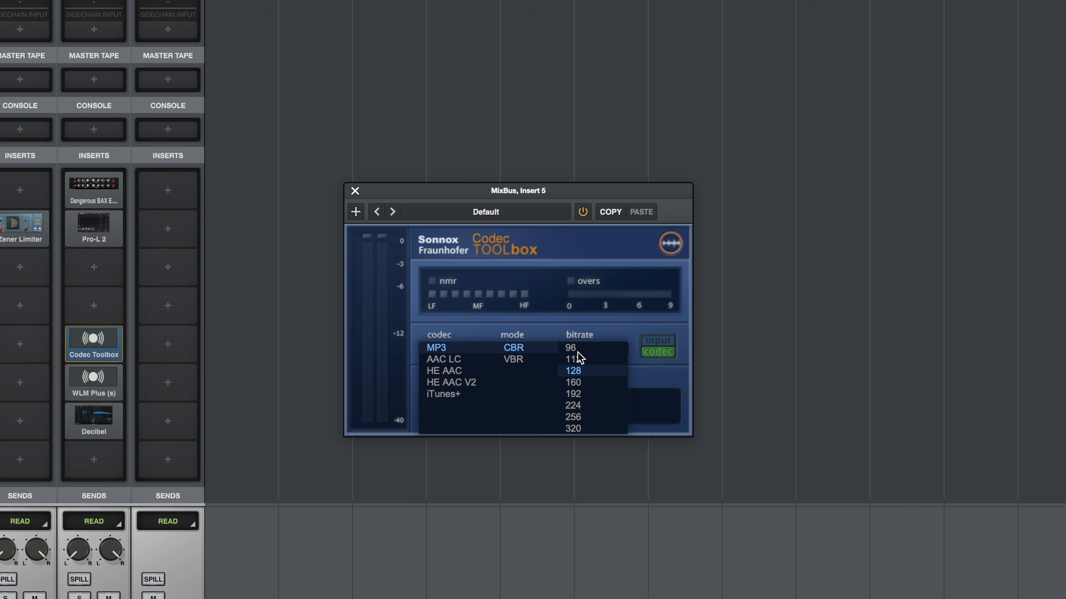
click(583, 424)
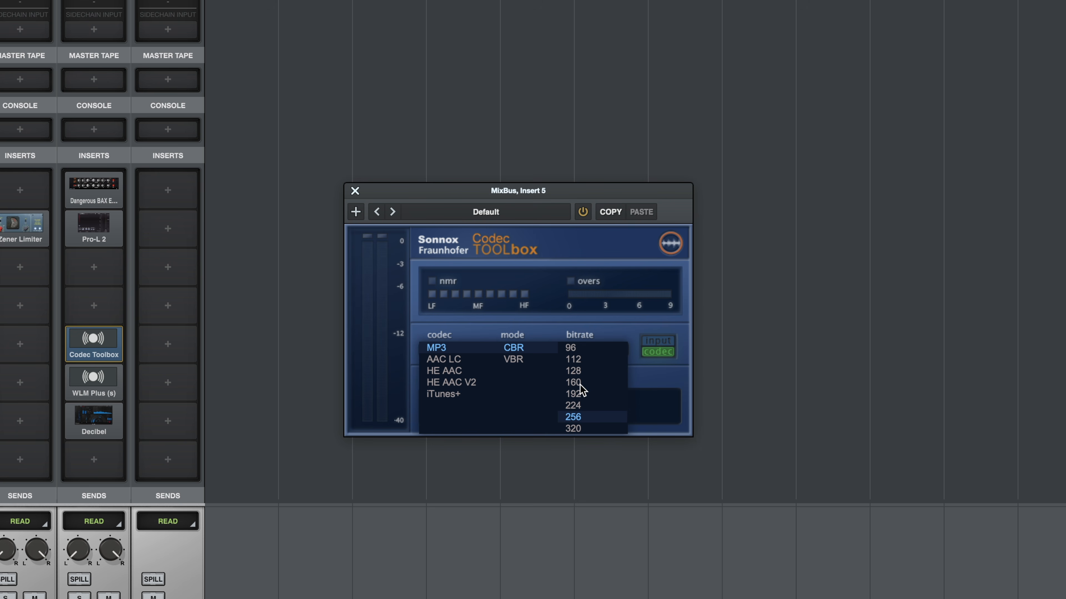
click(583, 396)
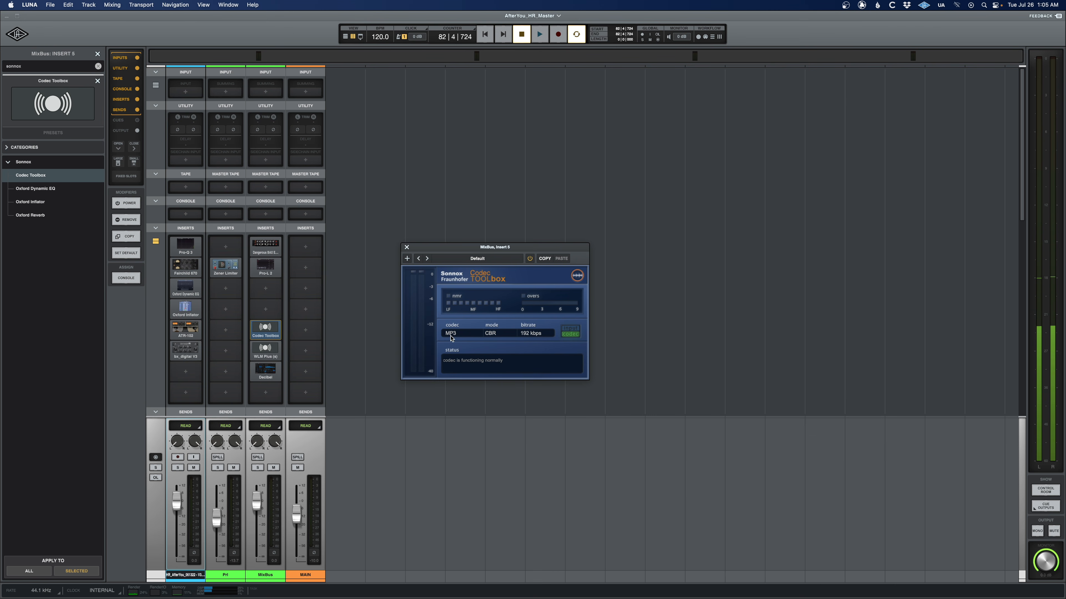
click(406, 248)
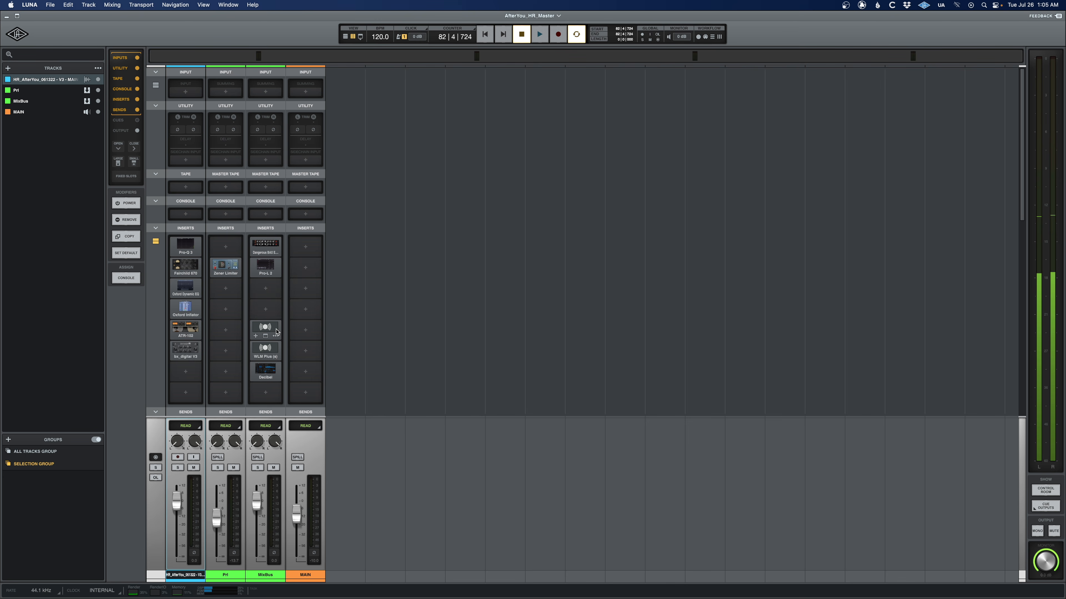
Disable Codec Toolbox, WLM Plus and Decibel on MixBus, and reset the MAIN fader to 0 dB
super+click(267, 328)
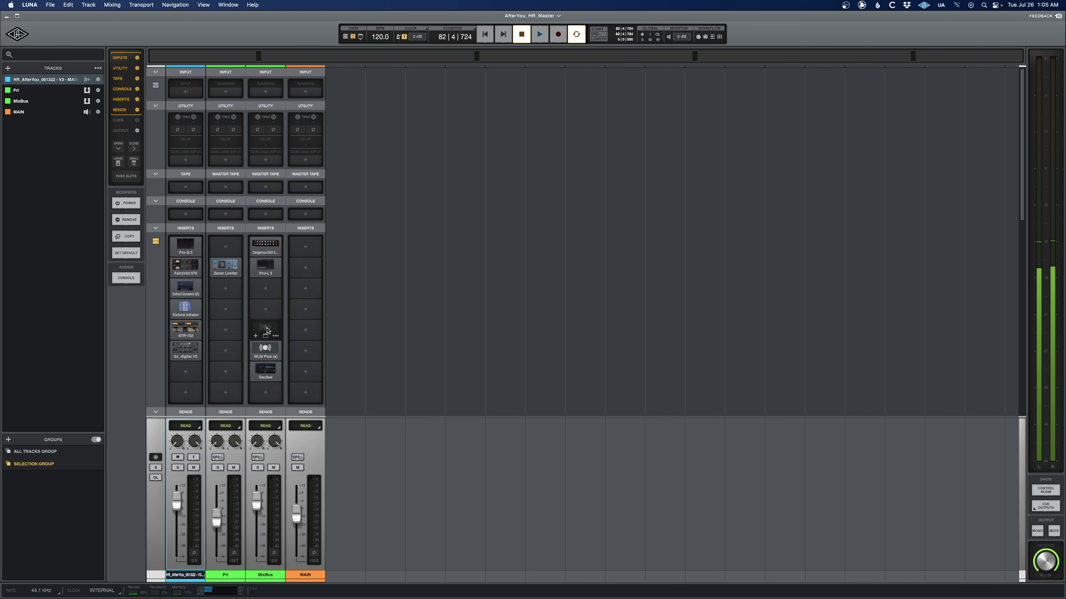
super+click(266, 348)
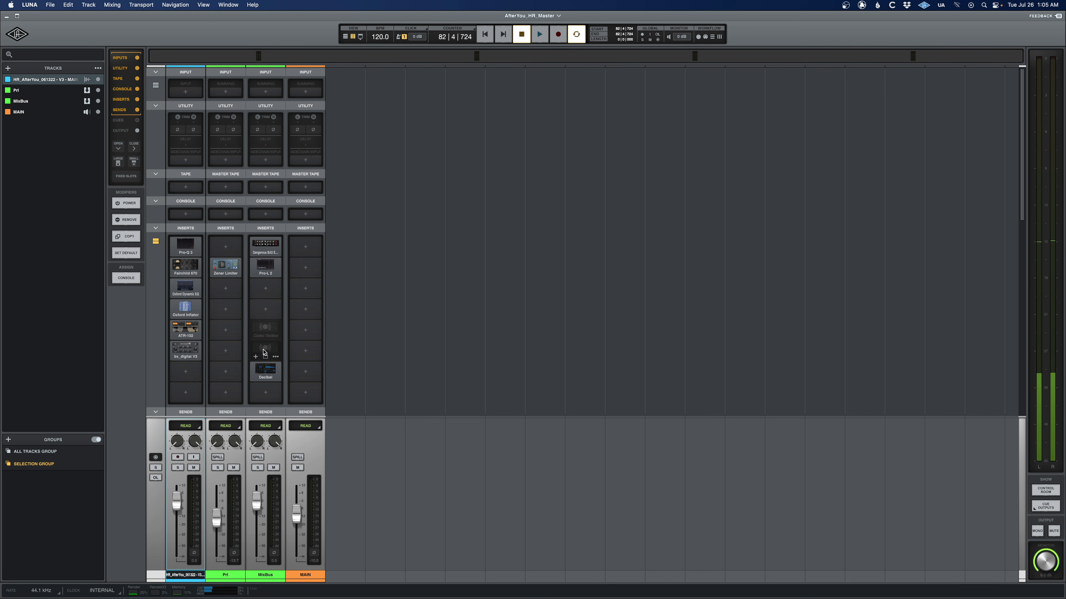
super+click(265, 370)
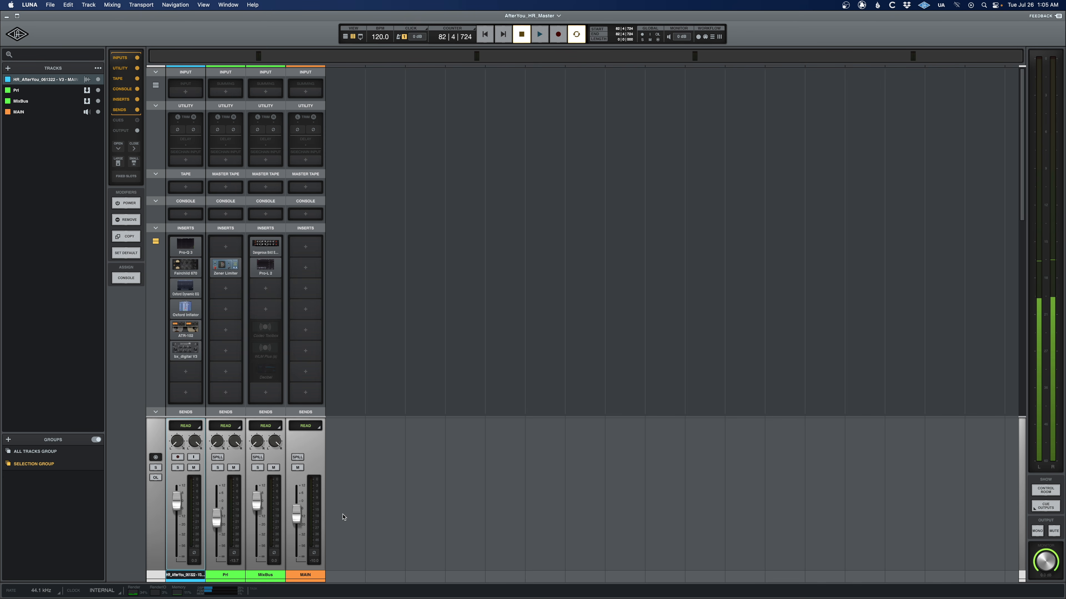
alt+click(299, 513)
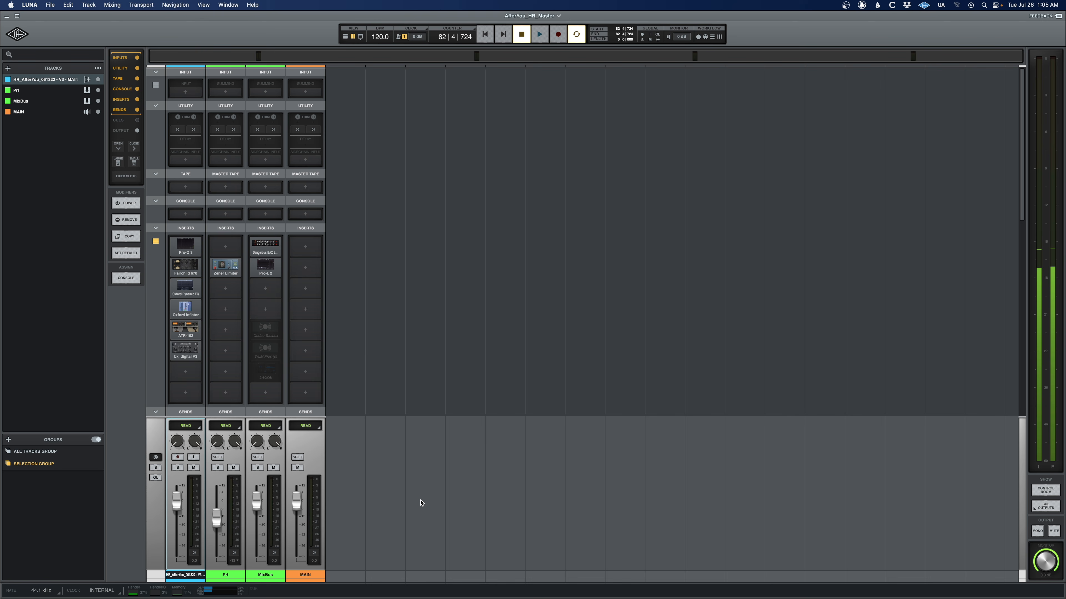
Open the mixdown settings for exporting the MAIN output
click(50, 5)
mouse_move(84, 159)
click(154, 163)
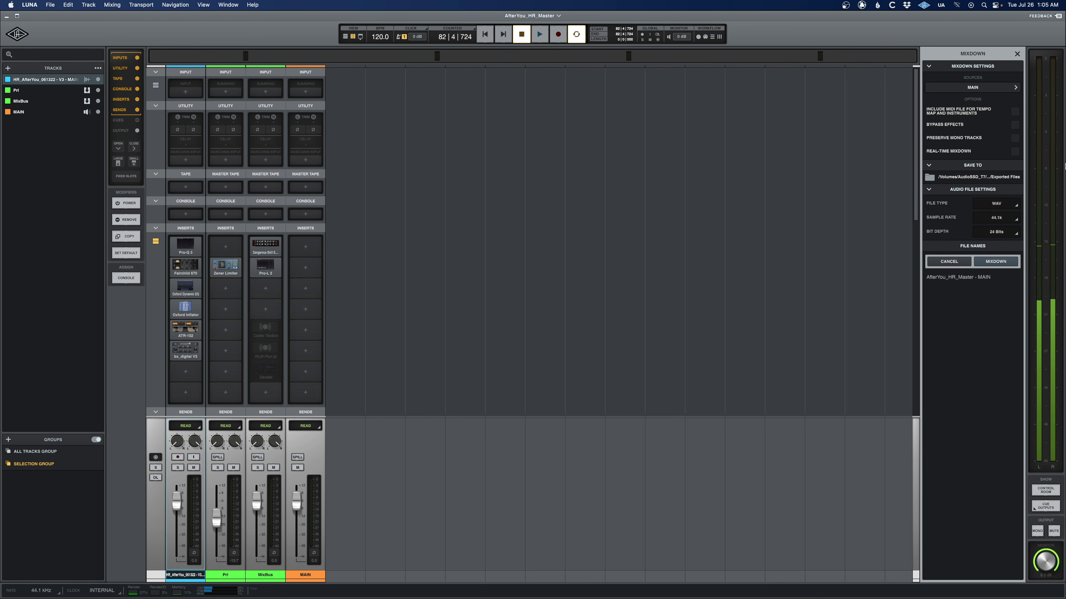